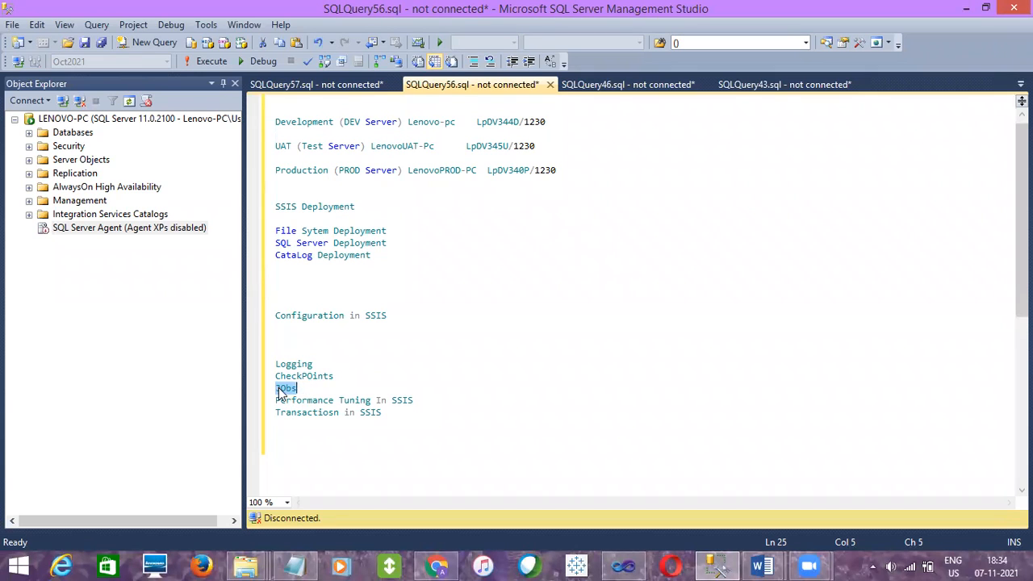
{"action": "left_click", "coordinate": [313, 387]}
{"action": "left_click", "coordinate": [79, 215]}
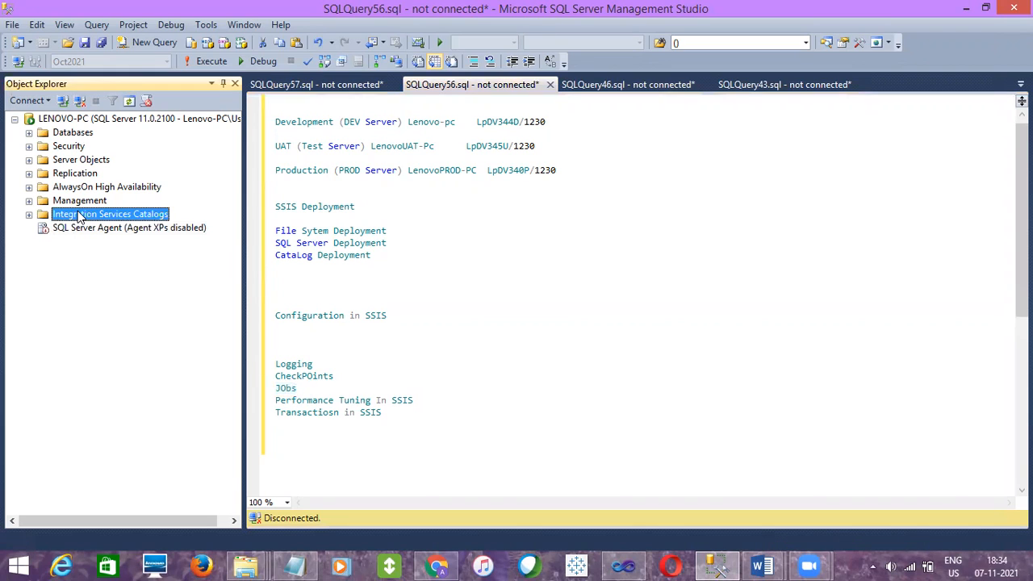
{"action": "left_click", "coordinate": [81, 228]}
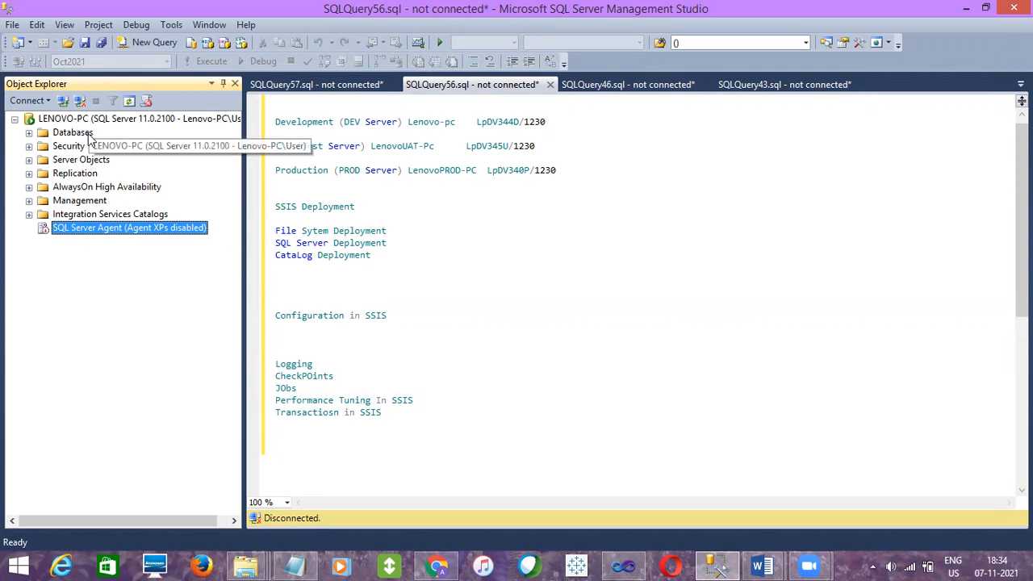
{"action": "left_click", "coordinate": [122, 216]}
{"action": "left_click", "coordinate": [113, 230]}
Add the line "SQL Server Agent" to the notes, a few blank lines below the SSIS topic list
{"action": "left_click", "coordinate": [404, 409]}
{"action": "key", "text": "Return"}
{"action": "key", "text": "Return"}
{"action": "key", "text": "Return"}
{"action": "key", "text": "Return"}
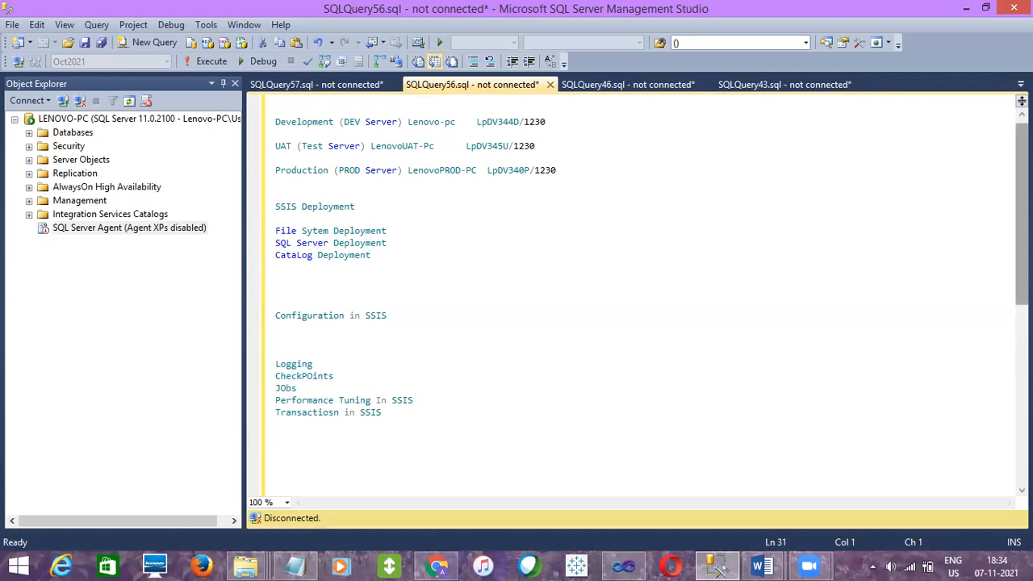
{"action": "scroll", "coordinate": [478, 305], "scroll_direction": "down", "scroll_amount": 5}
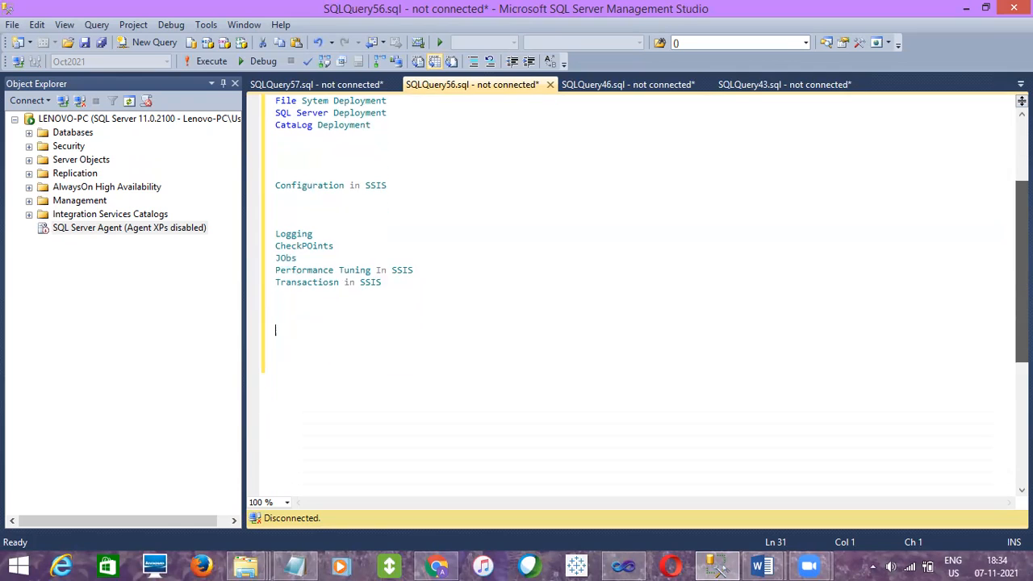
{"action": "type", "text": "SQL Server Agent"}
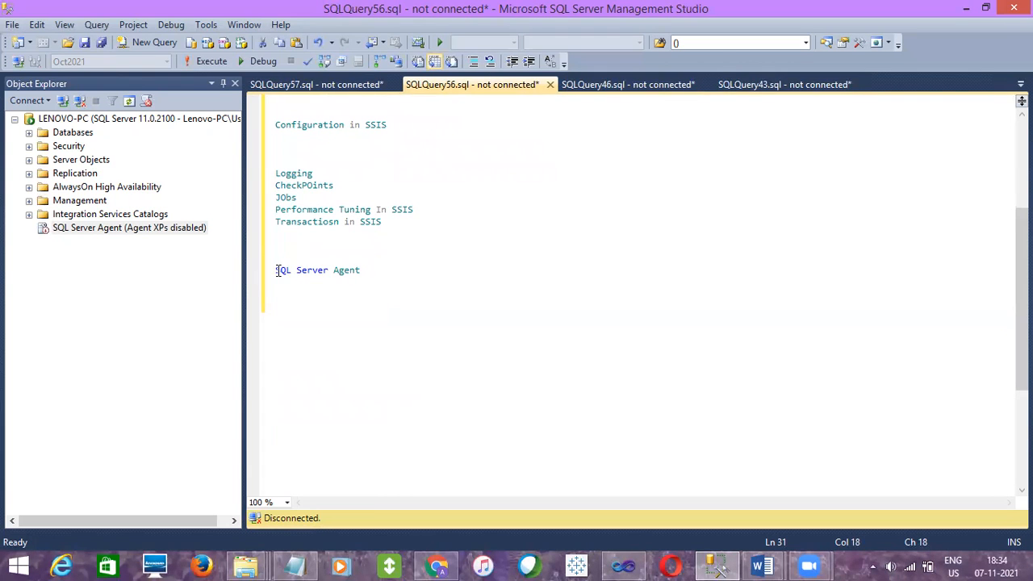
List "Autosys" and "Control-M" on separate lines beneath the SQL Server Agent note and highlight both
{"action": "key", "text": "Return"}
{"action": "key", "text": "Return"}
{"action": "type", "text": "Autosys"}
{"action": "key", "text": "Return"}
{"action": "type", "text": "Control-M"}
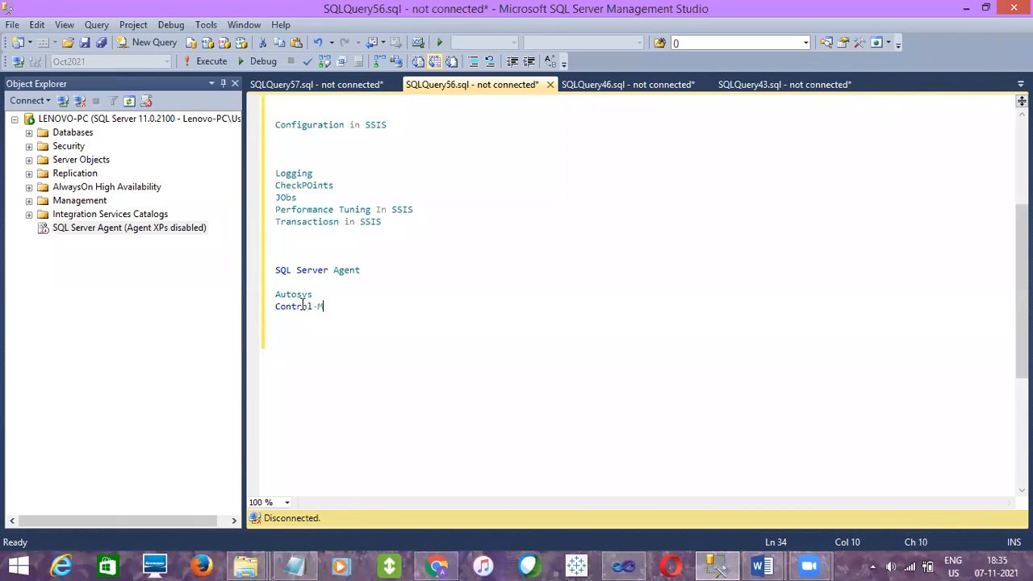
{"action": "key", "text": "Return"}
{"action": "left_click", "coordinate": [328, 308]}
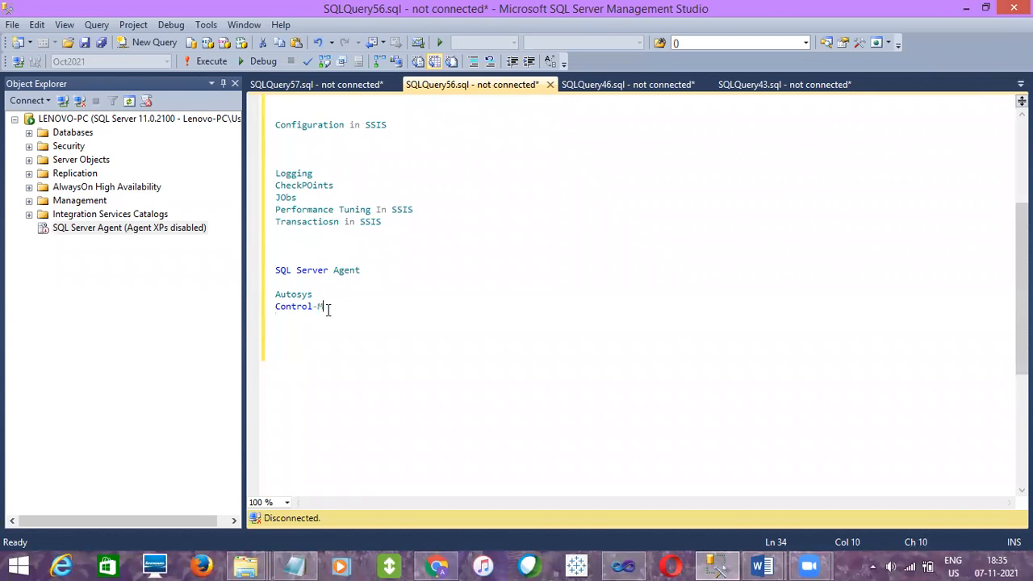
{"action": "left_click", "coordinate": [275, 295], "text": "shift"}
Start the SQL Server Agent service on the connected server and confirm the start
{"action": "left_click", "coordinate": [128, 216]}
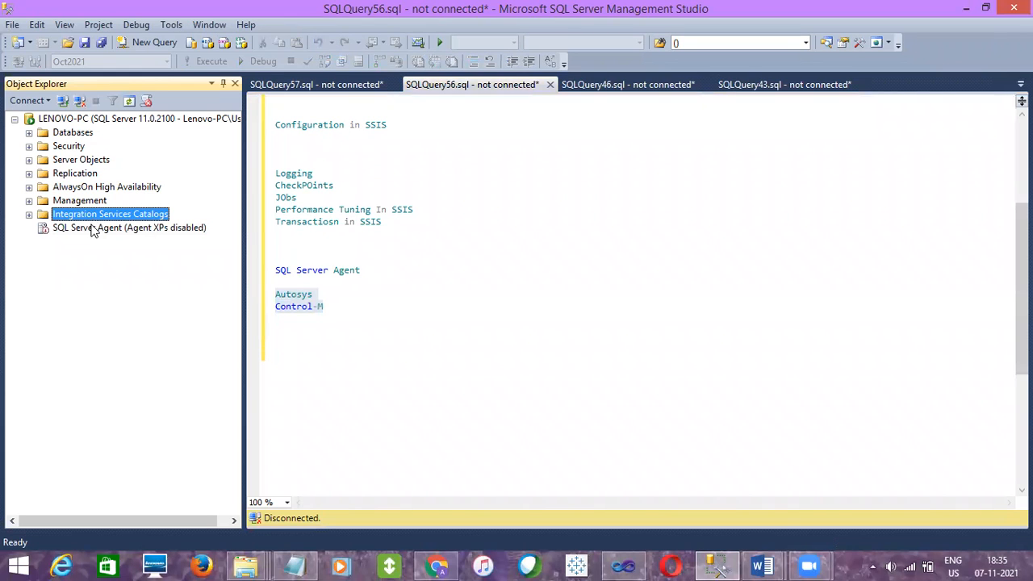
{"action": "left_click", "coordinate": [91, 233]}
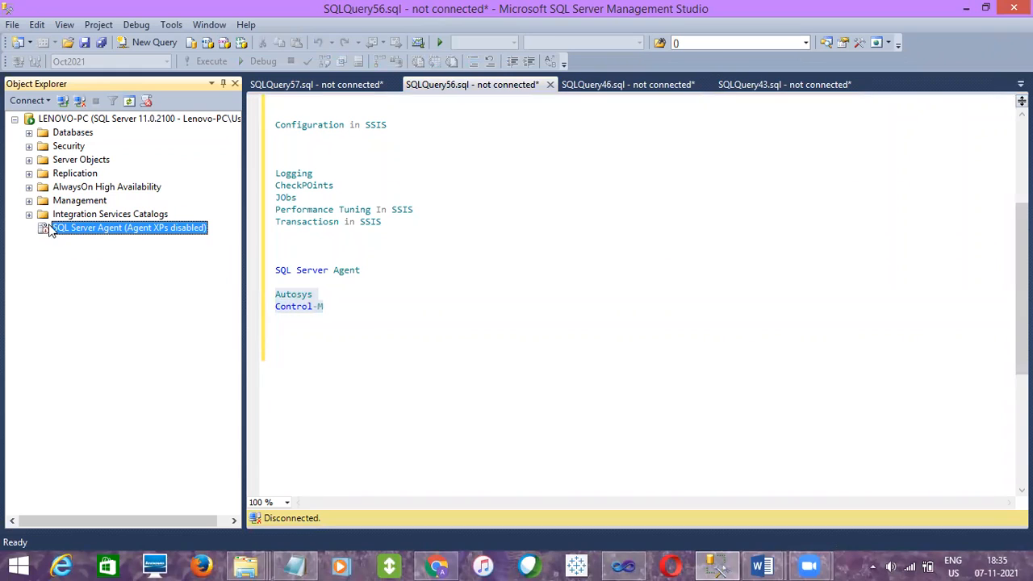
{"action": "right_click", "coordinate": [86, 226]}
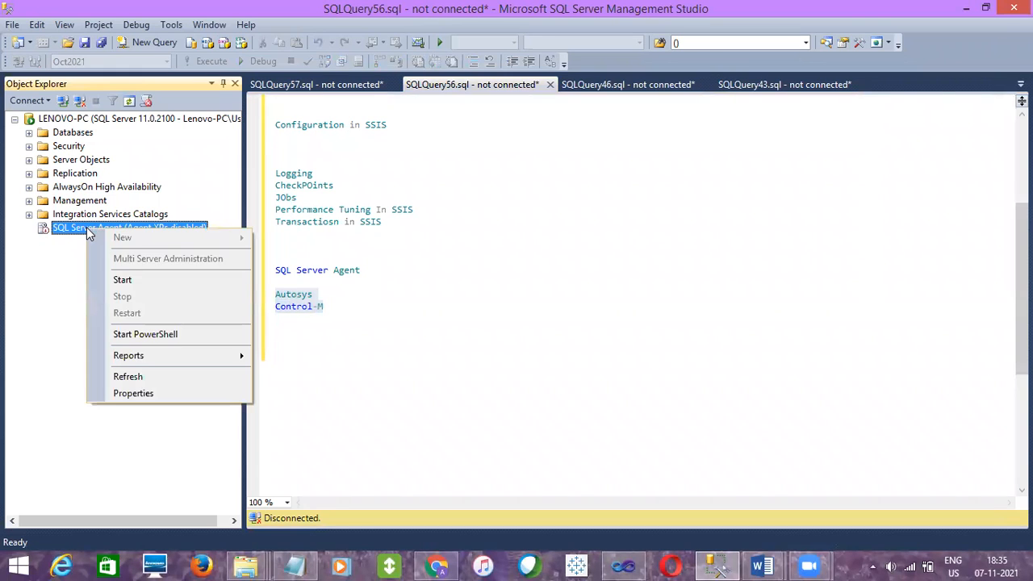
{"action": "left_click", "coordinate": [122, 279]}
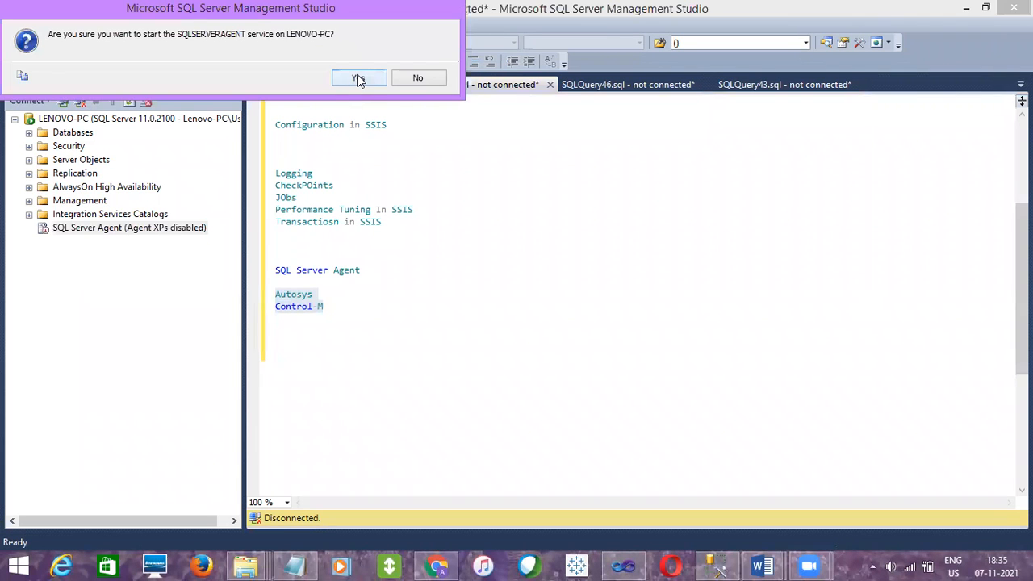
{"action": "left_click", "coordinate": [359, 78]}
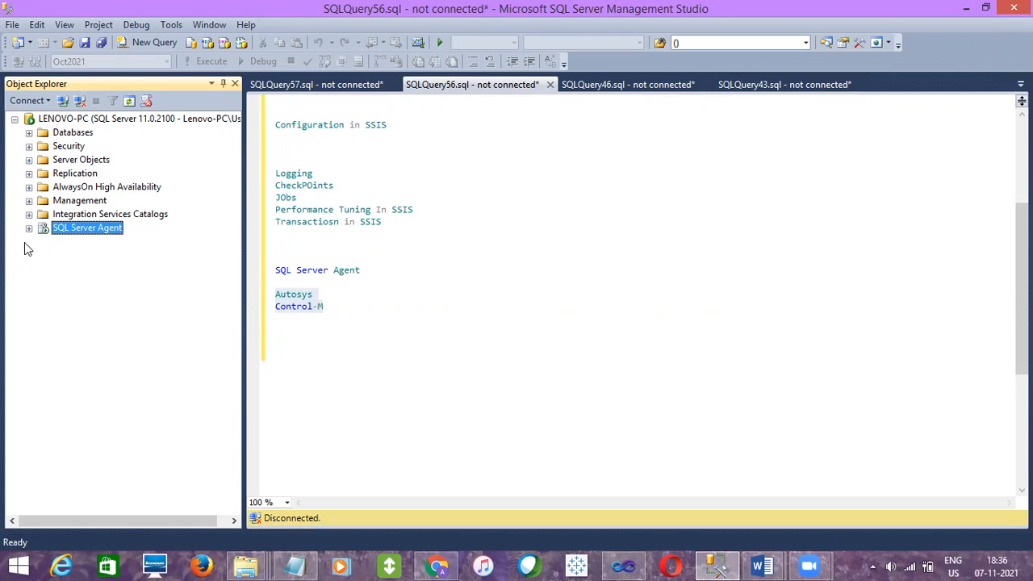
Examine the existing jobs of SQL Server Agent and the options available for the Jobs folder
{"action": "left_click", "coordinate": [29, 228]}
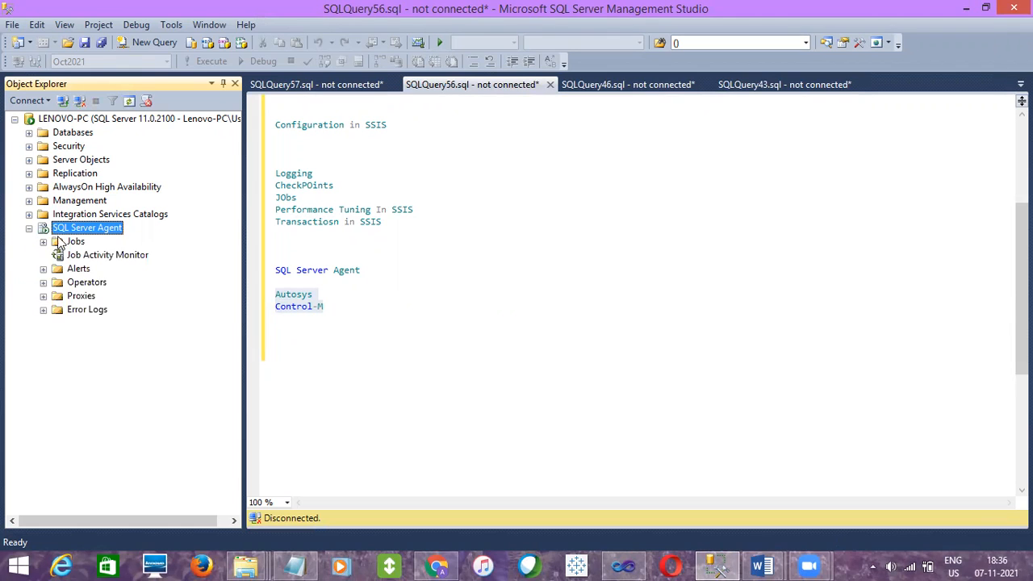
{"action": "left_click", "coordinate": [44, 242]}
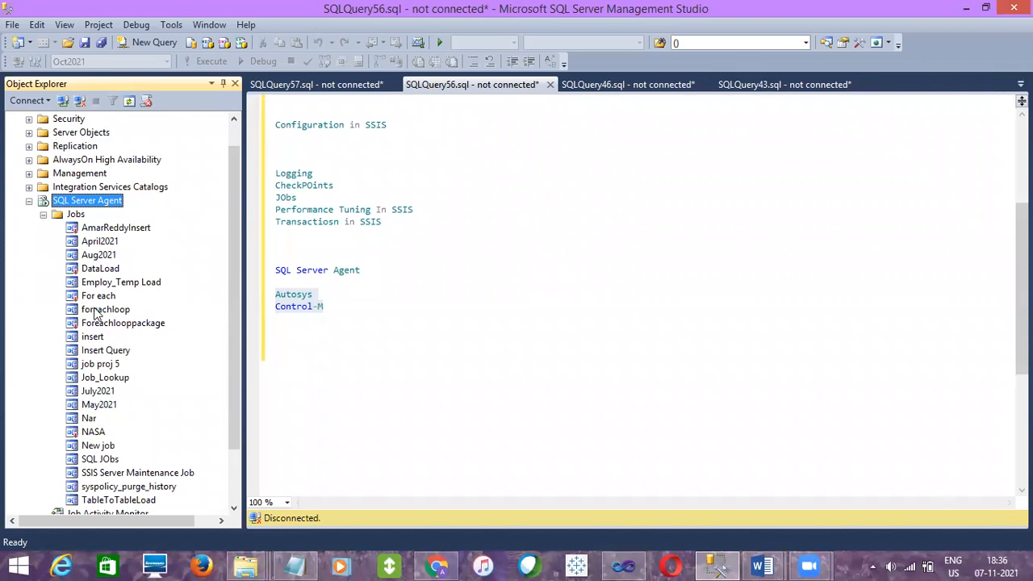
{"action": "left_click", "coordinate": [110, 301]}
{"action": "mouse_move", "coordinate": [233, 244]}
{"action": "left_mouse_down"}
{"action": "mouse_move", "coordinate": [216, 328]}
{"action": "mouse_move", "coordinate": [232, 225]}
{"action": "left_mouse_up"}
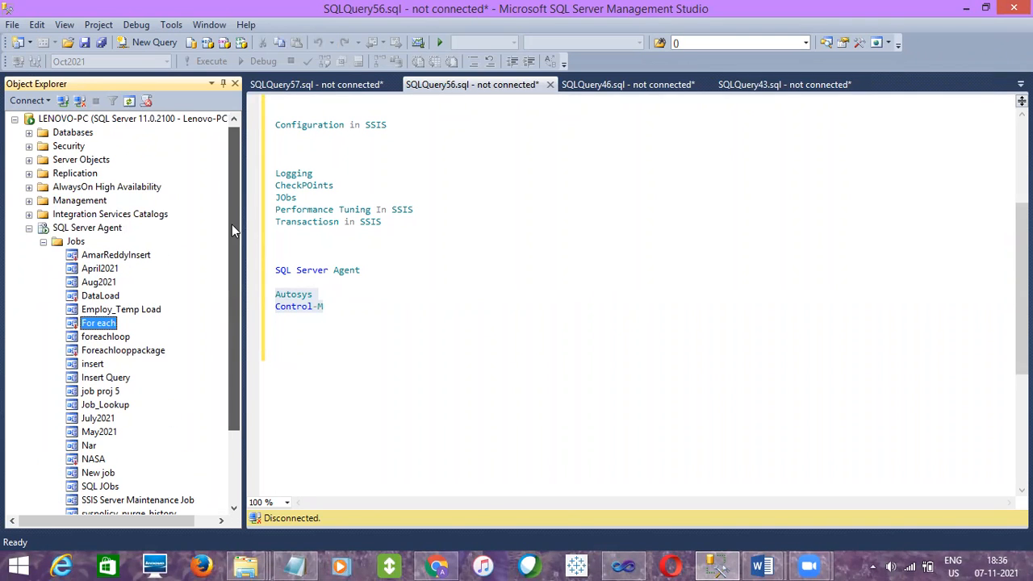
{"action": "left_click", "coordinate": [43, 242]}
{"action": "left_click", "coordinate": [74, 230]}
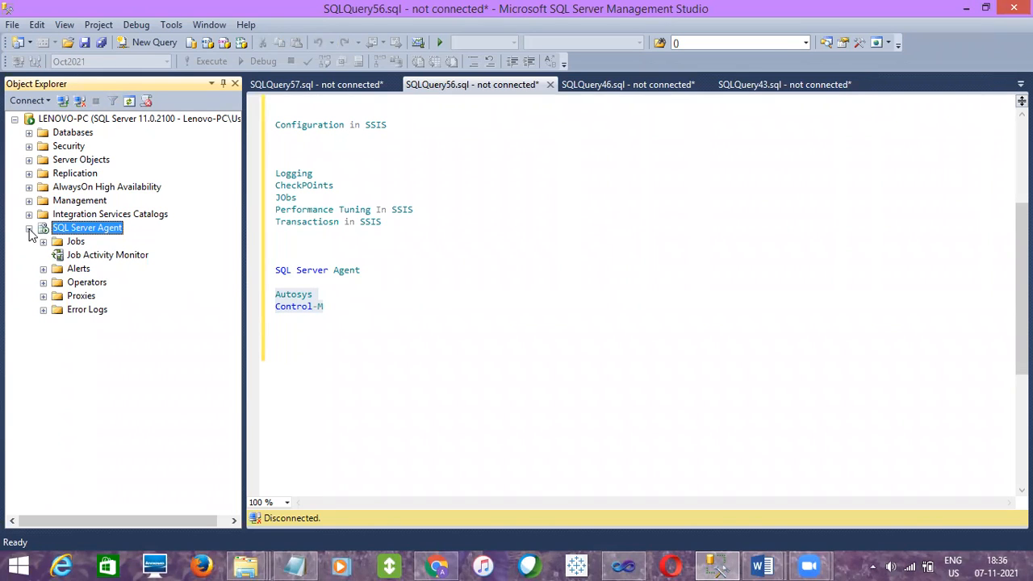
{"action": "left_click", "coordinate": [75, 243]}
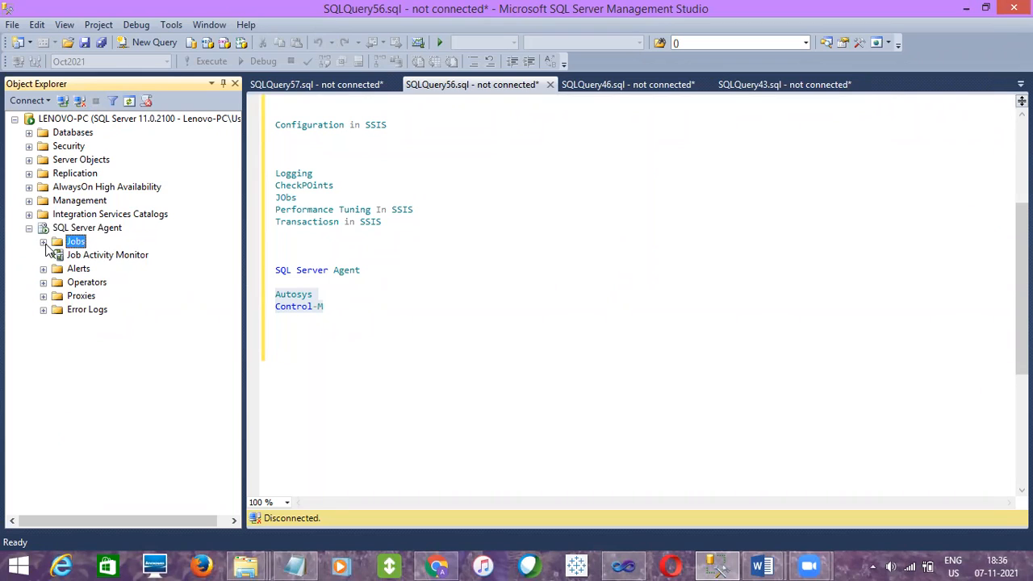
{"action": "left_click", "coordinate": [44, 242]}
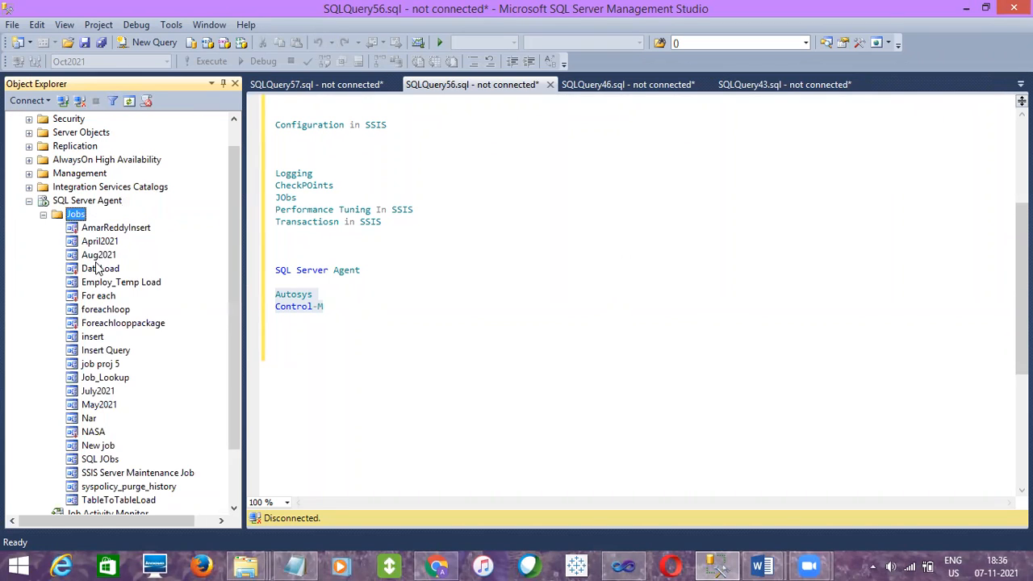
{"action": "mouse_move", "coordinate": [233, 257]}
{"action": "left_mouse_down"}
{"action": "mouse_move", "coordinate": [228, 316]}
{"action": "mouse_move", "coordinate": [232, 240]}
{"action": "mouse_move", "coordinate": [233, 269]}
{"action": "left_mouse_up"}
{"action": "left_click", "coordinate": [84, 186]}
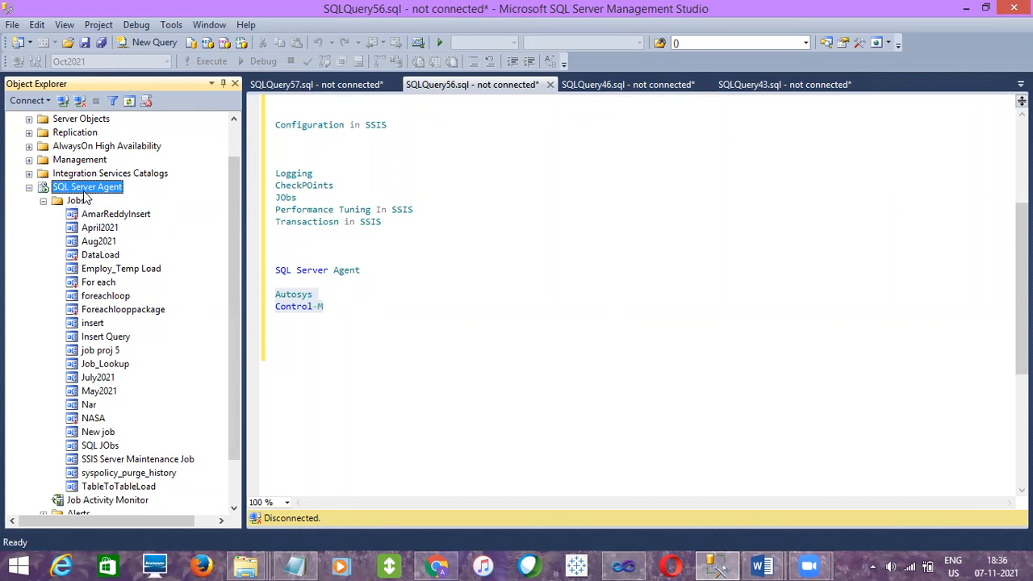
{"action": "left_click", "coordinate": [95, 269]}
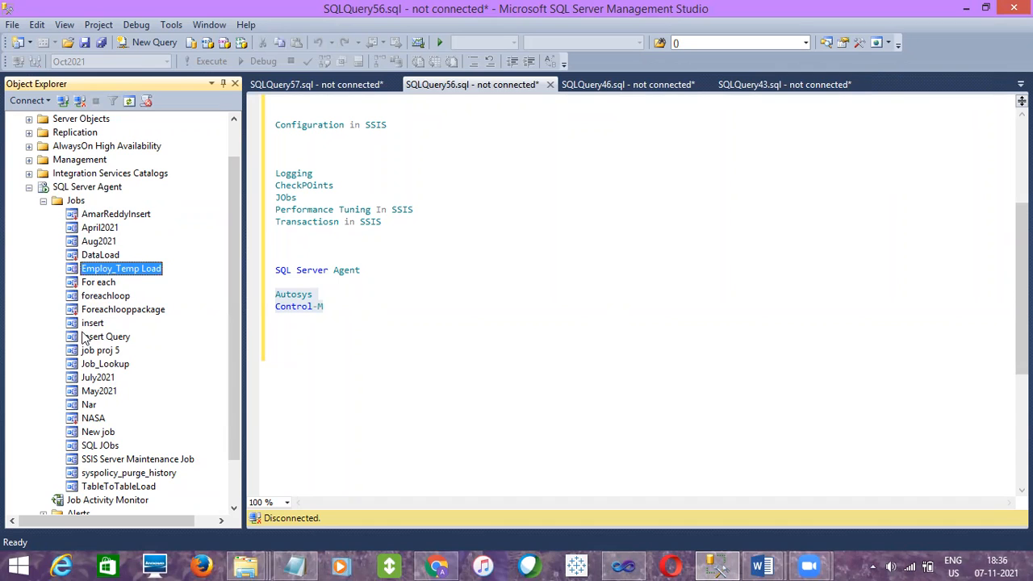
{"action": "left_click", "coordinate": [45, 200]}
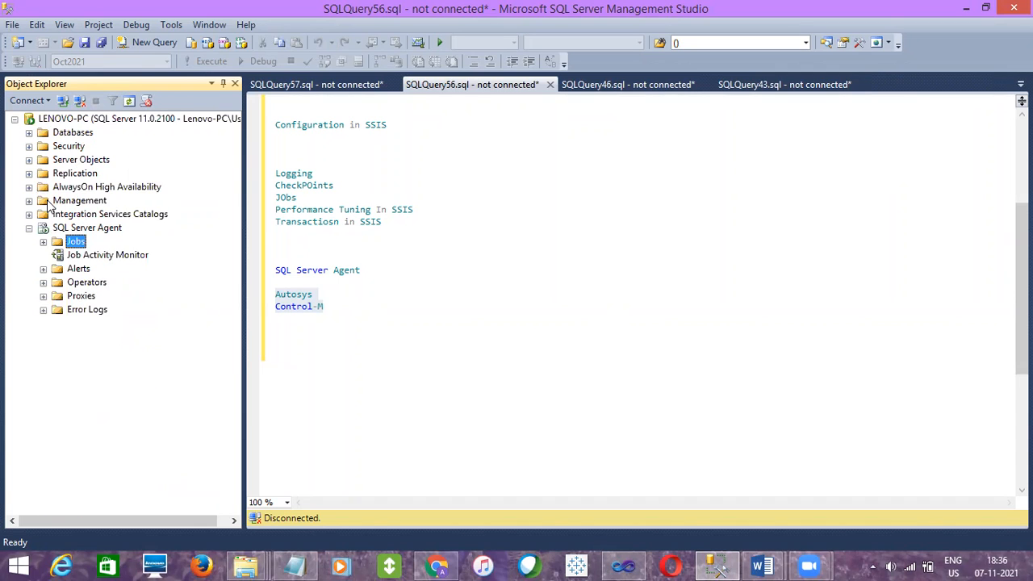
{"action": "right_click", "coordinate": [80, 241]}
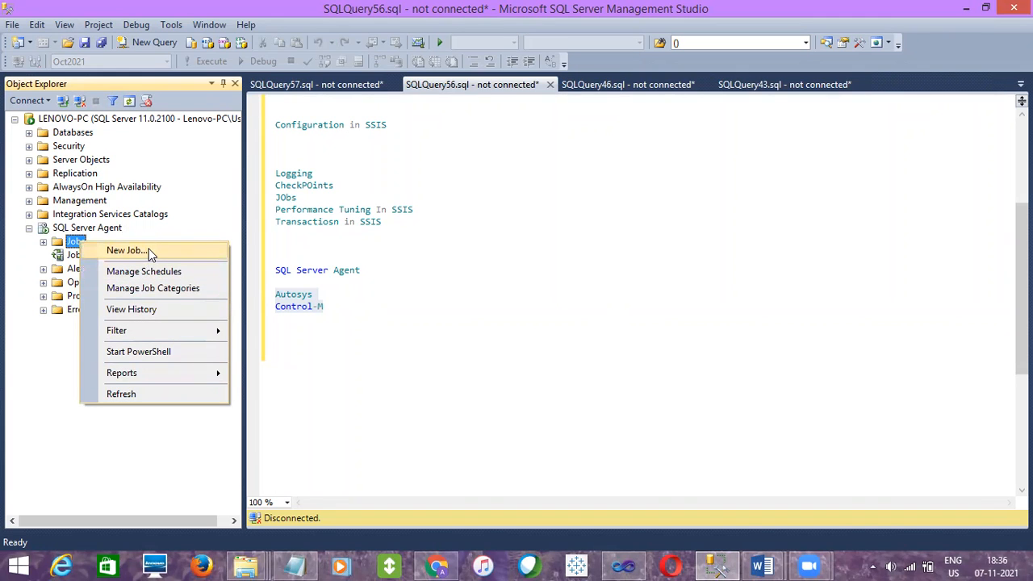
{"action": "left_click", "coordinate": [360, 237]}
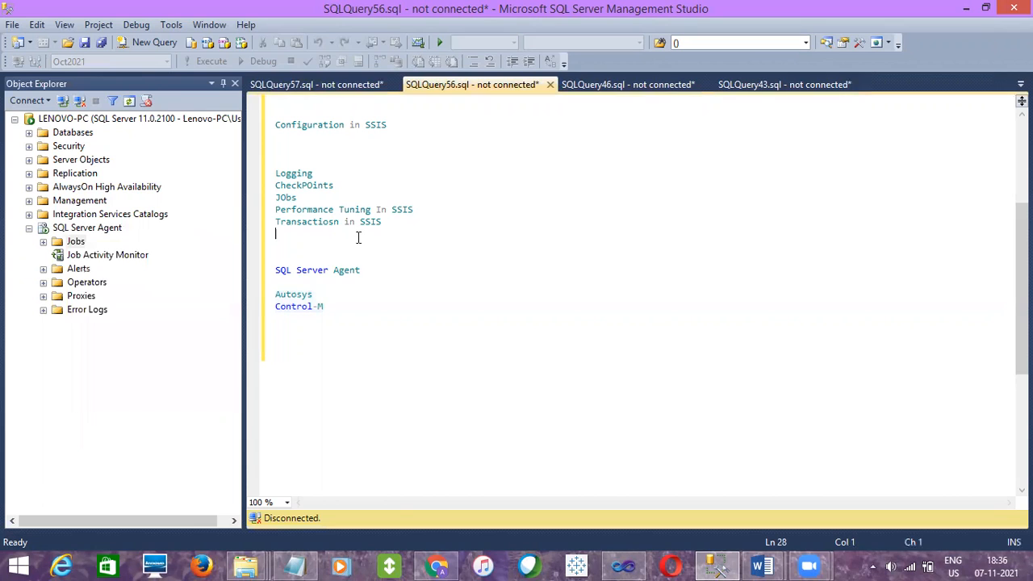
Expand the Oct2021 database down to its list of stored procedures
{"action": "left_click", "coordinate": [29, 133]}
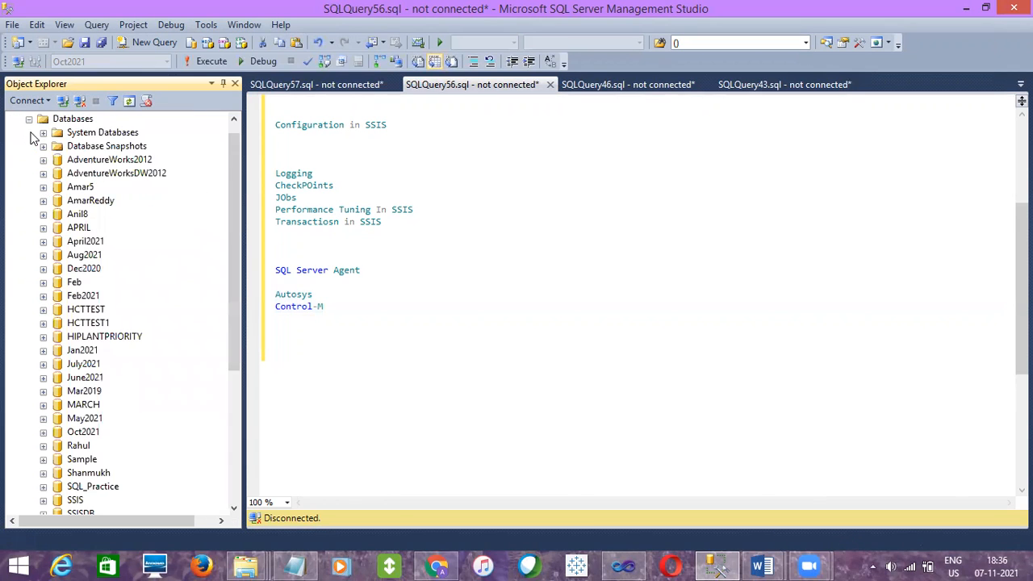
{"action": "left_click_drag", "start_coordinate": [232, 243], "coordinate": [233, 322]}
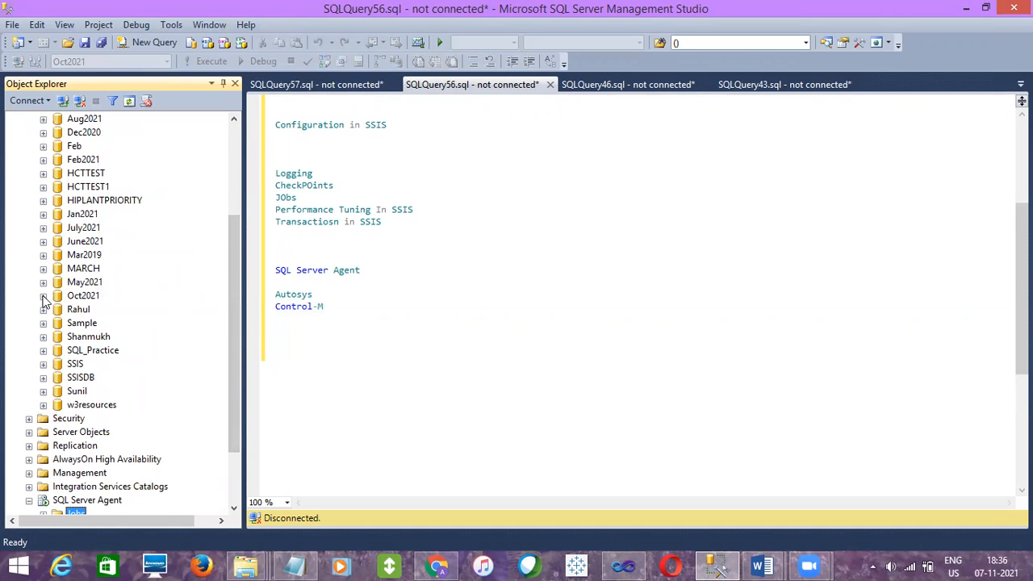
{"action": "left_click", "coordinate": [43, 296]}
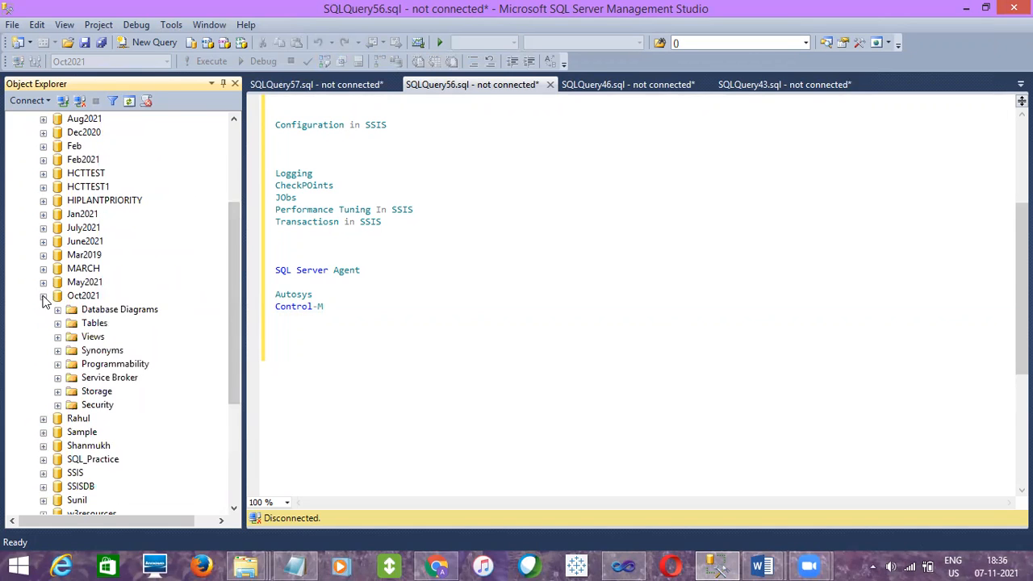
{"action": "left_click", "coordinate": [57, 363]}
{"action": "left_click", "coordinate": [71, 377]}
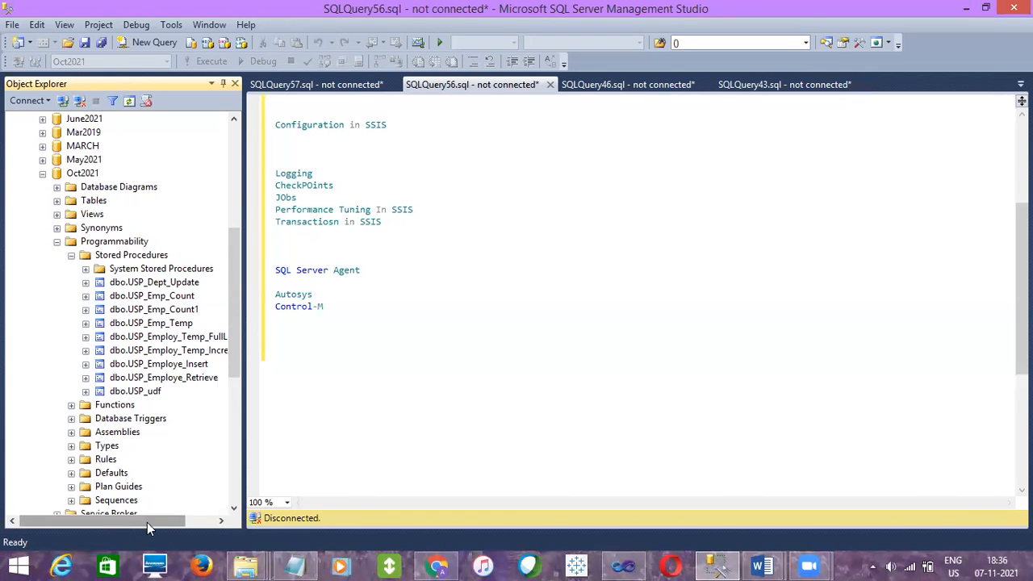
View the modification script of the dbo.USP_Employe_Insert stored procedure and close it
{"action": "left_click_drag", "start_coordinate": [128, 520], "coordinate": [164, 522]}
{"action": "right_click", "coordinate": [158, 364]}
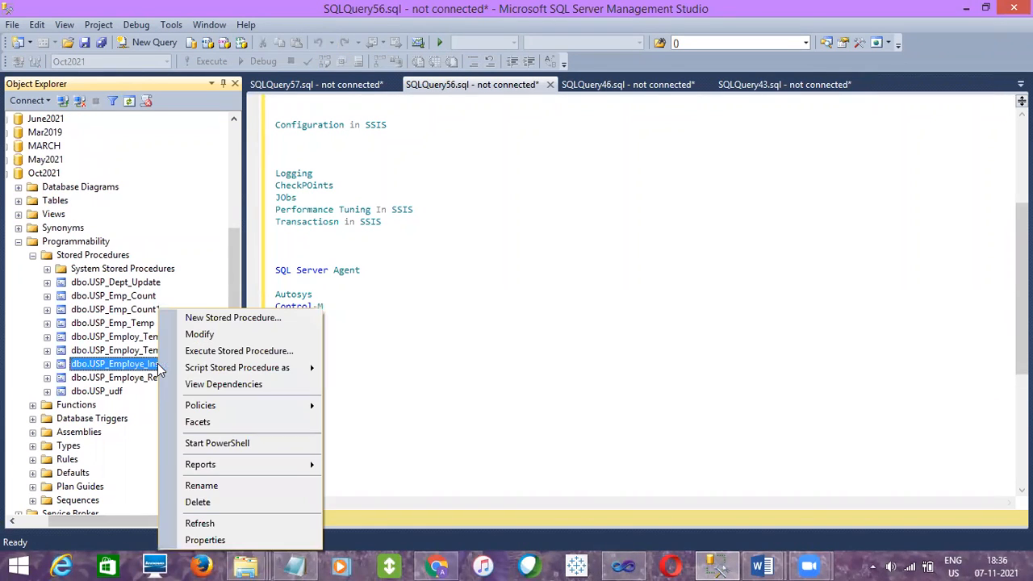
{"action": "left_click", "coordinate": [210, 331]}
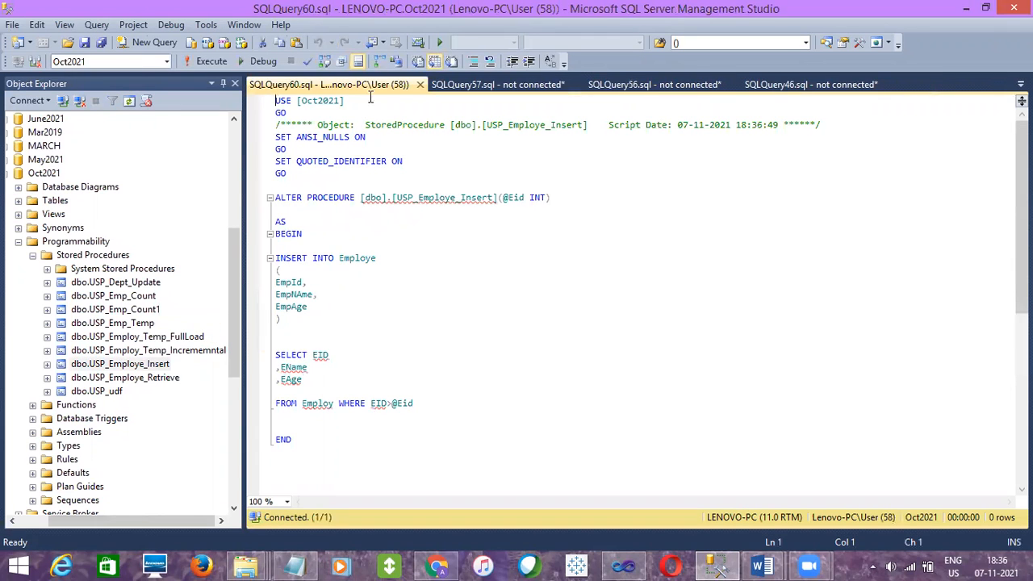
{"action": "left_click", "coordinate": [419, 84]}
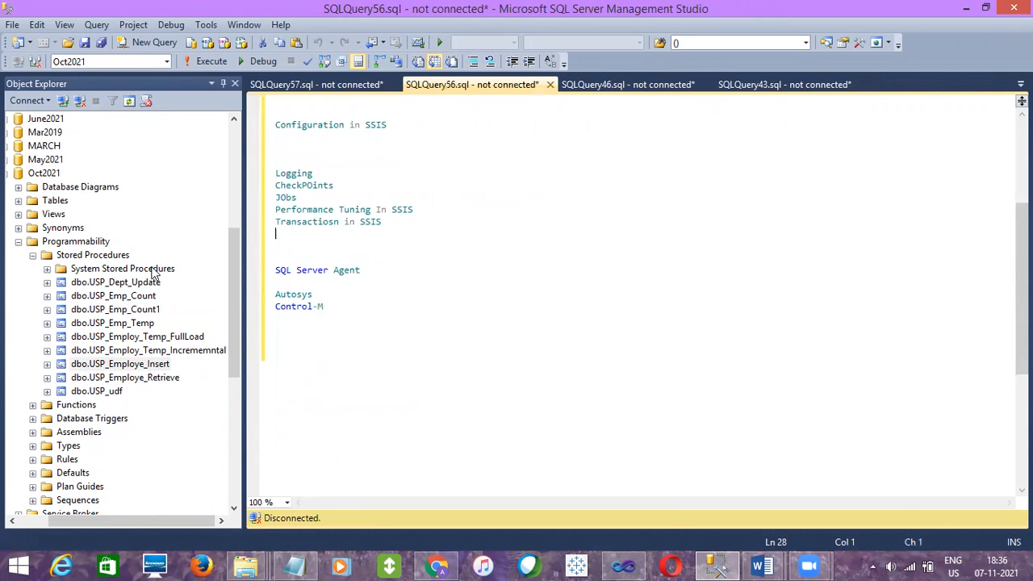
Open the modification script of dbo.USP_Employ_Temp_Incrememntal and select the procedure name in its ALTER PROCEDURE line
{"action": "right_click", "coordinate": [121, 350]}
{"action": "left_click", "coordinate": [160, 335]}
{"action": "left_click", "coordinate": [557, 196]}
{"action": "left_click", "coordinate": [354, 196], "text": "shift"}
{"action": "left_click", "coordinate": [360, 197], "text": "shift"}
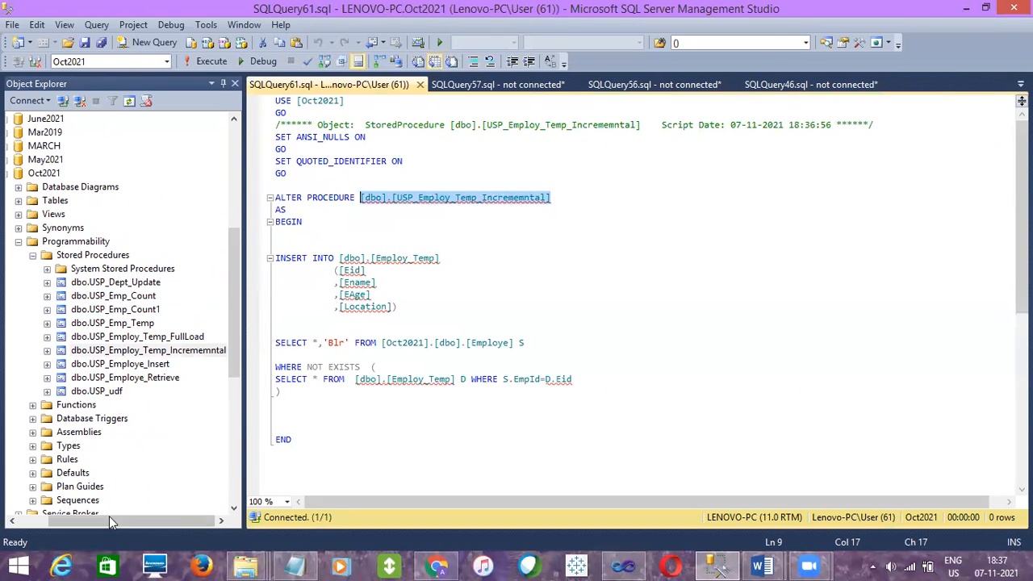
{"action": "left_click_drag", "start_coordinate": [109, 513], "coordinate": [45, 514]}
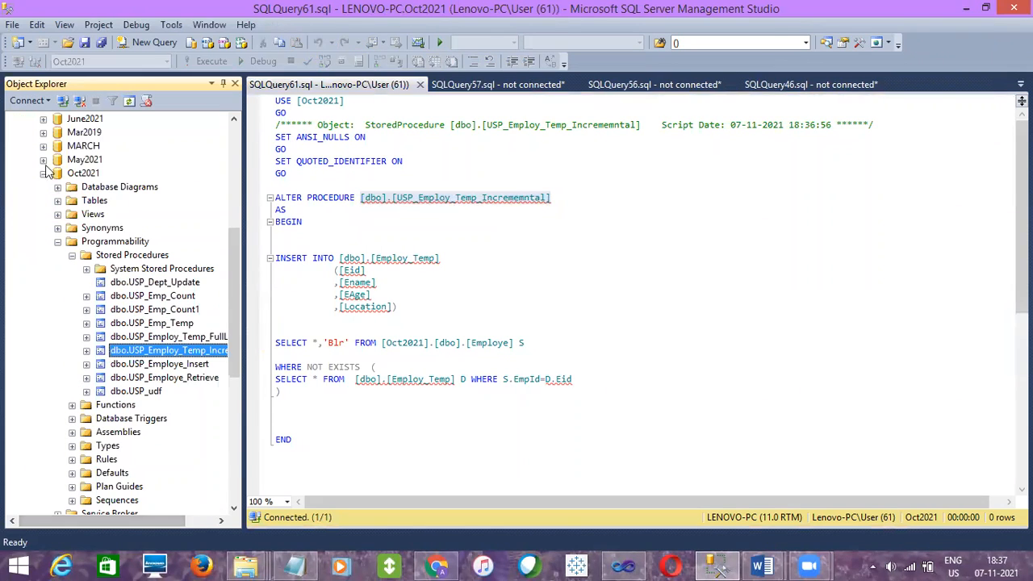
{"action": "left_click", "coordinate": [450, 240]}
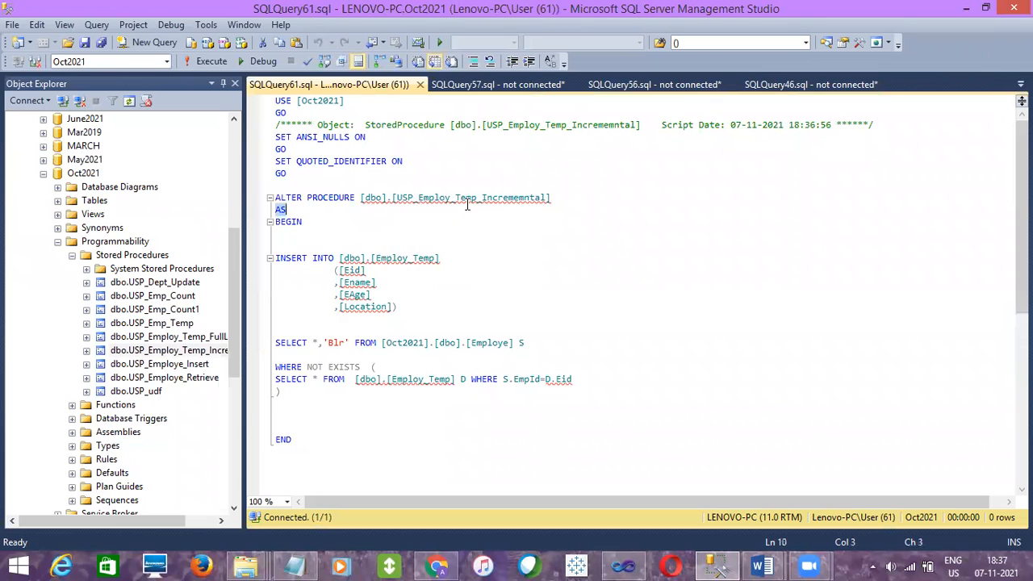
{"action": "left_click", "coordinate": [470, 197]}
{"action": "double_click", "coordinate": [470, 197]}
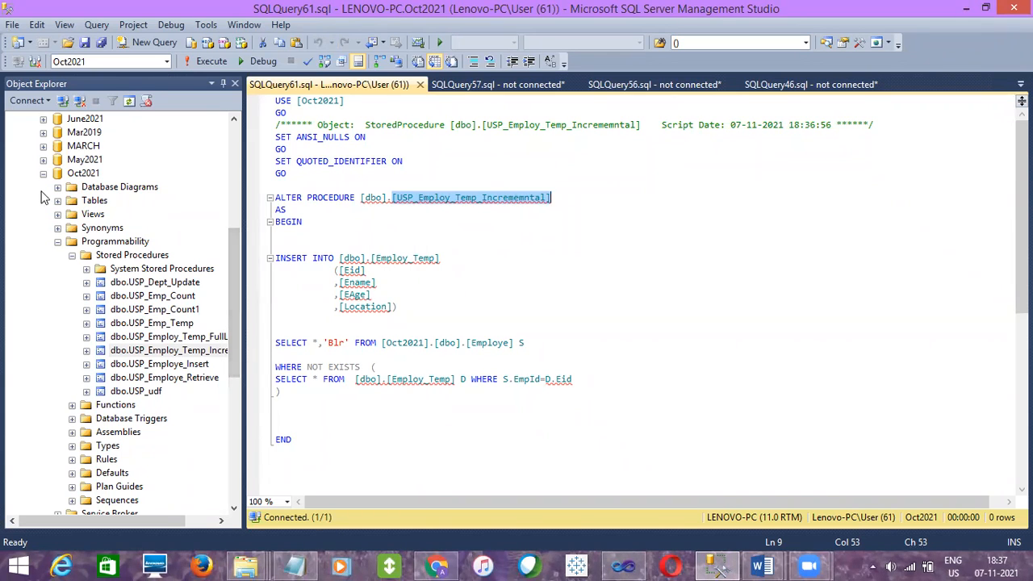
{"action": "left_click_drag", "start_coordinate": [239, 269], "coordinate": [238, 163]}
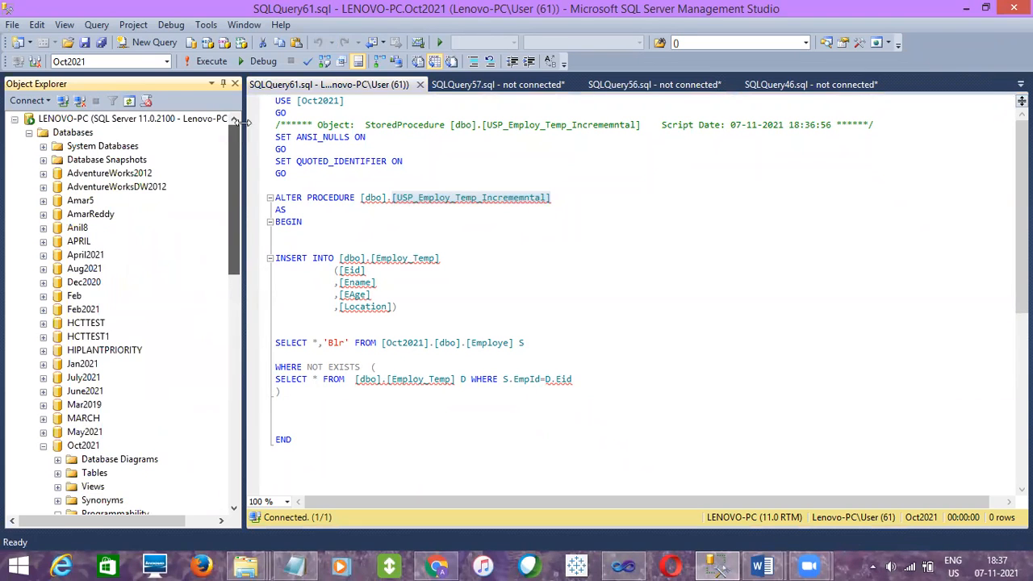
Collapse the Databases folder and start a new job in the Jobs folder of SQL Server Agent
{"action": "left_click", "coordinate": [30, 134]}
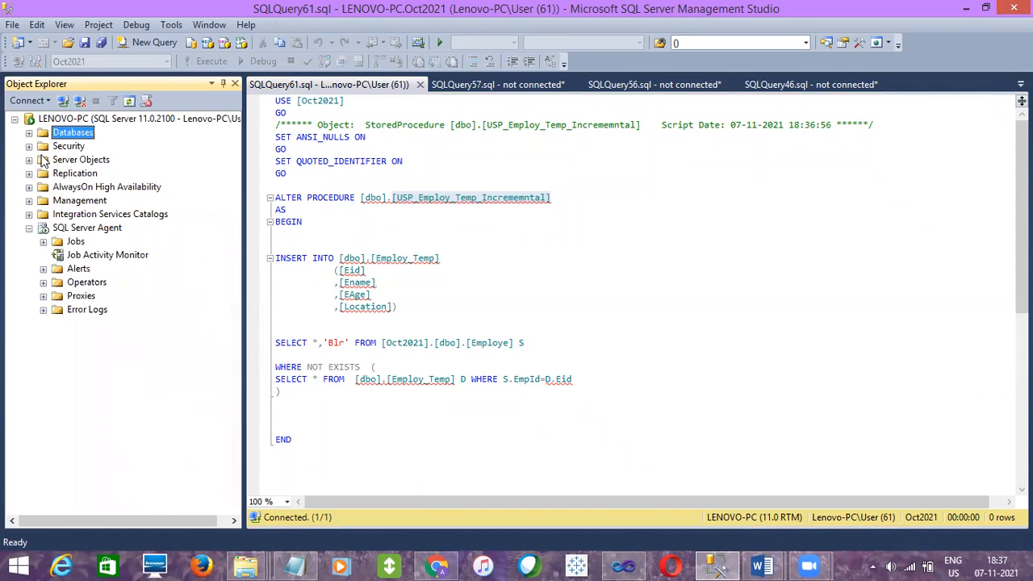
{"action": "left_click", "coordinate": [75, 242]}
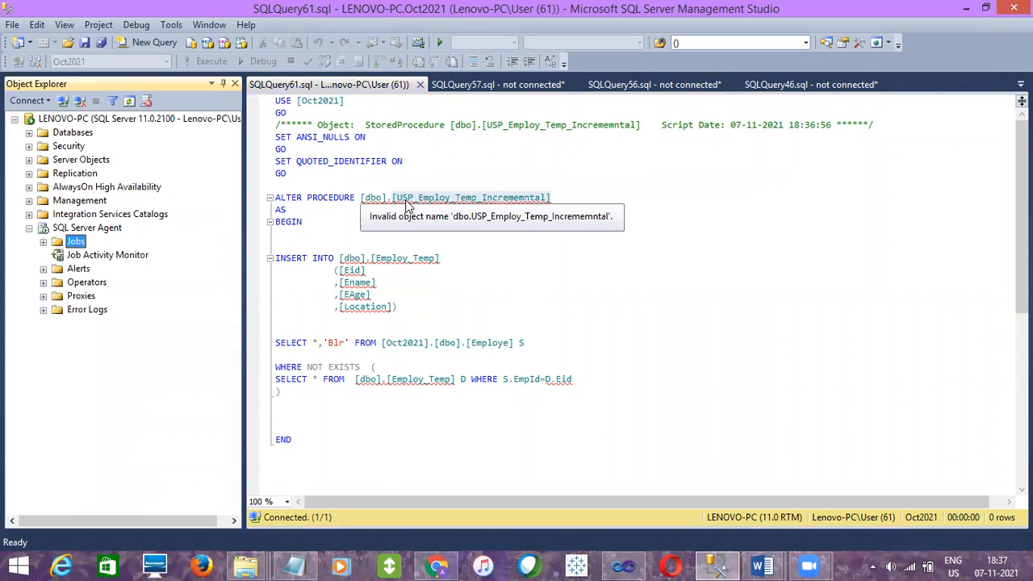
{"action": "left_click", "coordinate": [408, 202]}
{"action": "left_click", "coordinate": [74, 242]}
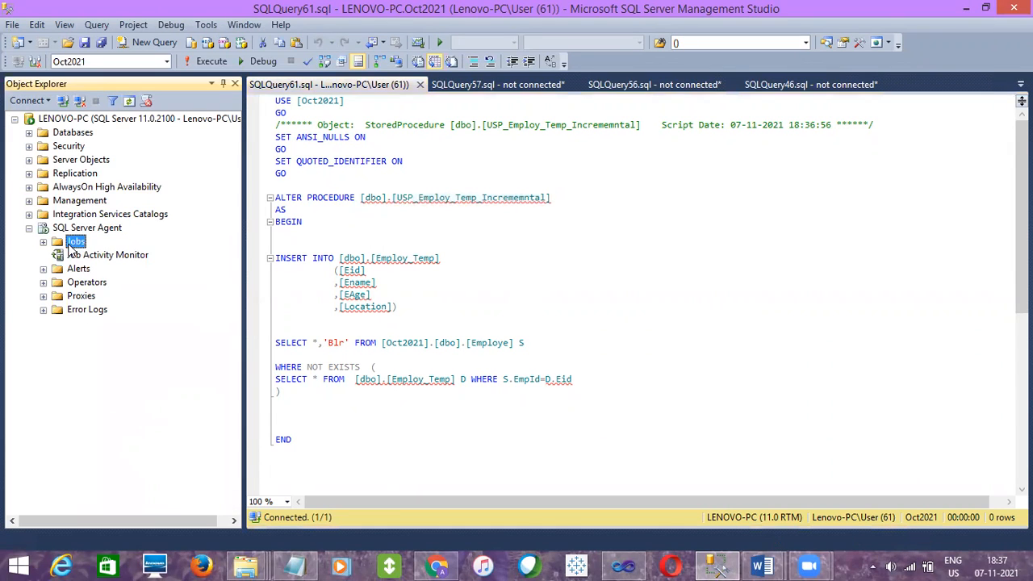
{"action": "right_click", "coordinate": [79, 246]}
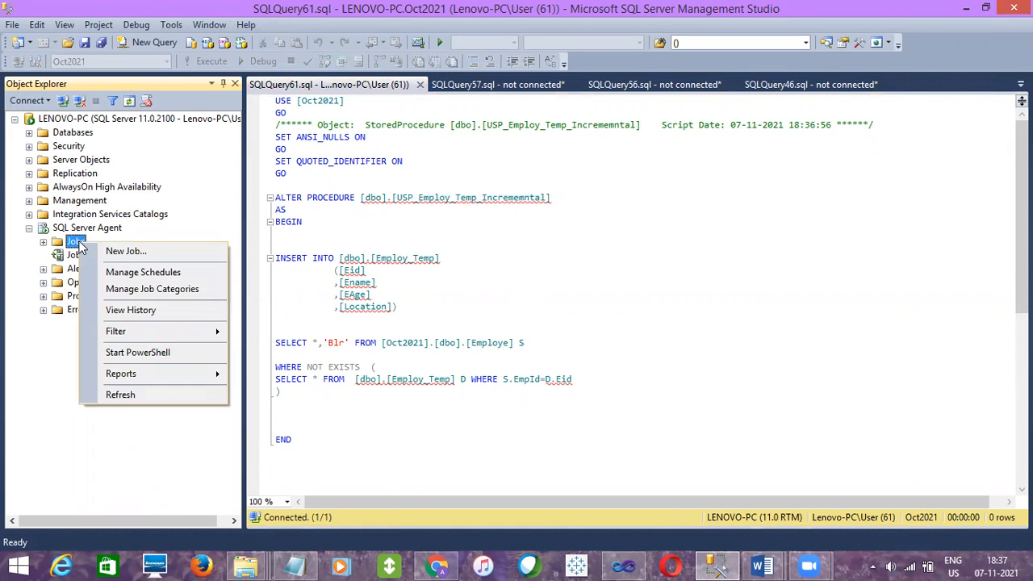
{"action": "left_click", "coordinate": [108, 248]}
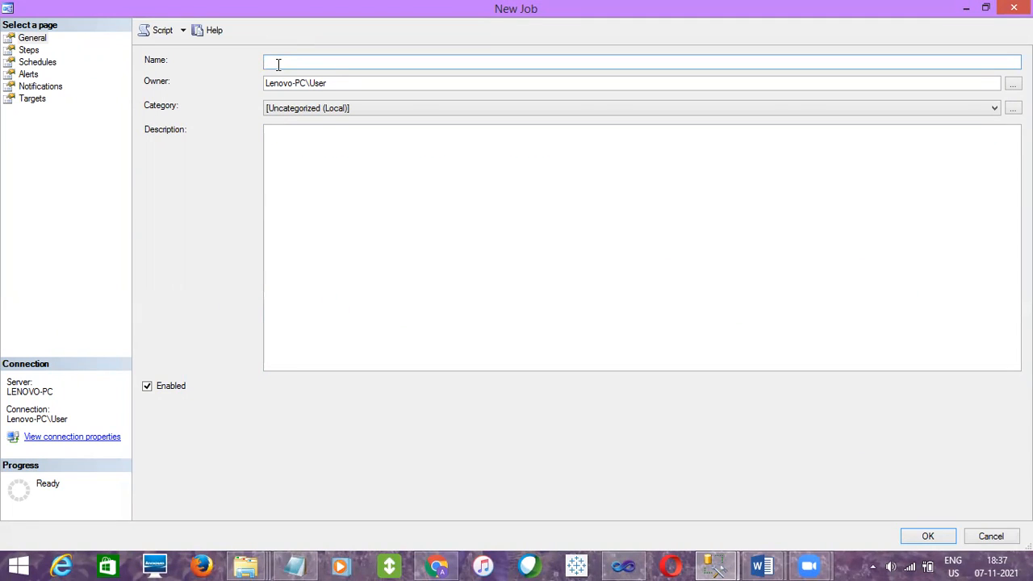
Name the new job Oct2021 and review its owner
{"action": "type", "text": "Oct2021"}
{"action": "left_click", "coordinate": [321, 146]}
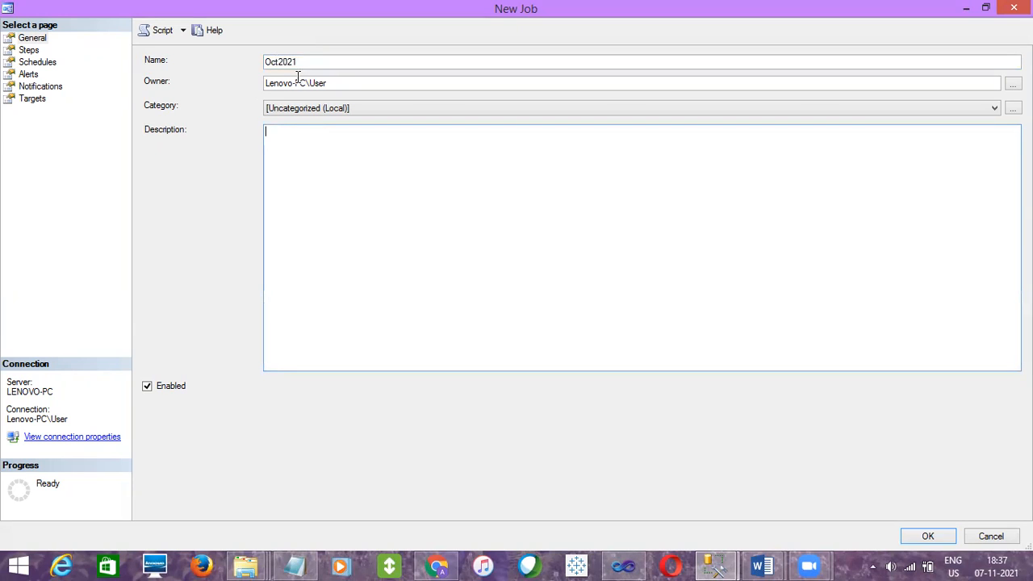
{"action": "left_click_drag", "start_coordinate": [305, 67], "coordinate": [260, 69]}
{"action": "left_click", "coordinate": [345, 78]}
{"action": "left_click_drag", "start_coordinate": [328, 79], "coordinate": [266, 79]}
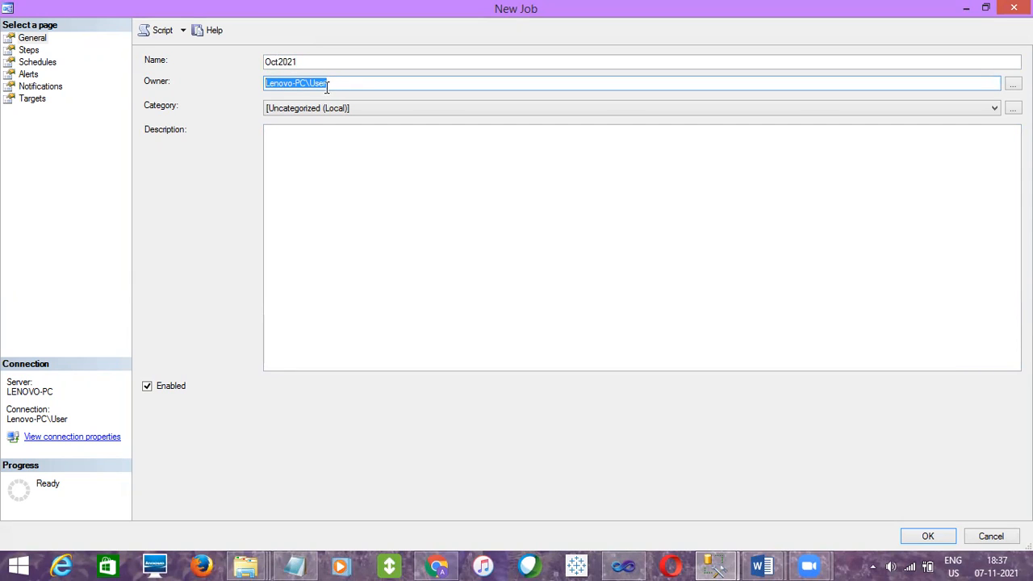
Start a new job step and name it USP_Employ_Temp_Incrememntal, copying the procedure name from the ALTER PROCEDURE line of the query script
{"action": "left_click", "coordinate": [29, 51]}
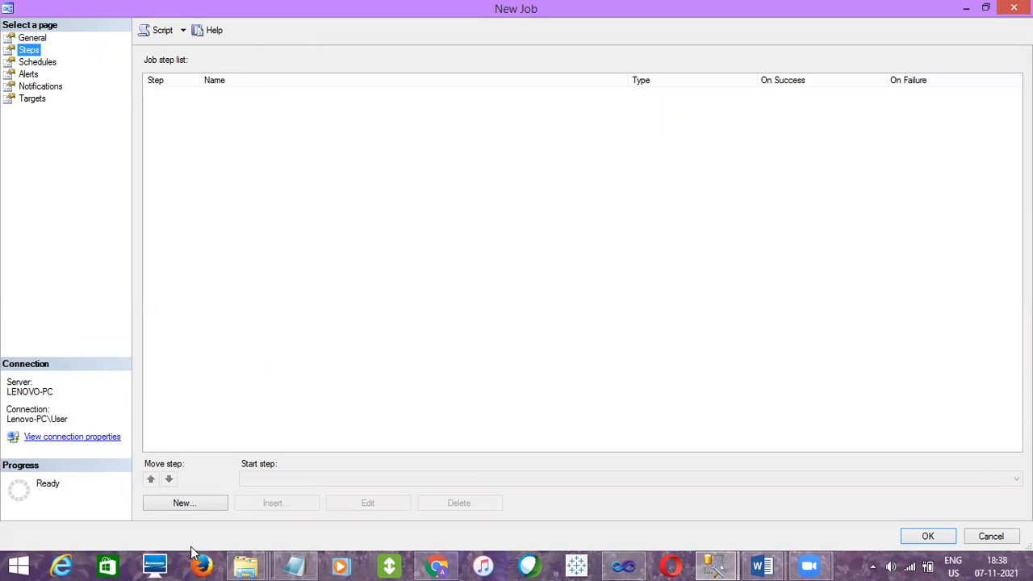
{"action": "left_click", "coordinate": [183, 504]}
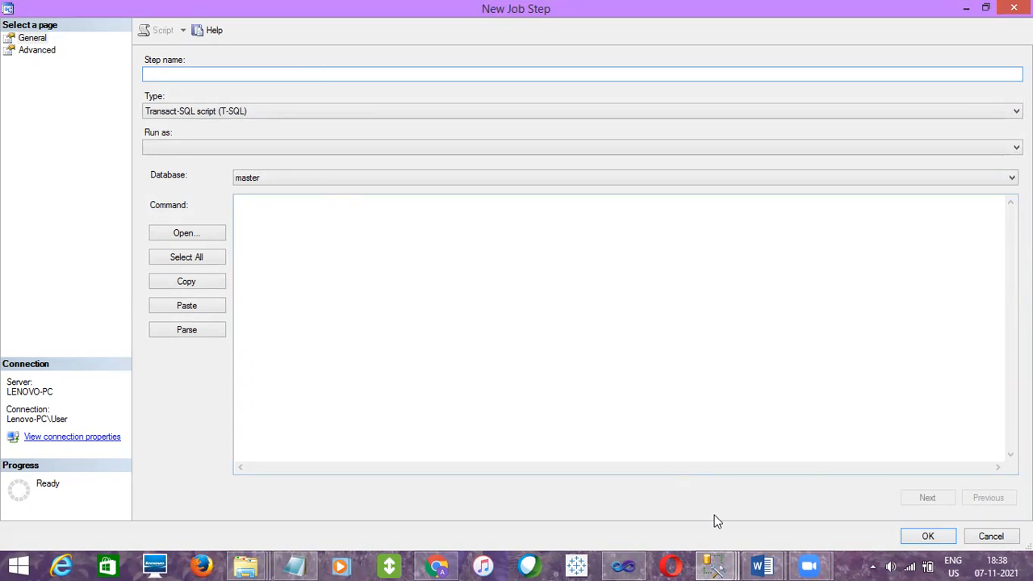
{"action": "left_click", "coordinate": [726, 564]}
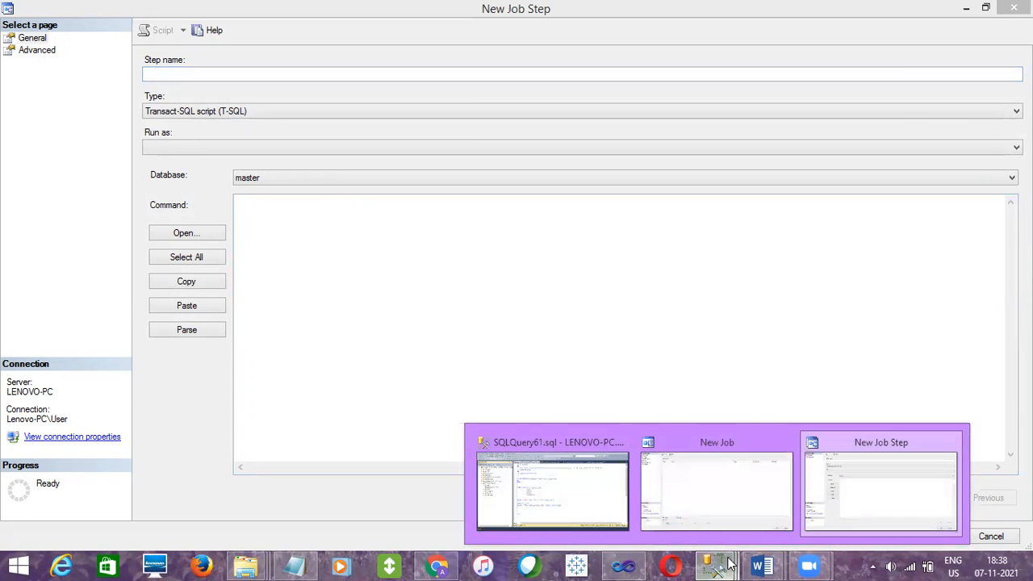
{"action": "left_click", "coordinate": [616, 501]}
{"action": "left_click_drag", "start_coordinate": [549, 198], "coordinate": [398, 202]}
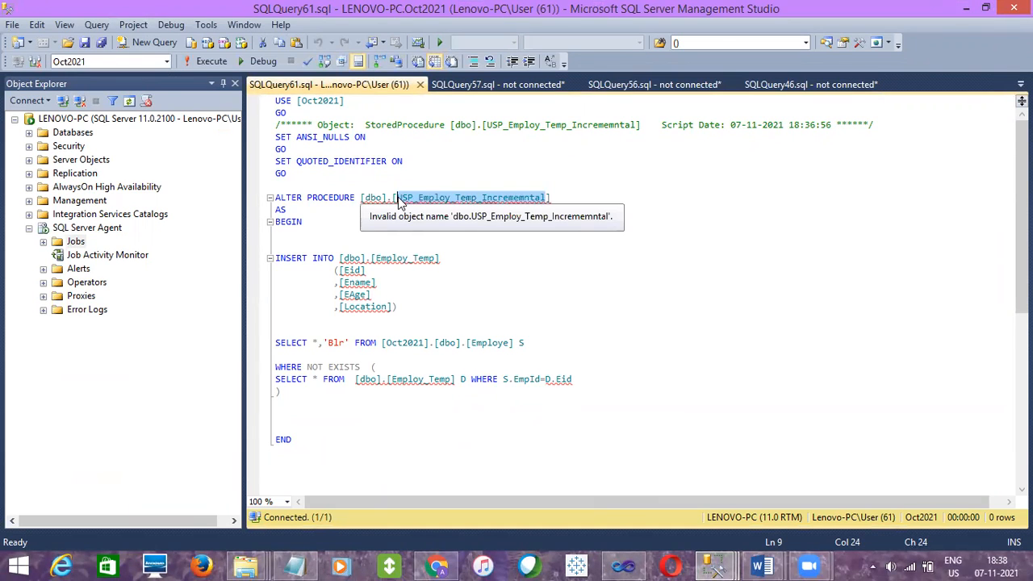
{"action": "key", "text": "ctrl+c"}
{"action": "key", "text": "alt+Tab"}
{"action": "left_click", "coordinate": [271, 74]}
{"action": "key", "text": "ctrl+v"}
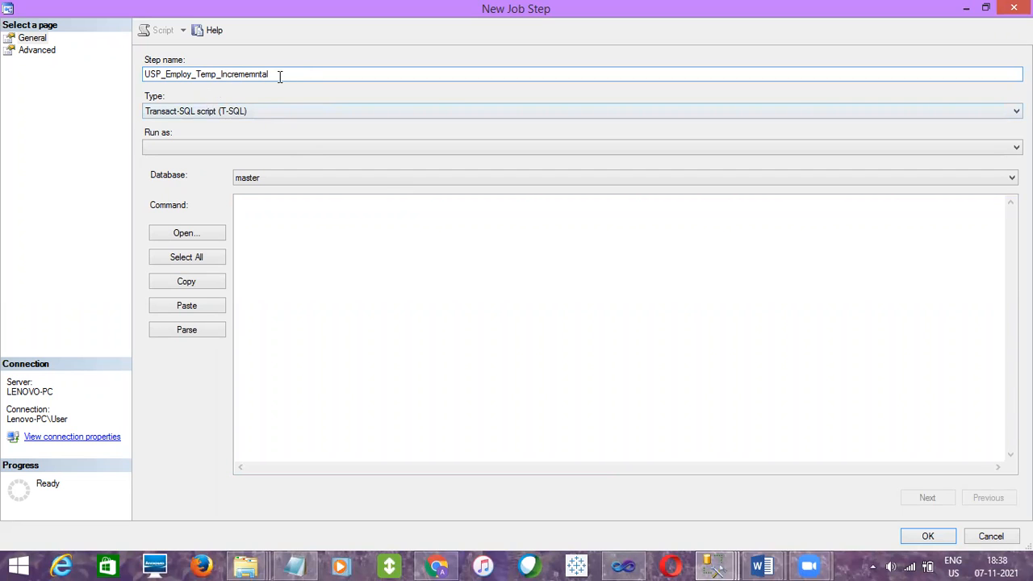
Try the SQL Server Integration Services Package type for the job step and return it to Transact-SQL script (T-SQL)
{"action": "left_click", "coordinate": [235, 112]}
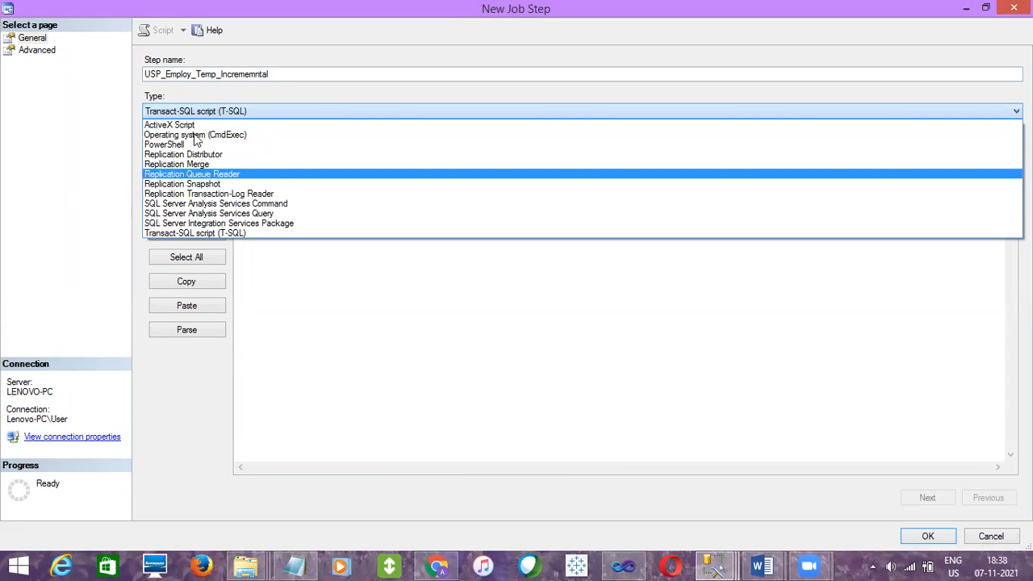
{"action": "key", "text": "Home"}
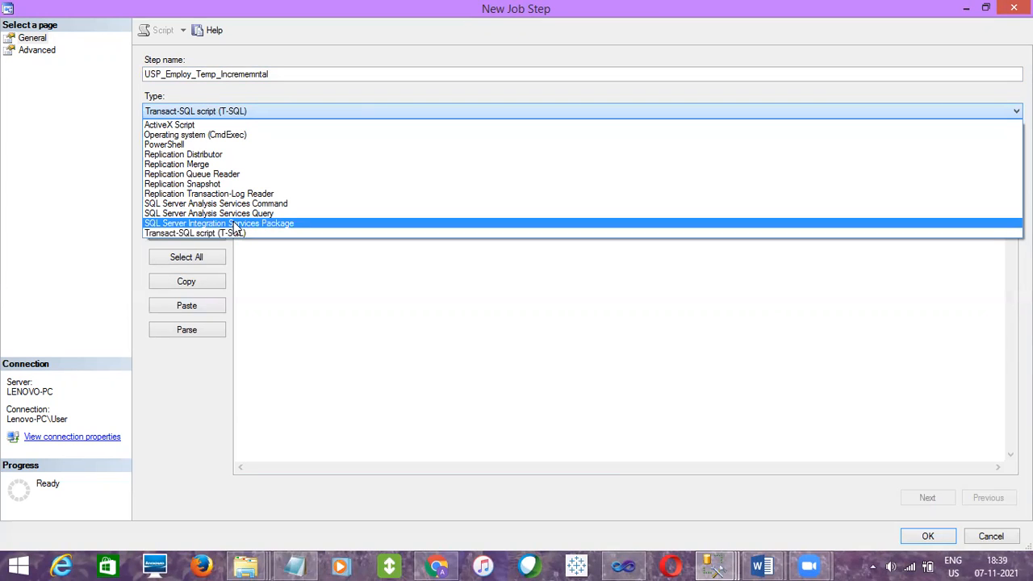
{"action": "left_click", "coordinate": [263, 225]}
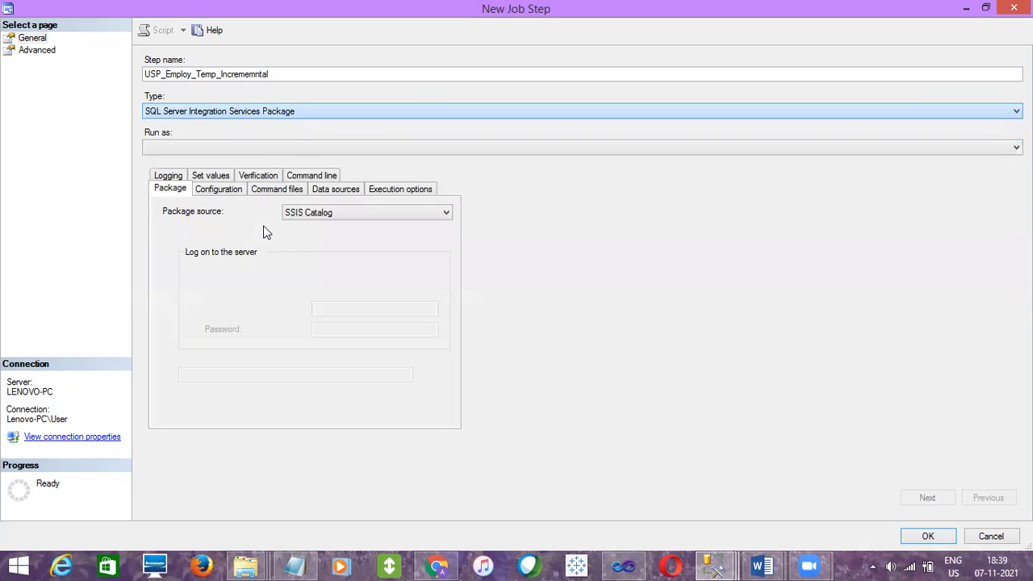
{"action": "left_click", "coordinate": [253, 111]}
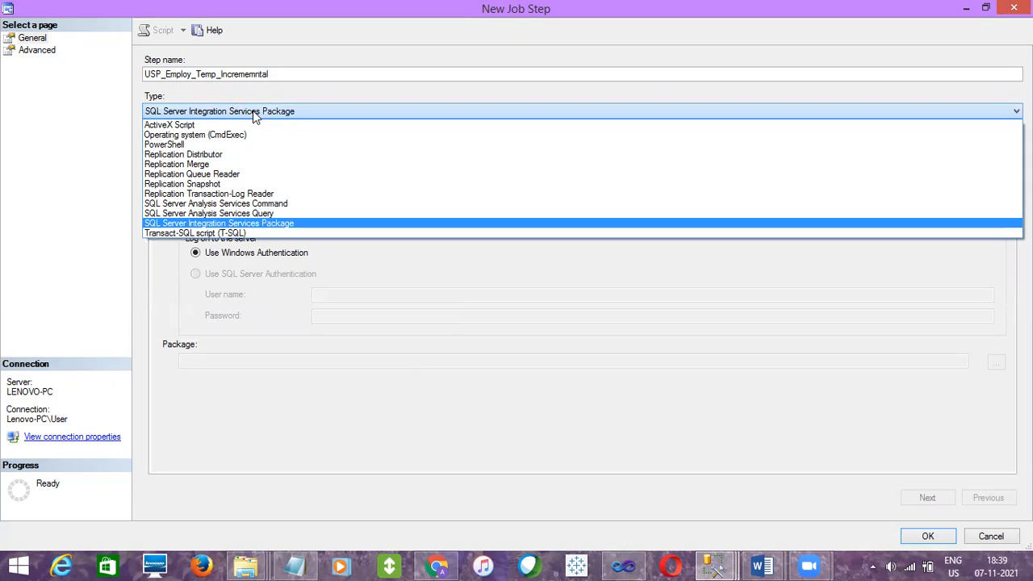
{"action": "left_click", "coordinate": [209, 233]}
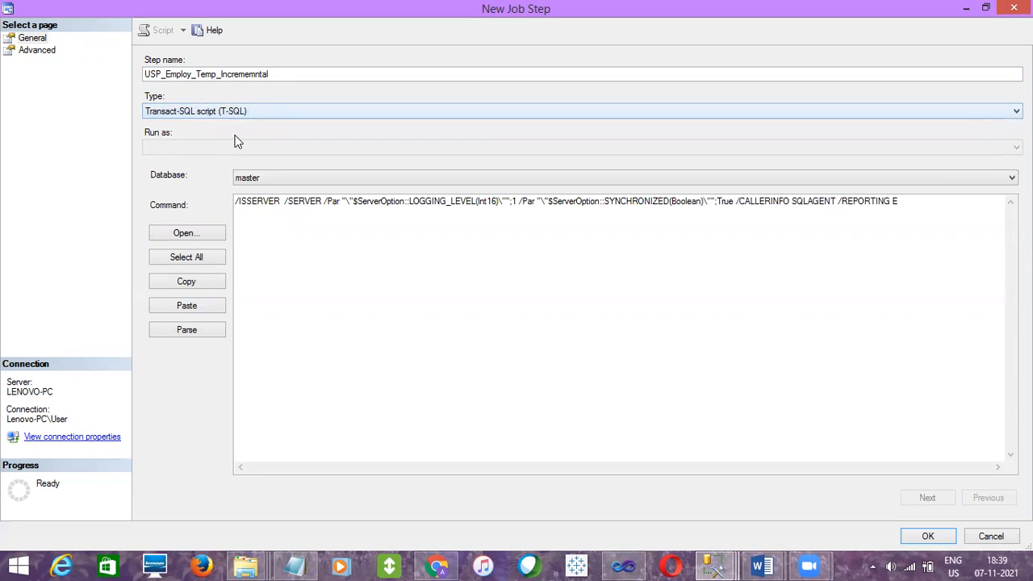
Set the job step's database to Oct2021 and replace the leftover command text with EXEC USP_Employ_Temp_Incrememntal
{"action": "left_click", "coordinate": [260, 179]}
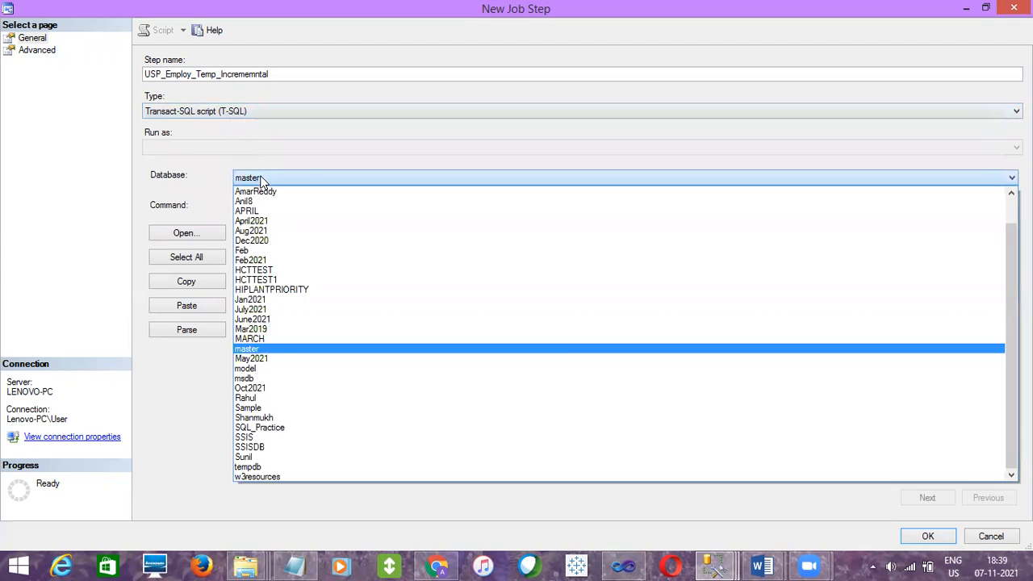
{"action": "left_click", "coordinate": [252, 389]}
{"action": "left_click_drag", "start_coordinate": [939, 201], "coordinate": [139, 199]}
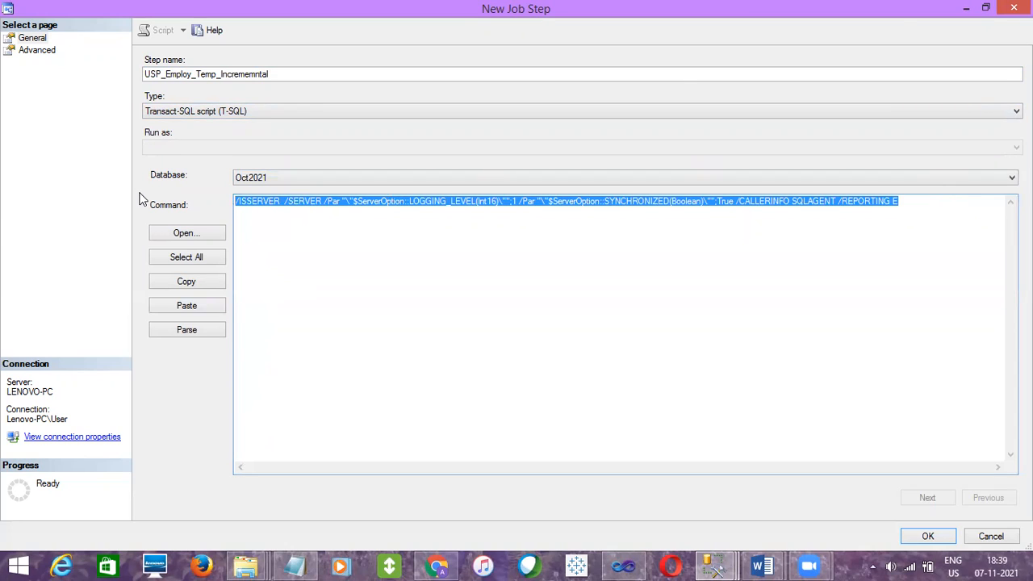
{"action": "key", "text": "Delete"}
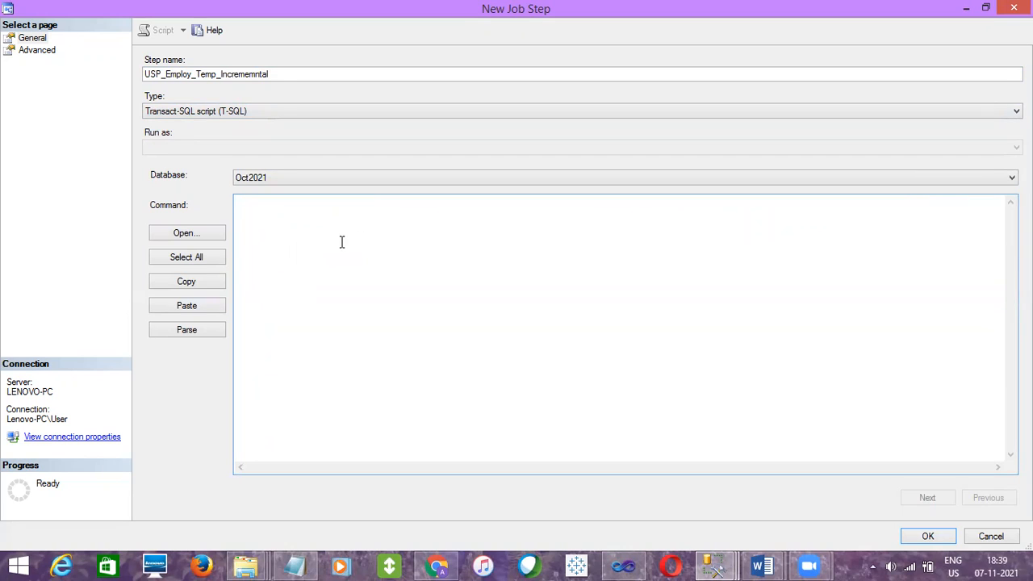
{"action": "type", "text": "EXEV"}
{"action": "key", "text": "BackSpace"}
{"action": "type", "text": "C"}
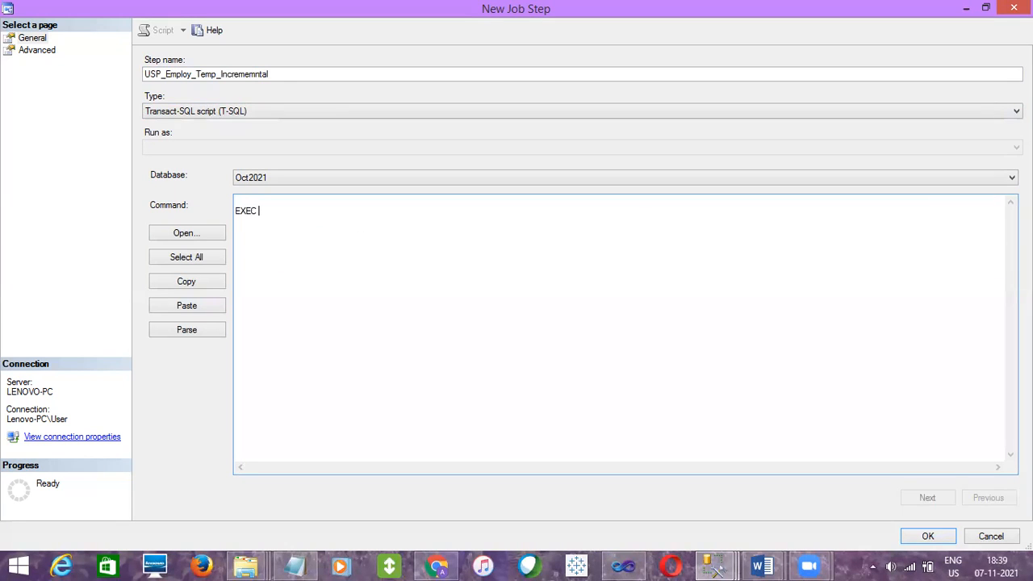
{"action": "key", "text": "ctrl+v"}
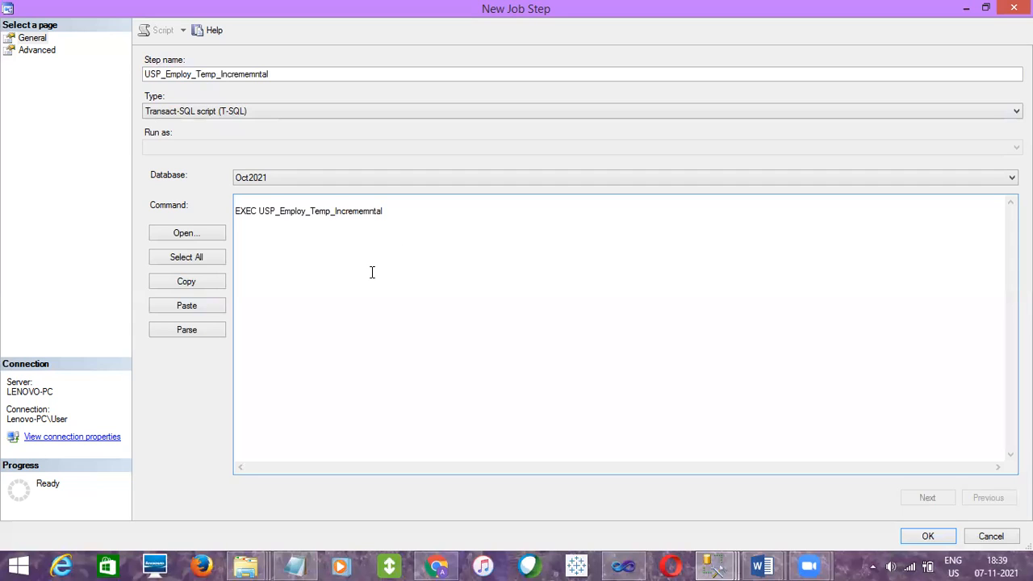
{"action": "key", "text": "Return"}
{"action": "key", "text": "Return"}
Review the job step's name, type and advanced settings, keeping Transact-SQL script (T-SQL), and add the step to the job
{"action": "left_click", "coordinate": [289, 73]}
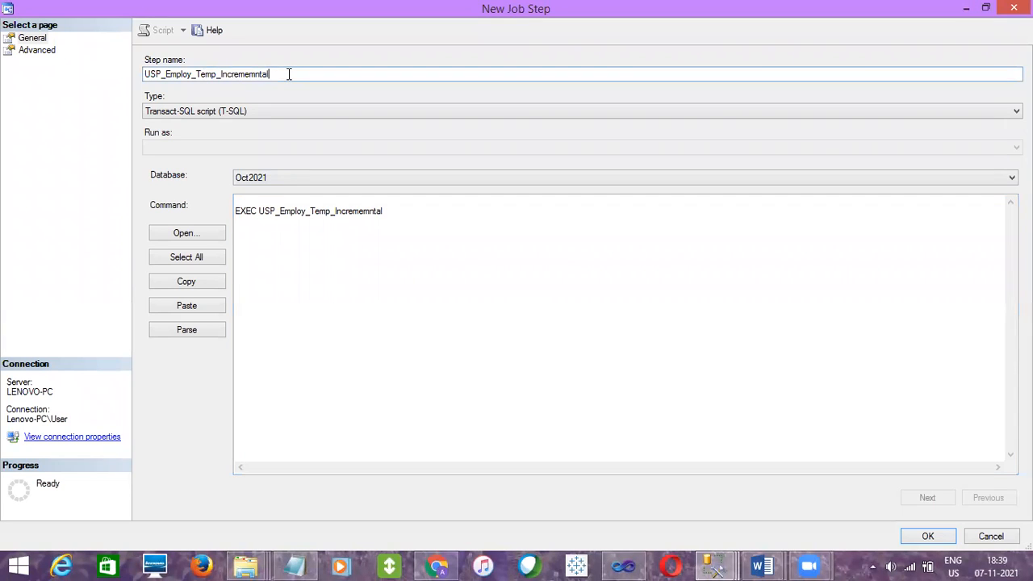
{"action": "left_click_drag", "start_coordinate": [266, 74], "coordinate": [129, 73]}
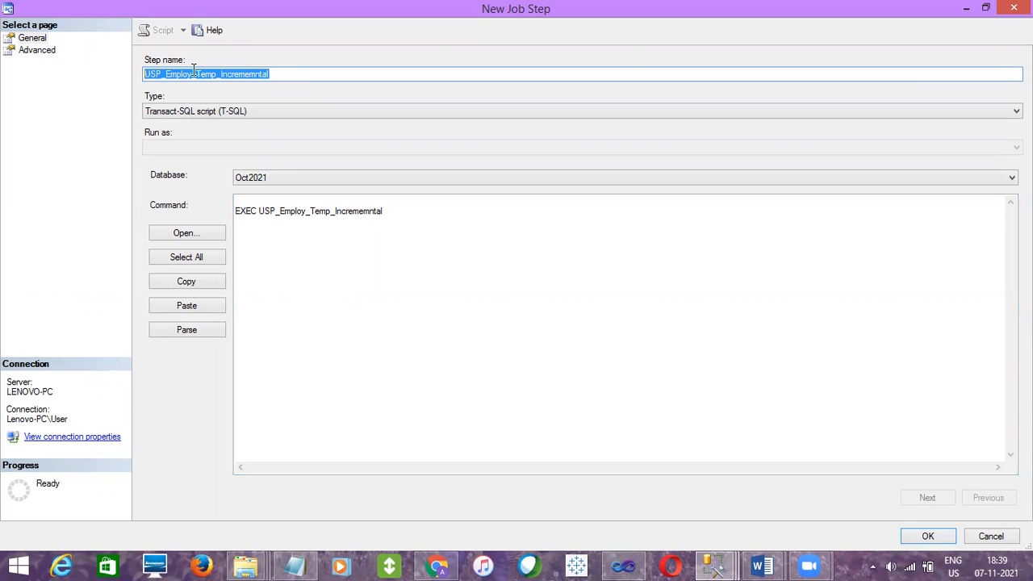
{"action": "left_click", "coordinate": [228, 112]}
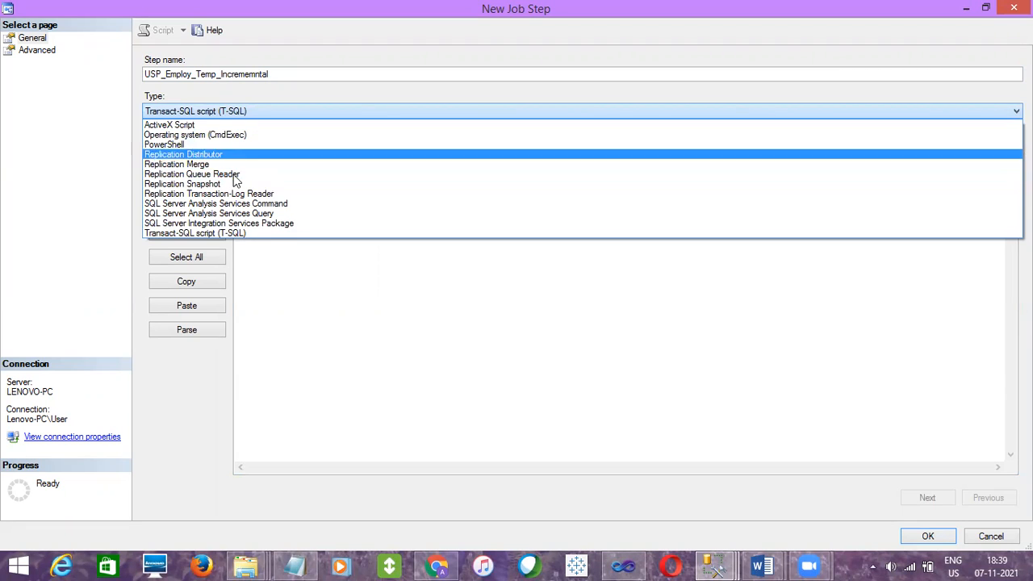
{"action": "left_click", "coordinate": [220, 235]}
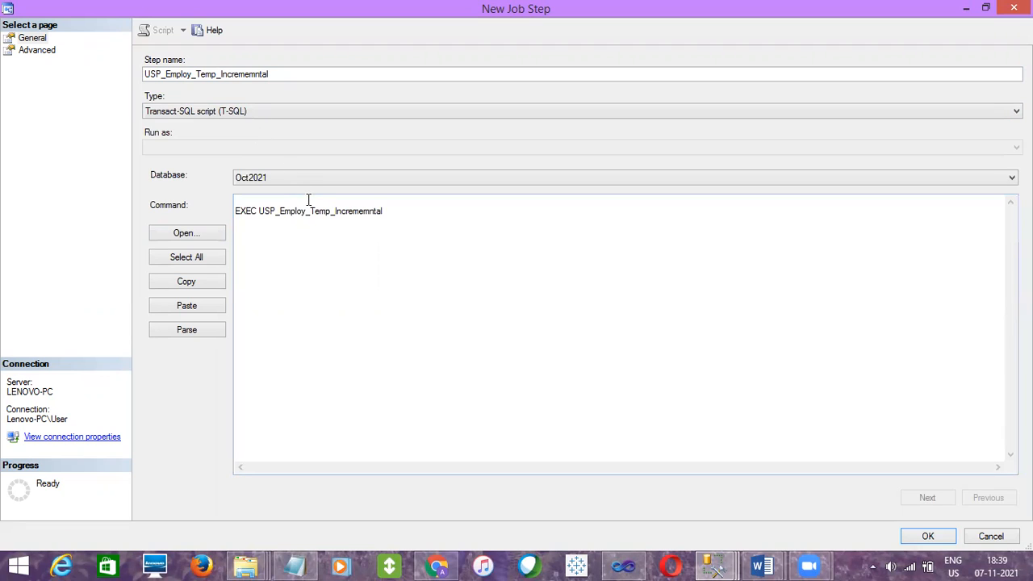
{"action": "left_click", "coordinate": [379, 227]}
{"action": "left_click", "coordinate": [39, 37]}
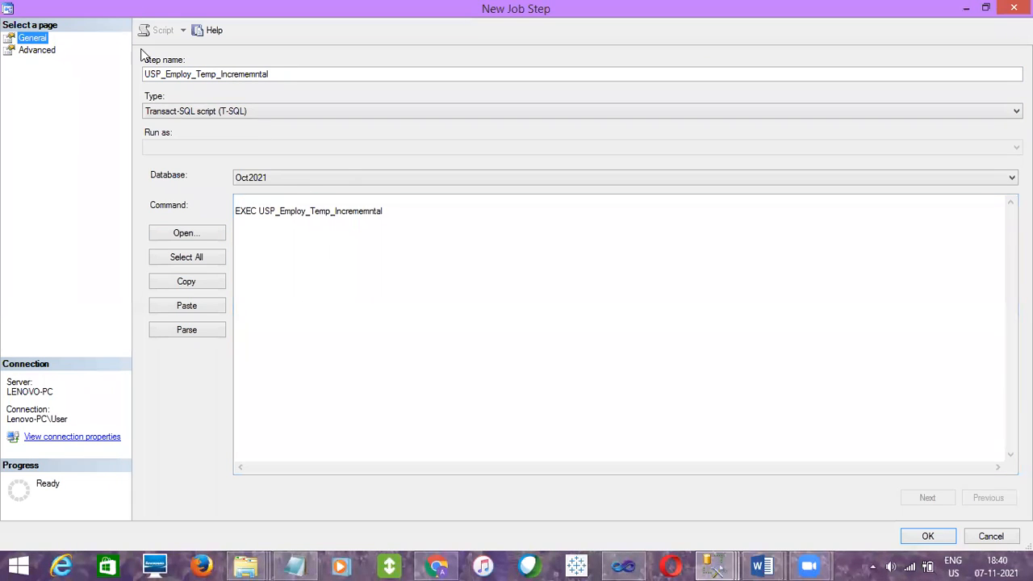
{"action": "left_click", "coordinate": [48, 52]}
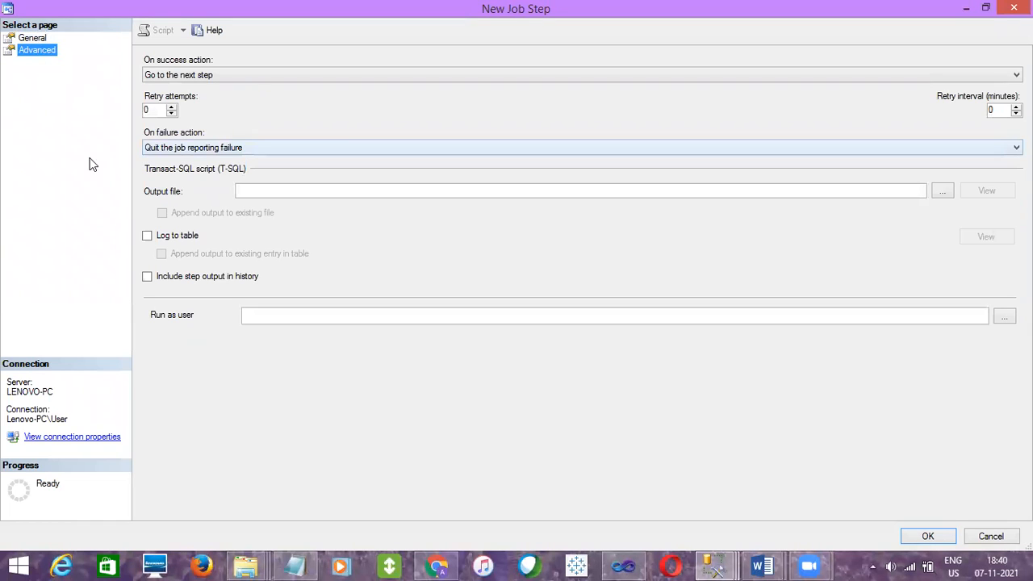
{"action": "left_click", "coordinate": [42, 39]}
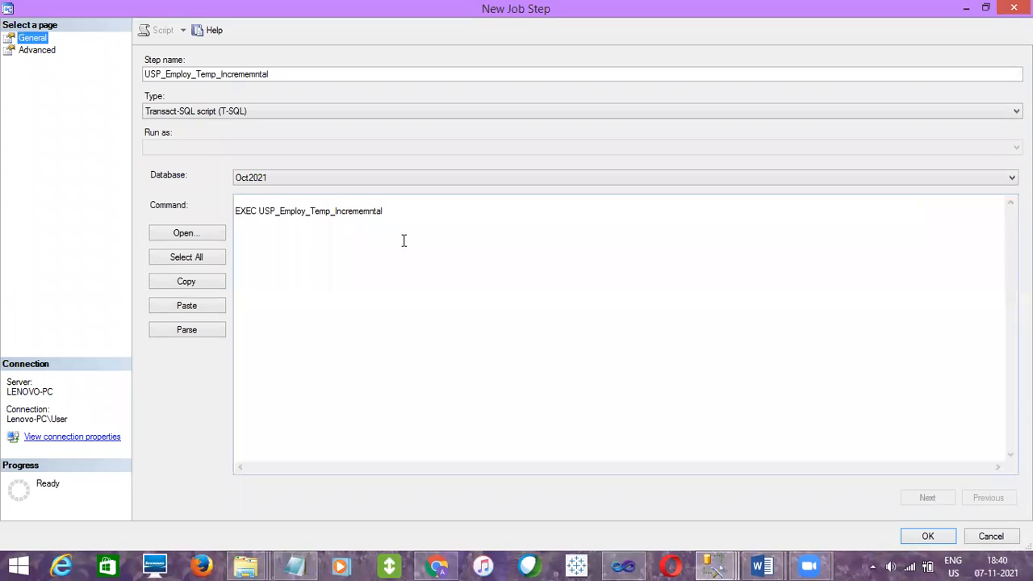
{"action": "left_click", "coordinate": [928, 536]}
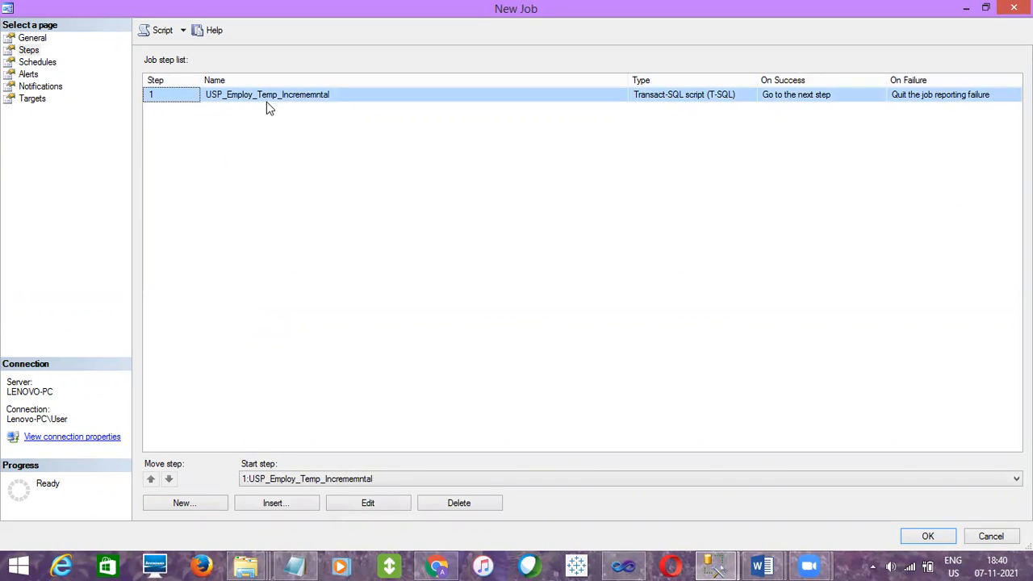
Narrow the Name column of the job step list and set the step's on success action to Quit the job reporting success
{"action": "left_click_drag", "start_coordinate": [626, 78], "coordinate": [477, 78]}
{"action": "left_click", "coordinate": [683, 97]}
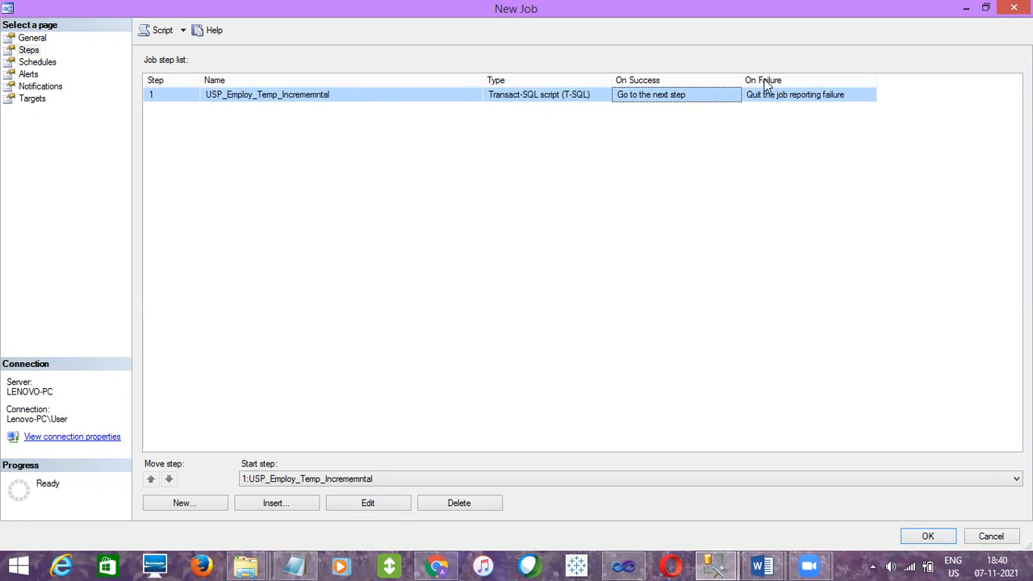
{"action": "double_click", "coordinate": [659, 94]}
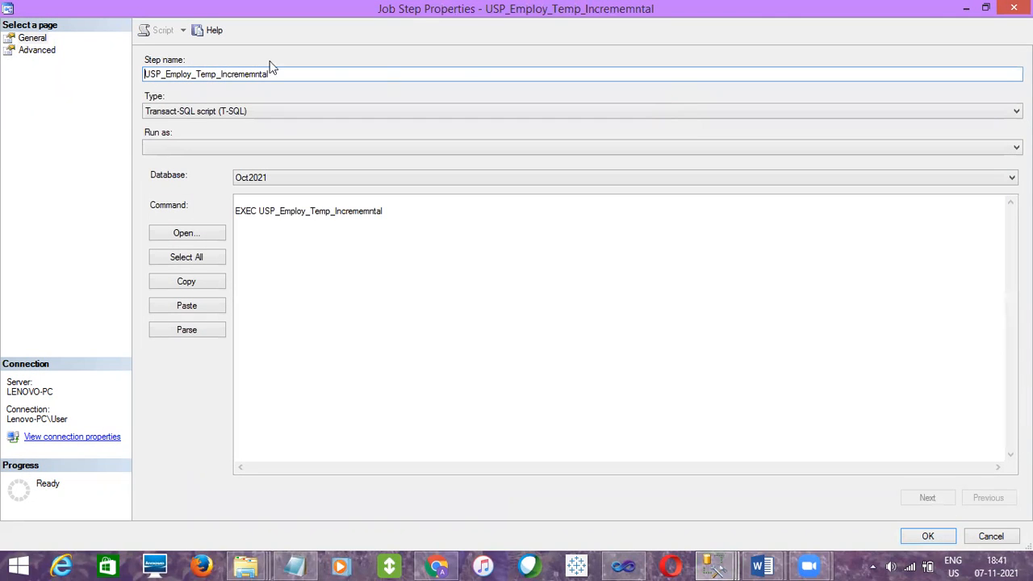
{"action": "left_click", "coordinate": [35, 52]}
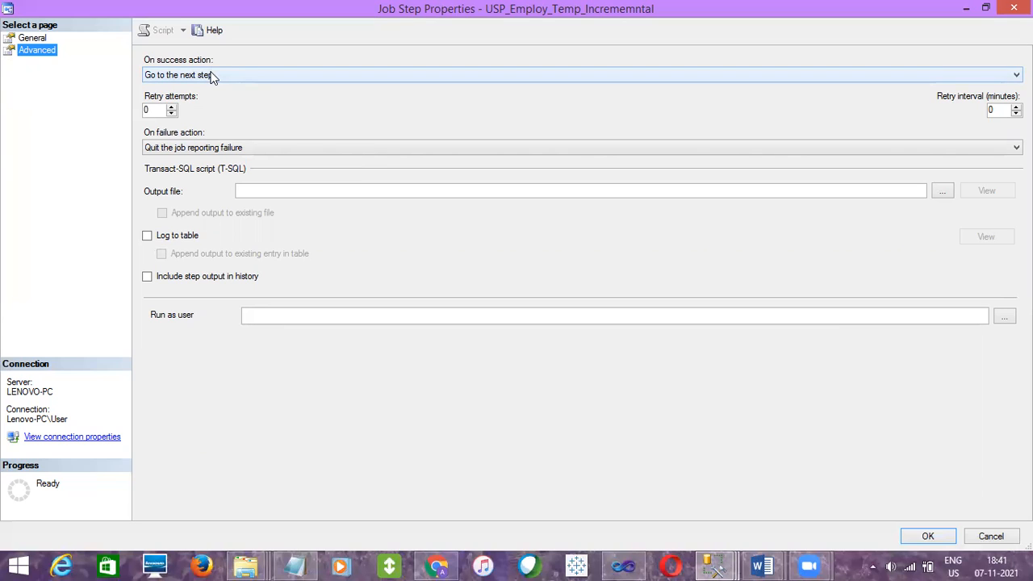
{"action": "left_click", "coordinate": [211, 75]}
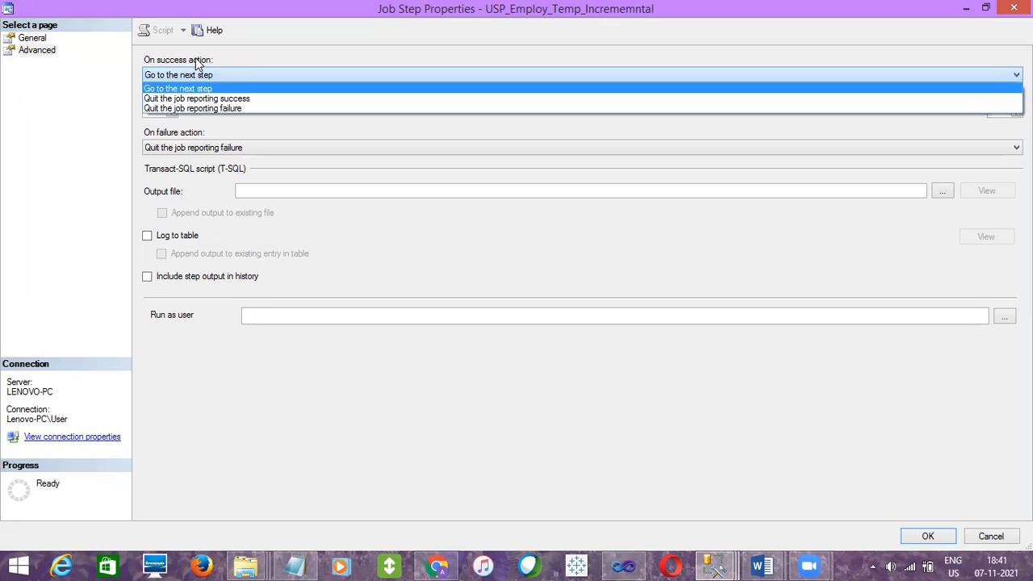
{"action": "left_click", "coordinate": [226, 100]}
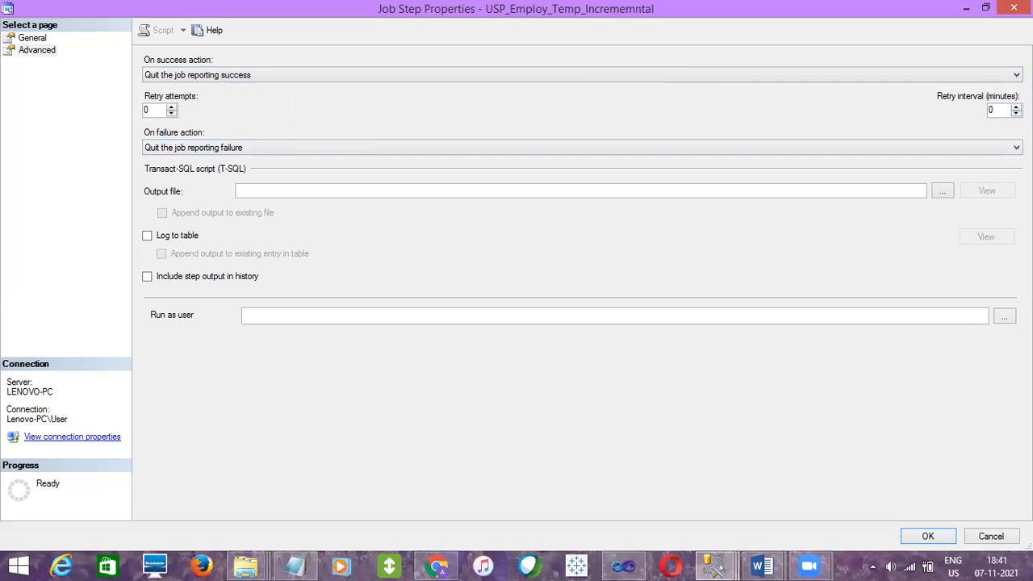
Try the retry attempts and retry interval settings, return both to 0, and save the job step's properties
{"action": "left_click", "coordinate": [171, 107]}
{"action": "left_click", "coordinate": [997, 110]}
{"action": "type", "text": "4"}
{"action": "key", "text": "Down"}
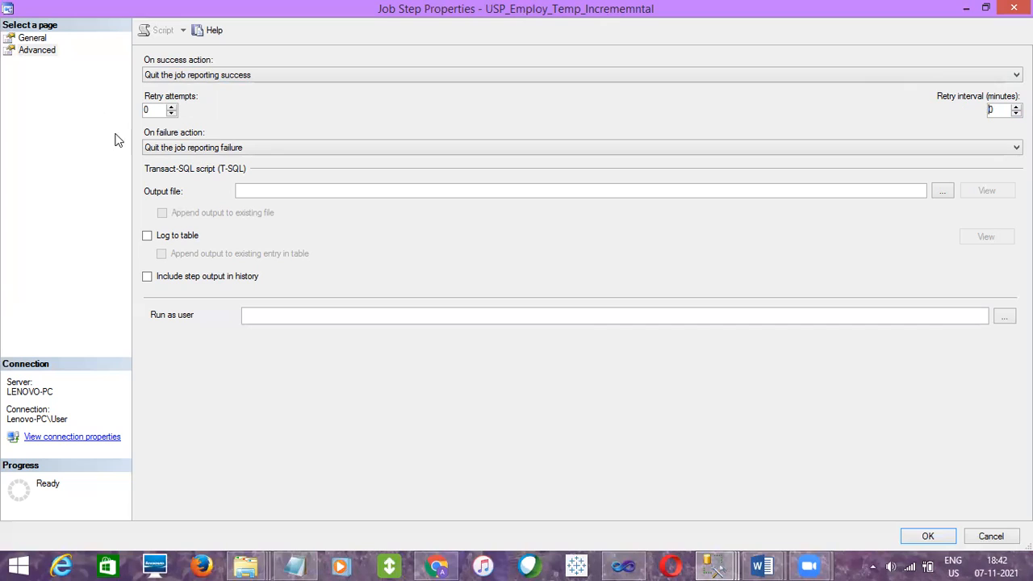
{"action": "left_click", "coordinate": [171, 106]}
{"action": "left_click", "coordinate": [171, 107]}
{"action": "left_click", "coordinate": [171, 113]}
{"action": "left_click", "coordinate": [171, 113]}
{"action": "left_click", "coordinate": [915, 539]}
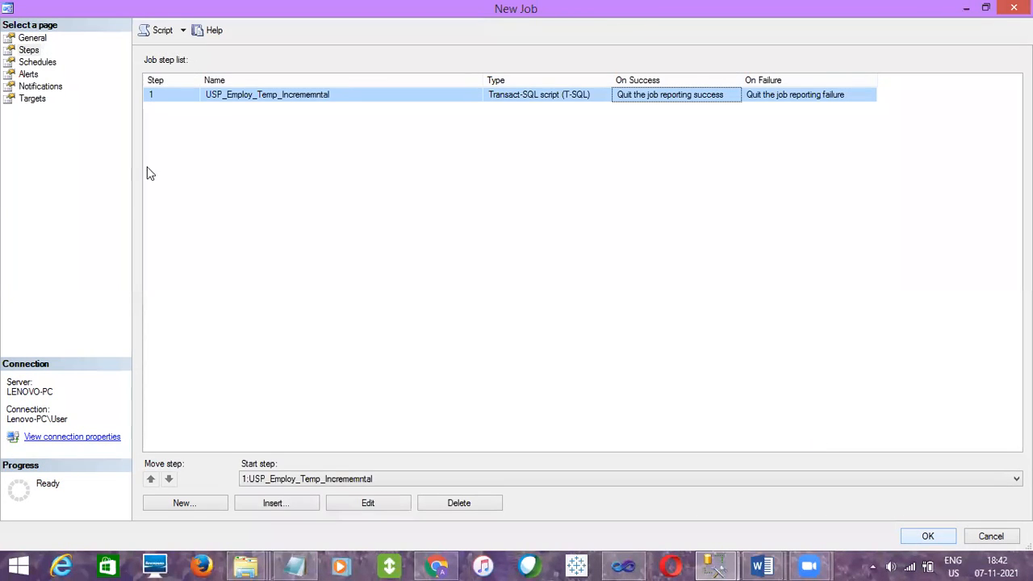
{"action": "left_click", "coordinate": [27, 50]}
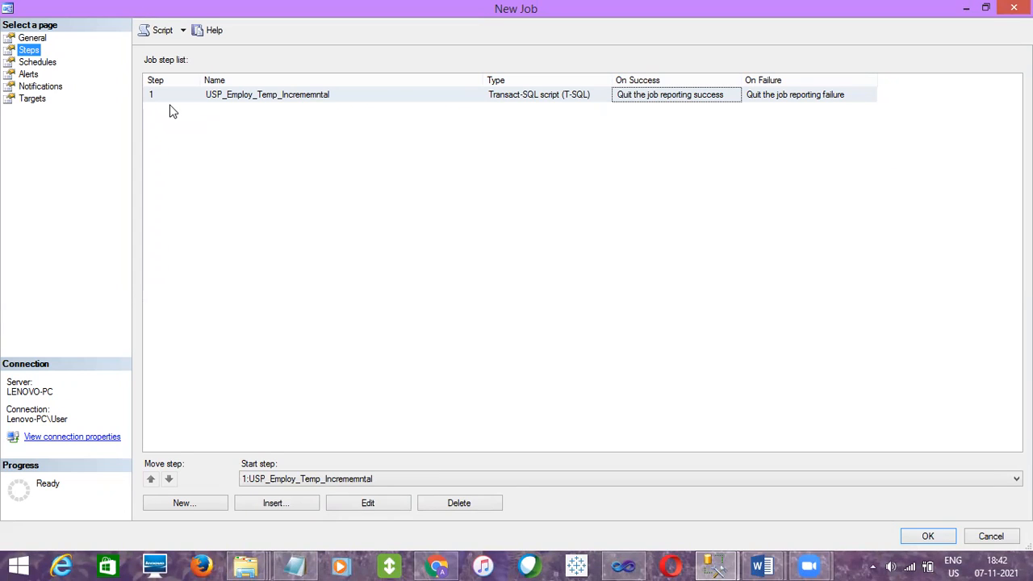
Start a new schedule for the job and name it Daily
{"action": "left_click", "coordinate": [32, 63]}
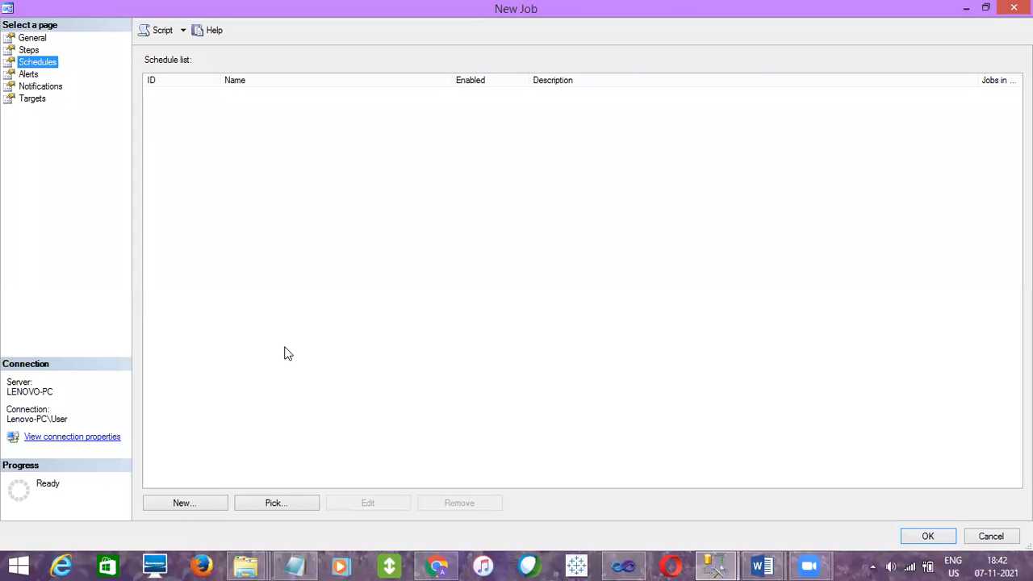
{"action": "left_click", "coordinate": [192, 501]}
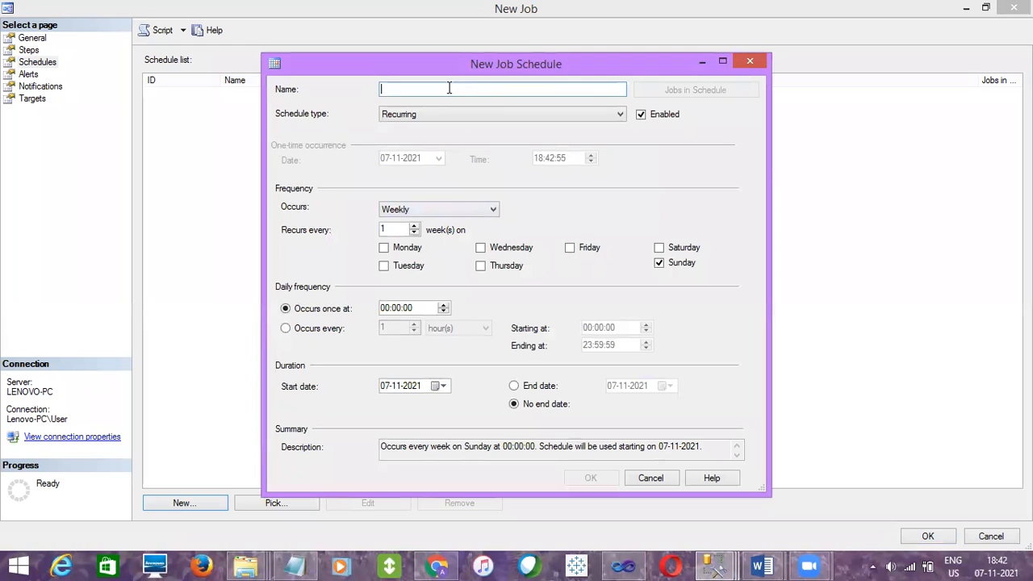
{"action": "type", "text": "Daily"}
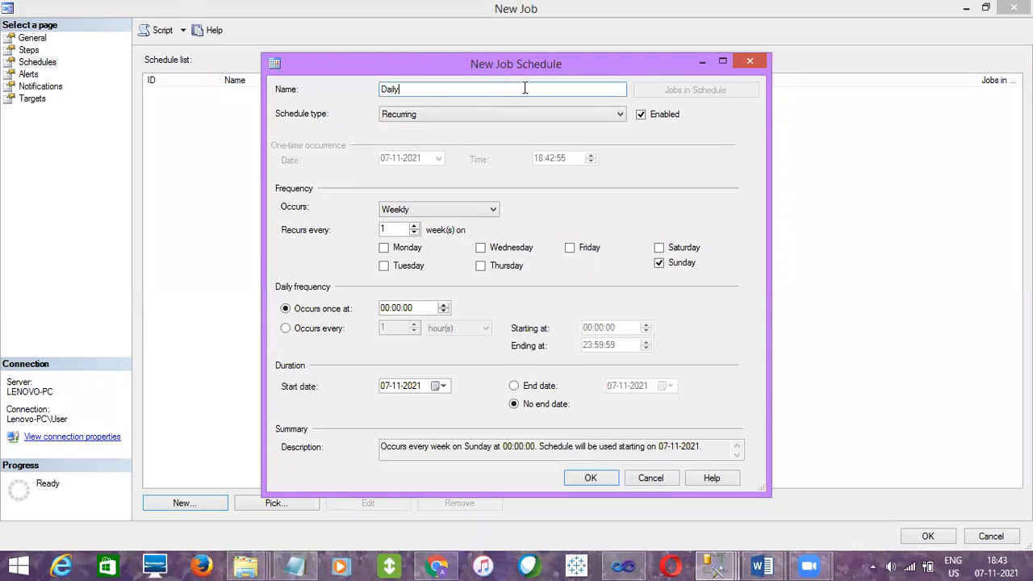
Try the One time schedule type for the Daily schedule and return it to Recurring
{"action": "left_click", "coordinate": [431, 115]}
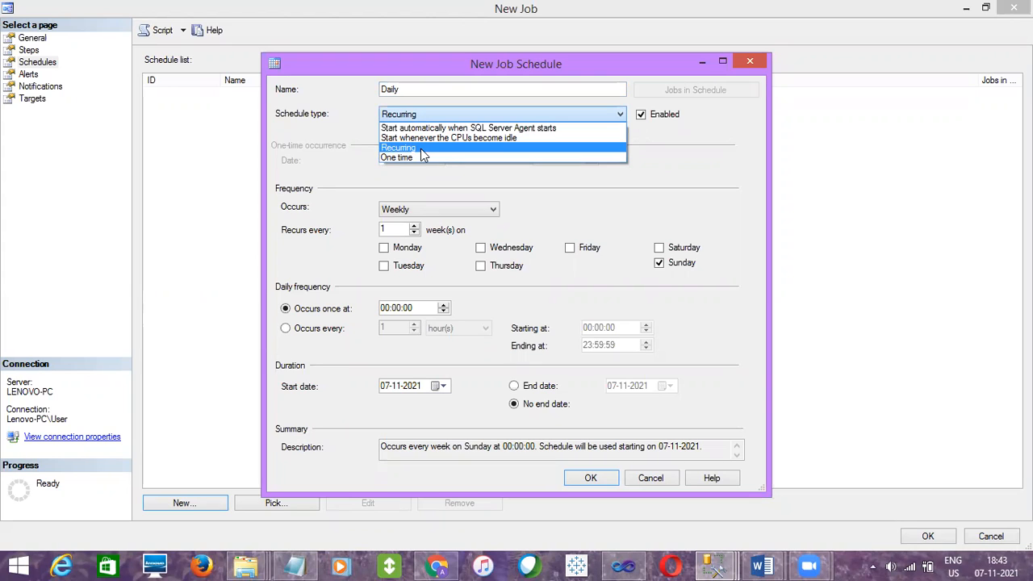
{"action": "left_click", "coordinate": [421, 149]}
{"action": "left_click", "coordinate": [443, 114]}
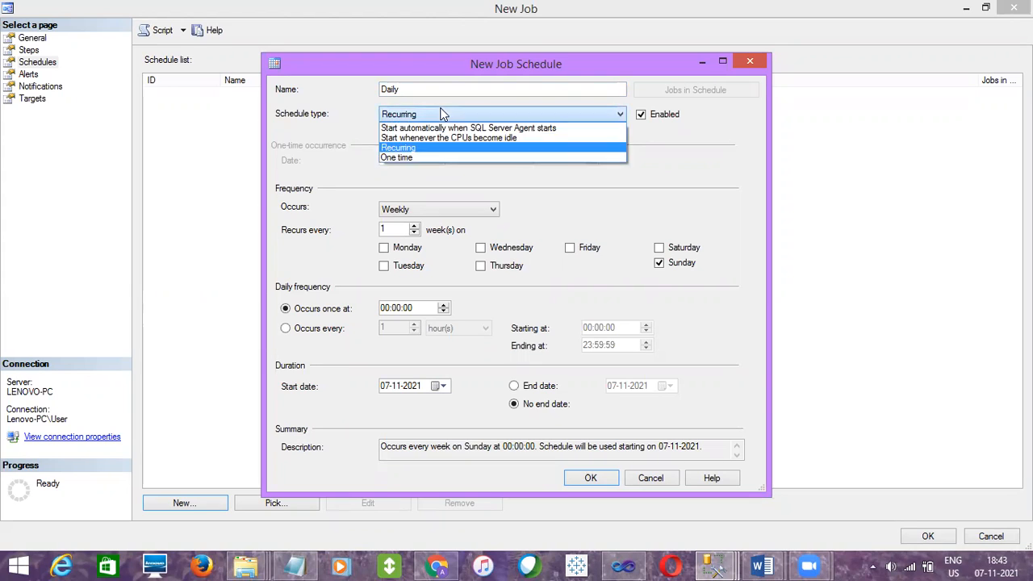
{"action": "left_click", "coordinate": [408, 158]}
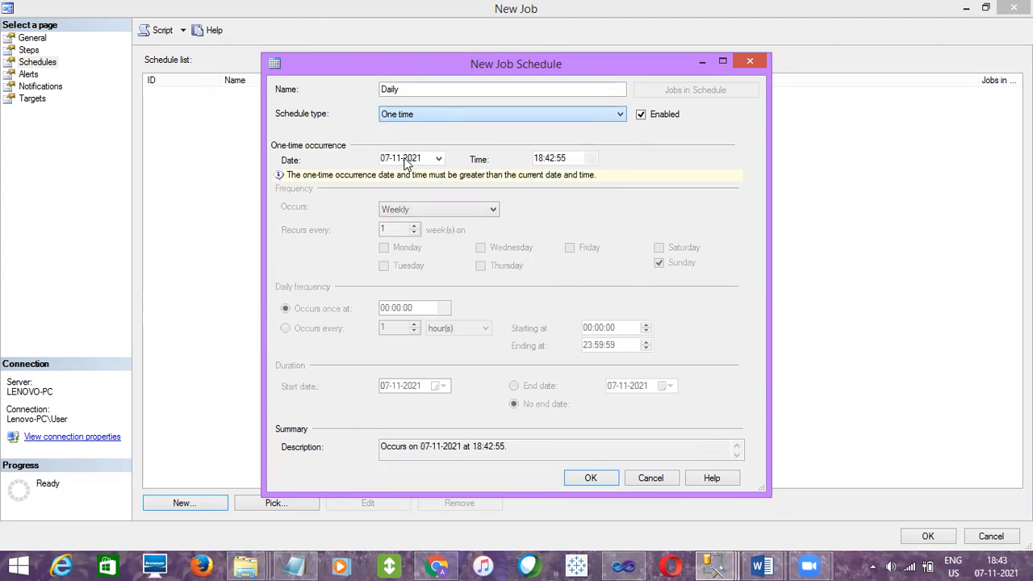
{"action": "left_click", "coordinate": [433, 115]}
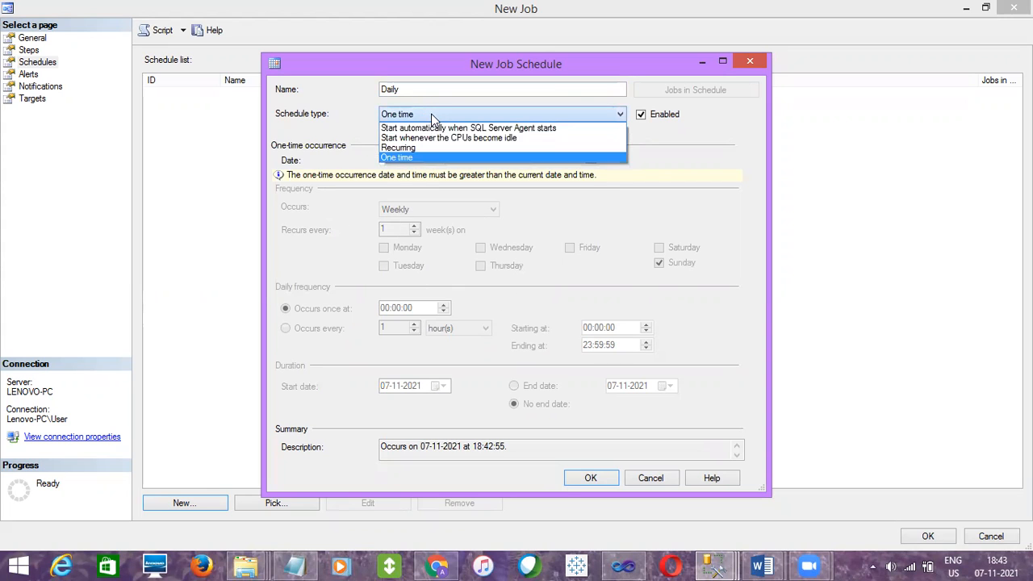
{"action": "left_click", "coordinate": [407, 149]}
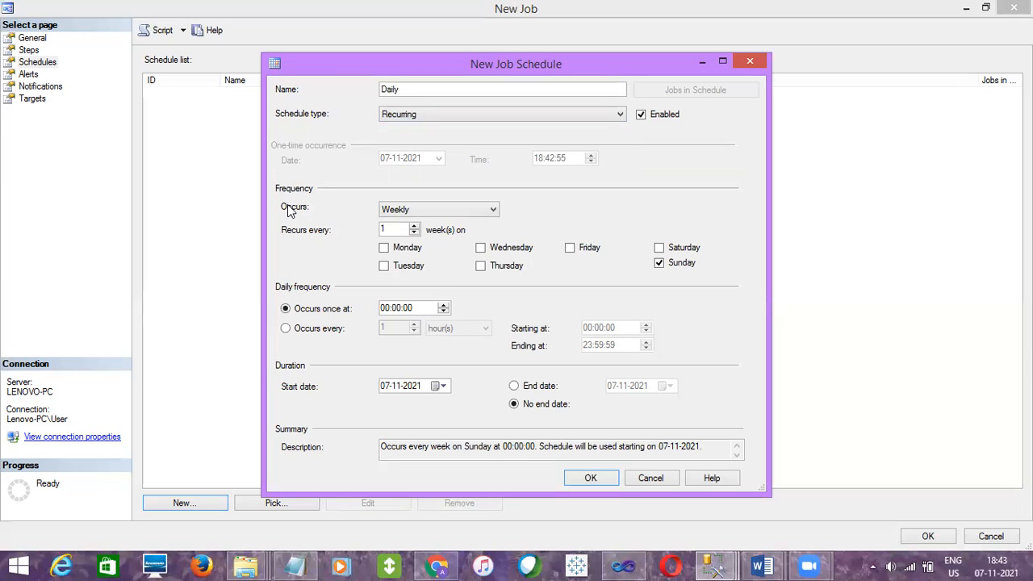
Try the Weekly and Monthly frequencies, then set the schedule to occur Daily, recurring every 1 day
{"action": "left_click", "coordinate": [421, 211]}
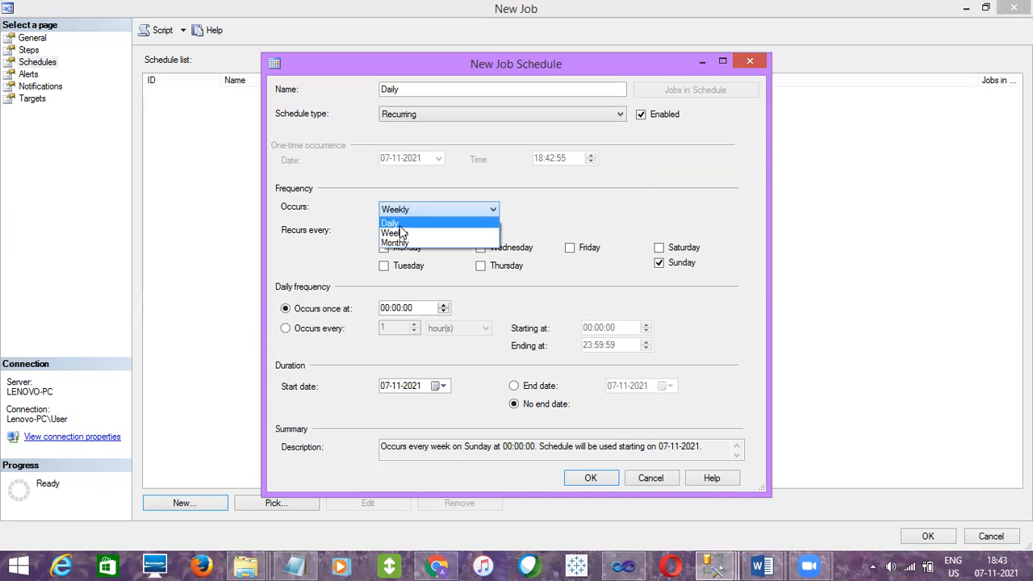
{"action": "left_click", "coordinate": [396, 224]}
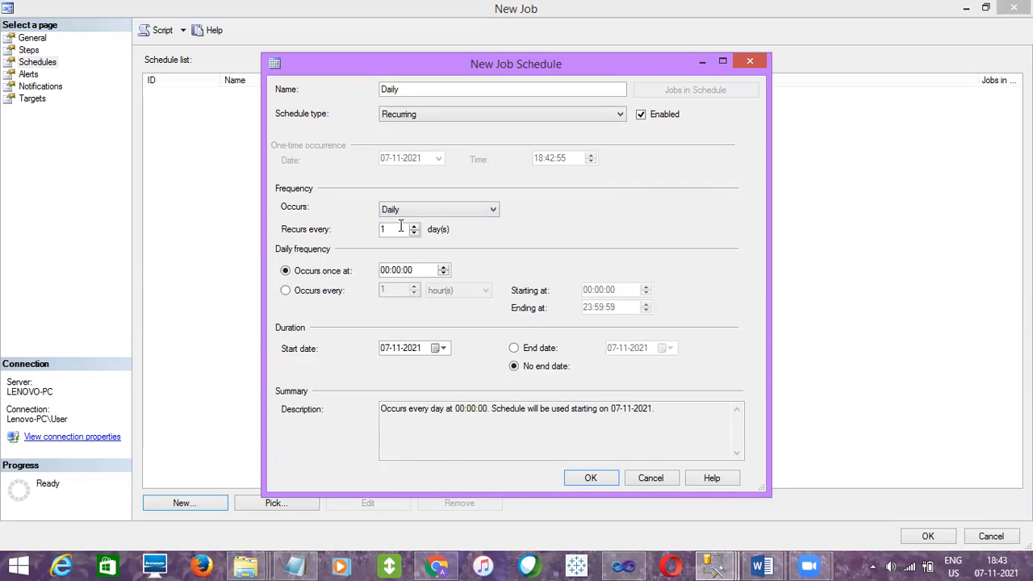
{"action": "left_click", "coordinate": [412, 212]}
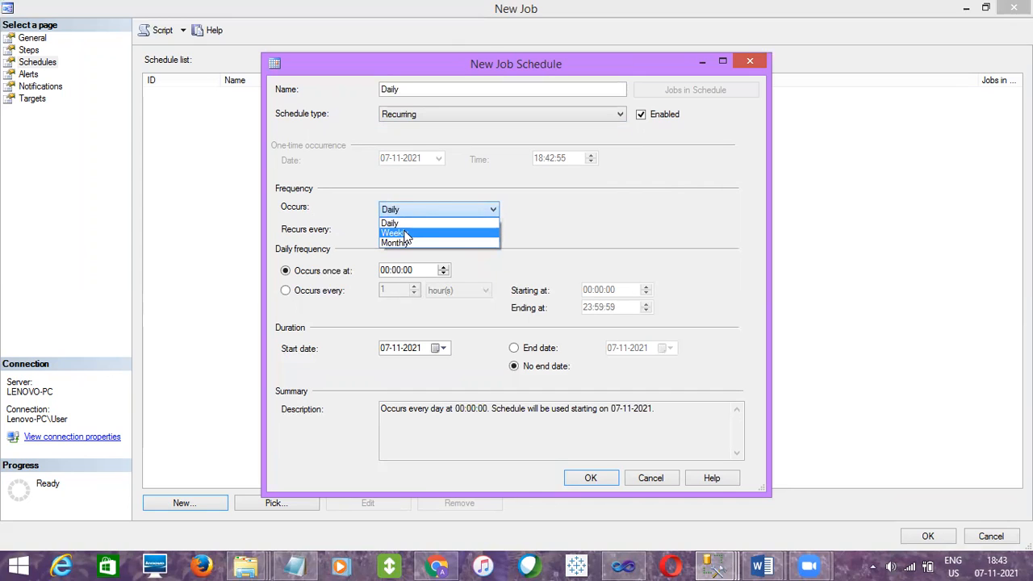
{"action": "left_click", "coordinate": [406, 233]}
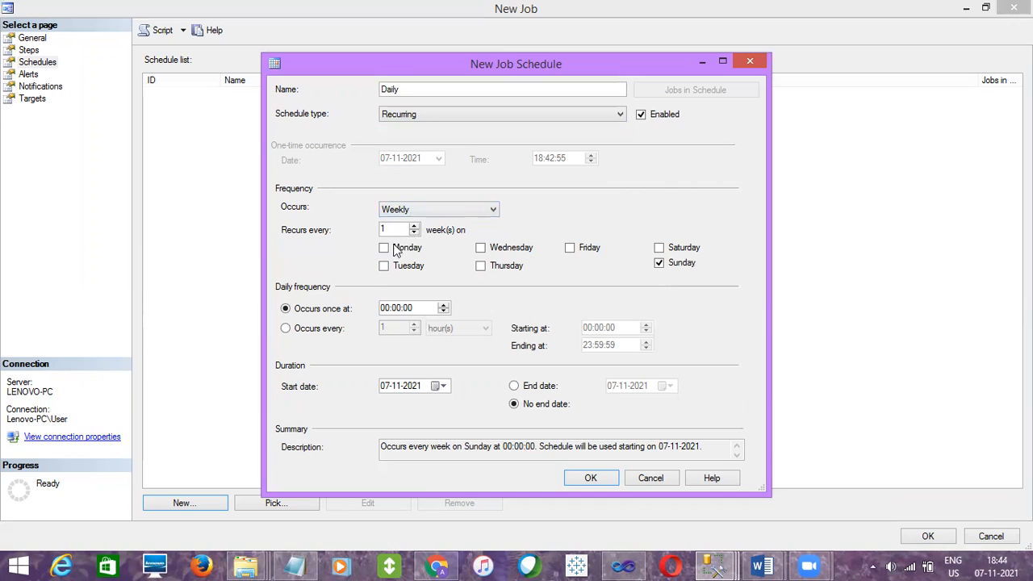
{"action": "left_click", "coordinate": [421, 211]}
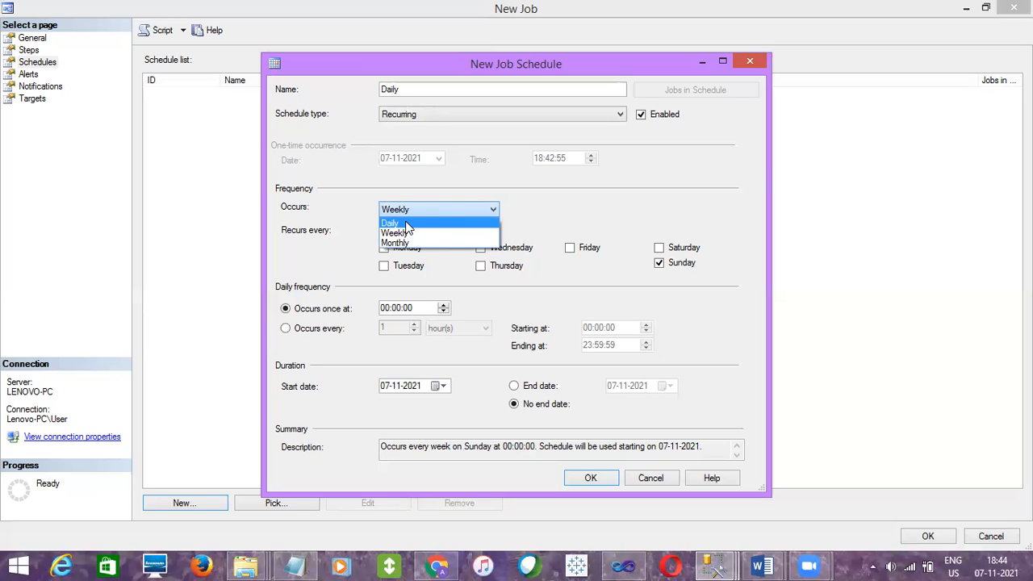
{"action": "left_click", "coordinate": [403, 242]}
{"action": "left_click", "coordinate": [405, 211]}
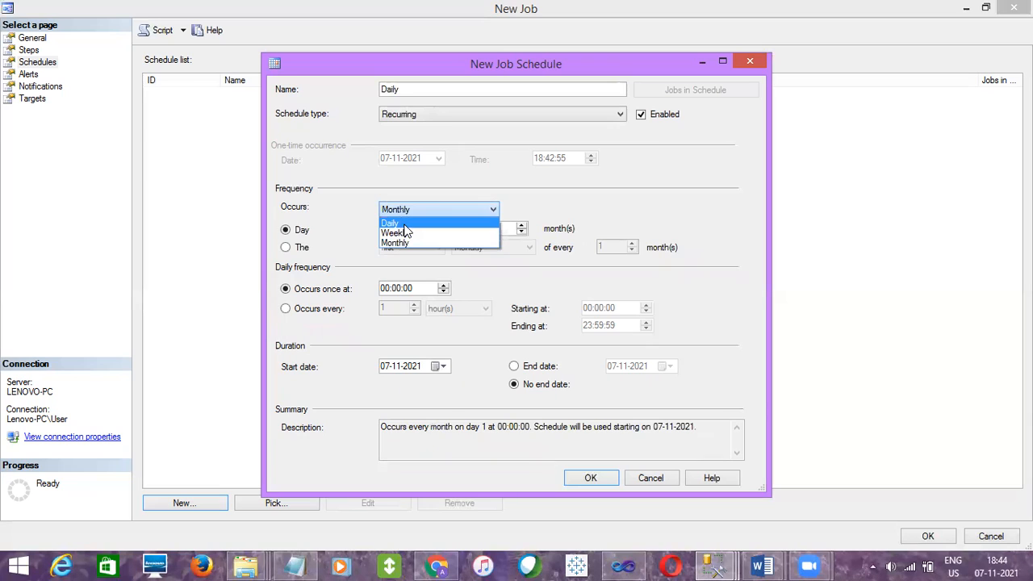
{"action": "left_click", "coordinate": [405, 224]}
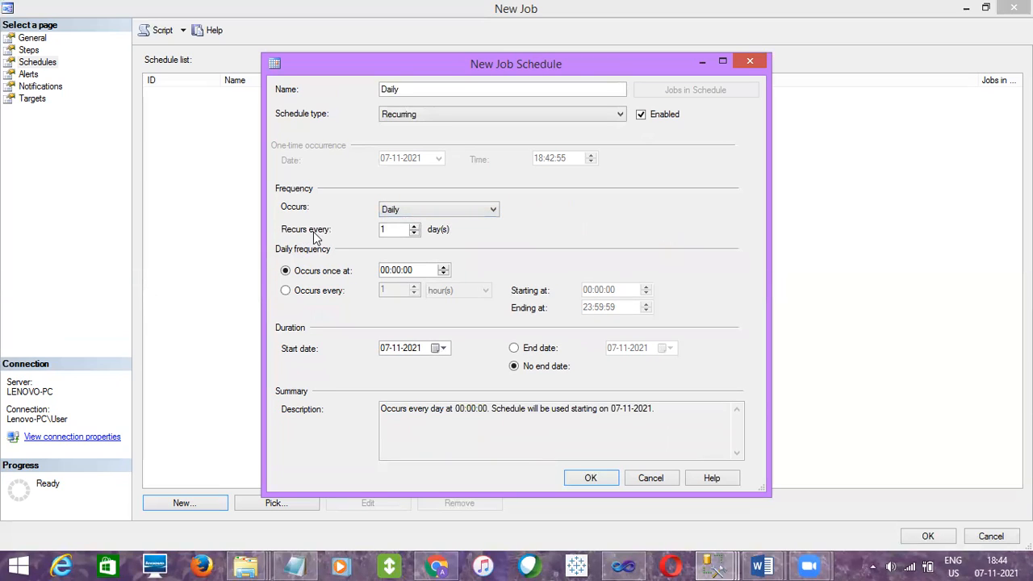
{"action": "left_click", "coordinate": [413, 227]}
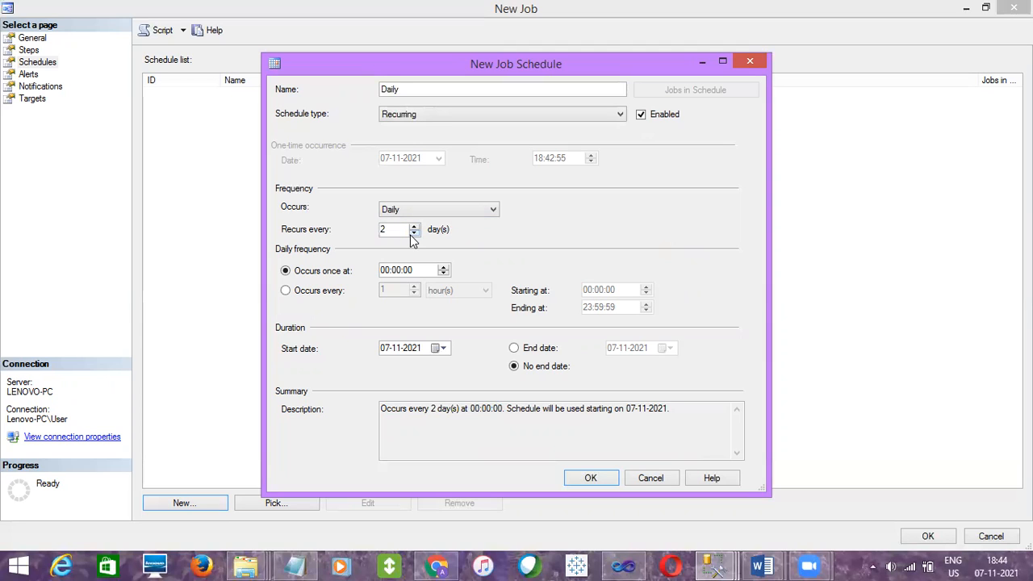
{"action": "left_click", "coordinate": [411, 234]}
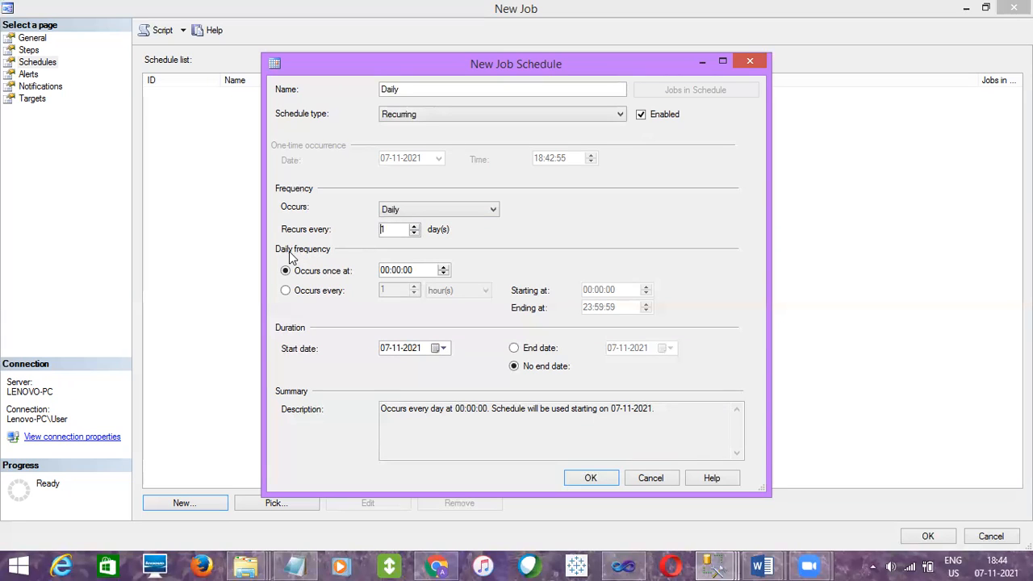
Set the schedule's daily frequency to occur once at 18:47:00
{"action": "left_click", "coordinate": [385, 272]}
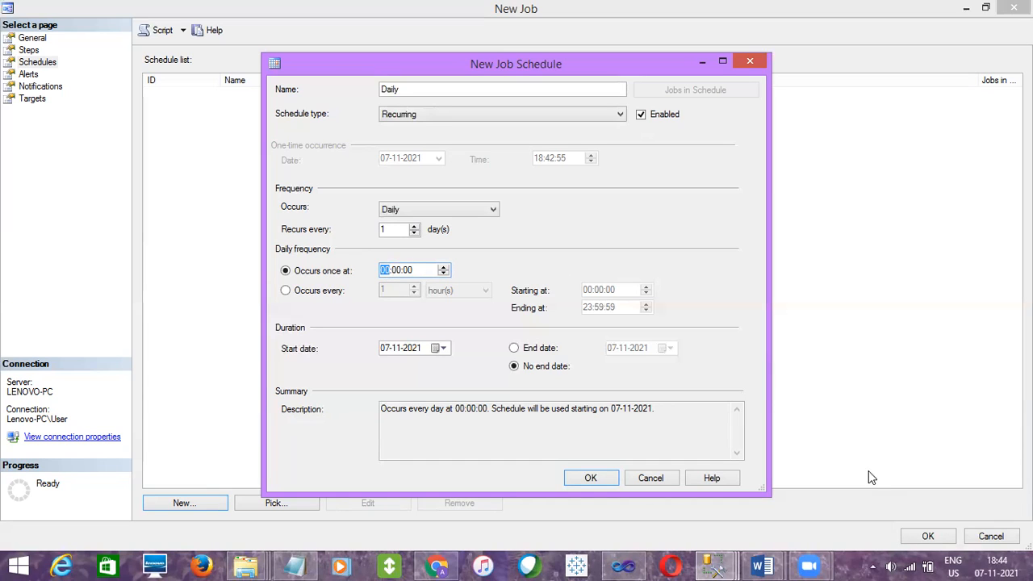
{"action": "mouse_move", "coordinate": [1003, 562]}
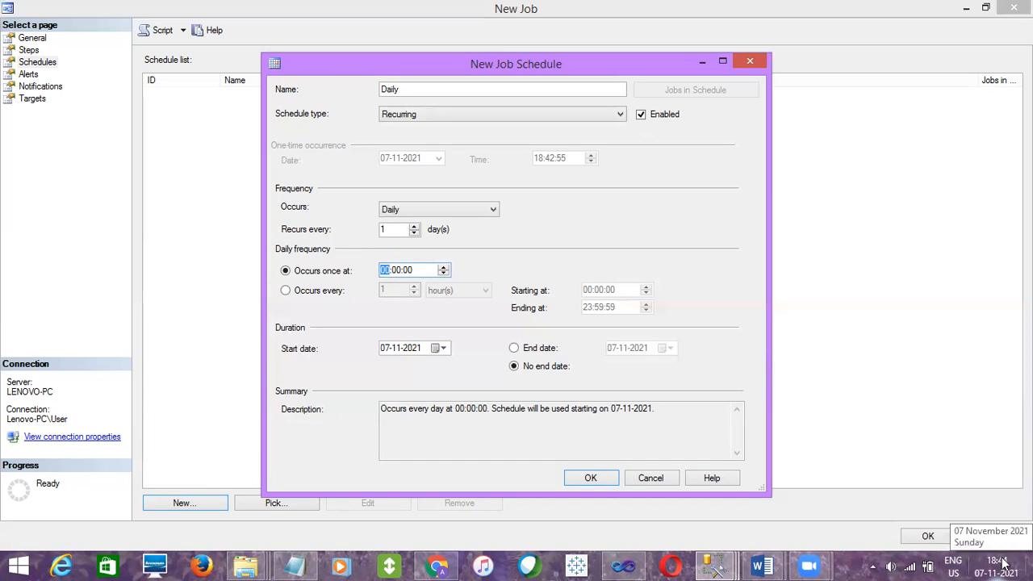
{"action": "left_click", "coordinate": [396, 273]}
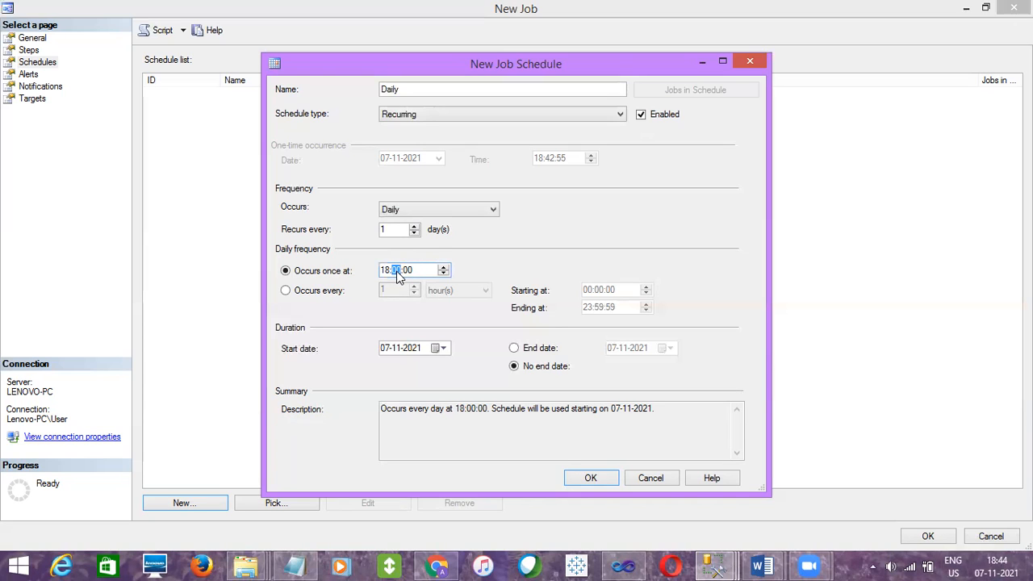
{"action": "type", "text": "47"}
{"action": "key", "text": "Right"}
Review the schedule's summary description and the available frequency options, keeping Daily
{"action": "left_click", "coordinate": [655, 410]}
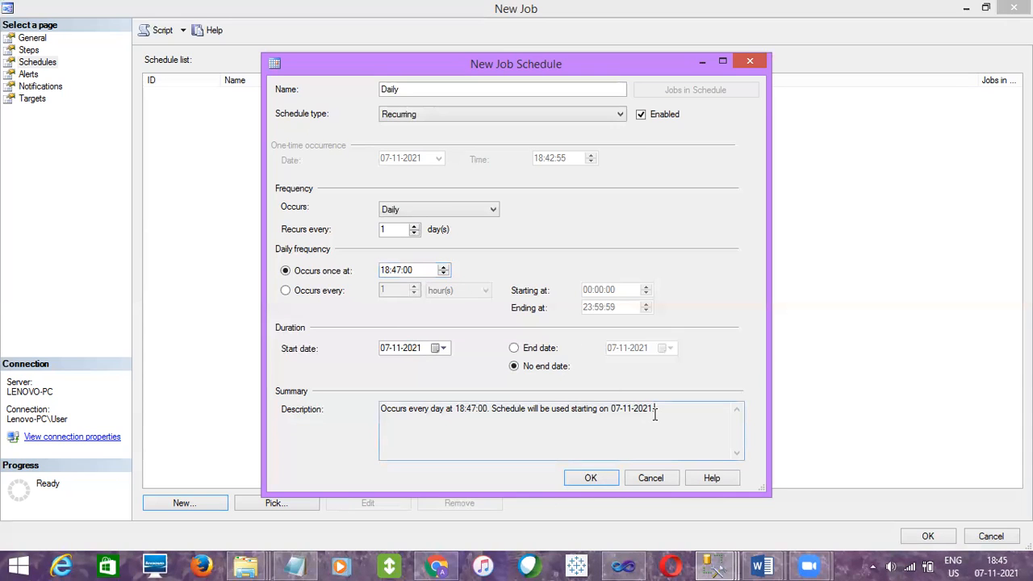
{"action": "left_click_drag", "start_coordinate": [655, 410], "coordinate": [376, 404]}
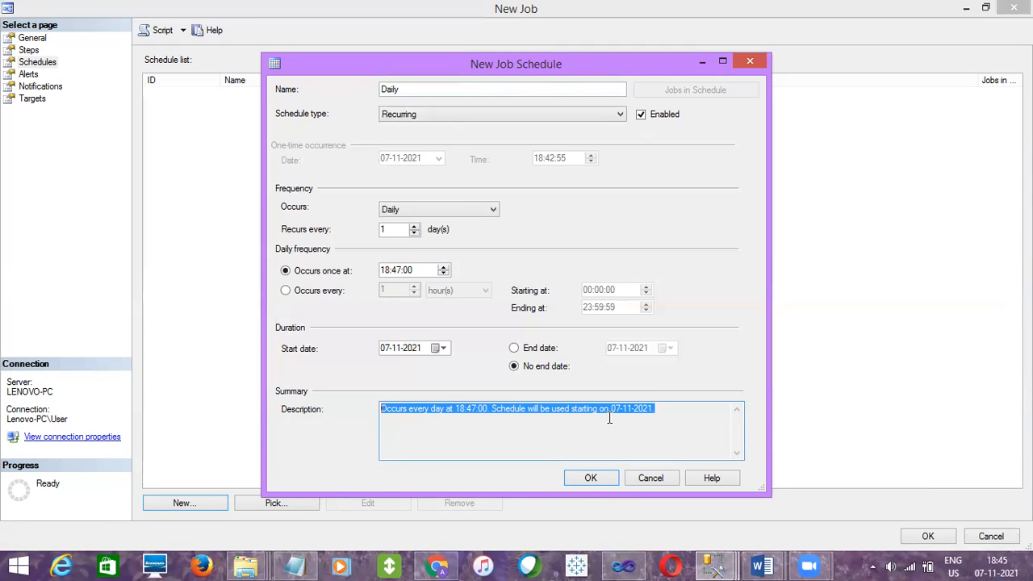
{"action": "left_click", "coordinate": [638, 408]}
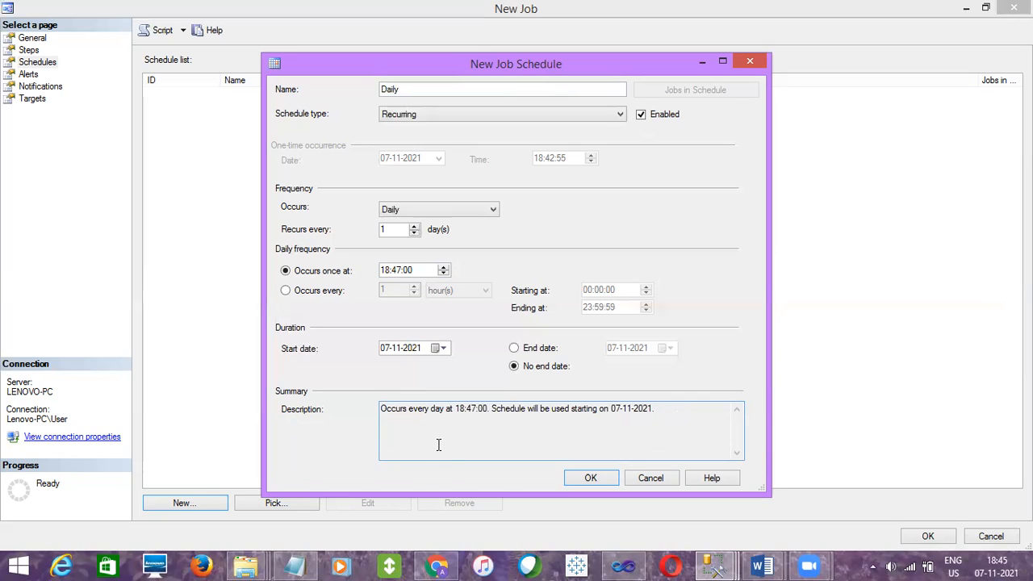
{"action": "left_click", "coordinate": [483, 412]}
{"action": "left_click", "coordinate": [475, 211]}
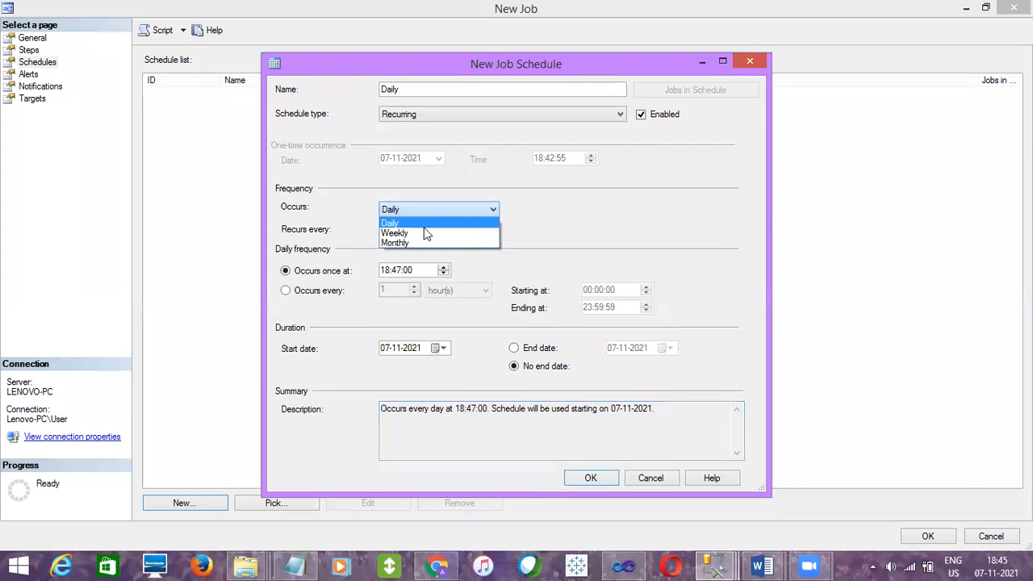
{"action": "left_click", "coordinate": [382, 331]}
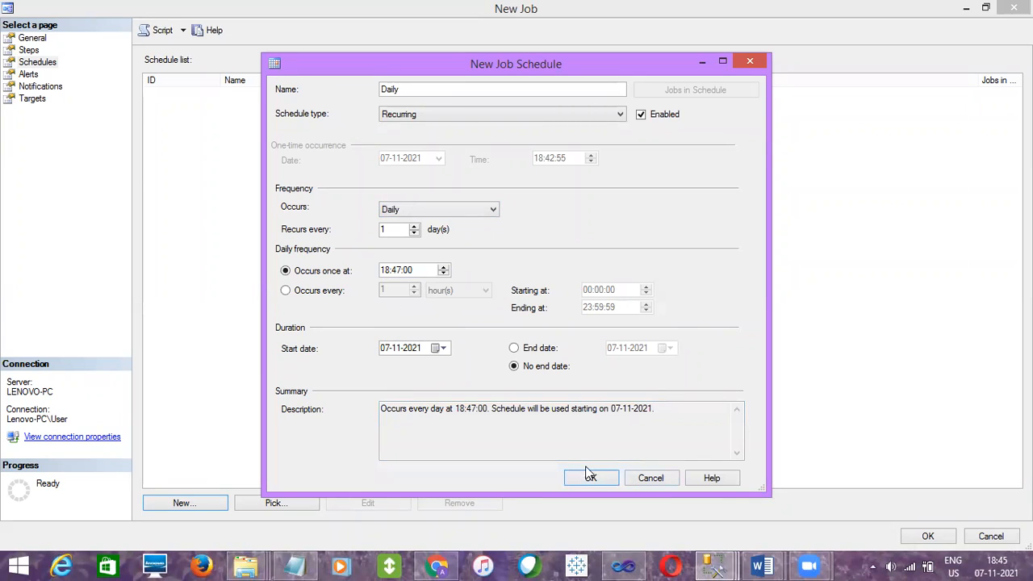
Check the start date calendar, keep 07-11-2021 with no end date, and add the Daily schedule to the job
{"action": "left_click", "coordinate": [444, 348]}
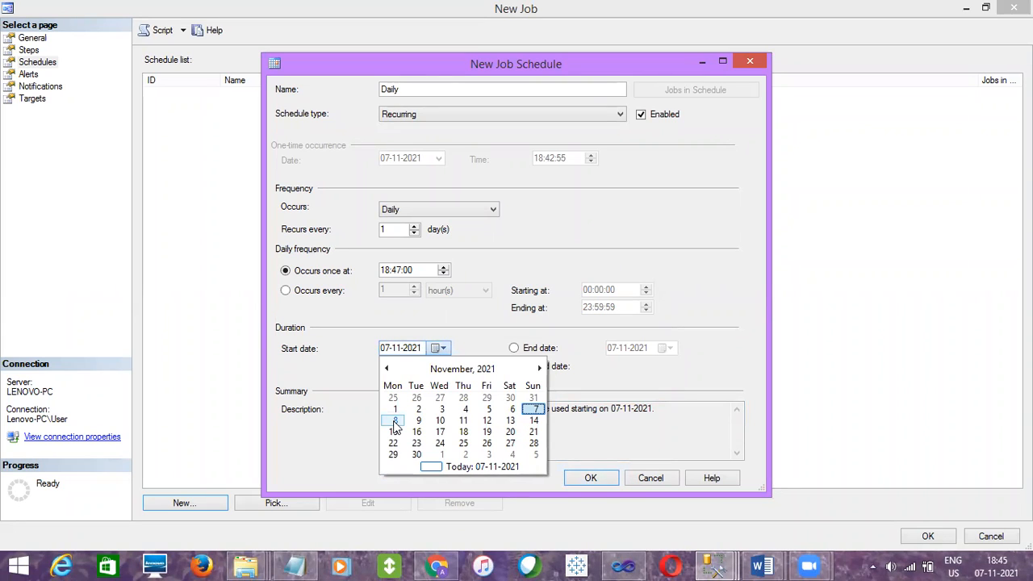
{"action": "left_click", "coordinate": [652, 365]}
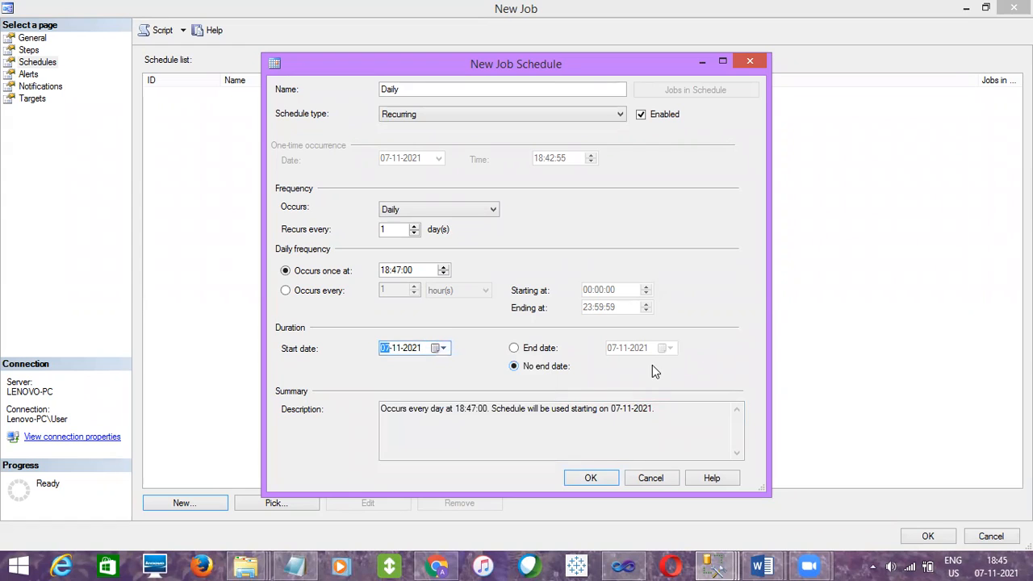
{"action": "left_click", "coordinate": [597, 481]}
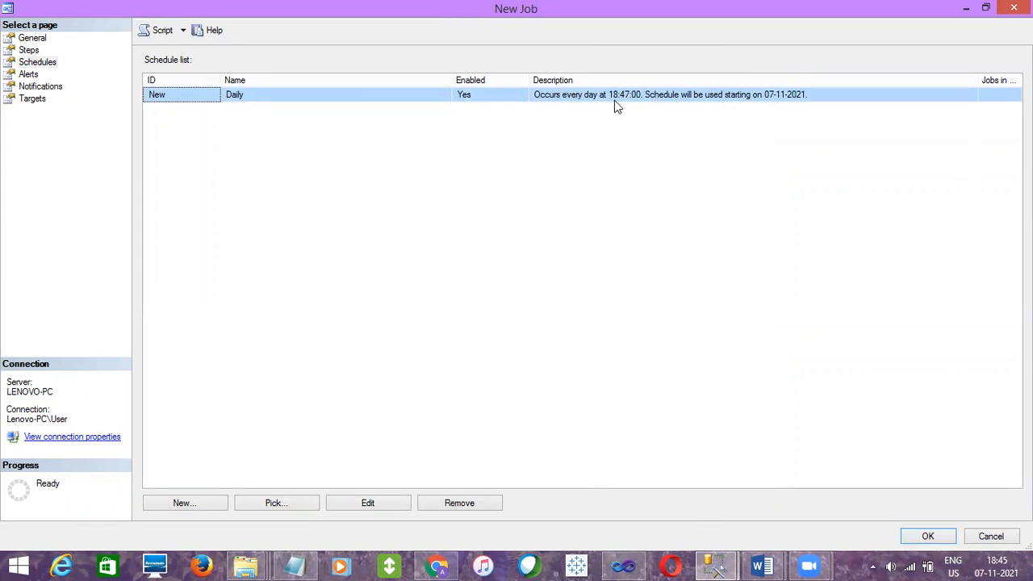
Review the new job's alerts, notifications, targets, general, steps and schedules settings
{"action": "left_click", "coordinate": [32, 74]}
{"action": "left_click", "coordinate": [38, 86]}
{"action": "left_click", "coordinate": [34, 98]}
{"action": "left_click", "coordinate": [38, 41]}
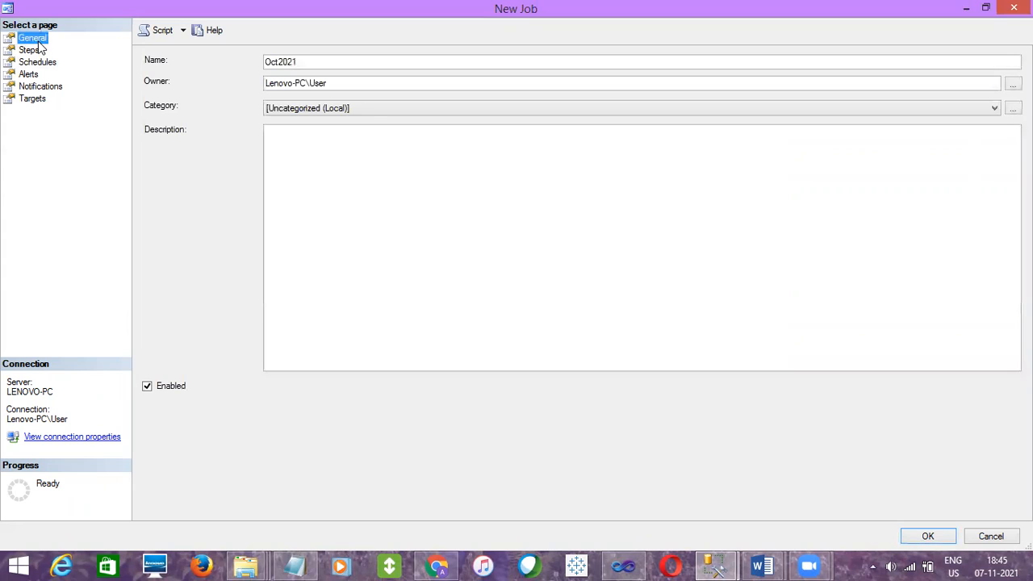
{"action": "left_click", "coordinate": [334, 83]}
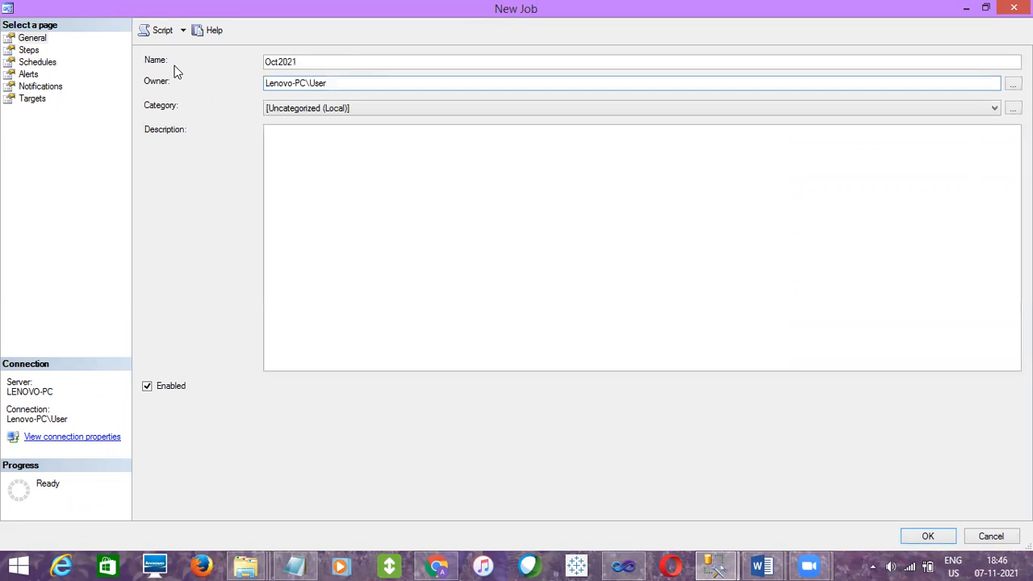
{"action": "left_click", "coordinate": [38, 51]}
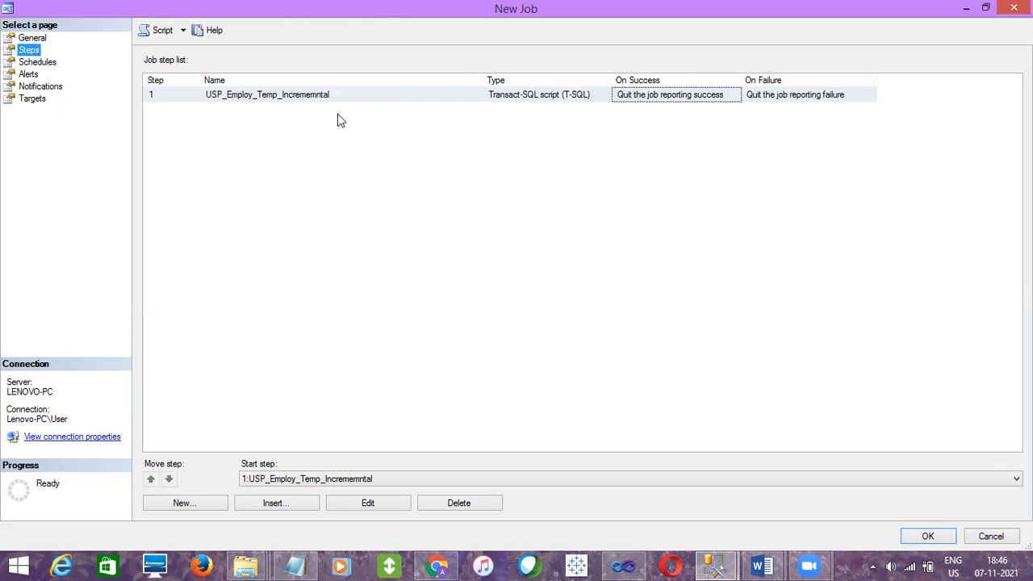
{"action": "left_click", "coordinate": [55, 62]}
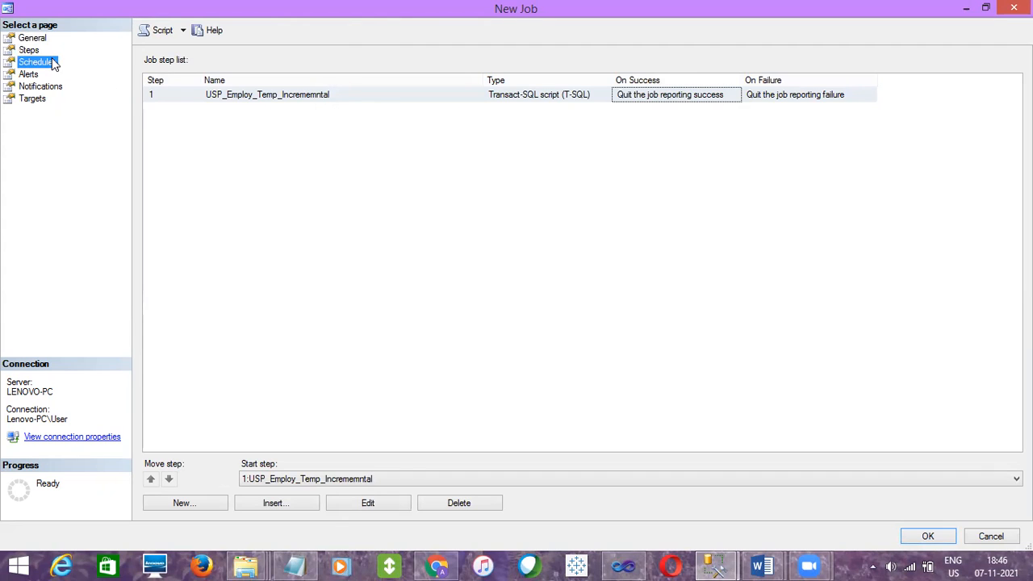
Save the new Oct2021 job and return to the query window with the stored procedure script
{"action": "left_click", "coordinate": [917, 539]}
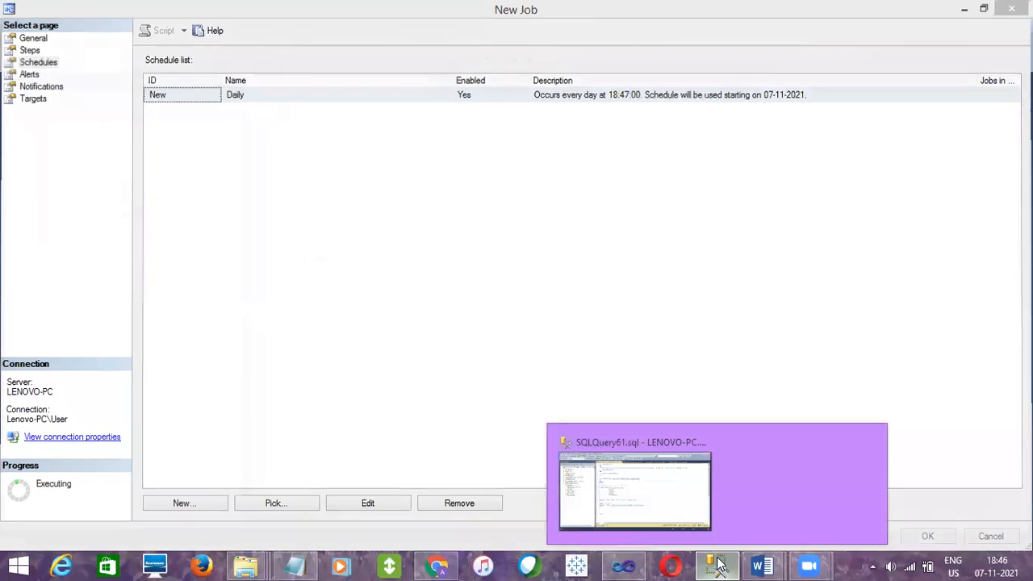
{"action": "left_click", "coordinate": [717, 565]}
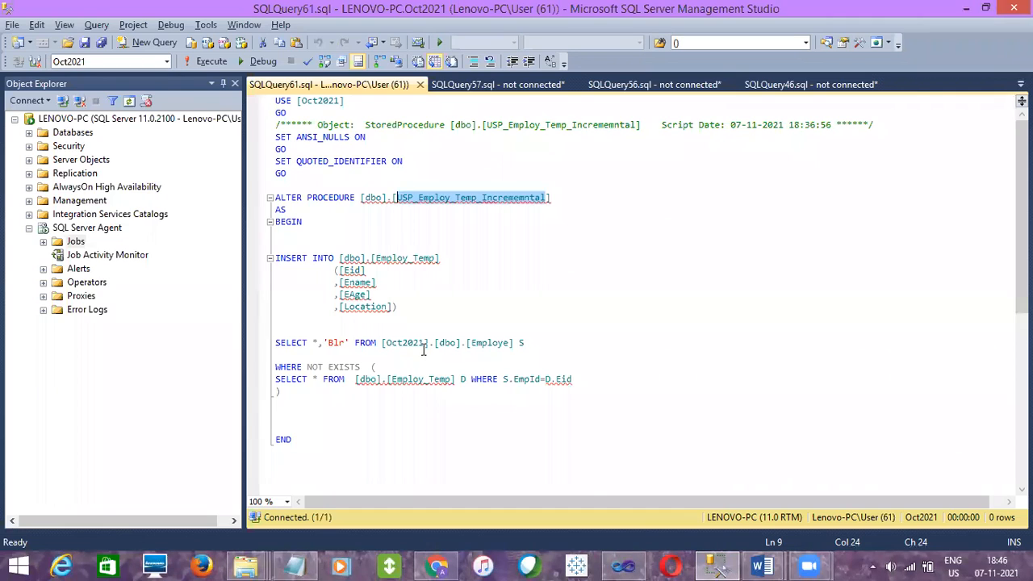
Add the query SELECT * FROM [dbo].[Employ_Temp] below the procedure's END and execute only that query
{"action": "left_click_drag", "start_coordinate": [442, 258], "coordinate": [339, 254]}
{"action": "key", "text": "ctrl+c"}
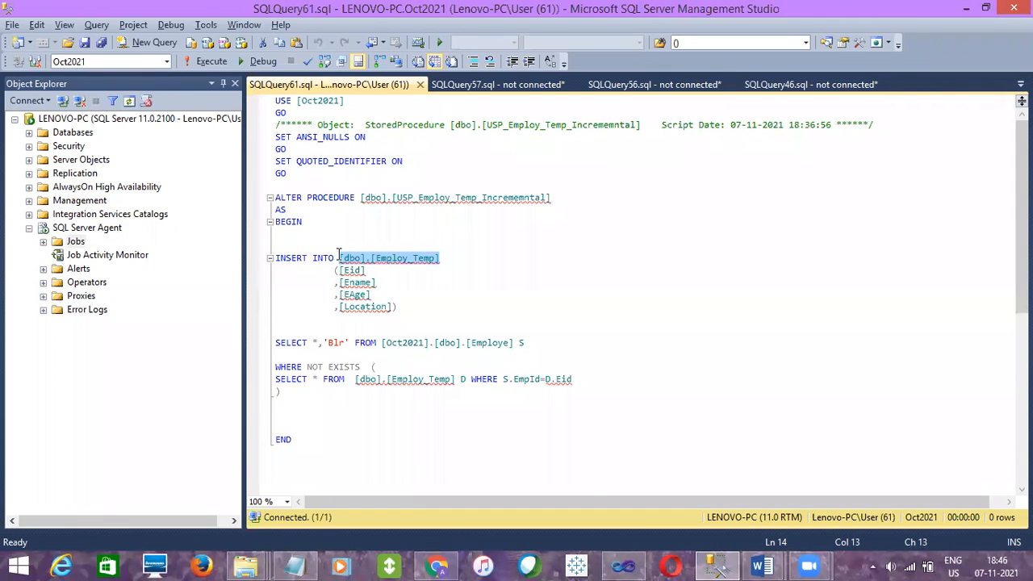
{"action": "left_click", "coordinate": [341, 450]}
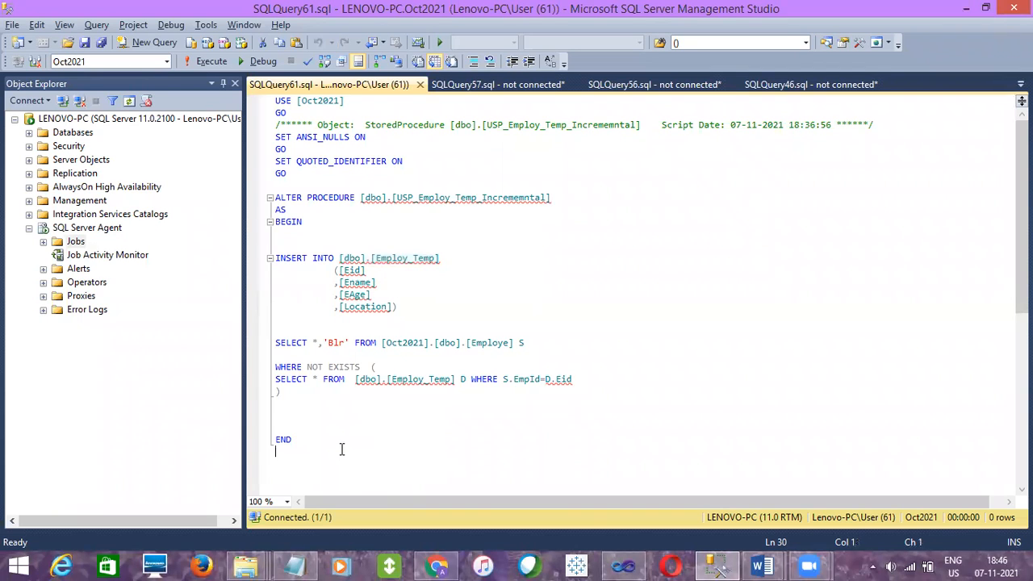
{"action": "key", "text": "Return"}
{"action": "key", "text": "Return"}
{"action": "type", "text": "SELEC"}
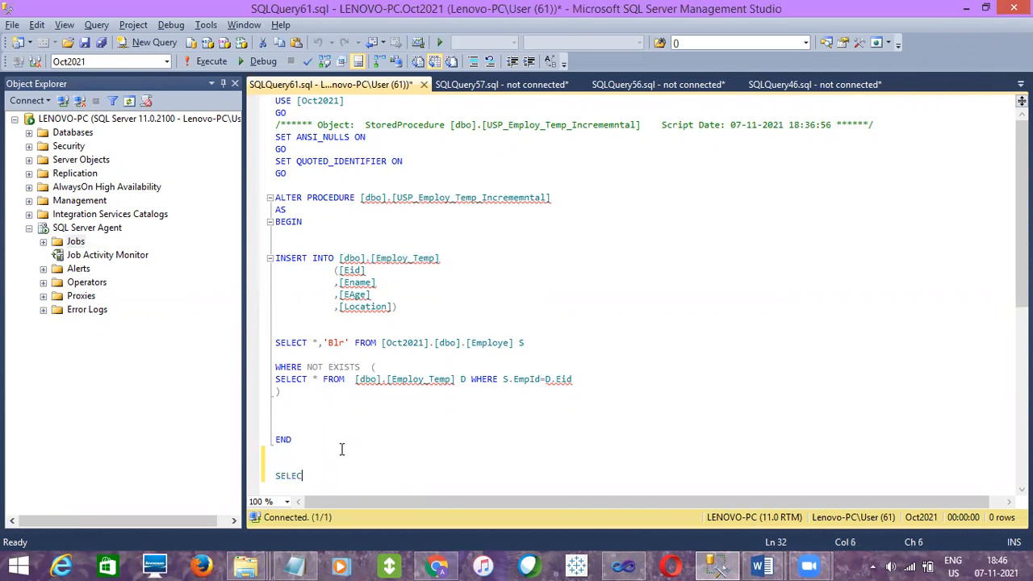
{"action": "type", "text": "T * FROM"}
{"action": "key", "text": "ctrl+v"}
{"action": "key", "text": "shift+Up"}
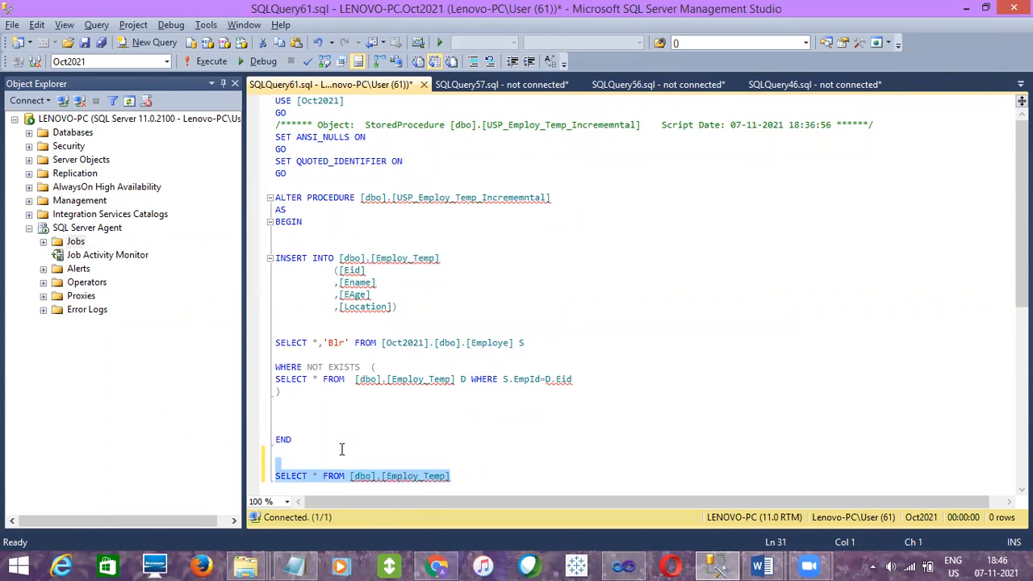
{"action": "key", "text": "F5"}
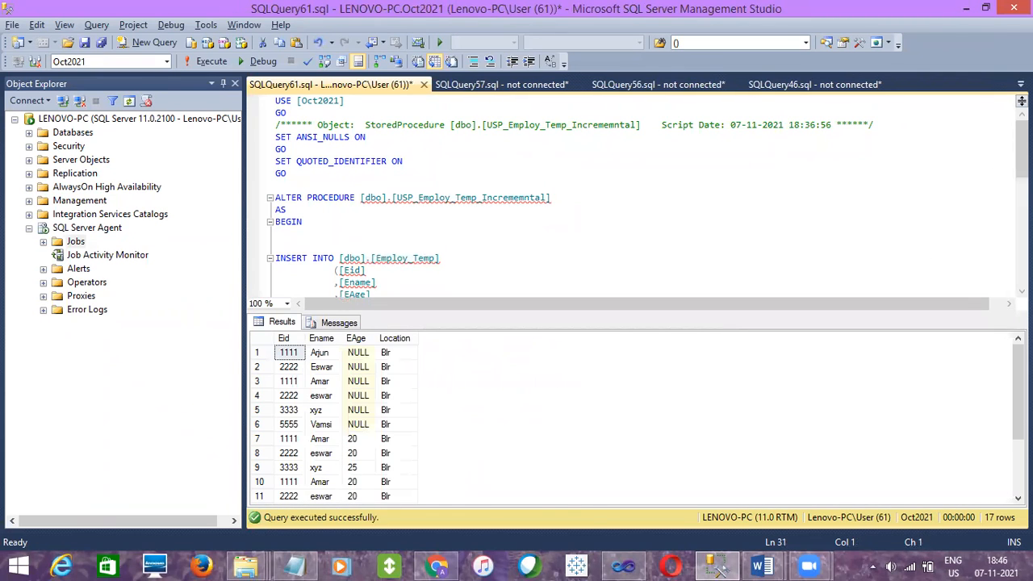
Execute only the procedure's SELECT *,'Blr' FROM [Oct2021].[dbo].[Employe] part to view the source rows
{"action": "scroll", "coordinate": [1022, 145], "scroll_direction": "down", "scroll_amount": 4}
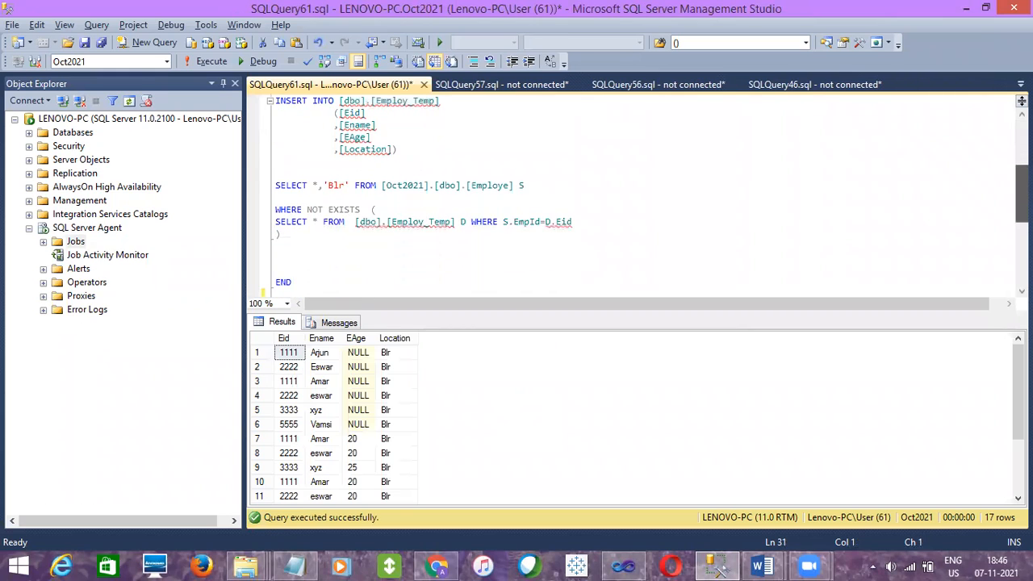
{"action": "scroll", "coordinate": [1022, 194], "scroll_direction": "down", "scroll_amount": 1}
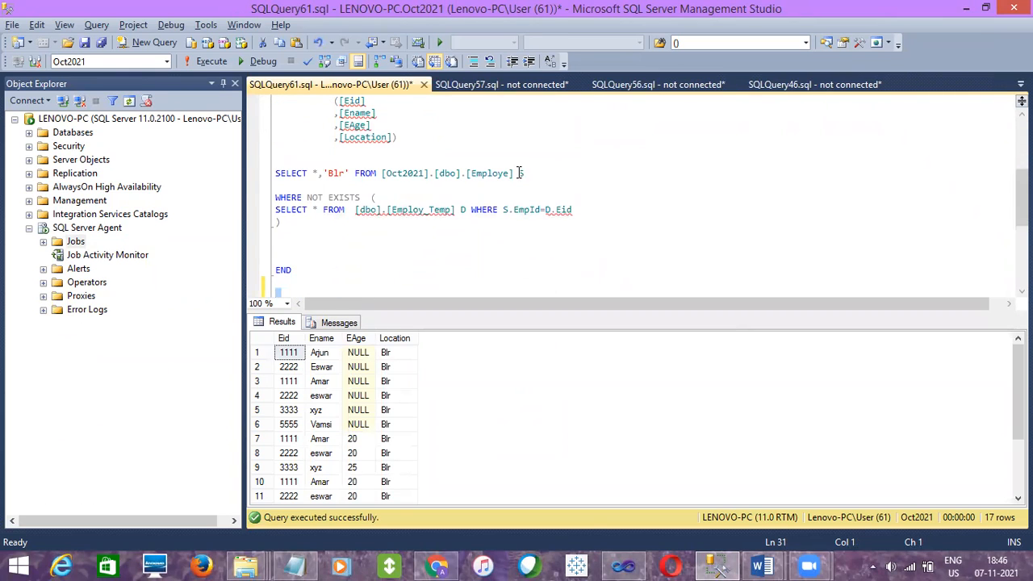
{"action": "left_click_drag", "start_coordinate": [523, 173], "coordinate": [336, 161]}
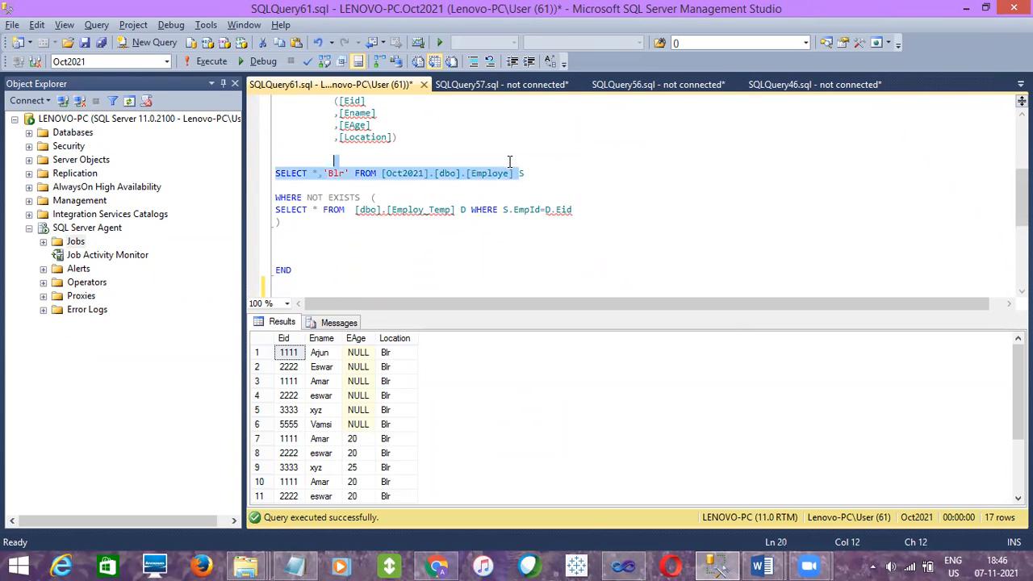
{"action": "left_click", "coordinate": [198, 62]}
{"action": "left_click", "coordinate": [355, 443]}
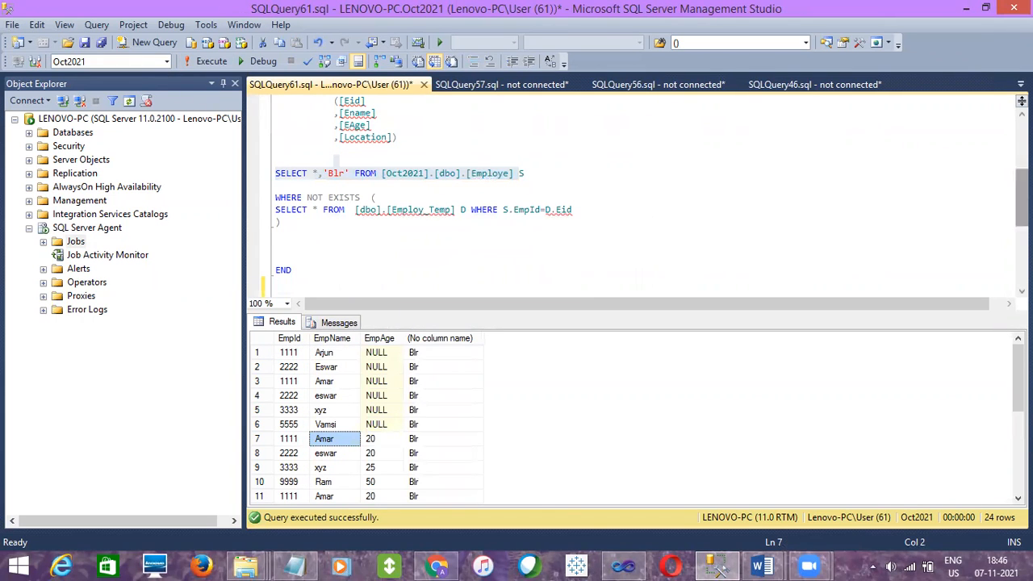
Rerun the Employ_Temp query and compare its rows with the procedure's NOT EXISTS condition on Employ_Temp
{"action": "scroll", "coordinate": [1022, 198], "scroll_direction": "down", "scroll_amount": 2}
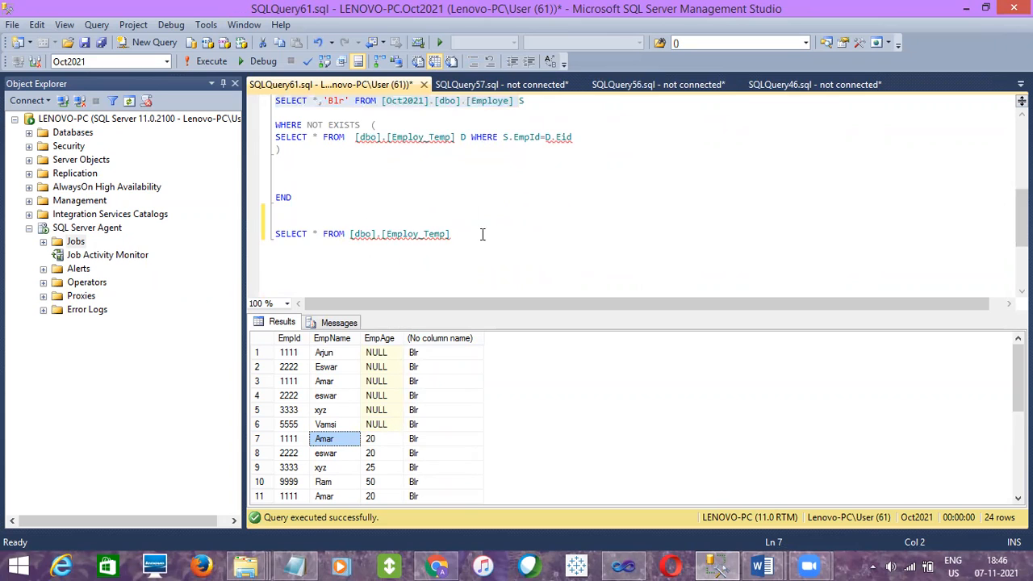
{"action": "left_click_drag", "start_coordinate": [481, 234], "coordinate": [276, 221]}
{"action": "left_click", "coordinate": [211, 65]}
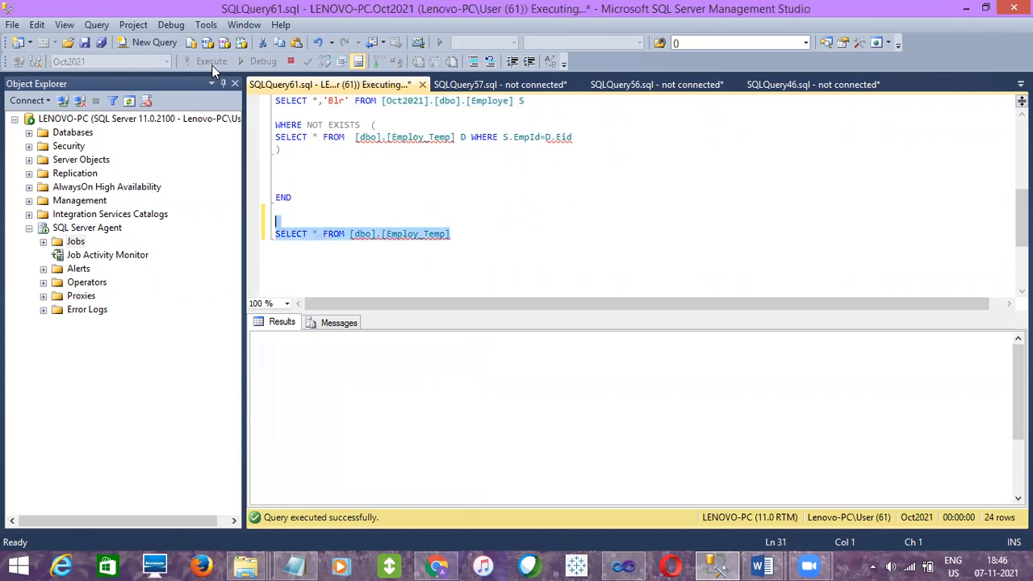
{"action": "left_click", "coordinate": [322, 411]}
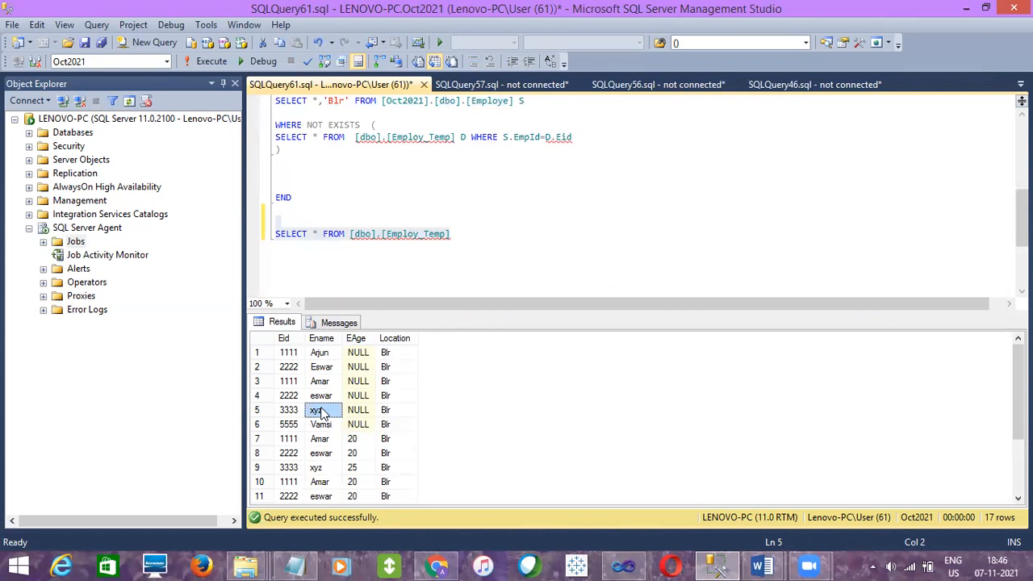
{"action": "left_click", "coordinate": [325, 383]}
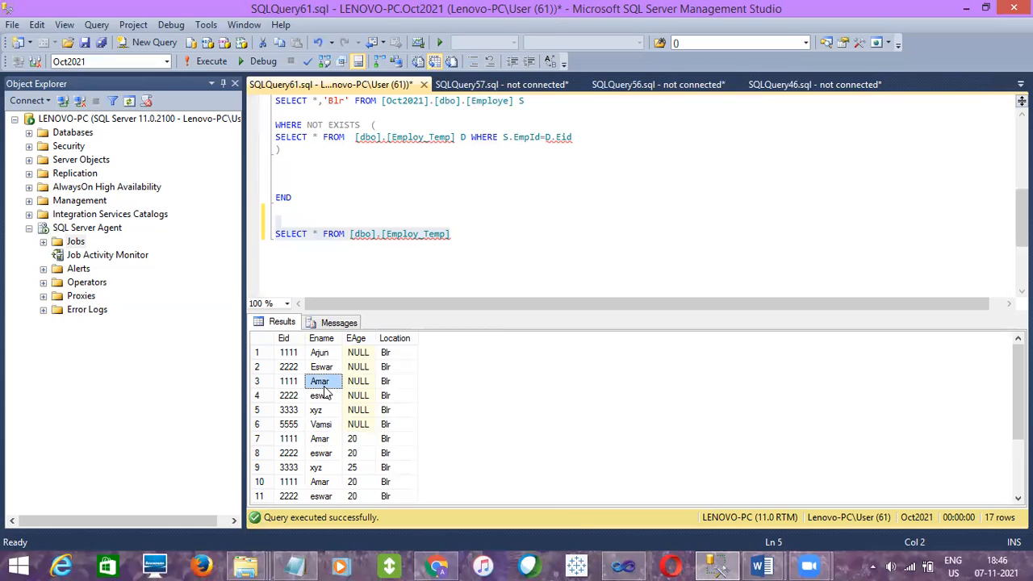
{"action": "left_click", "coordinate": [413, 205]}
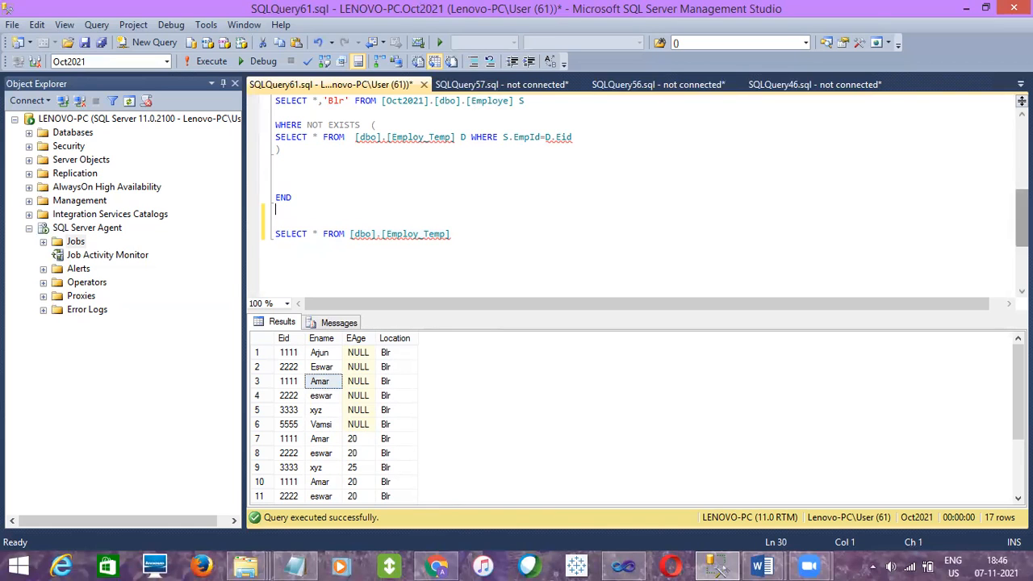
{"action": "scroll", "coordinate": [1021, 210], "scroll_direction": "up", "scroll_amount": 2}
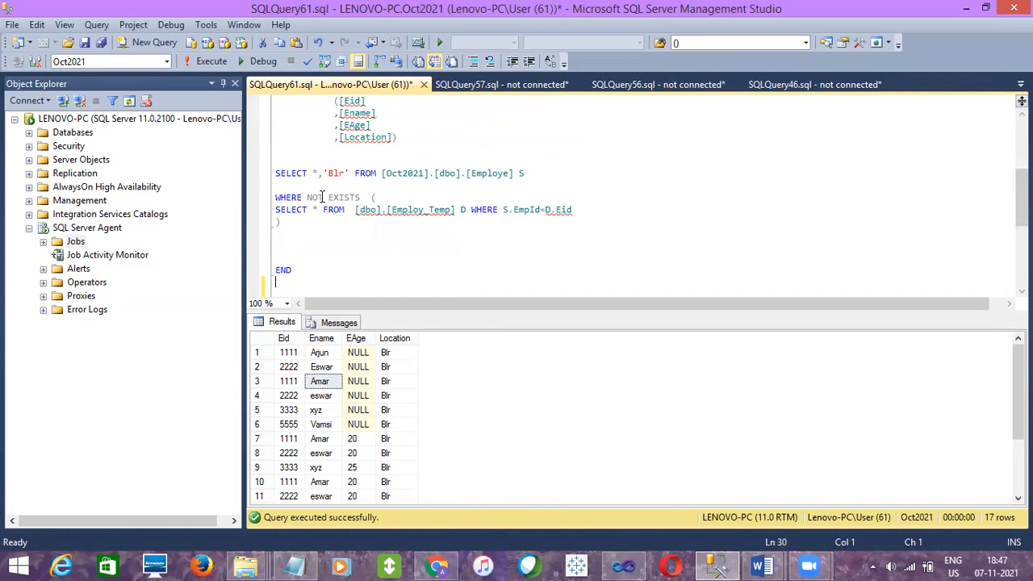
{"action": "double_click", "coordinate": [409, 209]}
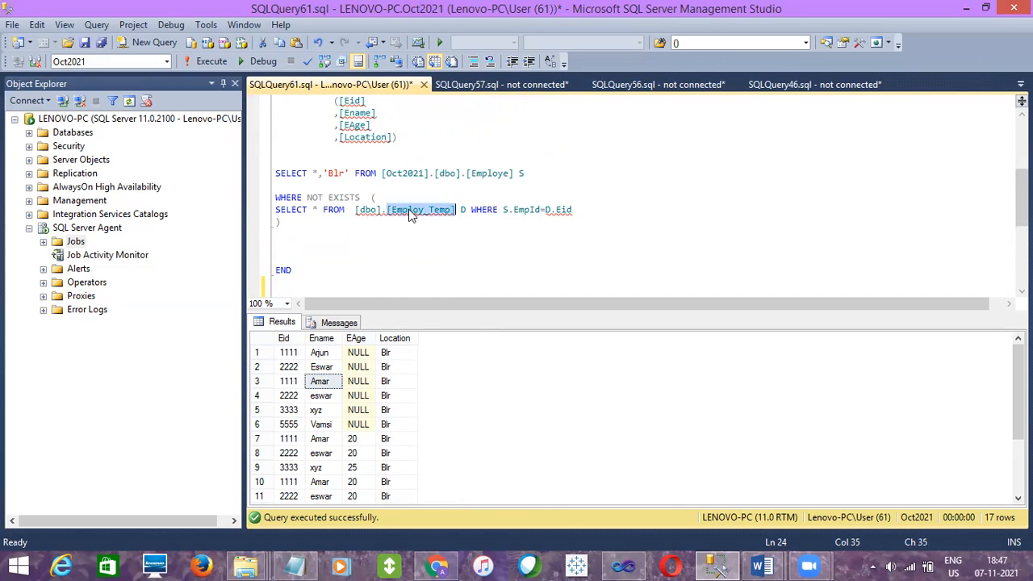
{"action": "left_click", "coordinate": [318, 385]}
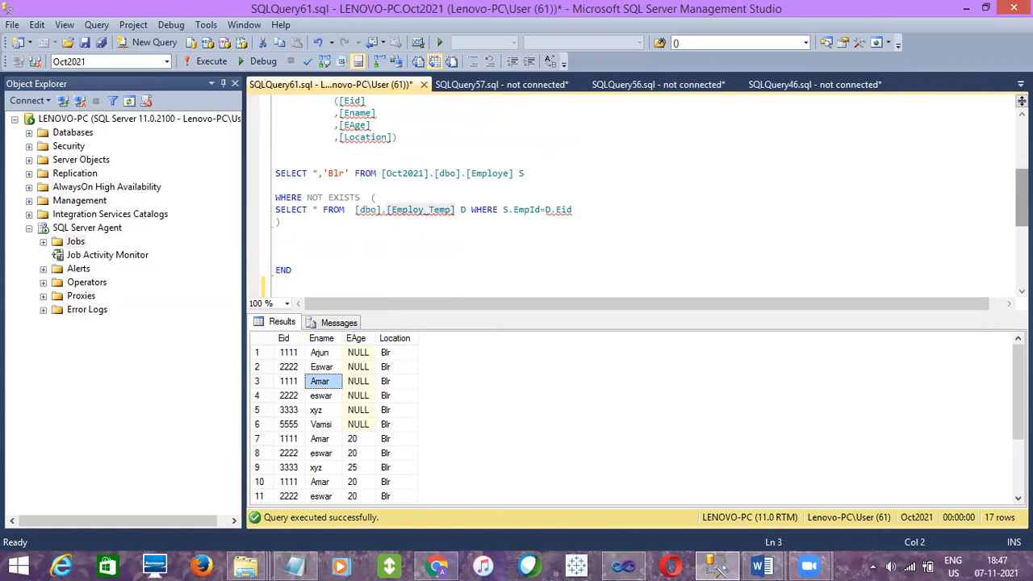
Execute the Employ_Temp query once more after the scheduled time to check for newly loaded rows
{"action": "scroll", "coordinate": [1021, 101], "scroll_direction": "down", "scroll_amount": 3}
{"action": "scroll", "coordinate": [1021, 101], "scroll_direction": "up", "scroll_amount": 3}
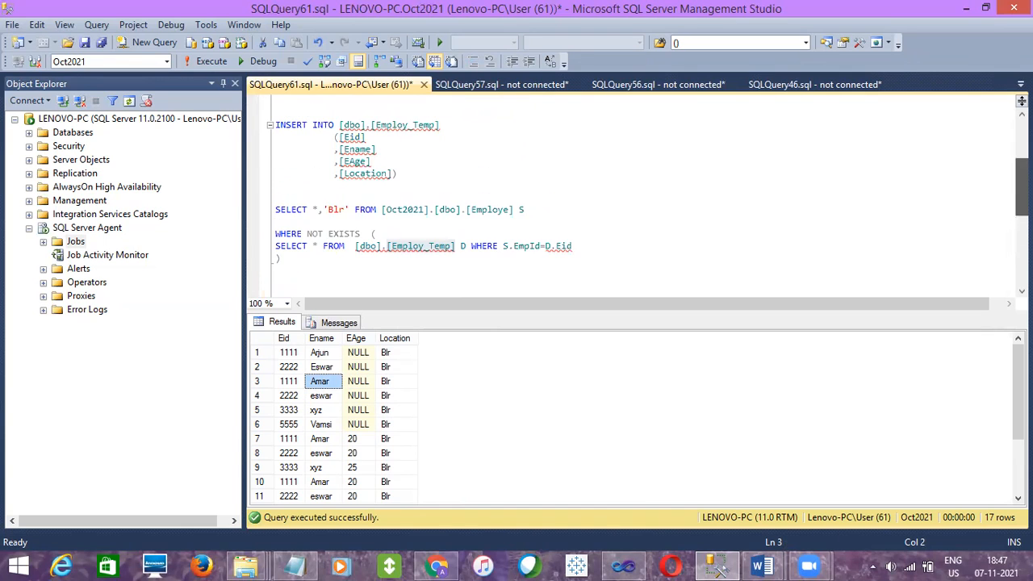
{"action": "scroll", "coordinate": [608, 268], "scroll_direction": "down", "scroll_amount": 2}
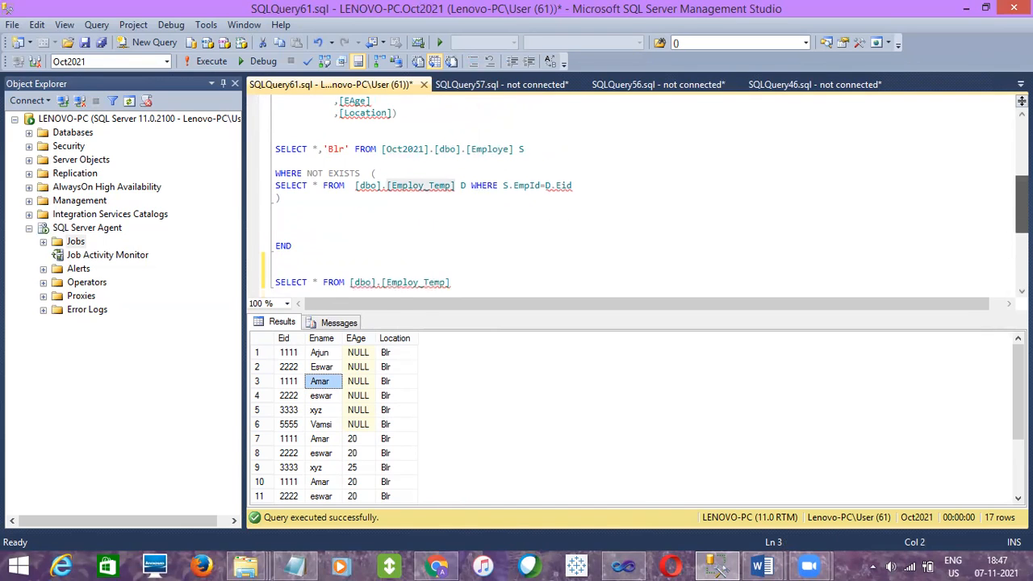
{"action": "left_click_drag", "start_coordinate": [477, 269], "coordinate": [459, 244]}
{"action": "left_click", "coordinate": [203, 62]}
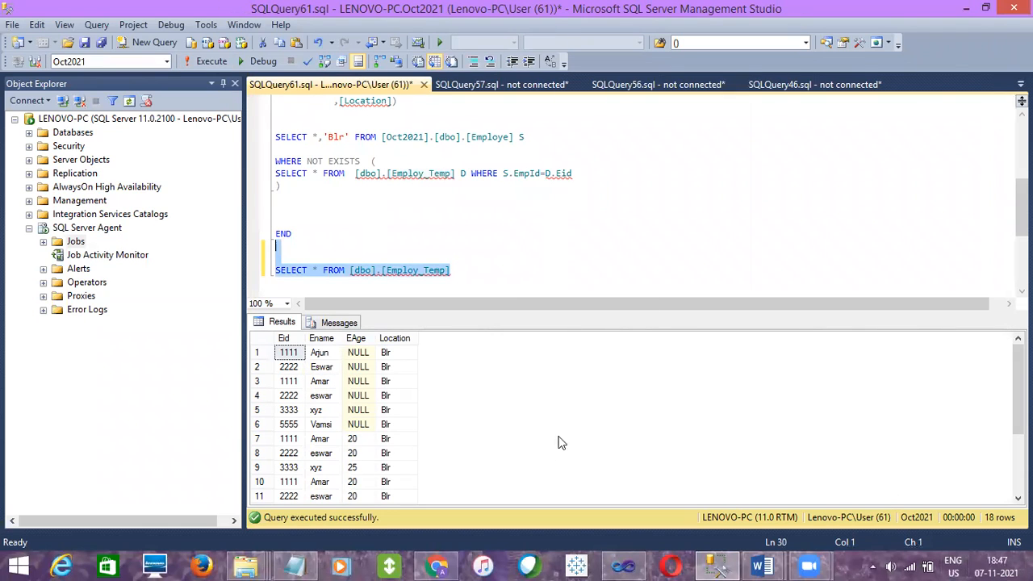
Refresh and expand the SQL Server Agent jobs list and select the Oct2021 job
{"action": "right_click", "coordinate": [73, 242]}
{"action": "left_click", "coordinate": [113, 394]}
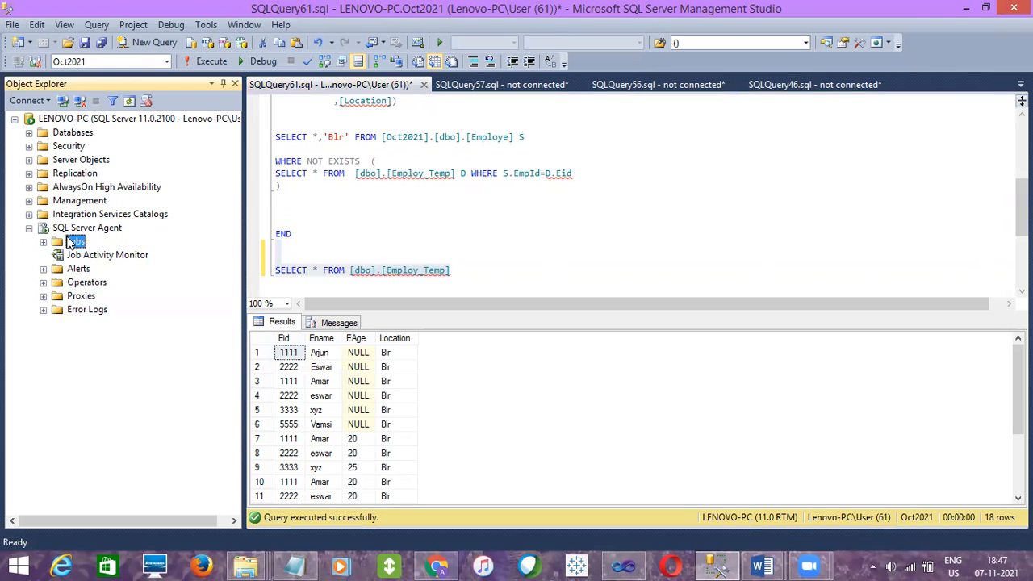
{"action": "left_click", "coordinate": [44, 242]}
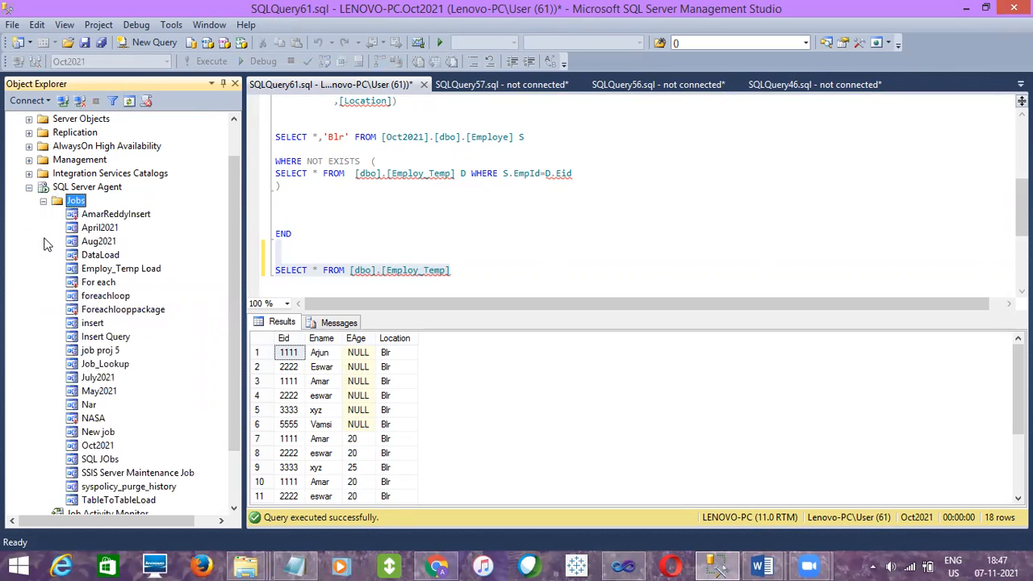
{"action": "left_click", "coordinate": [99, 447]}
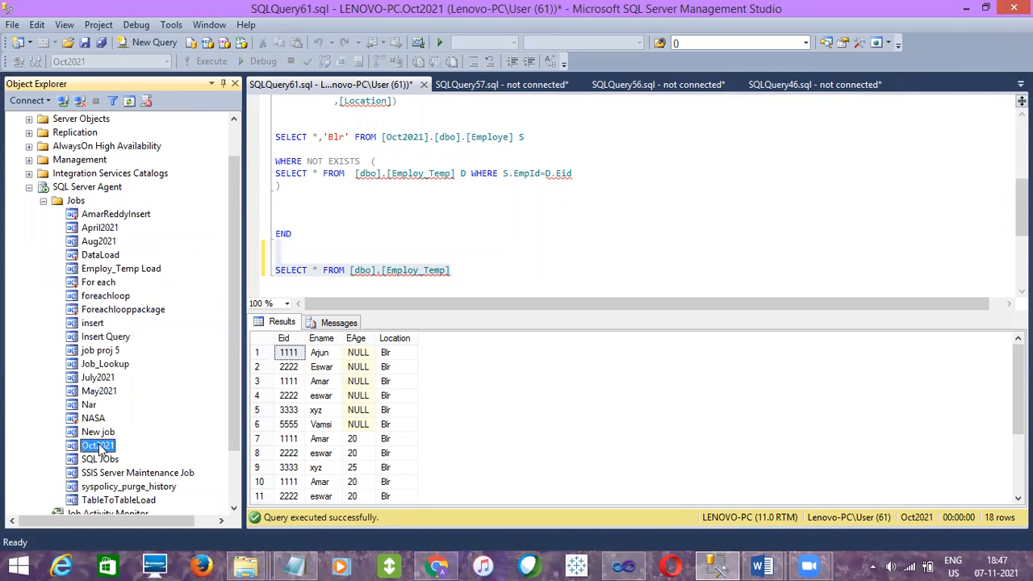
{"action": "left_click_drag", "start_coordinate": [232, 323], "coordinate": [227, 381]}
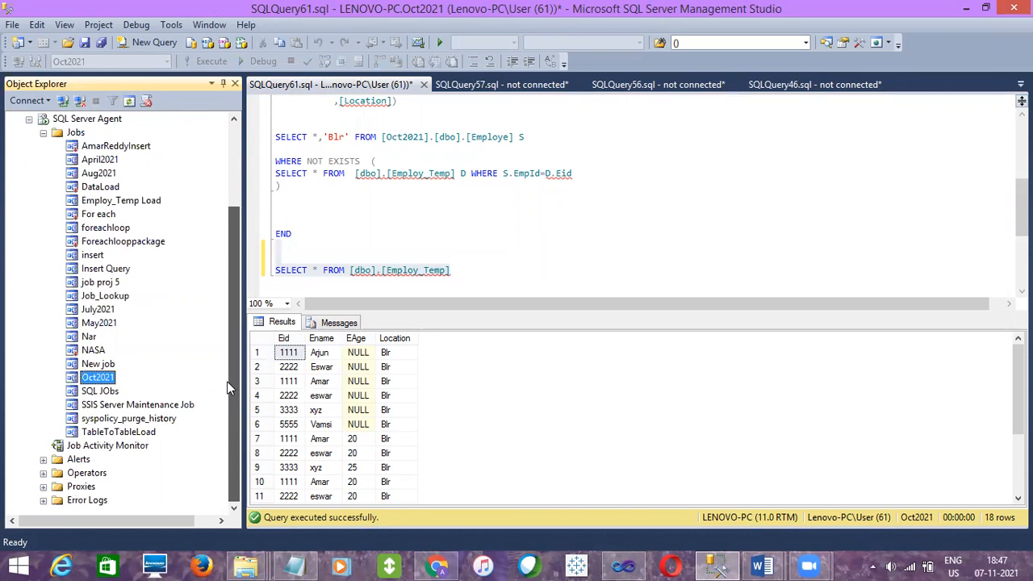
Review the Oct2021 job's general, steps and schedules properties, and close them without changes
{"action": "right_click", "coordinate": [97, 383]}
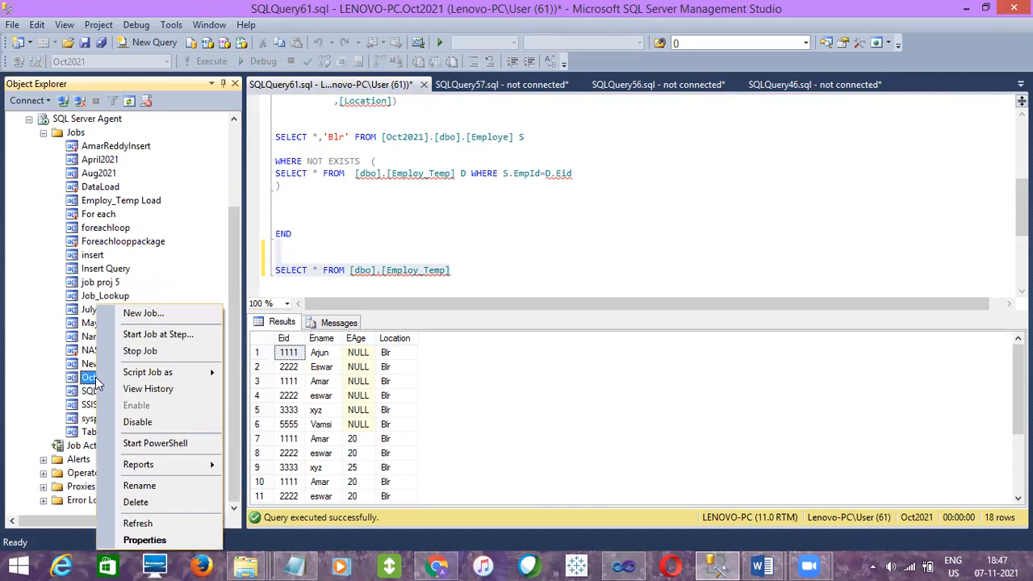
{"action": "left_click", "coordinate": [139, 539]}
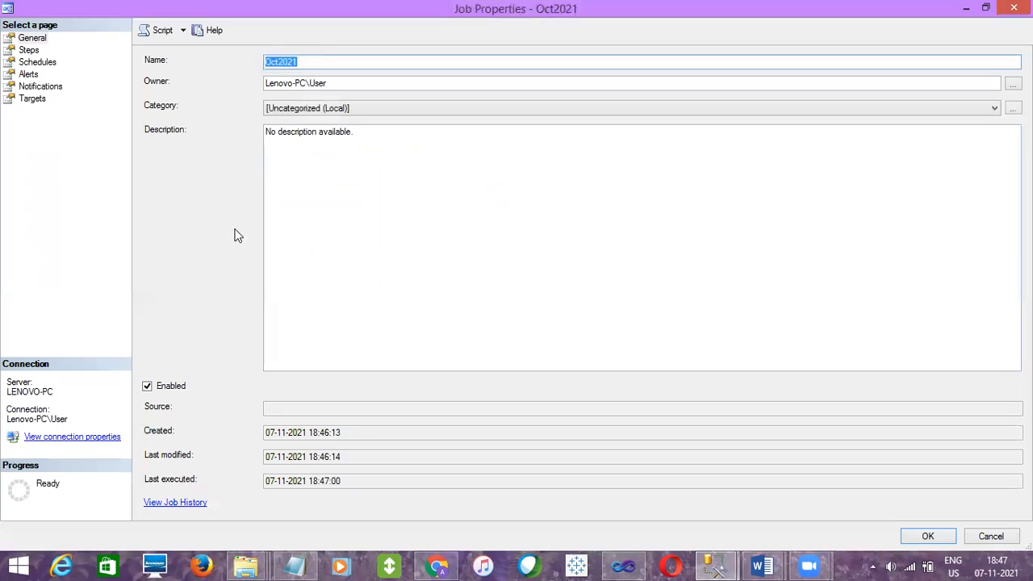
{"action": "left_click", "coordinate": [28, 50]}
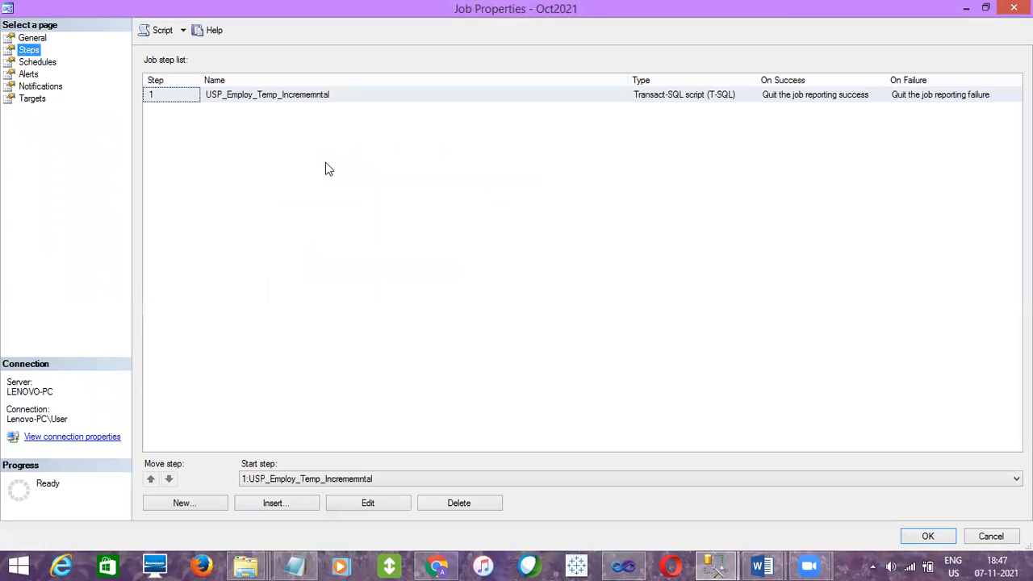
{"action": "left_click", "coordinate": [50, 63]}
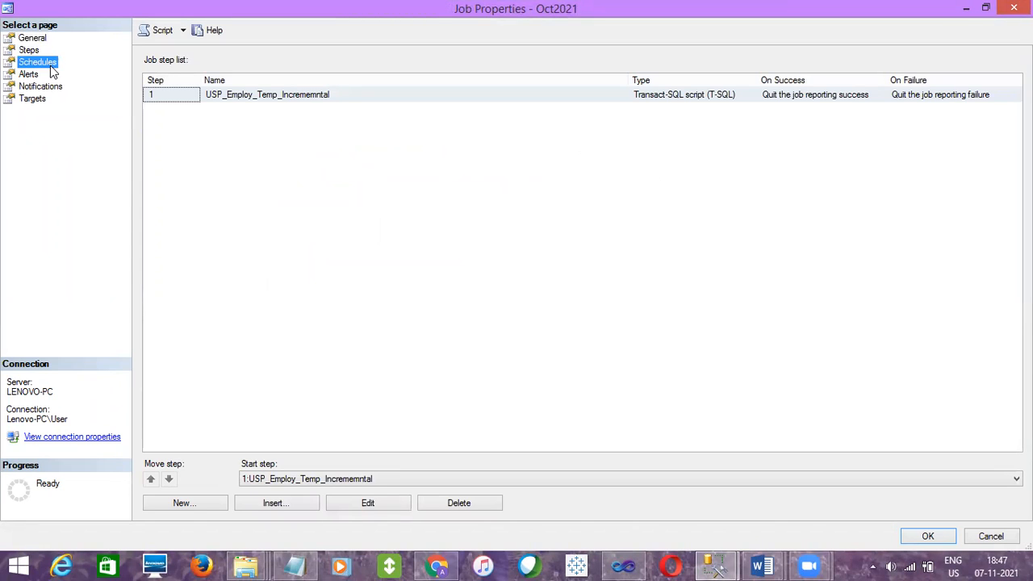
{"action": "left_click", "coordinate": [1013, 8]}
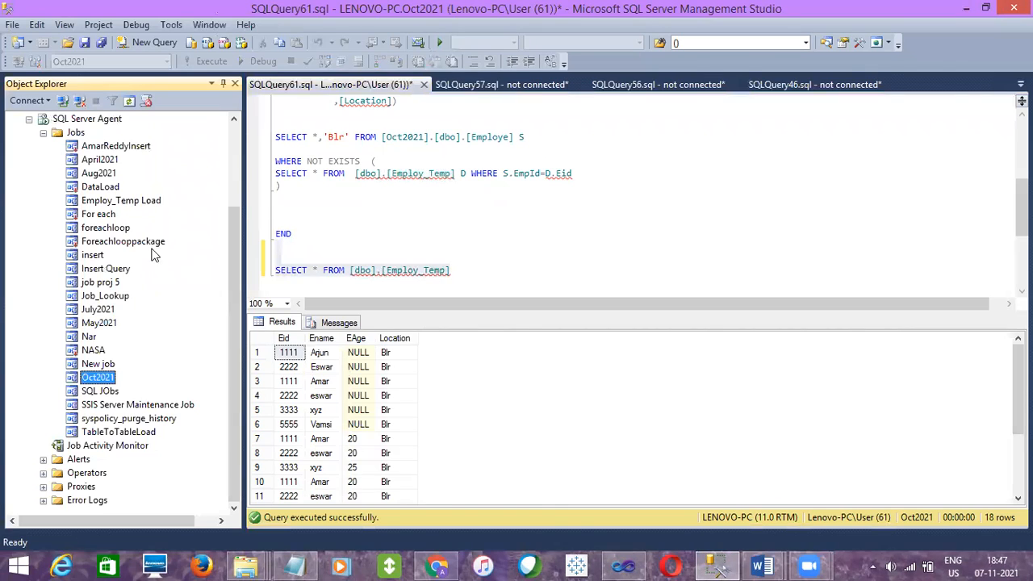
View the Oct2021 job's history, enlarge the row details and examine the run's message and the step it executed
{"action": "right_click", "coordinate": [107, 380]}
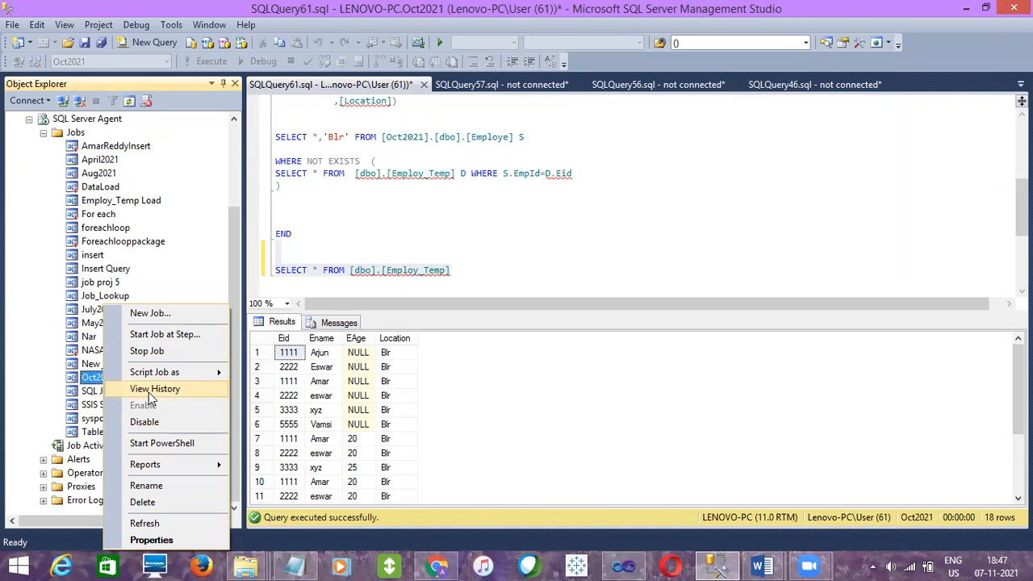
{"action": "left_click", "coordinate": [148, 391]}
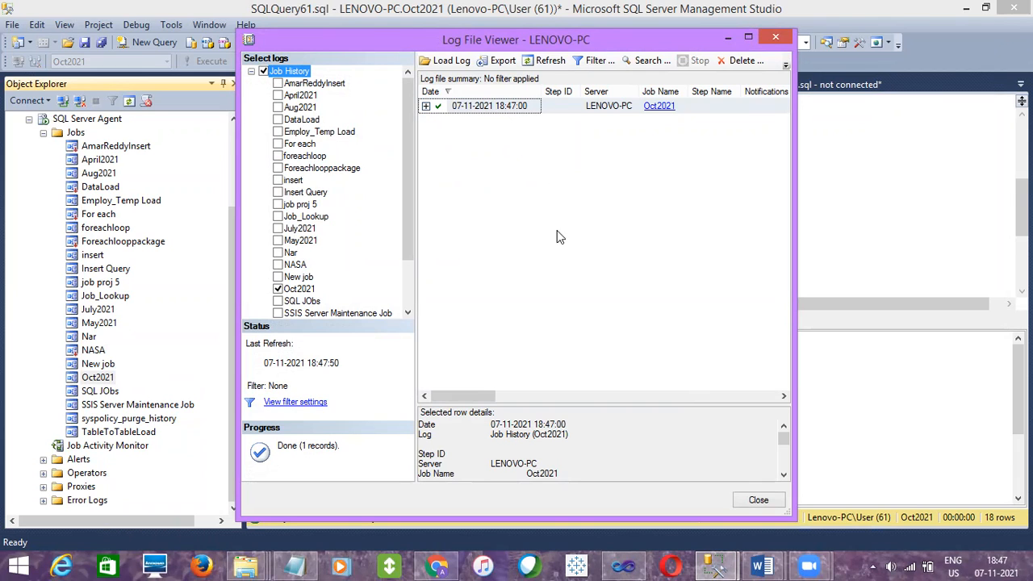
{"action": "left_click_drag", "start_coordinate": [562, 405], "coordinate": [562, 293]}
{"action": "left_click_drag", "start_coordinate": [781, 379], "coordinate": [790, 439]}
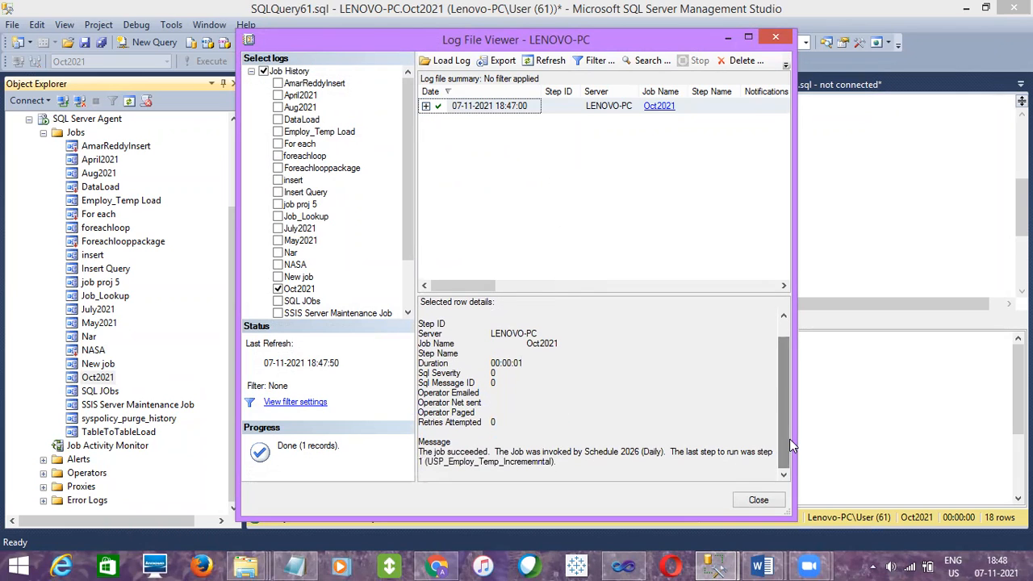
{"action": "double_click", "coordinate": [482, 463]}
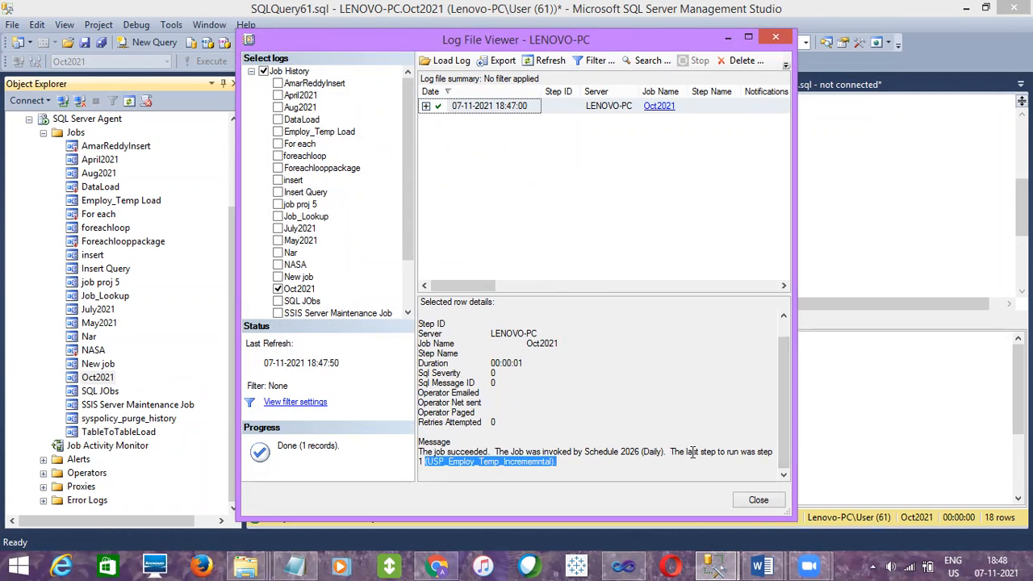
Expand the Oct2021 job's history run, review the details of its step 1 entry, and close the log viewer
{"action": "left_click", "coordinate": [476, 462]}
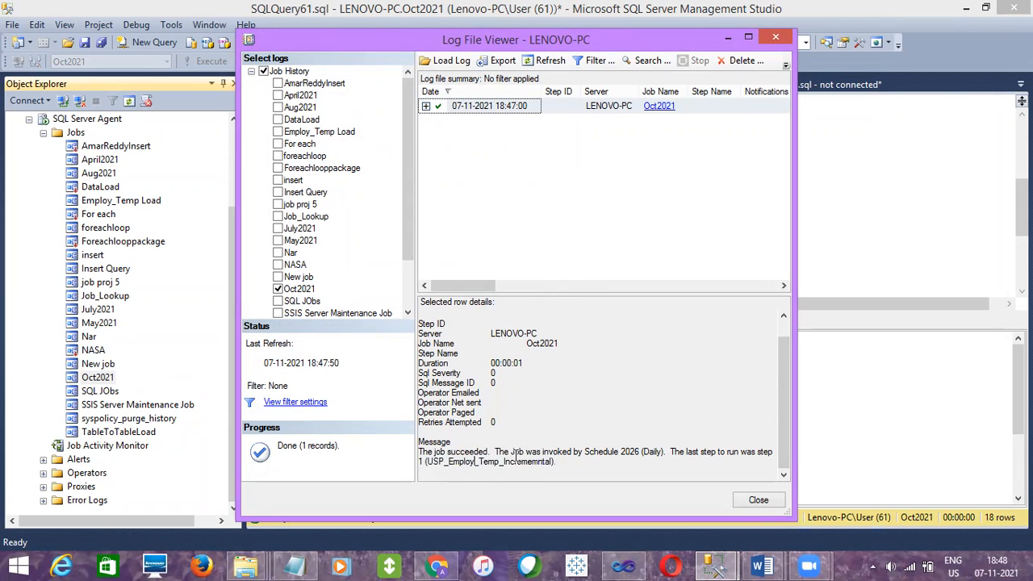
{"action": "left_click", "coordinate": [426, 105]}
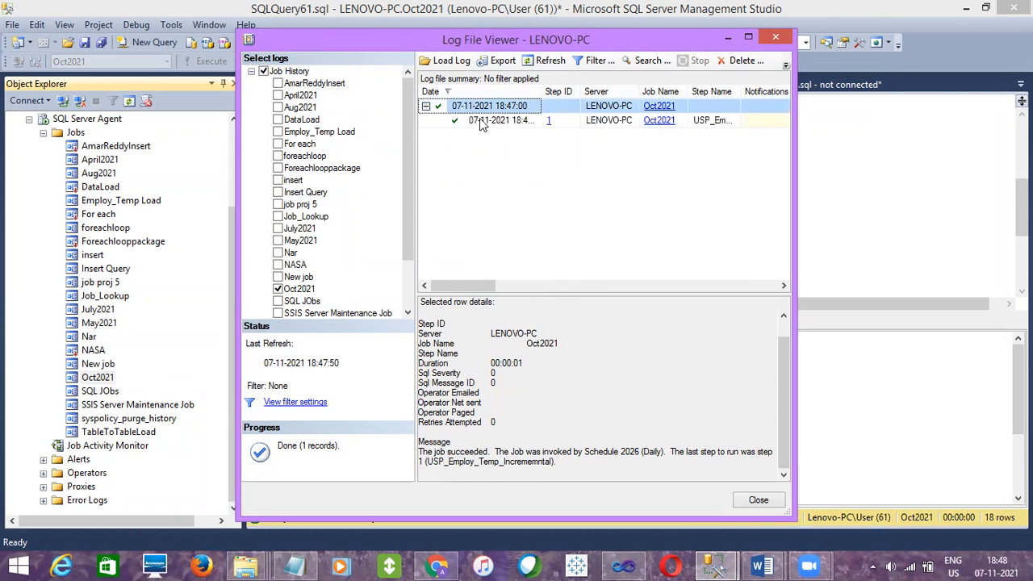
{"action": "left_click", "coordinate": [481, 119]}
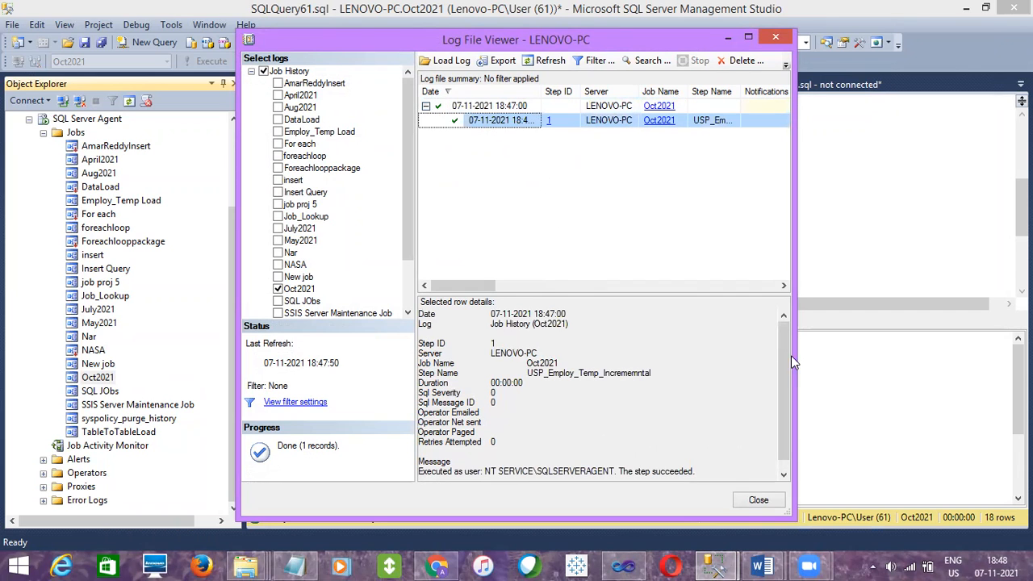
{"action": "left_click_drag", "start_coordinate": [780, 394], "coordinate": [779, 441]}
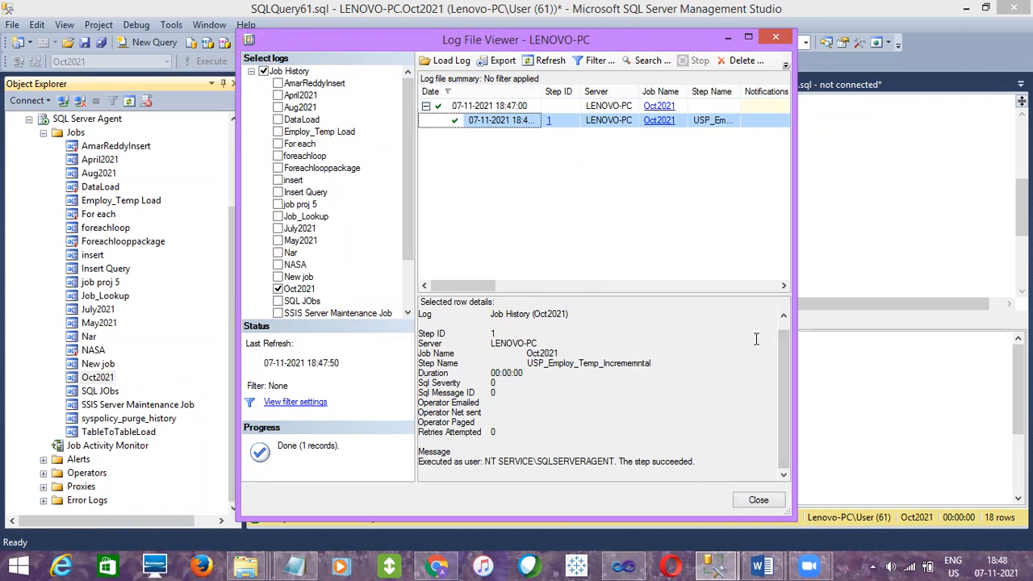
{"action": "left_click_drag", "start_coordinate": [786, 375], "coordinate": [785, 342]}
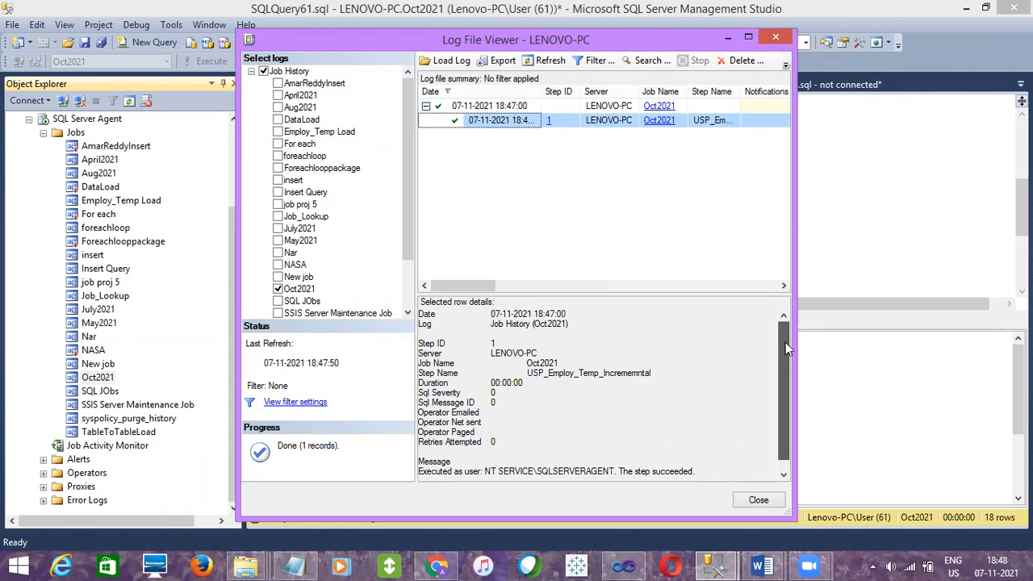
{"action": "left_click", "coordinate": [755, 500]}
Execute only the SELECT * FROM [dbo].[Employ_Temp] statement again
{"action": "left_click", "coordinate": [468, 268]}
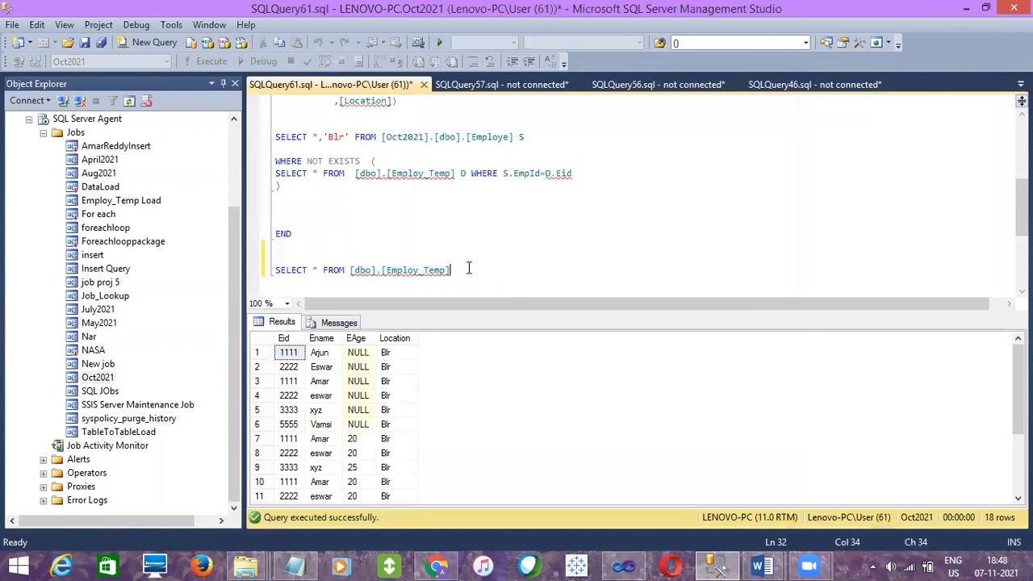
{"action": "left_click_drag", "start_coordinate": [468, 268], "coordinate": [462, 254]}
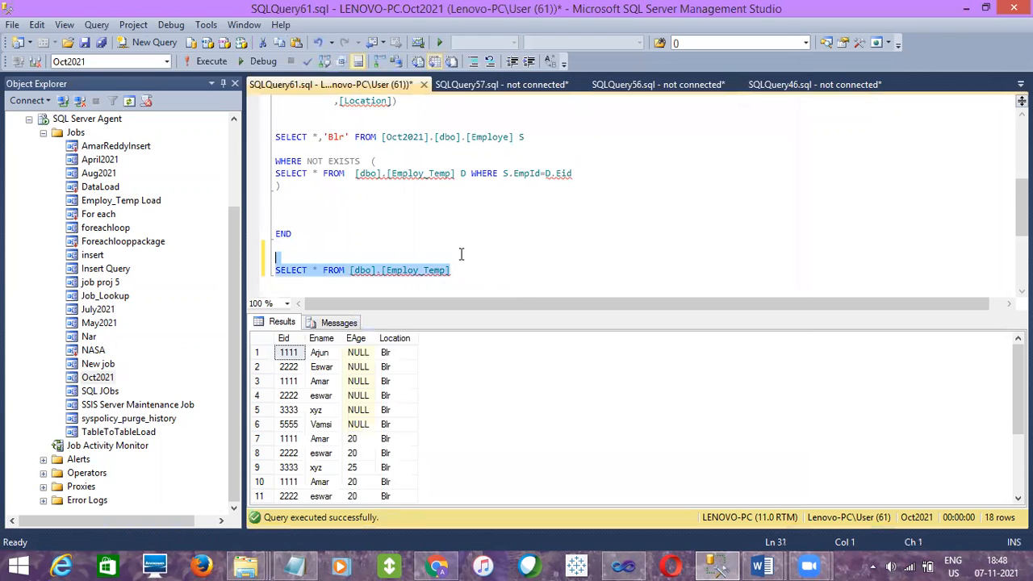
{"action": "left_click", "coordinate": [216, 62]}
Examine the procedure's SELECT from the Employe source table and look through all Employ_Temp result rows
{"action": "left_click", "coordinate": [575, 174]}
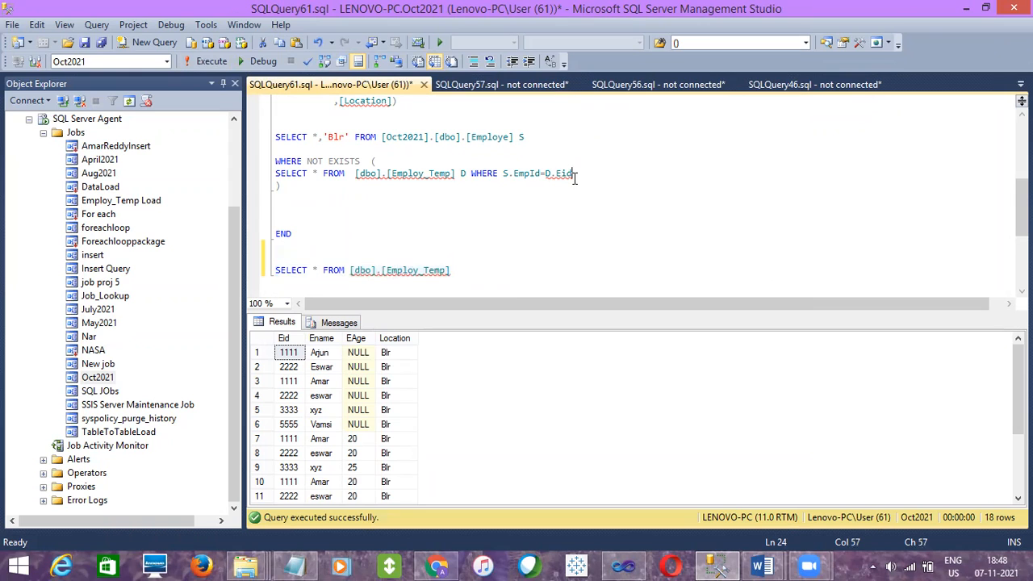
{"action": "left_click_drag", "start_coordinate": [514, 136], "coordinate": [272, 139]}
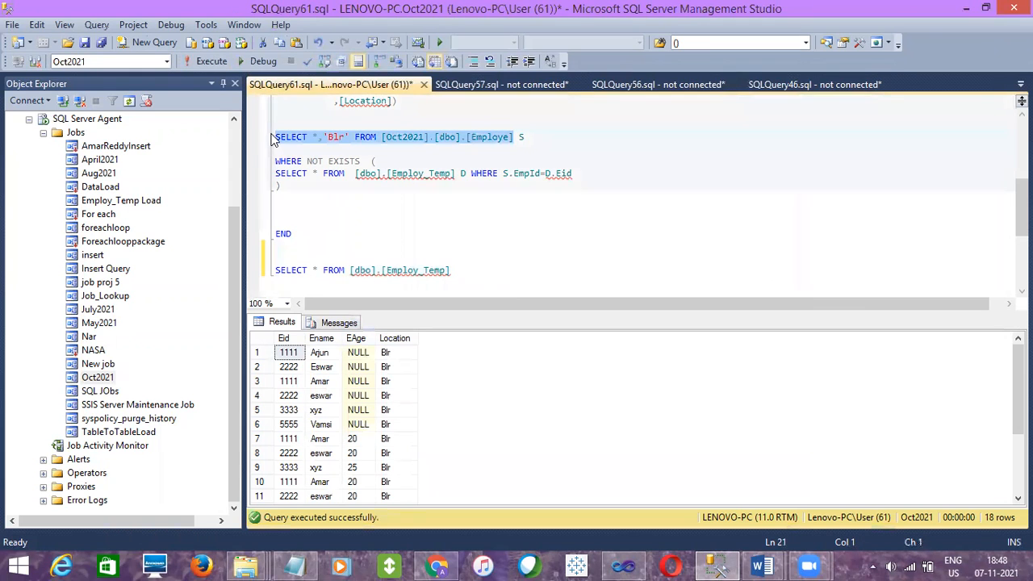
{"action": "key", "text": "ctrl+r"}
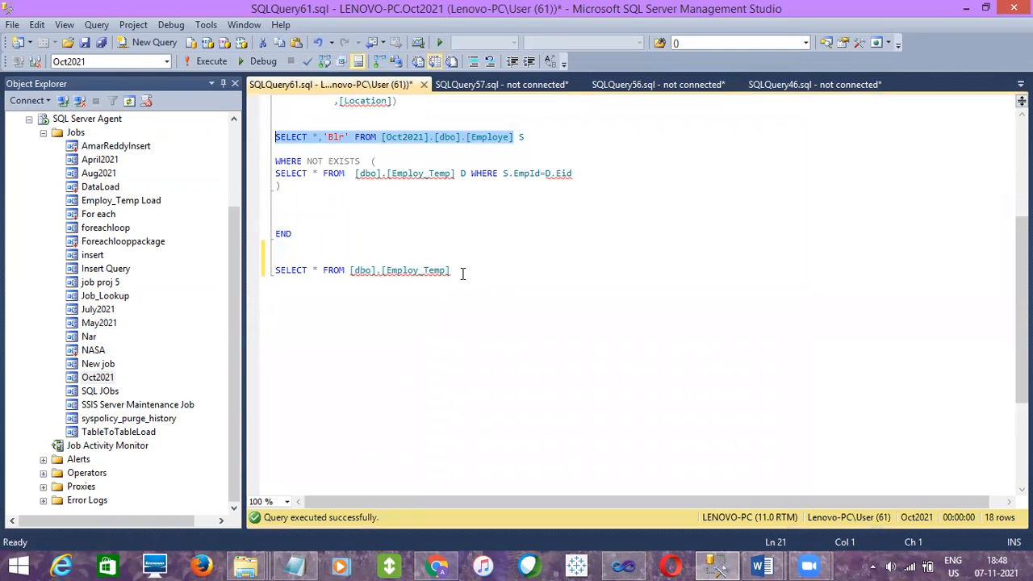
{"action": "key", "text": "ctrl+r"}
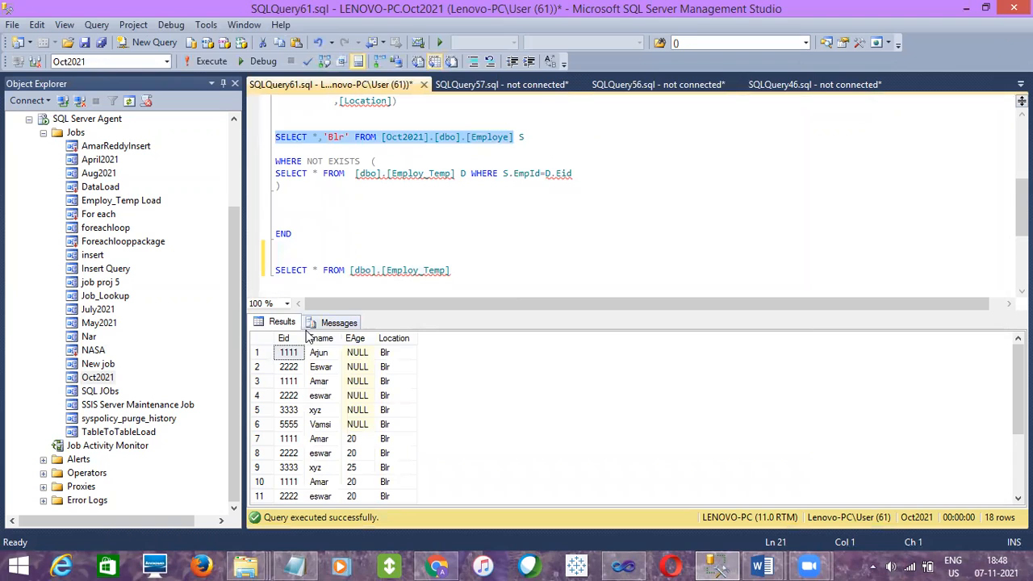
{"action": "left_click", "coordinate": [284, 355]}
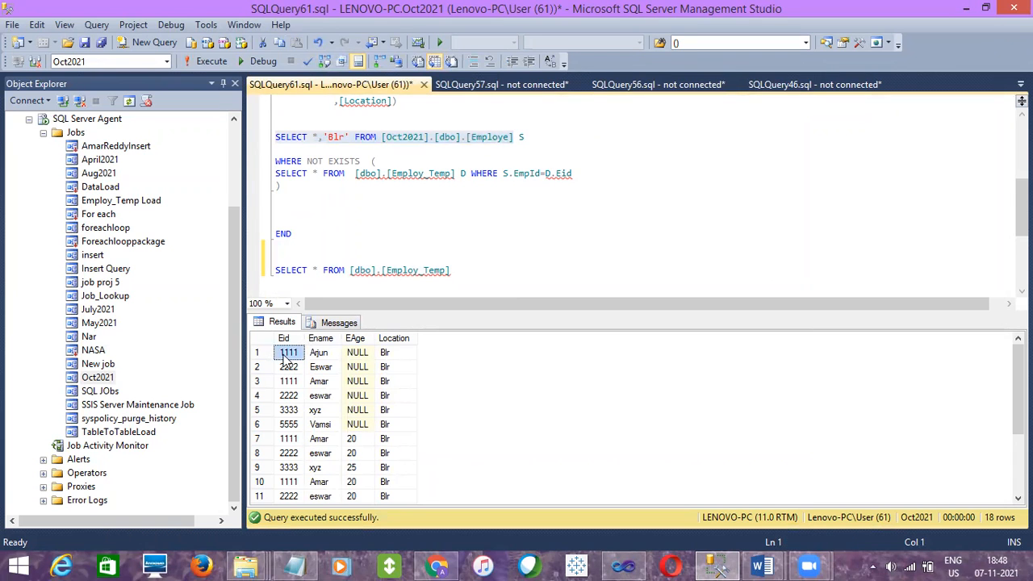
{"action": "left_click", "coordinate": [292, 425]}
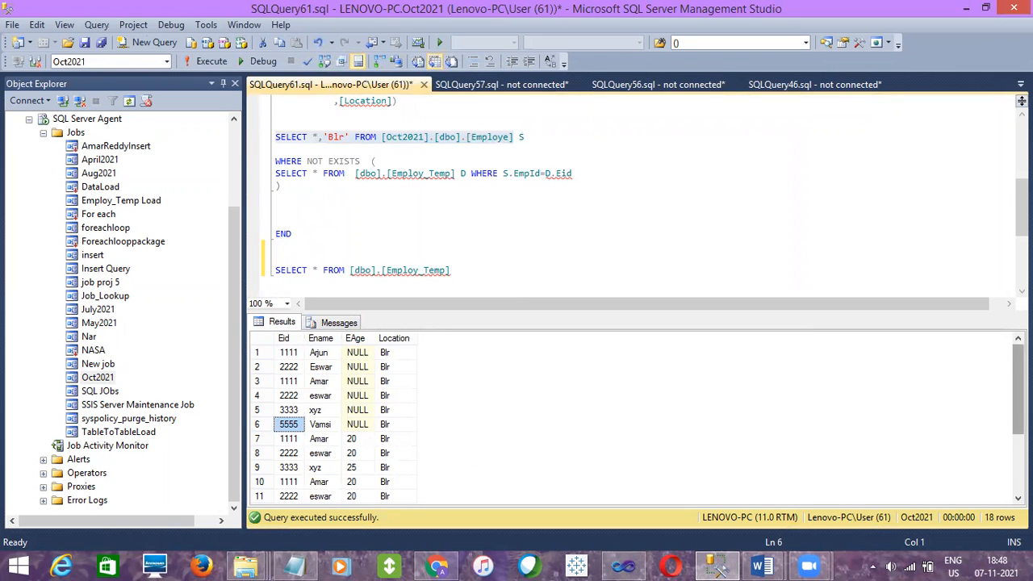
{"action": "scroll", "coordinate": [339, 420], "scroll_direction": "down", "scroll_amount": 3}
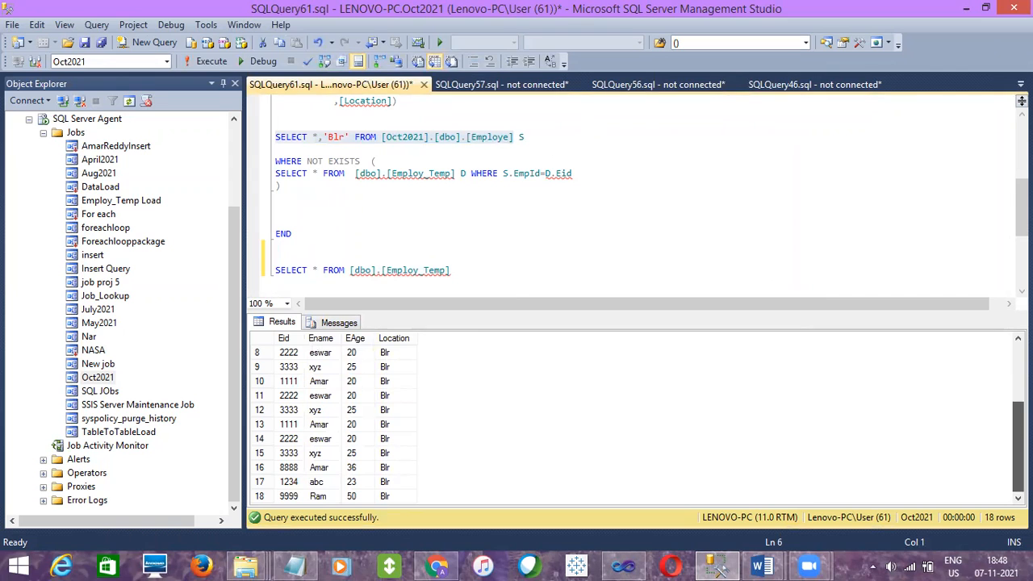
{"action": "left_click_drag", "start_coordinate": [1018, 444], "coordinate": [1018, 387]}
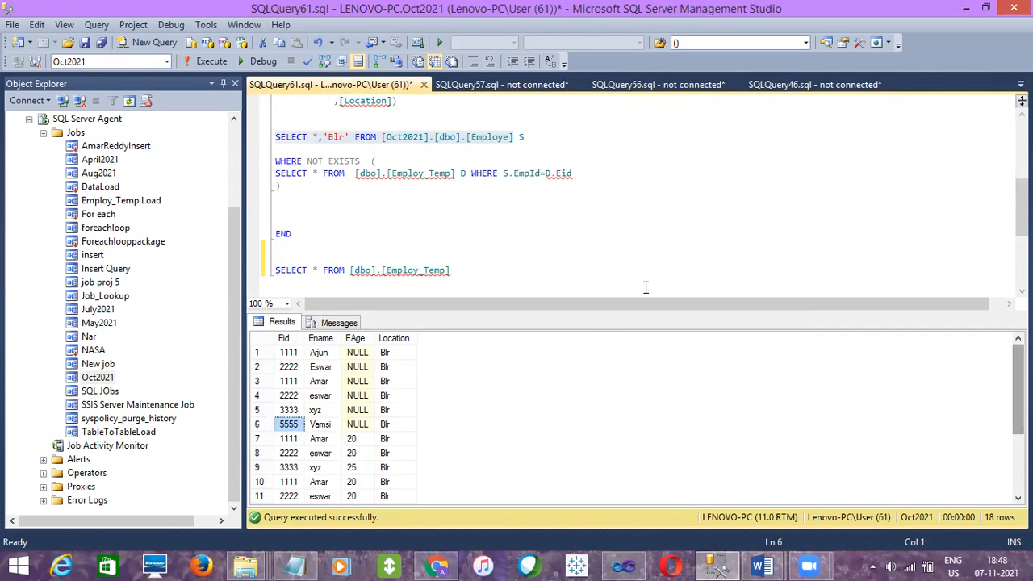
Below the procedure's END, start an INSERT INTO [Oct2021].[dbo].[Employe] VALUES statement, copying the table name from the procedure's SELECT
{"action": "left_click", "coordinate": [324, 247]}
{"action": "left_click_drag", "start_coordinate": [514, 137], "coordinate": [377, 137]}
{"action": "key", "text": "ctrl+c"}
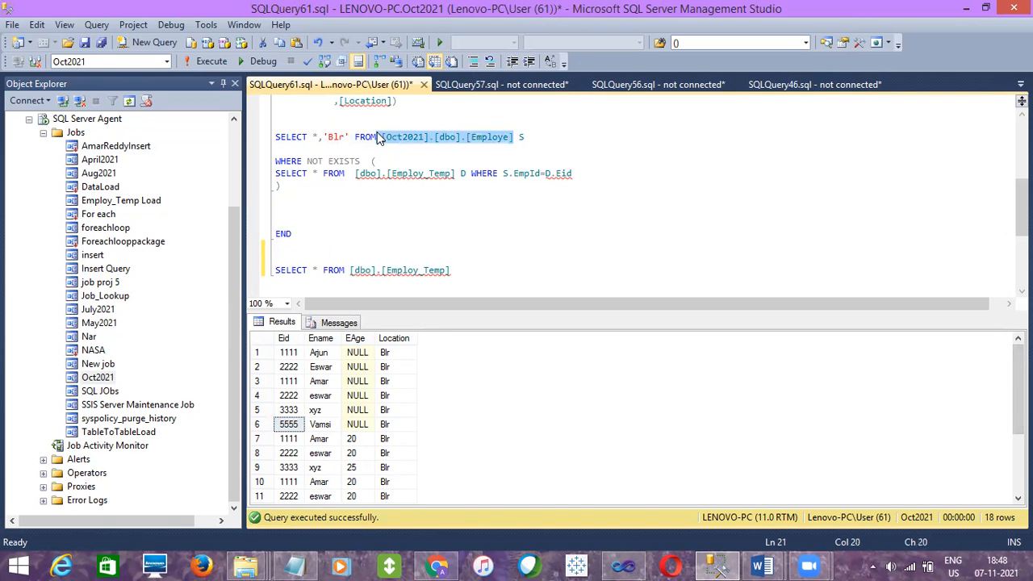
{"action": "left_click", "coordinate": [317, 242]}
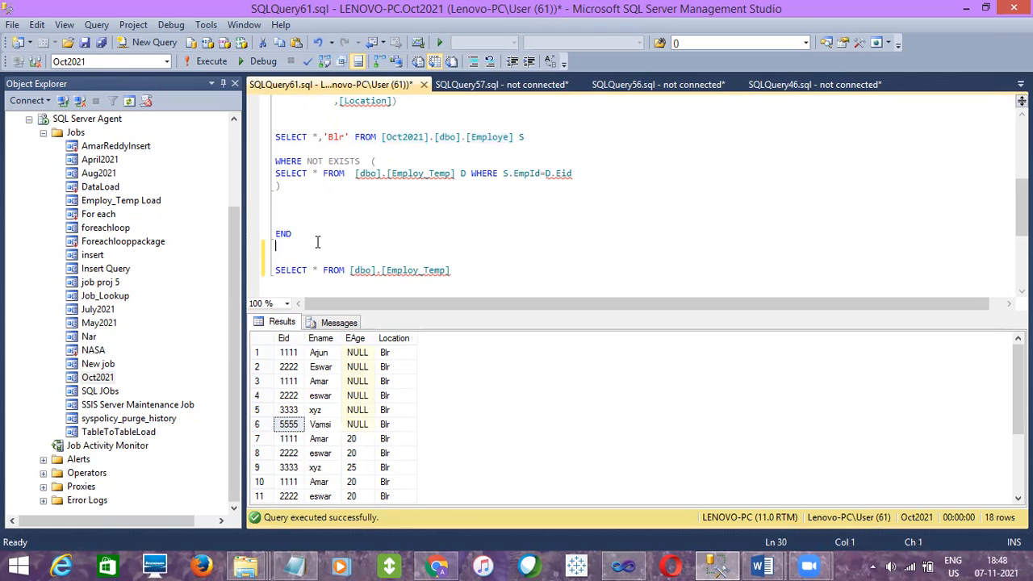
{"action": "key", "text": "Return"}
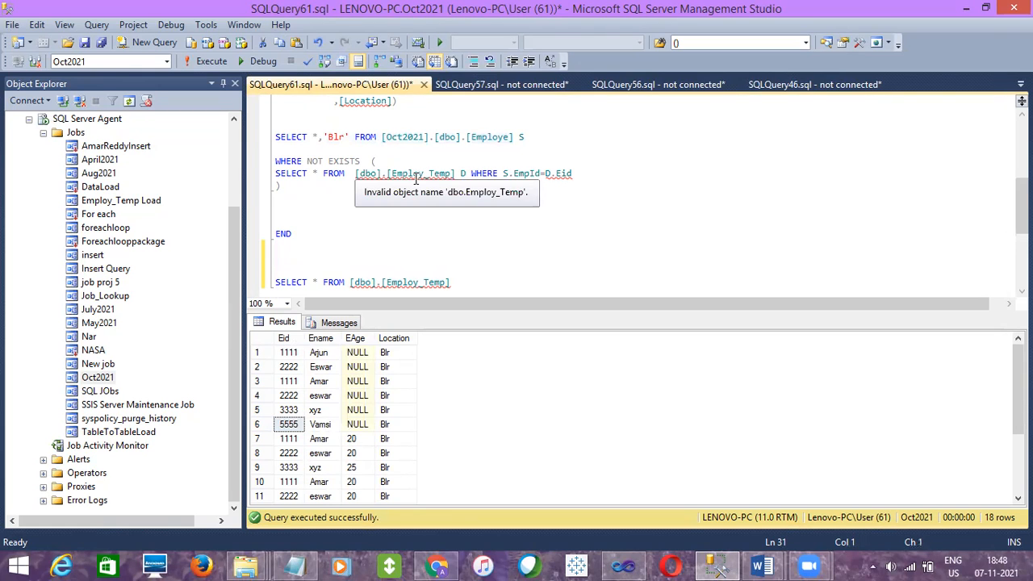
{"action": "type", "text": "INSERT"}
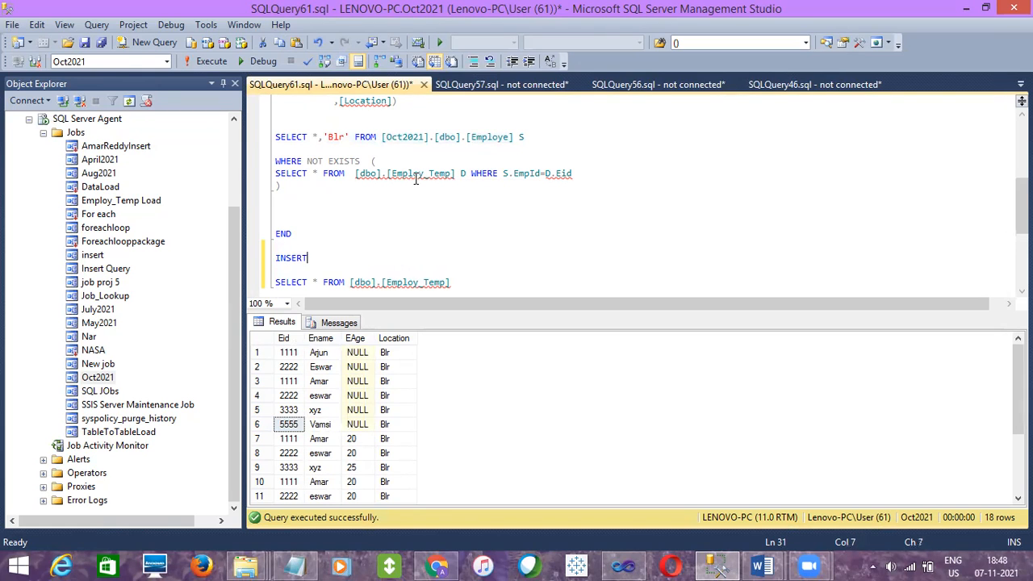
{"action": "type", "text": " INTO"}
{"action": "key", "text": "ctrl+v"}
{"action": "type", "text": "VALUES "}
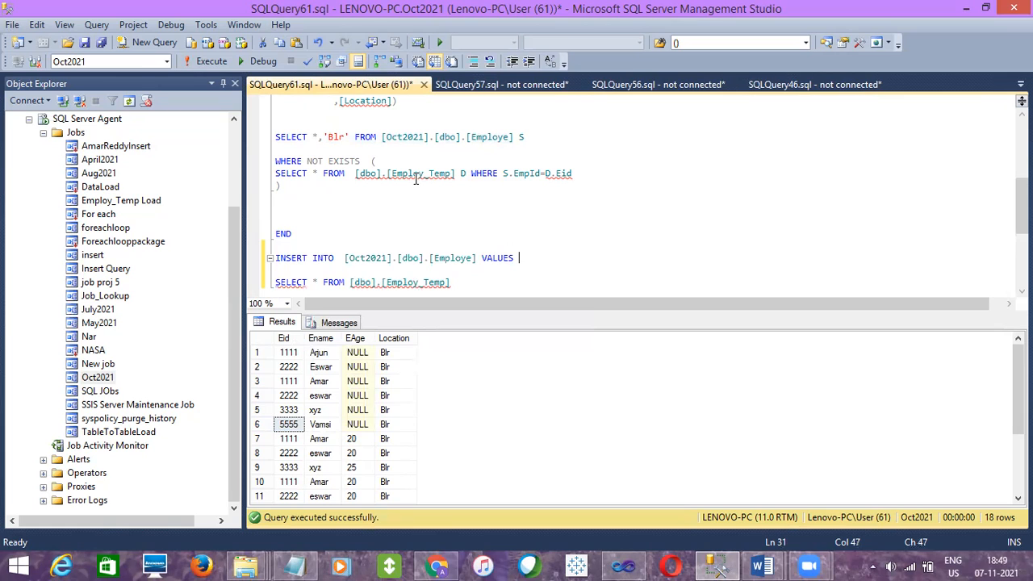
{"action": "type", "text": "("}
Complete the INSERT statement's values with 1122, 'asd' and 30 and close the parenthesis
{"action": "left_click", "coordinate": [322, 381]}
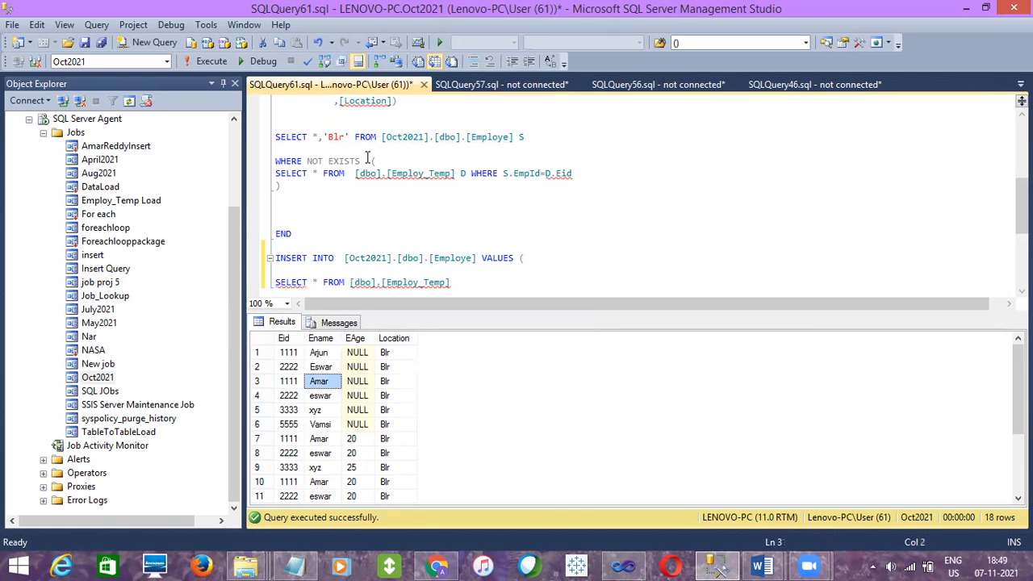
{"action": "double_click", "coordinate": [400, 176]}
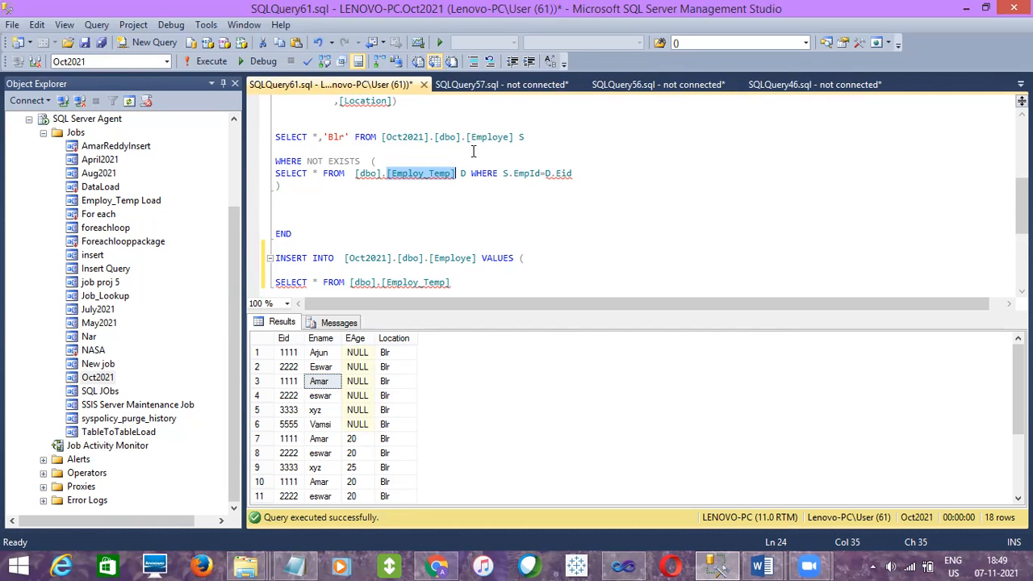
{"action": "left_click", "coordinate": [532, 257]}
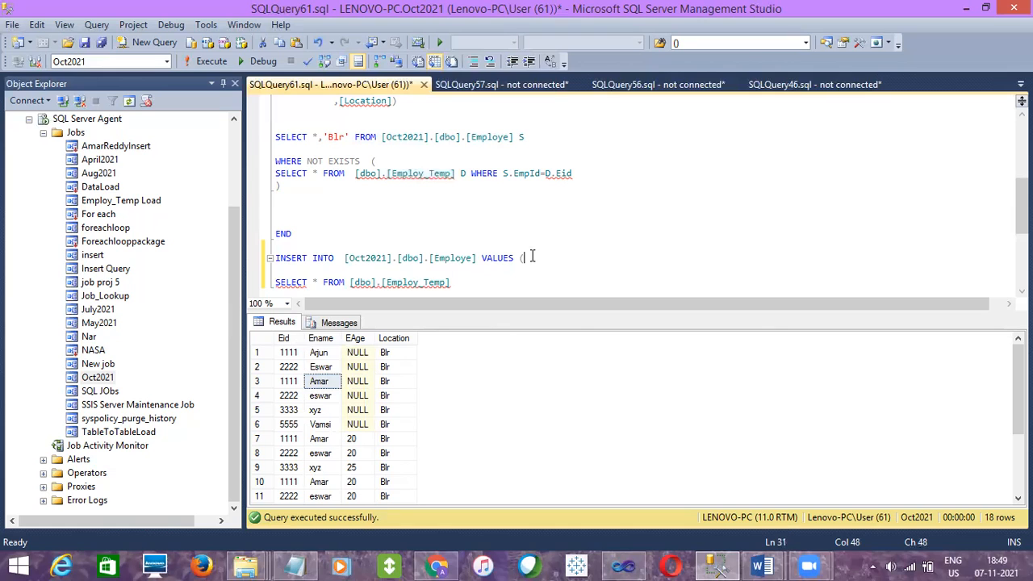
{"action": "type", "text": "1122,'asd',30)"}
Execute only the INSERT statement for the Employe table, and delete its text from the query
{"action": "left_click_drag", "start_coordinate": [609, 260], "coordinate": [602, 244]}
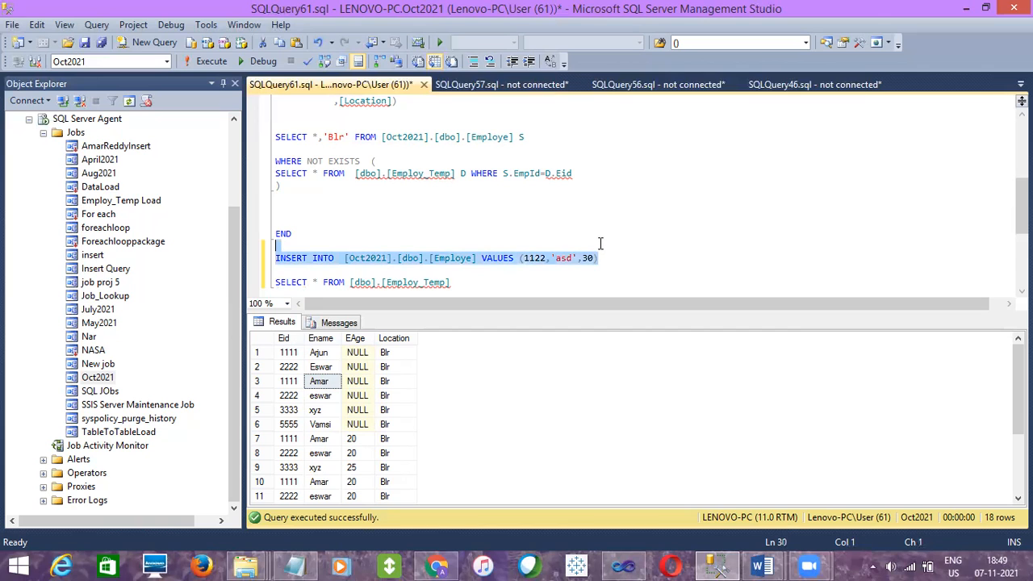
{"action": "left_click", "coordinate": [212, 61]}
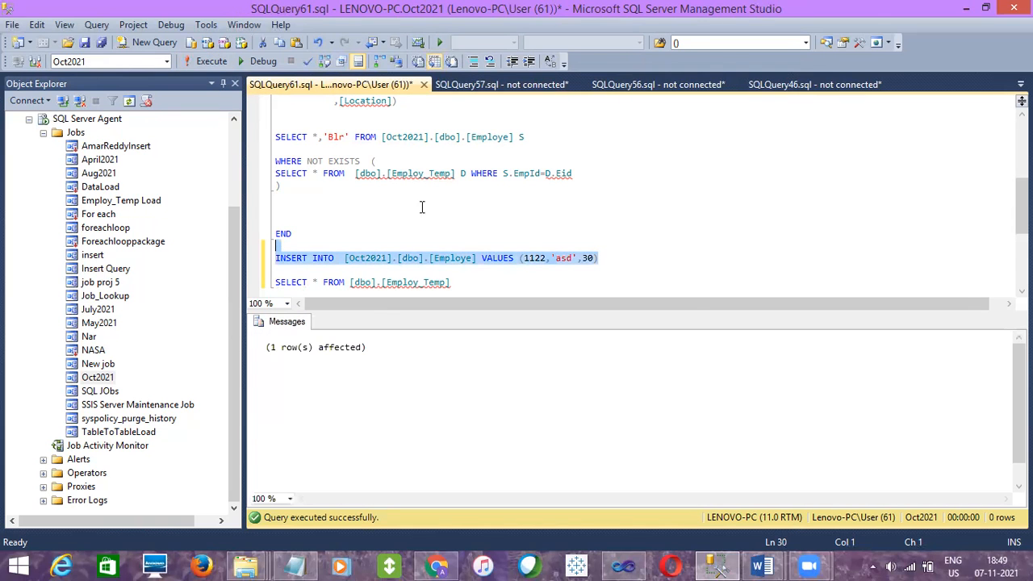
{"action": "key", "text": "Delete"}
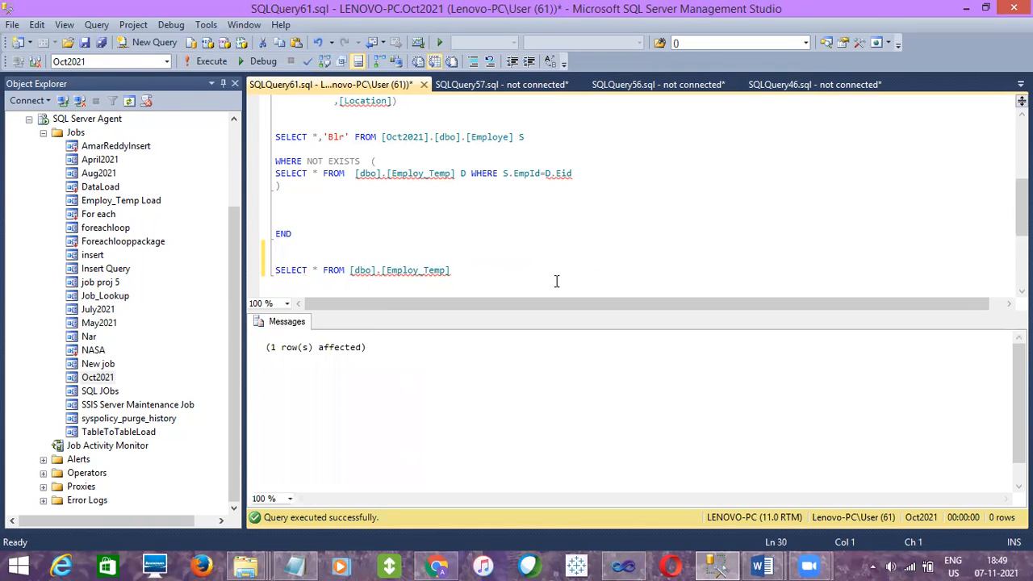
Refresh the Oct2021 job, review its schedule in the job properties, and close them without changes
{"action": "right_click", "coordinate": [95, 379]}
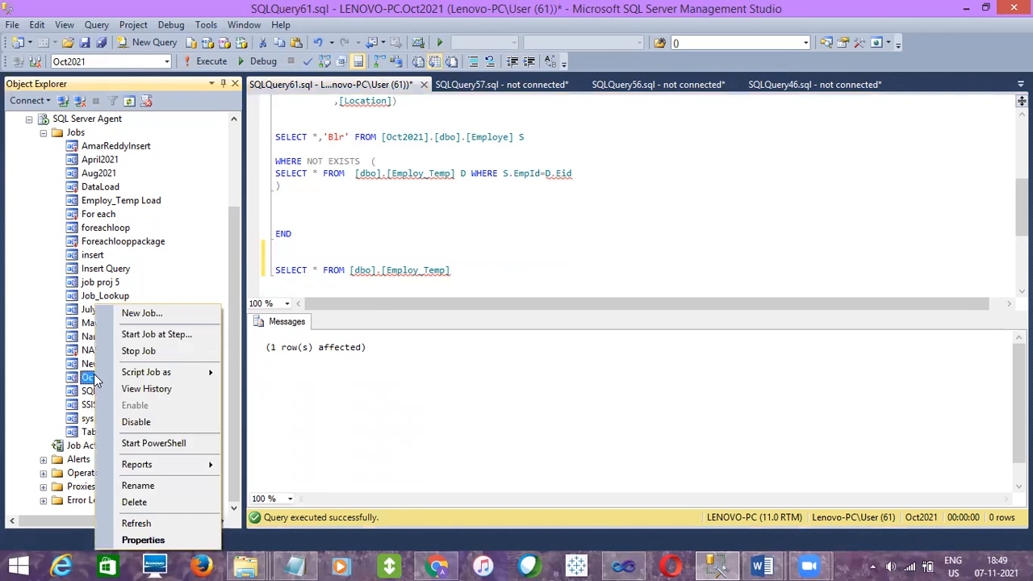
{"action": "left_click", "coordinate": [135, 522]}
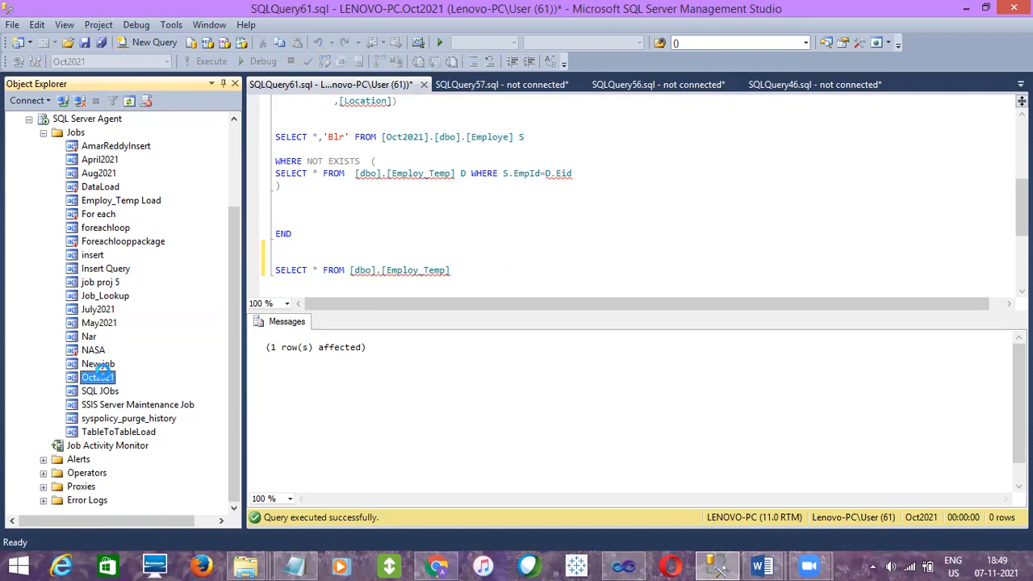
{"action": "double_click", "coordinate": [104, 377]}
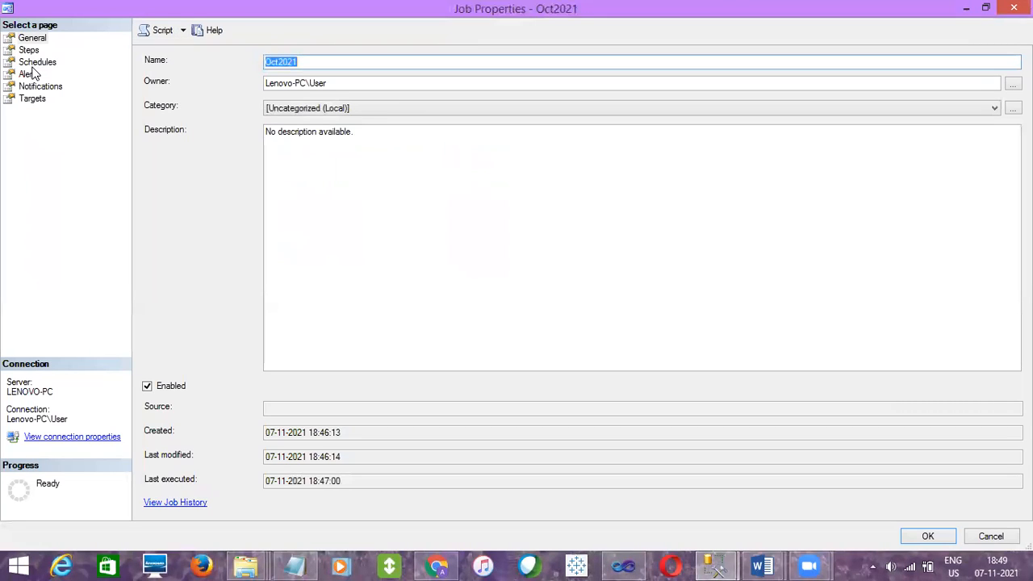
{"action": "left_click", "coordinate": [33, 64]}
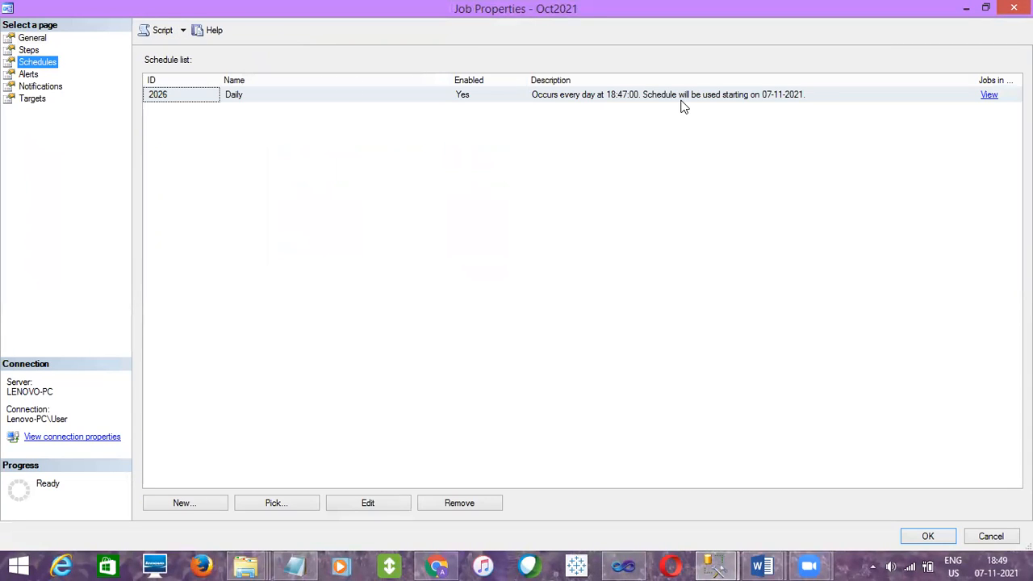
{"action": "left_click", "coordinate": [1001, 537]}
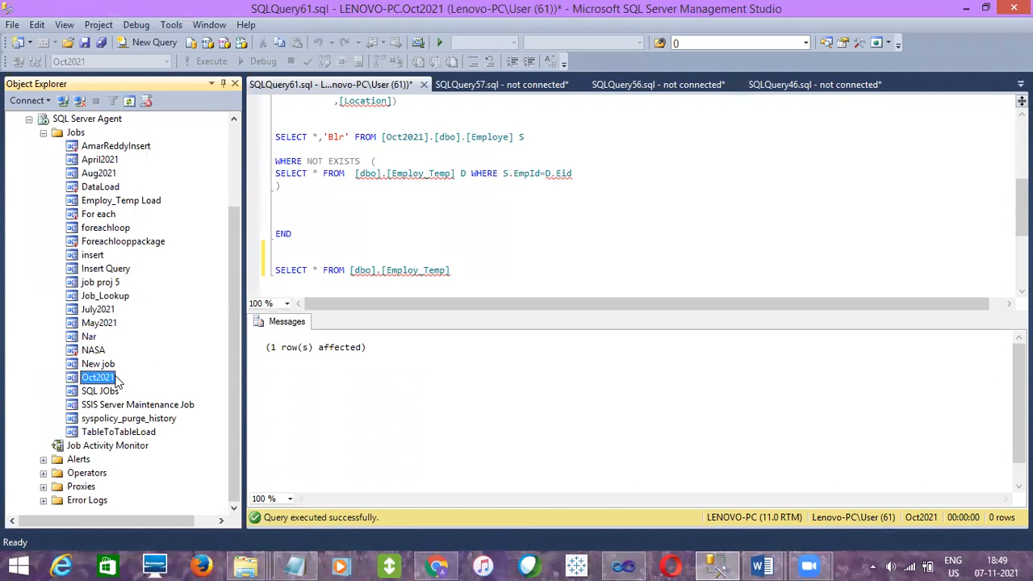
Start the Oct2021 job manually, check the start and execute actions, and close the progress dialog
{"action": "right_click", "coordinate": [109, 378]}
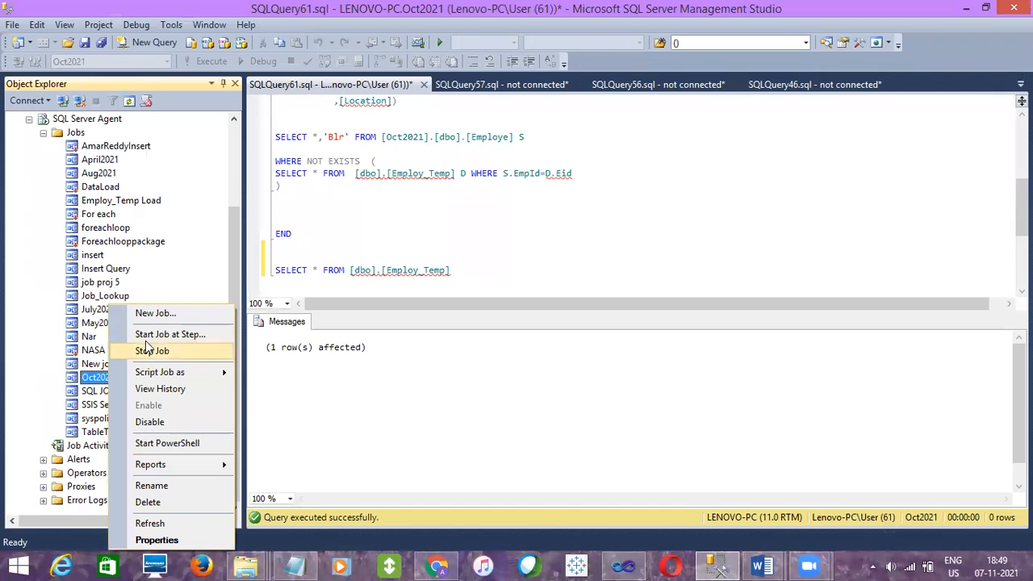
{"action": "left_click", "coordinate": [191, 334]}
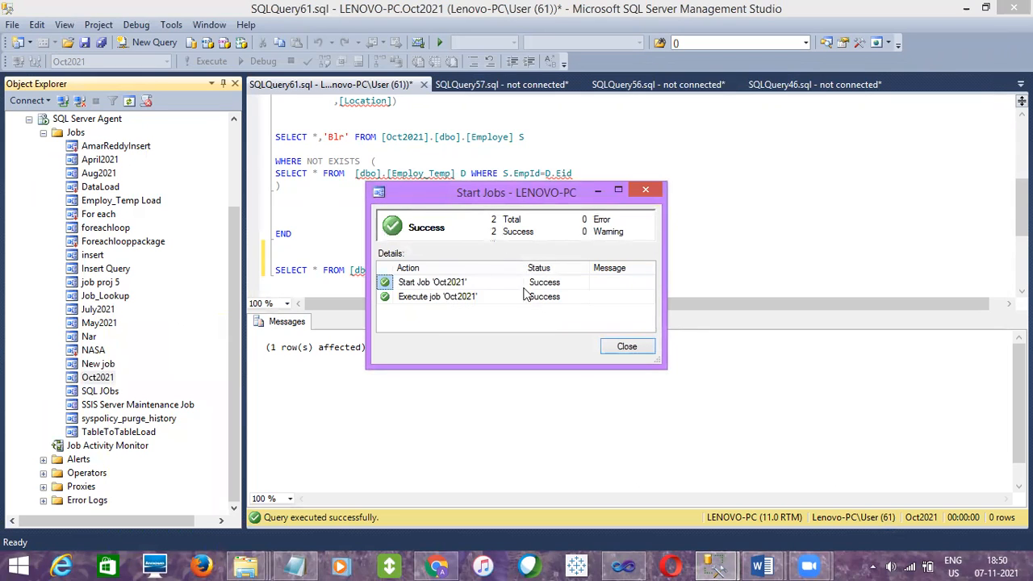
{"action": "left_click", "coordinate": [484, 293]}
{"action": "left_click", "coordinate": [485, 281]}
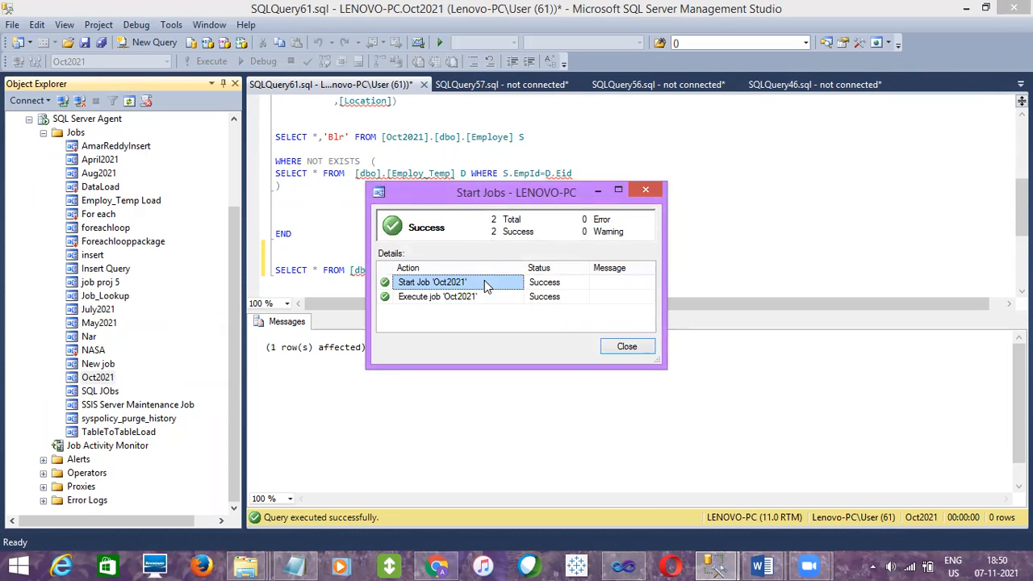
{"action": "left_click", "coordinate": [626, 347]}
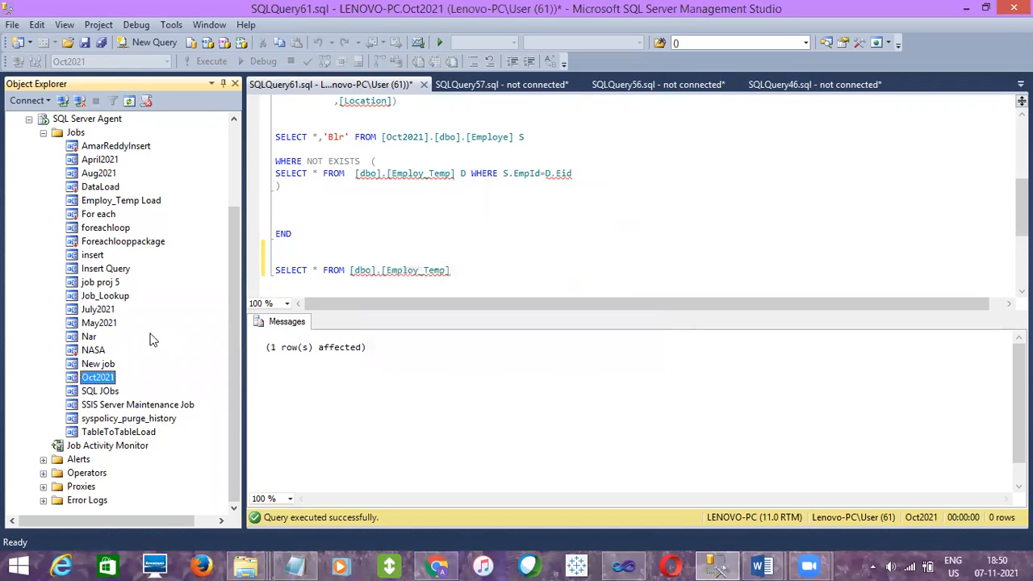
View the Oct2021 job's history, expand both run entries to check their steps, and close the log viewer
{"action": "right_click", "coordinate": [90, 379]}
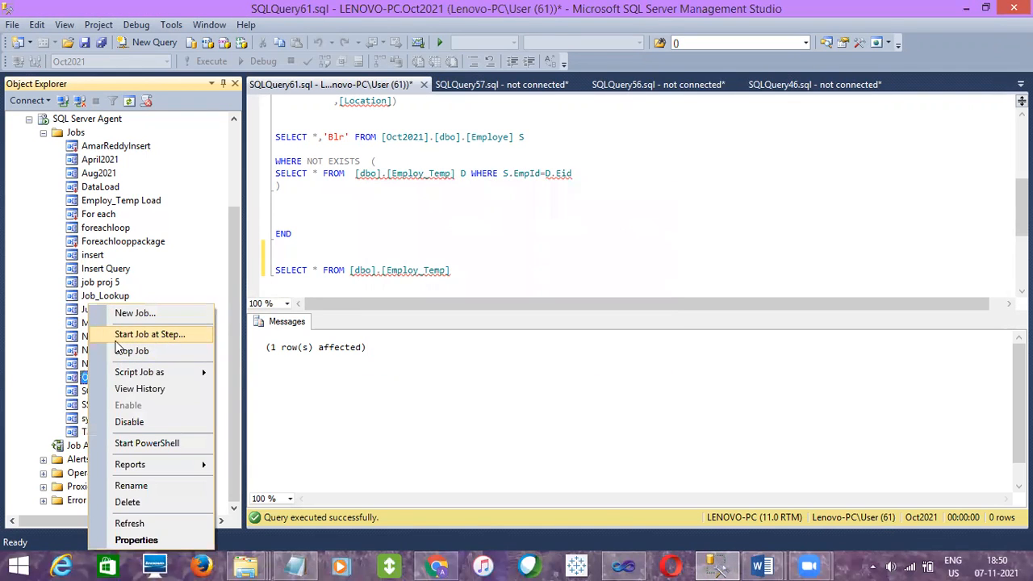
{"action": "left_click", "coordinate": [139, 389]}
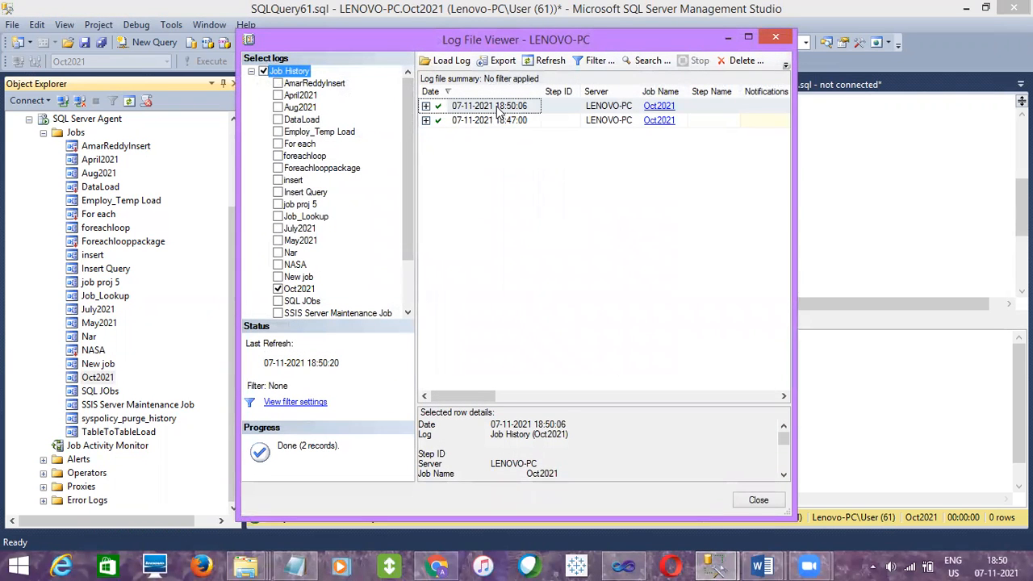
{"action": "double_click", "coordinate": [497, 120]}
{"action": "double_click", "coordinate": [497, 106]}
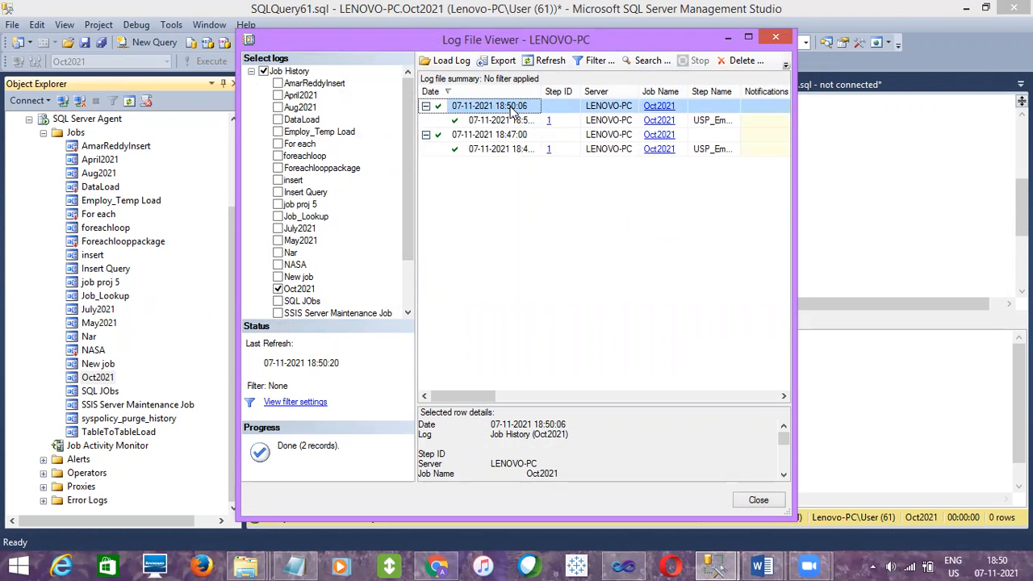
{"action": "left_click", "coordinate": [761, 504]}
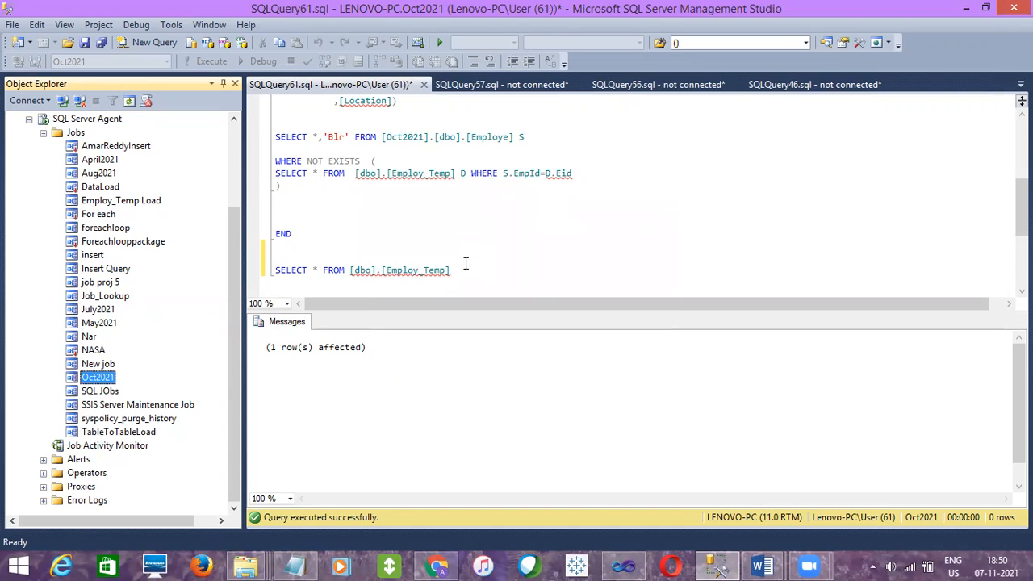
Execute only the SELECT on [dbo].[Employ_Temp] and locate the row with Eid 1122 in the results
{"action": "left_click_drag", "start_coordinate": [462, 270], "coordinate": [457, 256]}
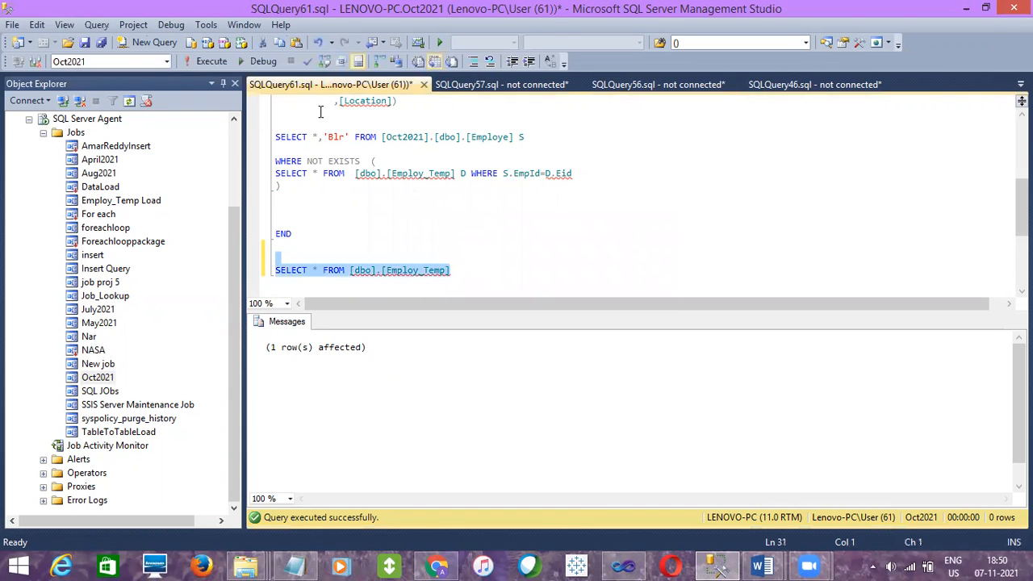
{"action": "left_click", "coordinate": [212, 65]}
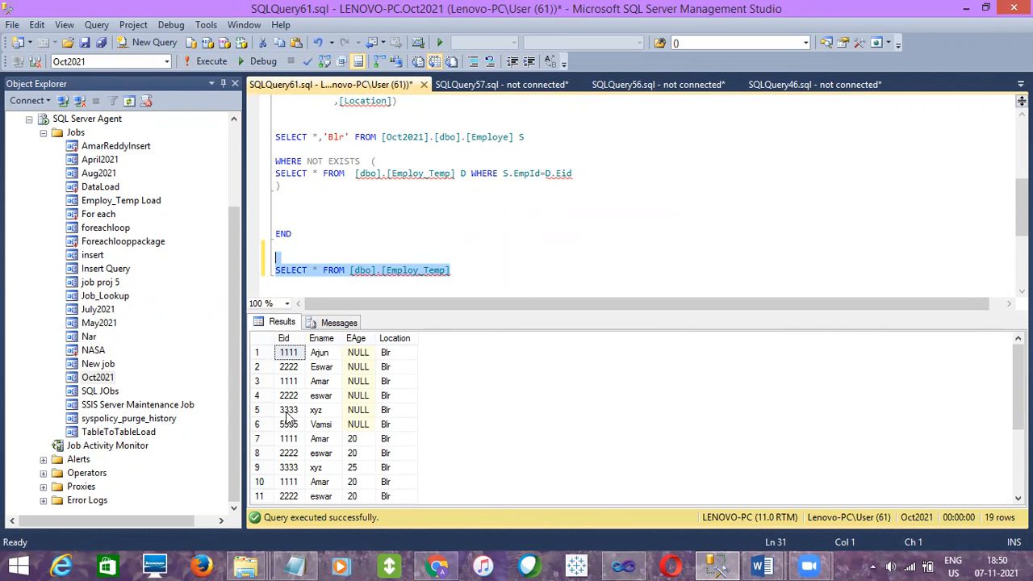
{"action": "left_click", "coordinate": [292, 456]}
{"action": "scroll", "coordinate": [825, 364], "scroll_direction": "down", "scroll_amount": 3}
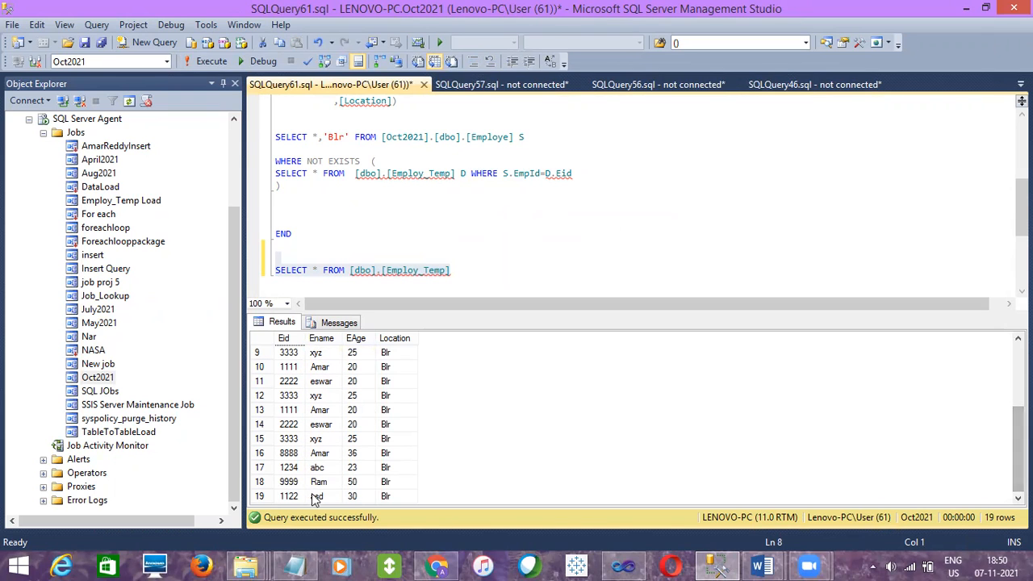
{"action": "left_click", "coordinate": [263, 498]}
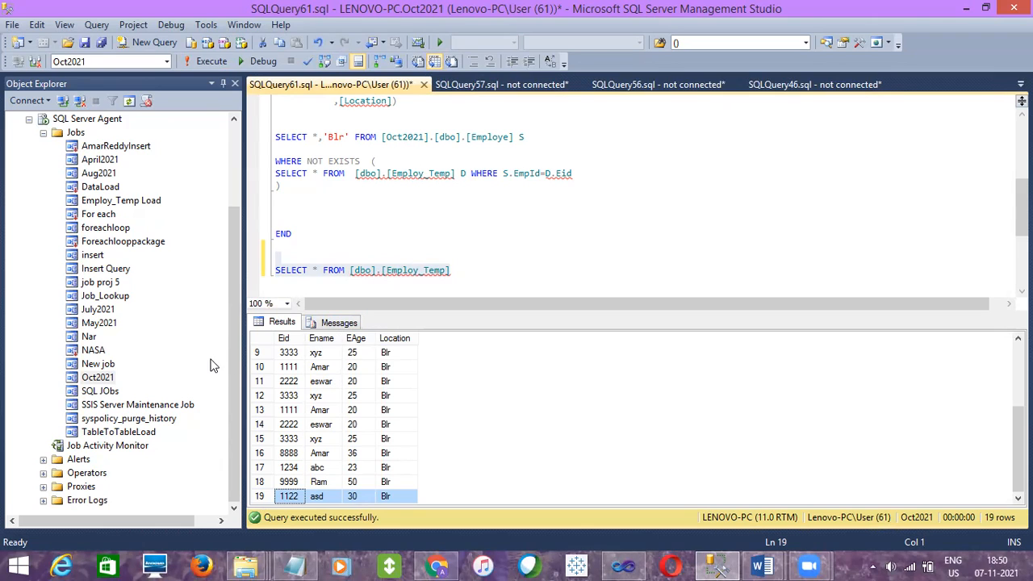
{"action": "left_click", "coordinate": [94, 376]}
{"action": "left_click", "coordinate": [94, 376]}
{"action": "key", "text": "Escape"}
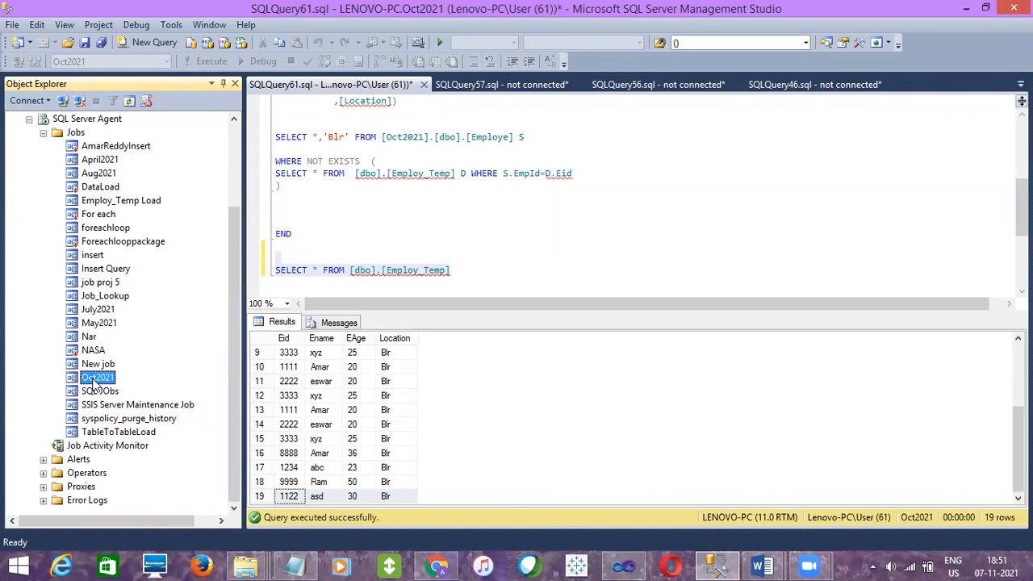
{"action": "key", "text": "Return"}
{"action": "left_click", "coordinate": [281, 244]}
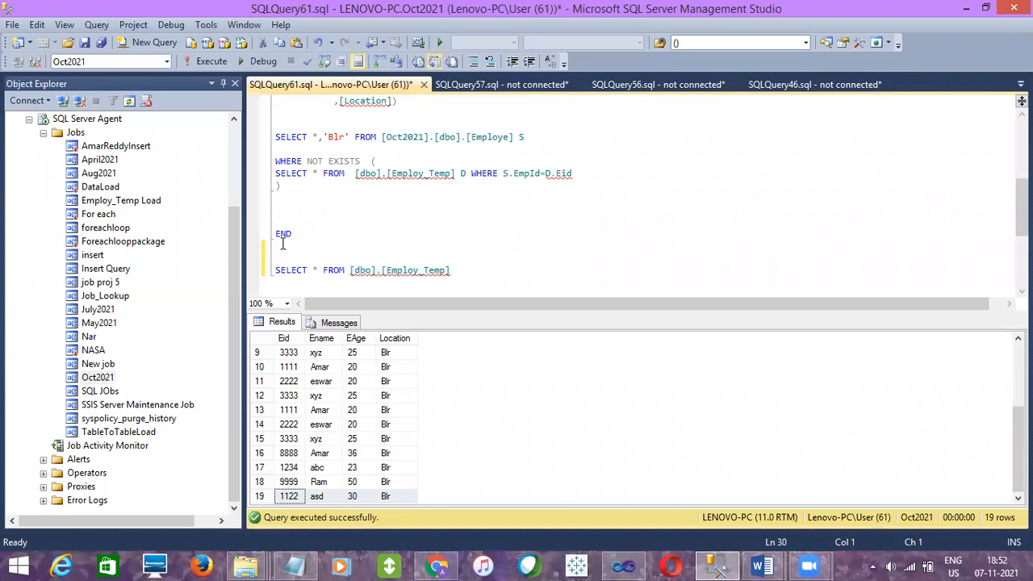
{"action": "left_click", "coordinate": [98, 376]}
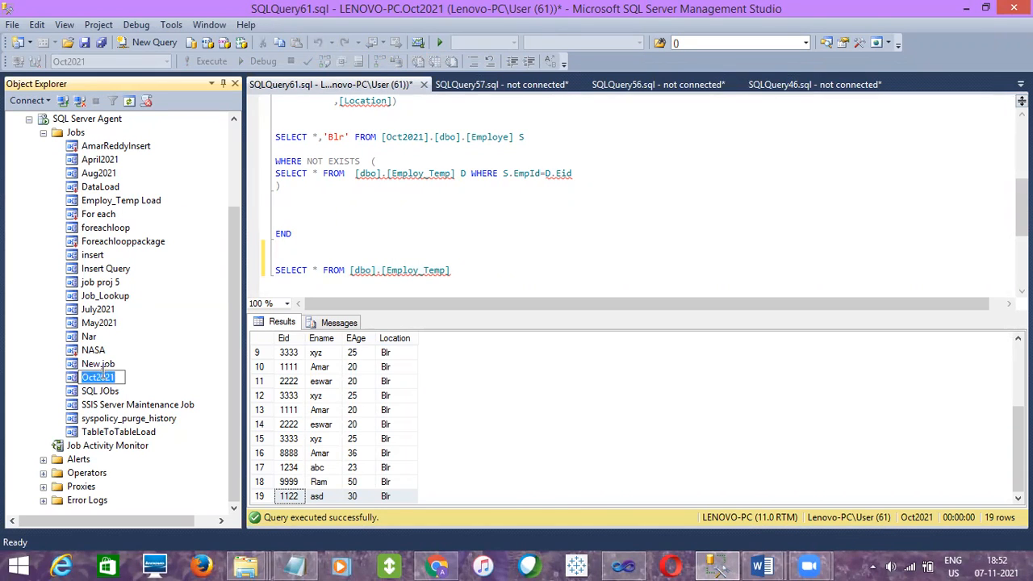
{"action": "left_click", "coordinate": [100, 366]}
Review the USP_Employ_Temp_Incrememntal step's database and command in the Oct2021 job properties, and cancel the step dialog without changes
{"action": "right_click", "coordinate": [98, 379]}
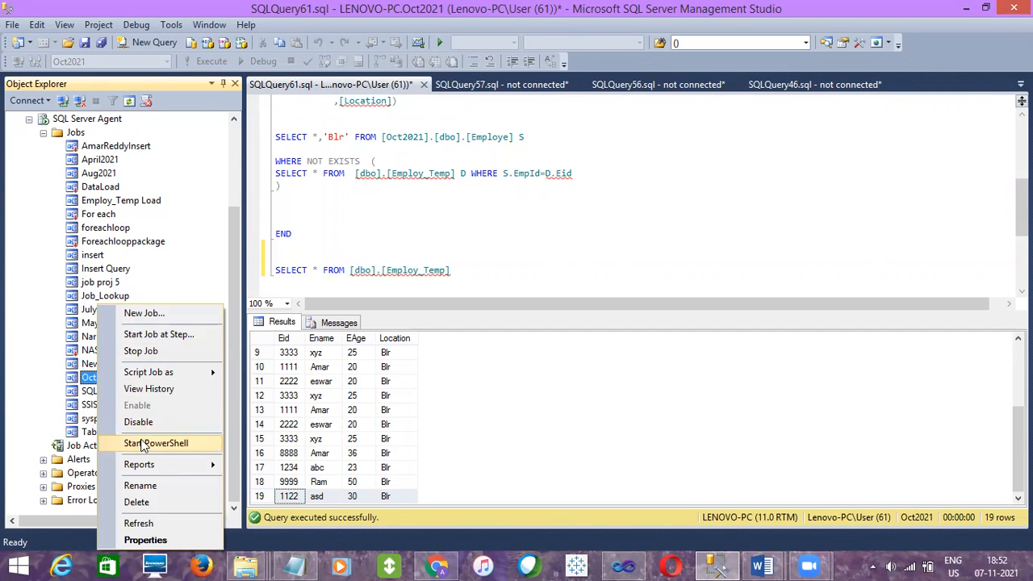
{"action": "left_click", "coordinate": [139, 539]}
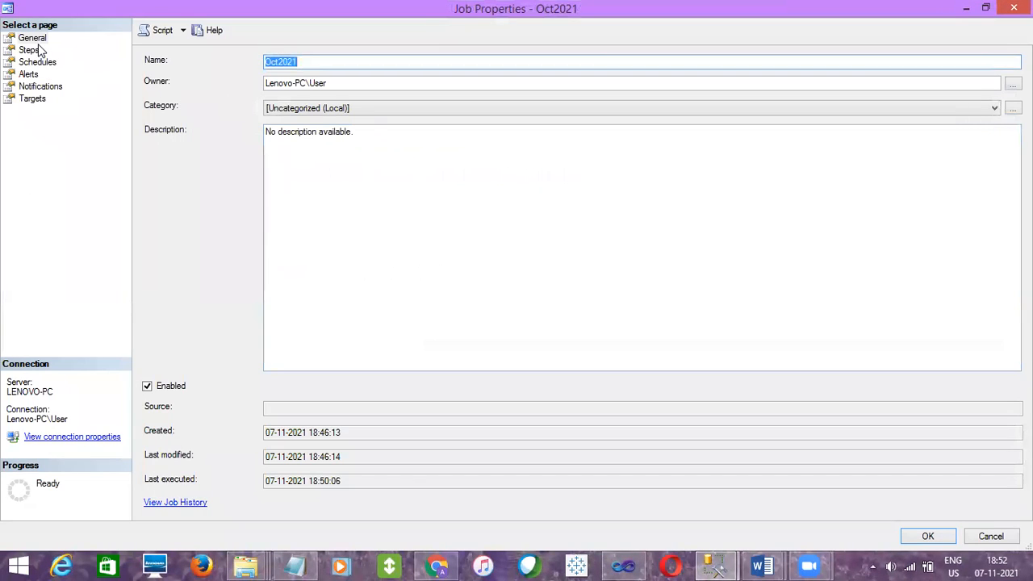
{"action": "left_click", "coordinate": [29, 50]}
{"action": "left_click", "coordinate": [387, 100]}
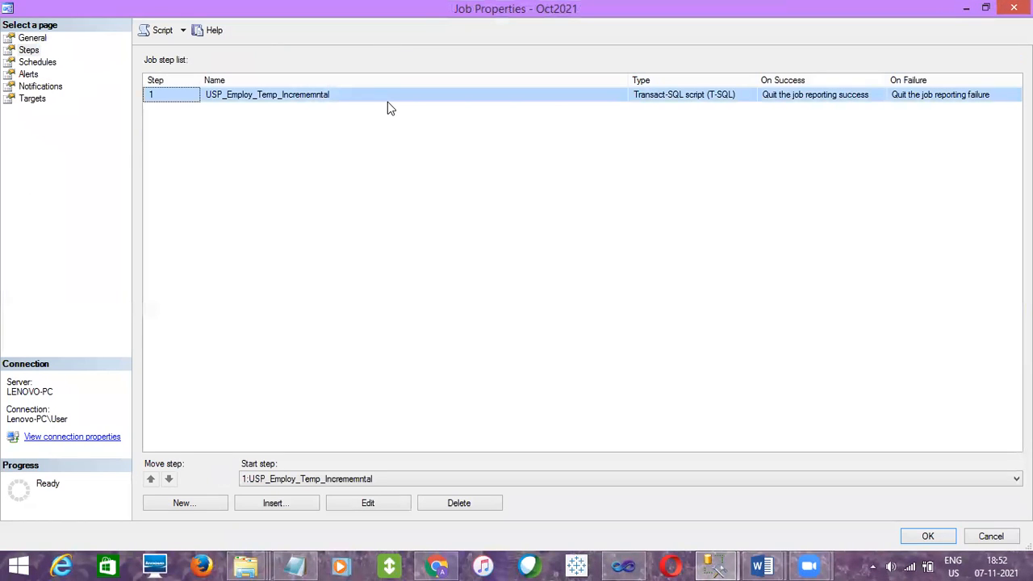
{"action": "double_click", "coordinate": [339, 93]}
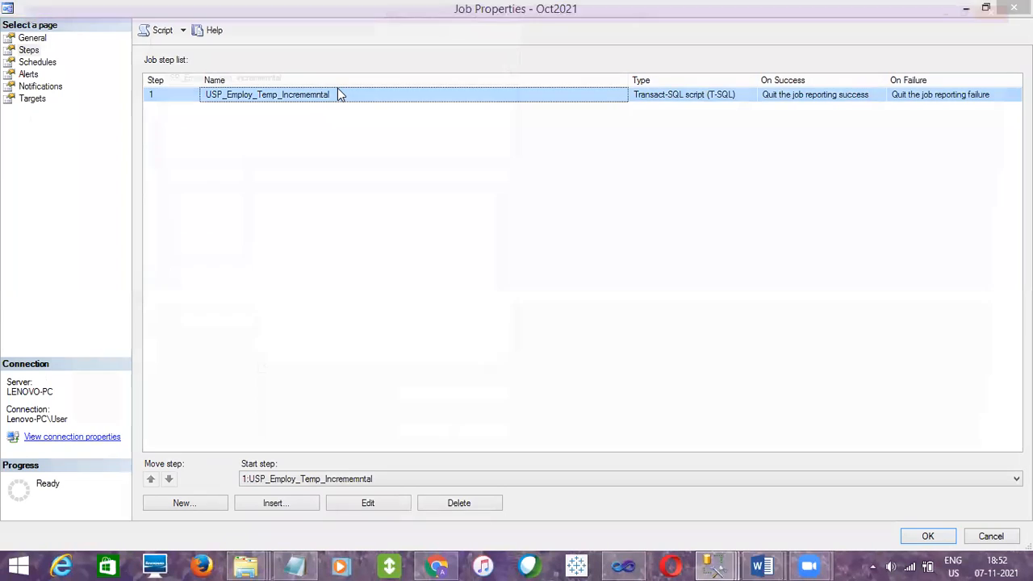
{"action": "left_click", "coordinate": [401, 232]}
{"action": "key", "text": "ctrl+a"}
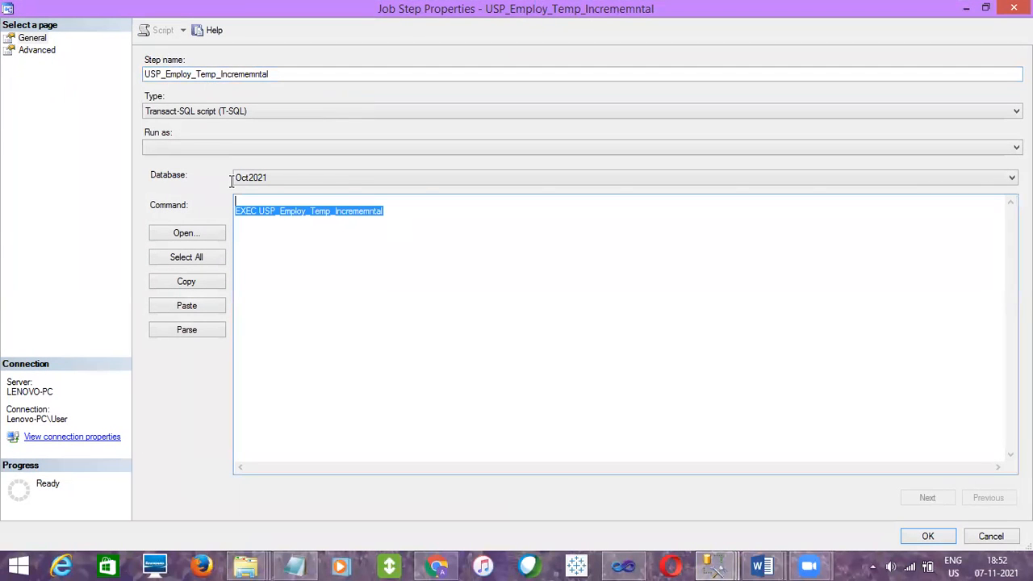
{"action": "left_click", "coordinate": [384, 385]}
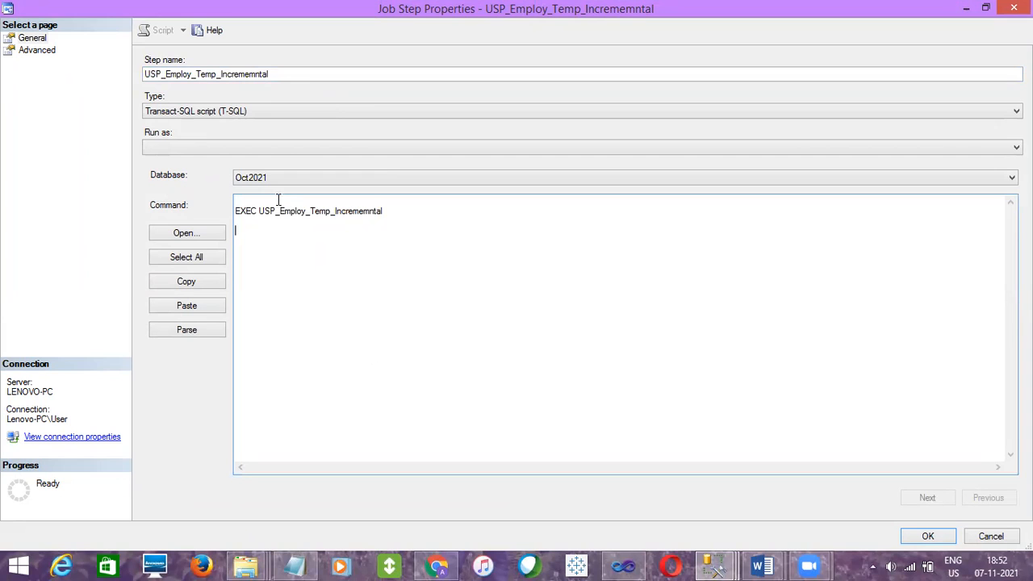
{"action": "left_click_drag", "start_coordinate": [280, 203], "coordinate": [508, 415]}
{"action": "left_click", "coordinate": [482, 330]}
{"action": "left_click", "coordinate": [989, 536]}
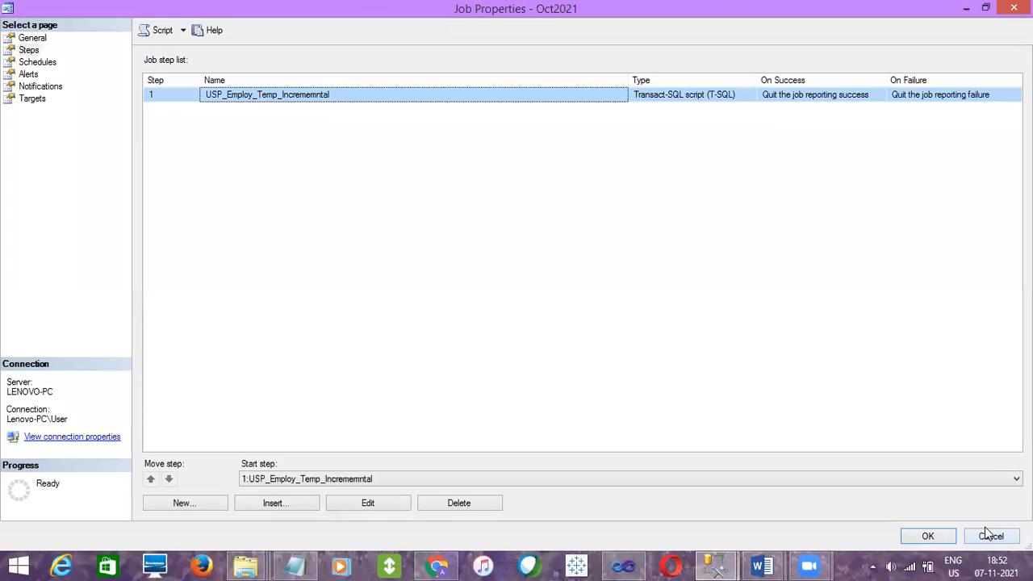
Switch to Visual Studio and disable Execute SQL Task 1 and the Execute SQL Task connected below it
{"action": "left_click", "coordinate": [628, 565]}
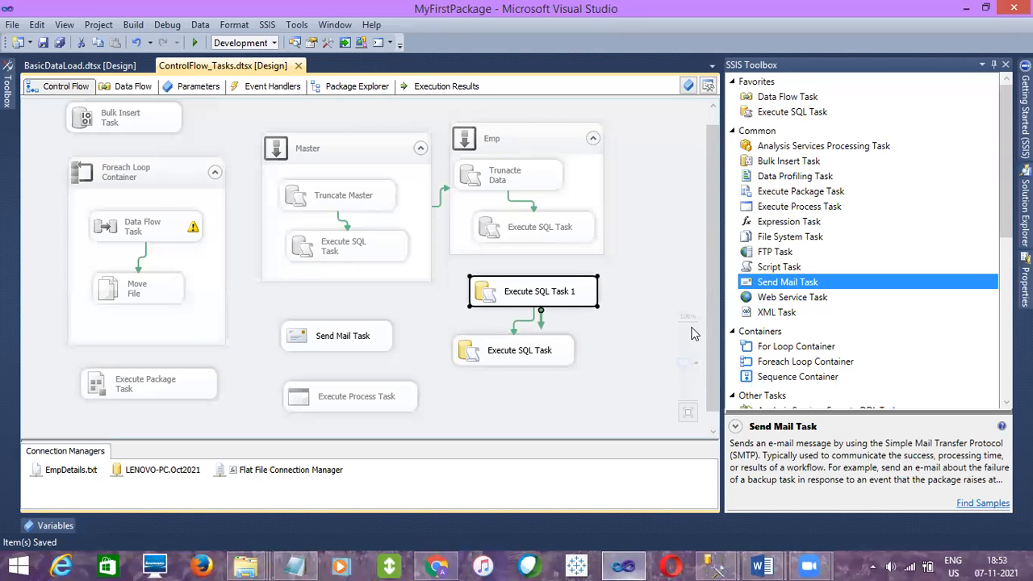
{"action": "left_click", "coordinate": [670, 326]}
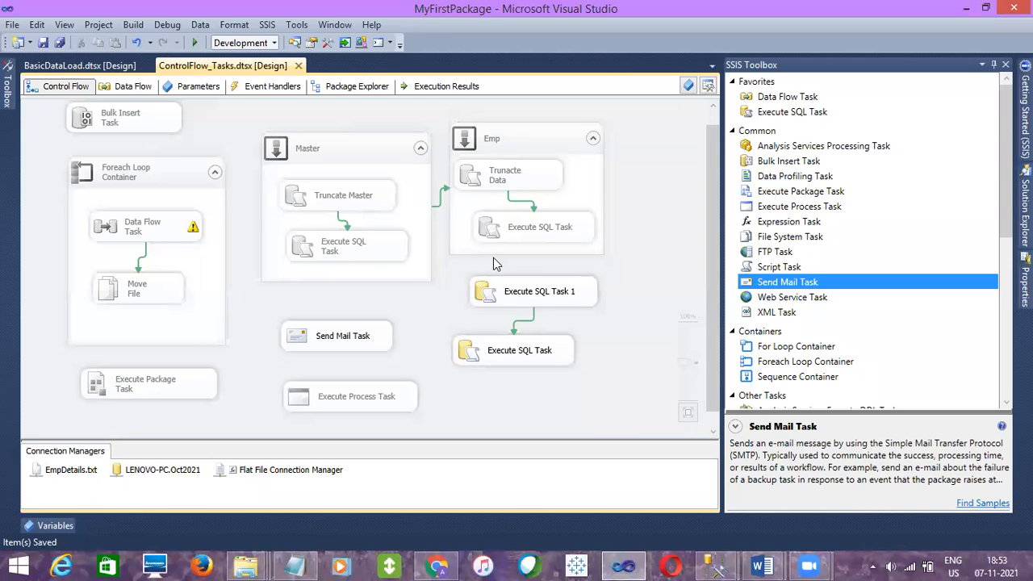
{"action": "left_click", "coordinate": [562, 300]}
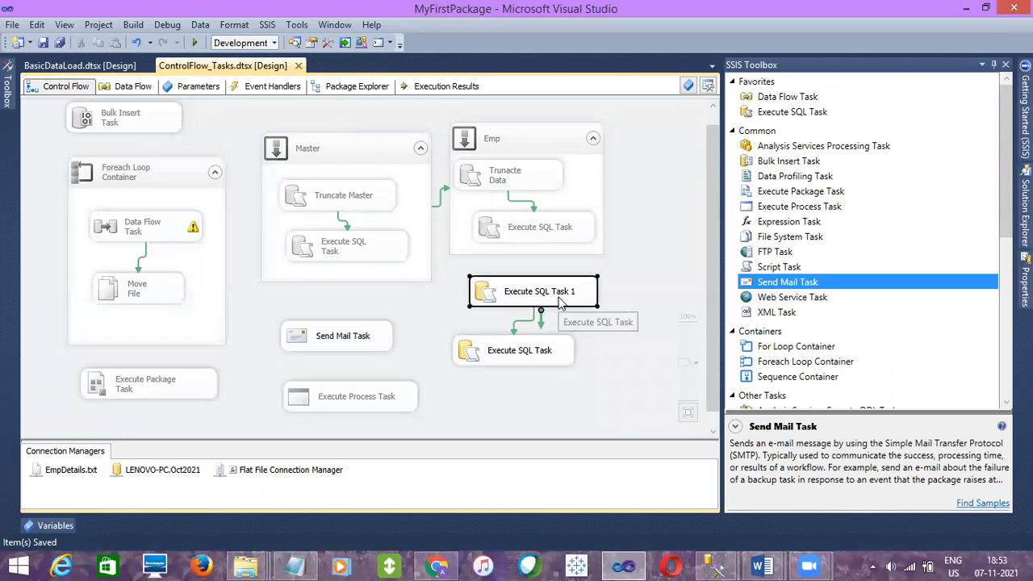
{"action": "left_click", "coordinate": [440, 305]}
{"action": "left_click_drag", "start_coordinate": [446, 291], "coordinate": [558, 355]}
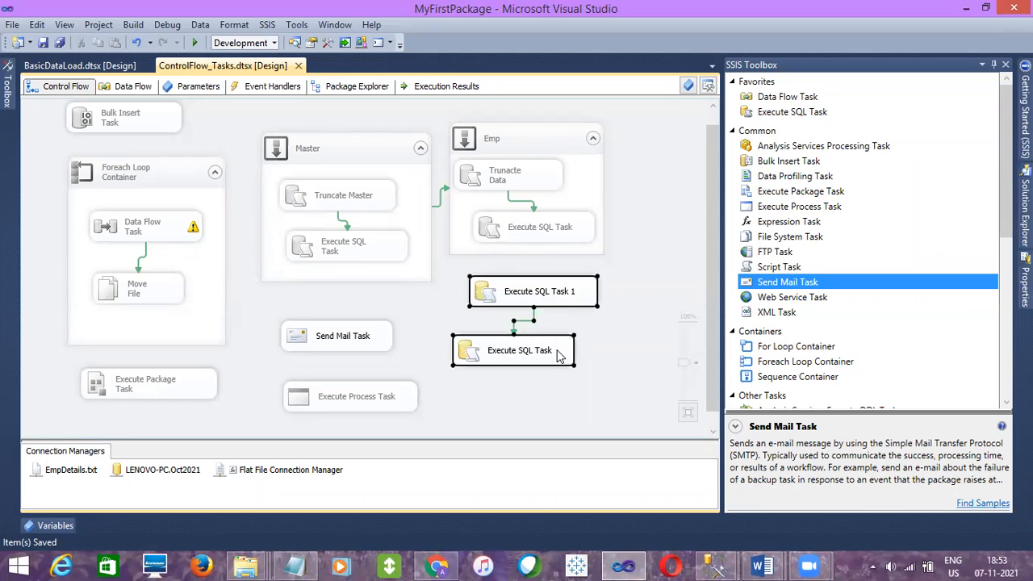
{"action": "right_click", "coordinate": [555, 302]}
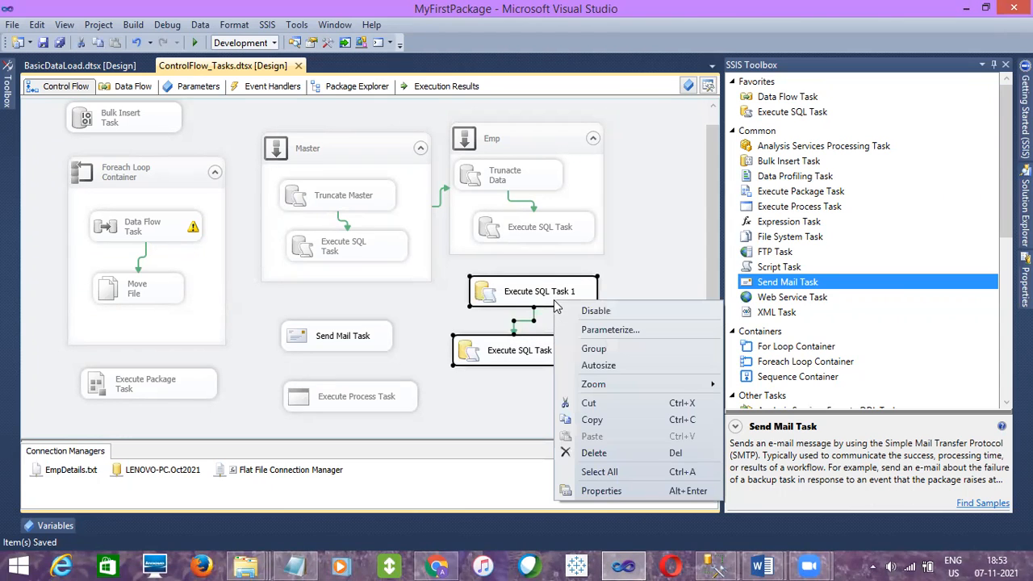
{"action": "left_click", "coordinate": [595, 311]}
Enable the Foreach Loop Container in the ControlFlow_Tasks package and save the package
{"action": "left_click", "coordinate": [157, 168]}
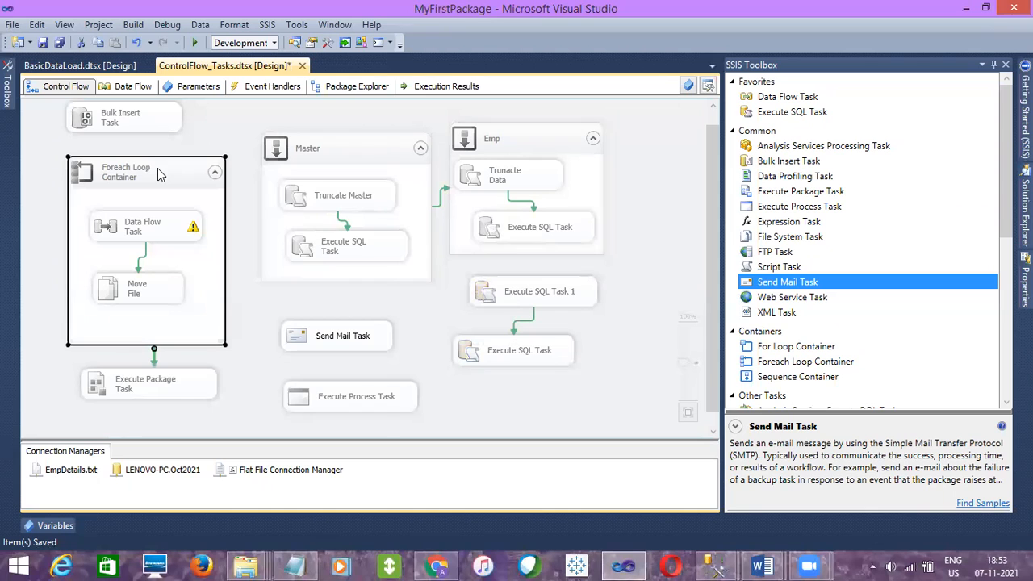
{"action": "right_click", "coordinate": [157, 168]}
{"action": "left_click", "coordinate": [215, 192]}
{"action": "left_click", "coordinate": [60, 44]}
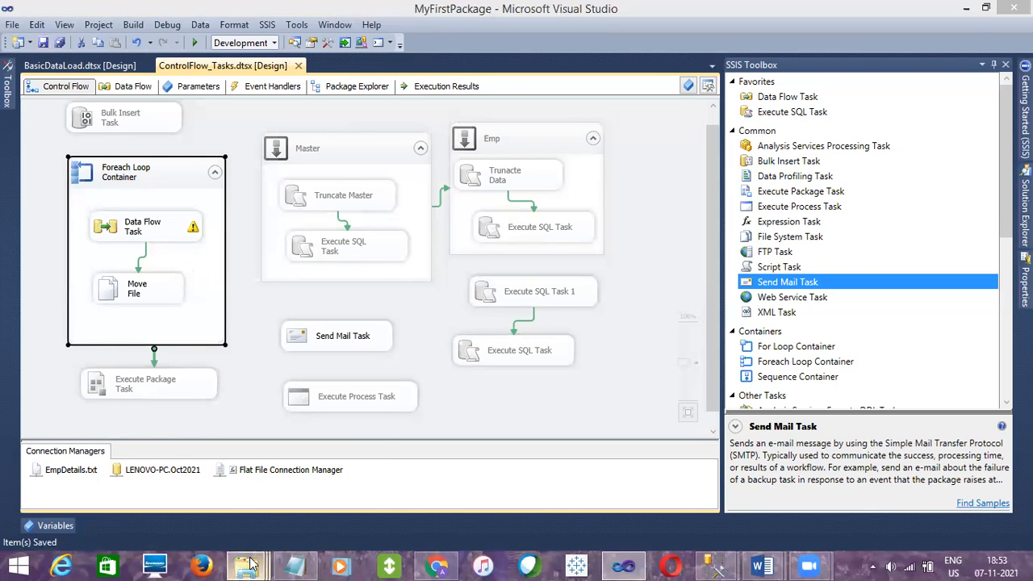
Switch to File Explorer and open the Archive folder under Training Stuff, SSIS Sample files, Source Files
{"action": "mouse_move", "coordinate": [250, 563]}
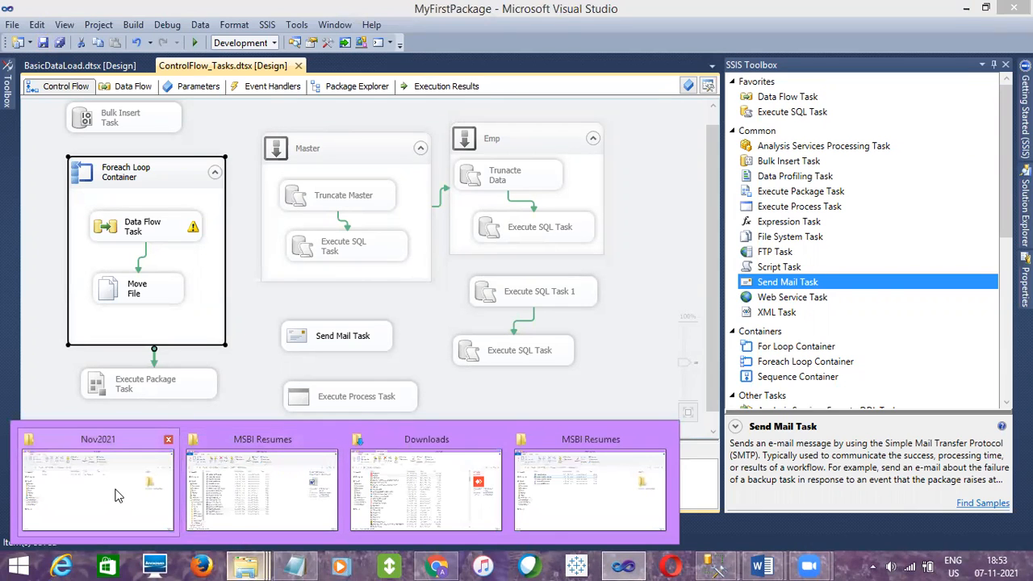
{"action": "left_click", "coordinate": [268, 508]}
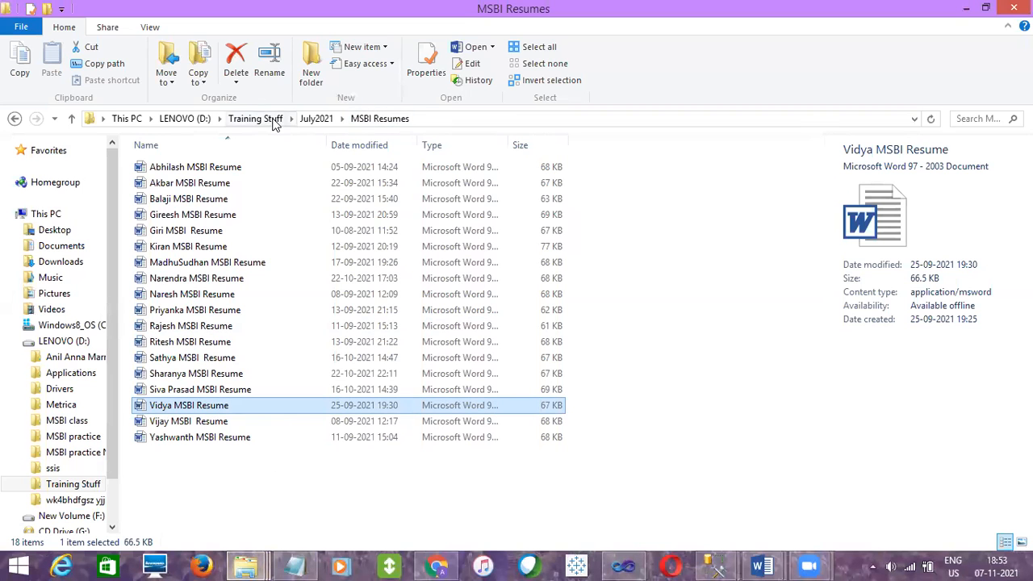
{"action": "left_click", "coordinate": [272, 121]}
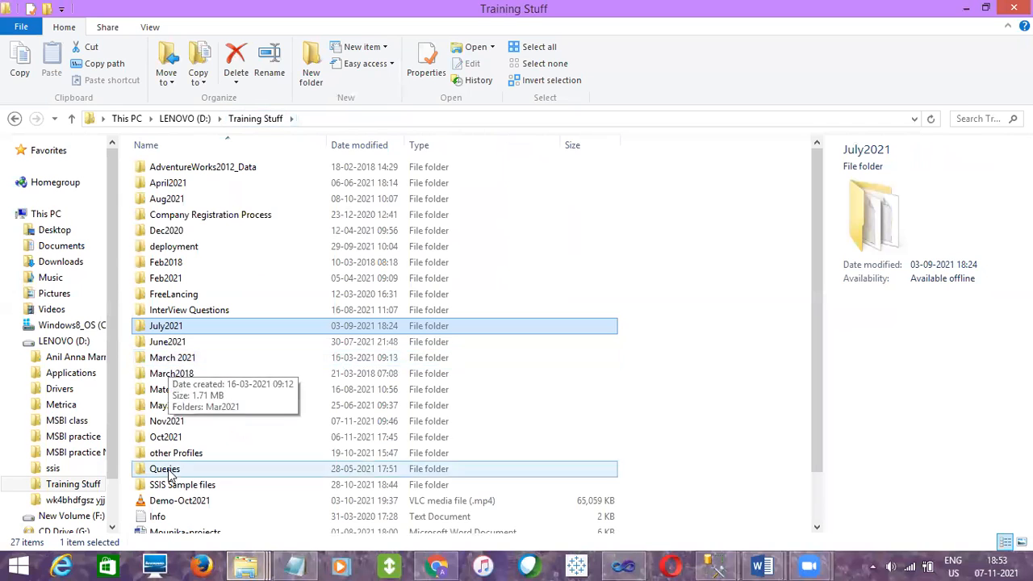
{"action": "double_click", "coordinate": [173, 484]}
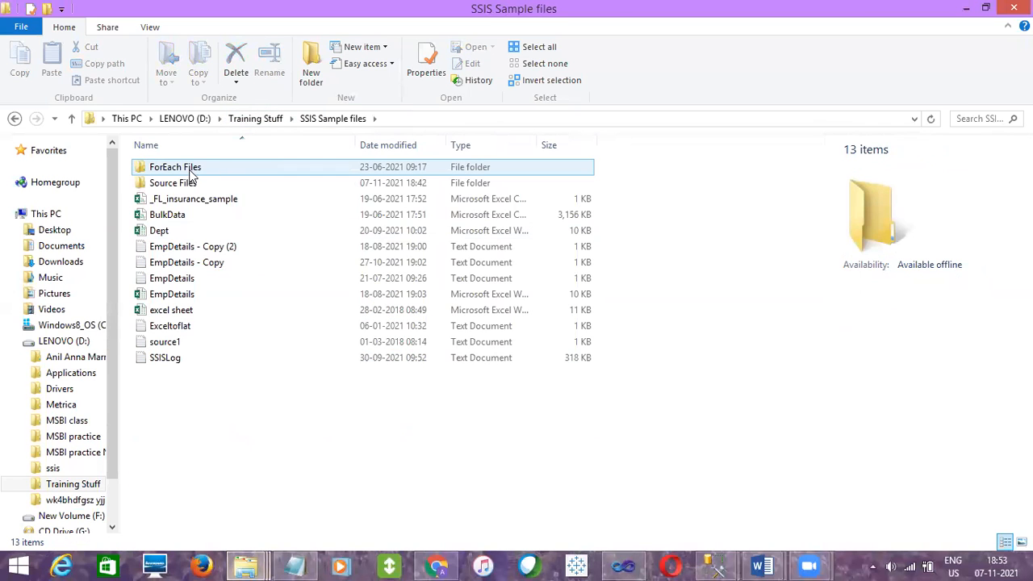
{"action": "double_click", "coordinate": [189, 183]}
{"action": "double_click", "coordinate": [195, 166]}
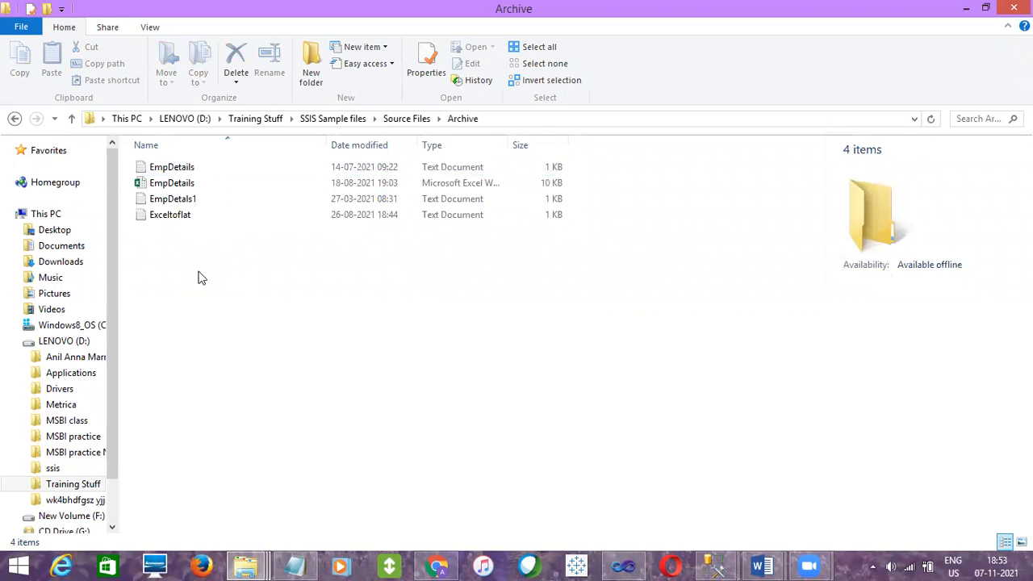
Copy all four Archive files into the Source Files folder, and return to the ControlFlow_Tasks package in Visual Studio
{"action": "key", "text": "ctrl+a"}
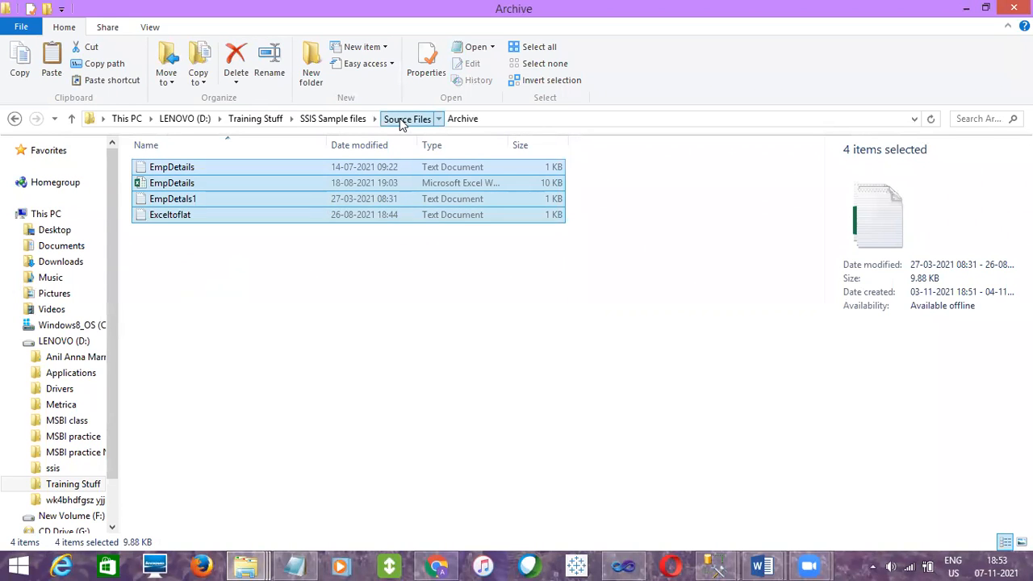
{"action": "left_click", "coordinate": [406, 119]}
{"action": "left_click", "coordinate": [274, 289]}
{"action": "key", "text": "ctrl+v"}
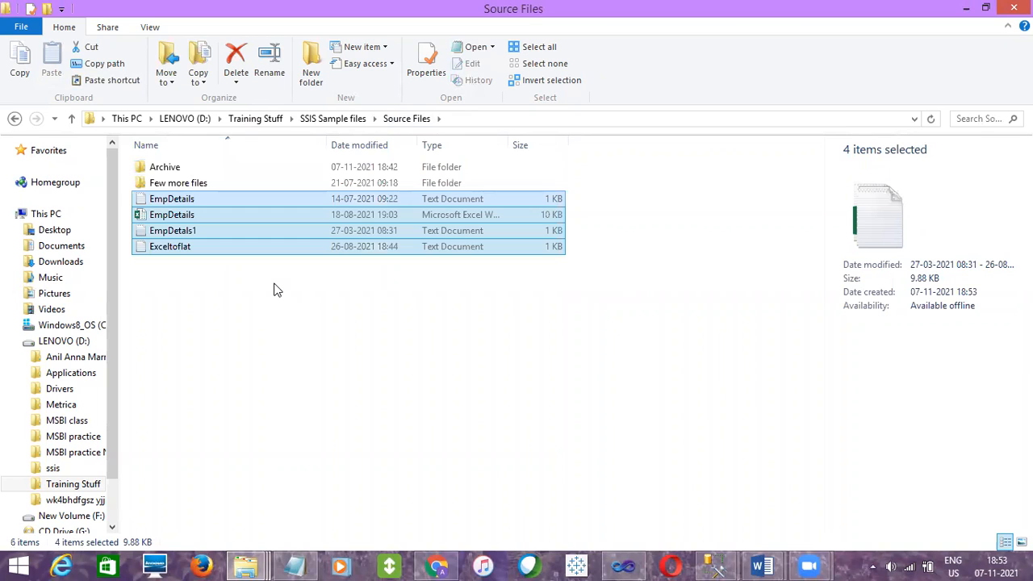
{"action": "left_click", "coordinate": [192, 280]}
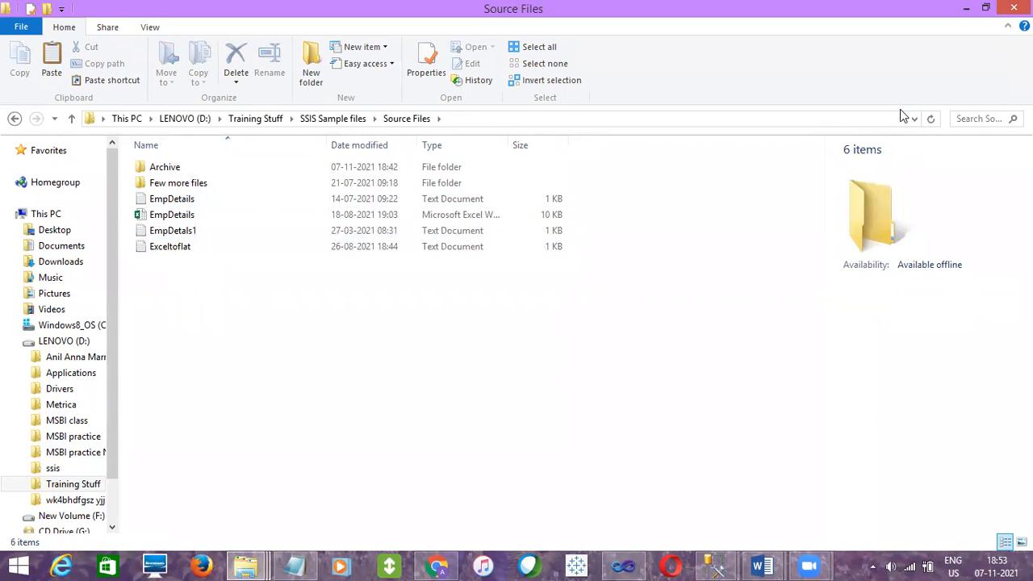
{"action": "left_click", "coordinate": [628, 563]}
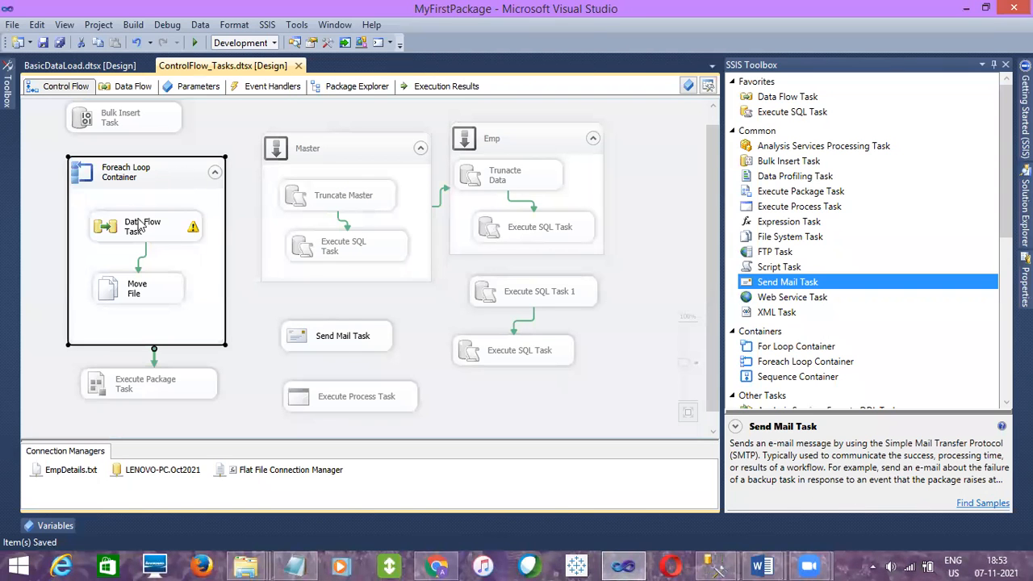
{"action": "left_click", "coordinate": [239, 303]}
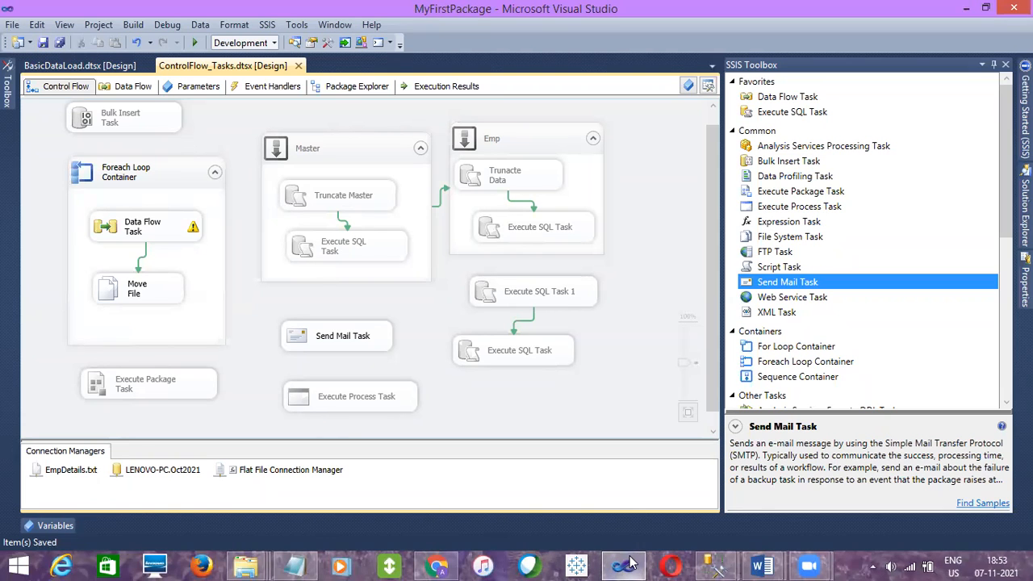
Switch to SQL Server Management Studio and view the Oct2021 job's step list, closing its properties without changes
{"action": "mouse_move", "coordinate": [710, 565]}
{"action": "left_click", "coordinate": [780, 510]}
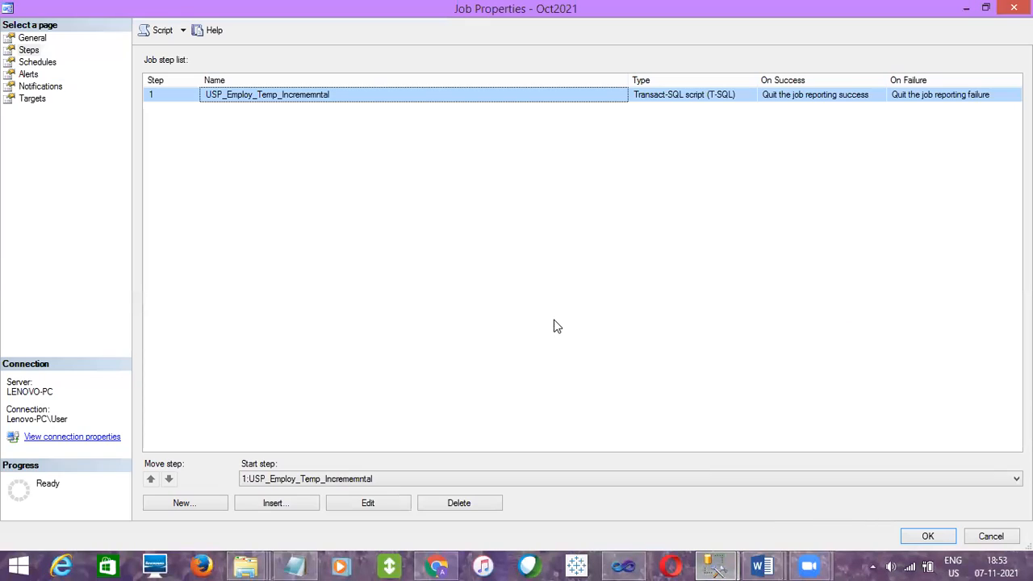
{"action": "left_click", "coordinate": [990, 539]}
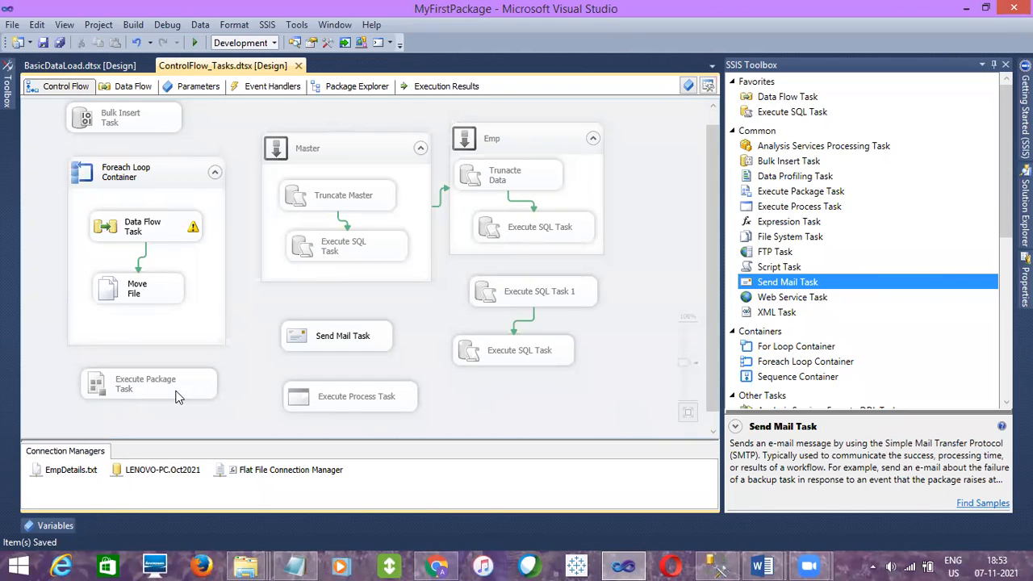
{"action": "left_click", "coordinate": [702, 564]}
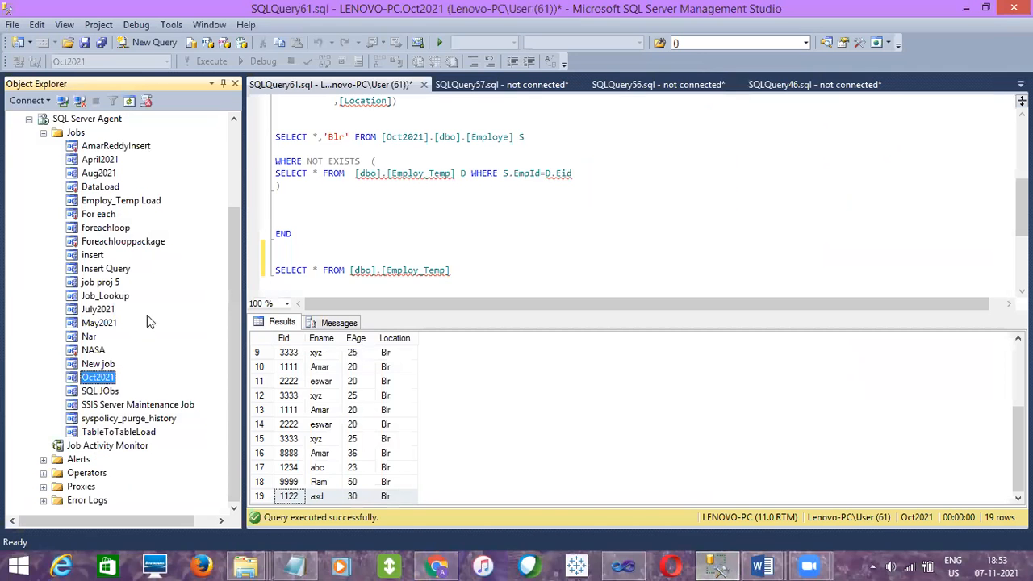
{"action": "double_click", "coordinate": [95, 378]}
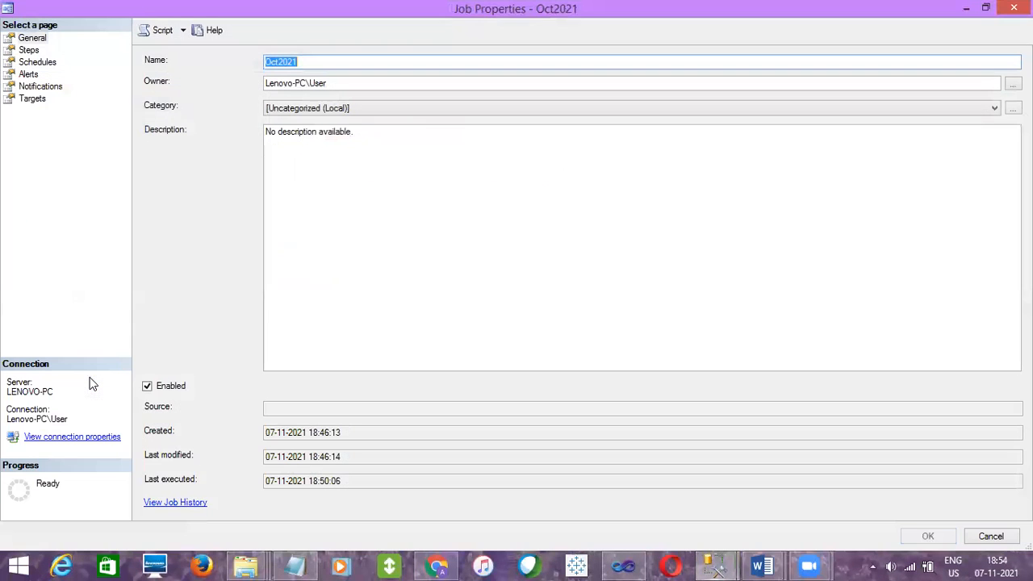
{"action": "left_click", "coordinate": [33, 50]}
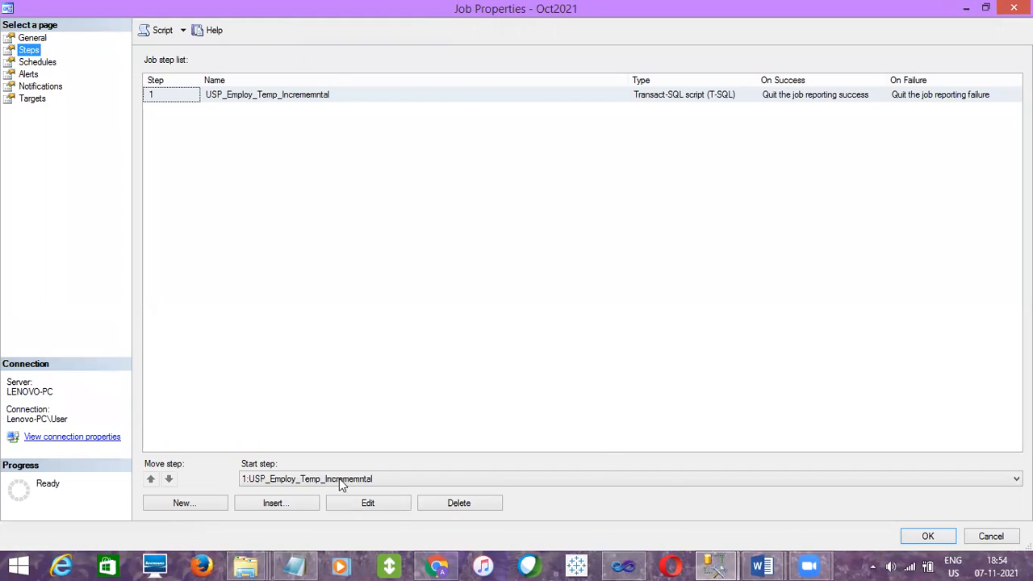
{"action": "left_click", "coordinate": [993, 537]}
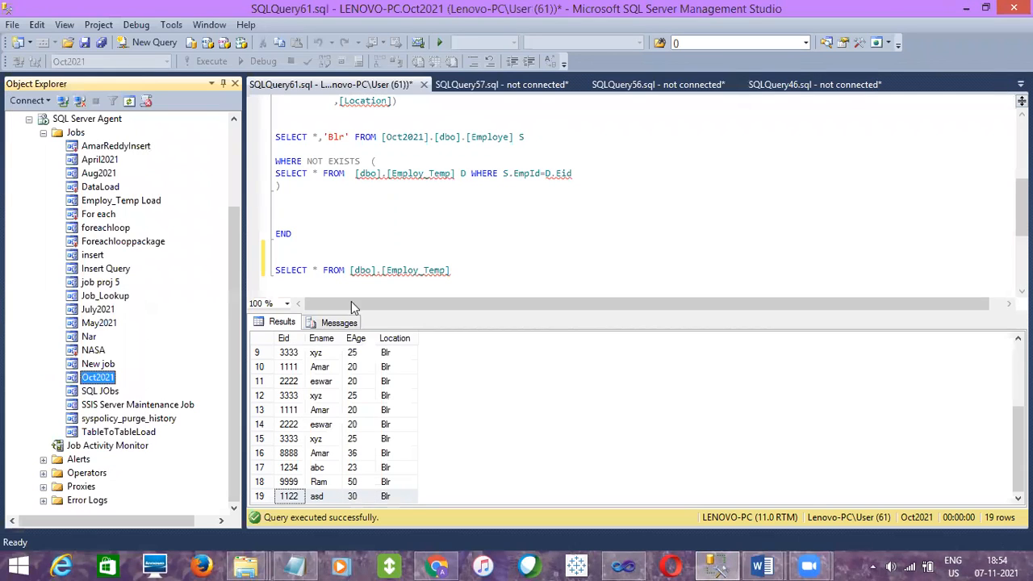
Start a new step in the Oct2021 job and name it ControlFlow_Tasks, copying the package's name from the Visual Studio project
{"action": "double_click", "coordinate": [94, 383]}
{"action": "left_click", "coordinate": [28, 51]}
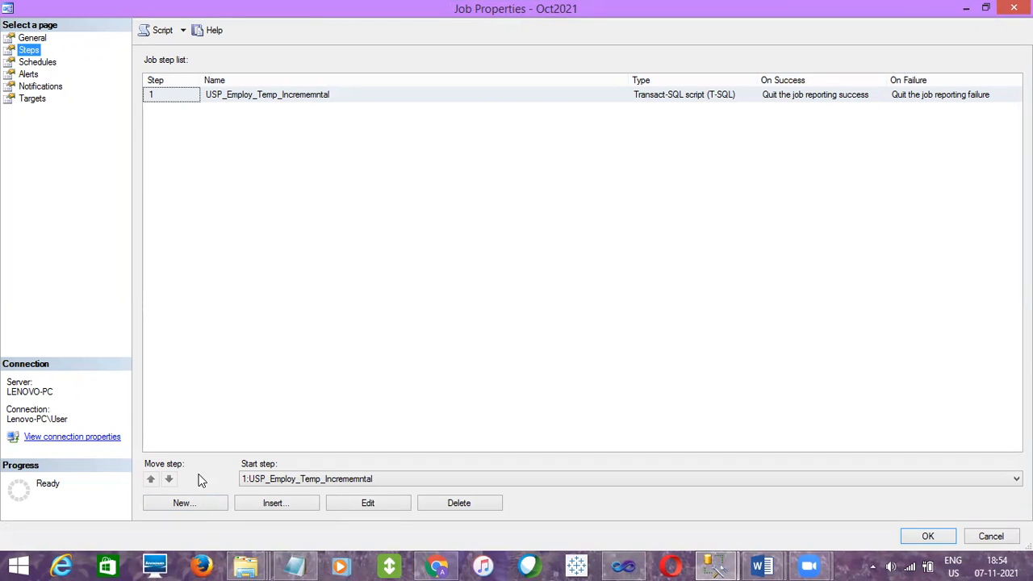
{"action": "left_click", "coordinate": [179, 508]}
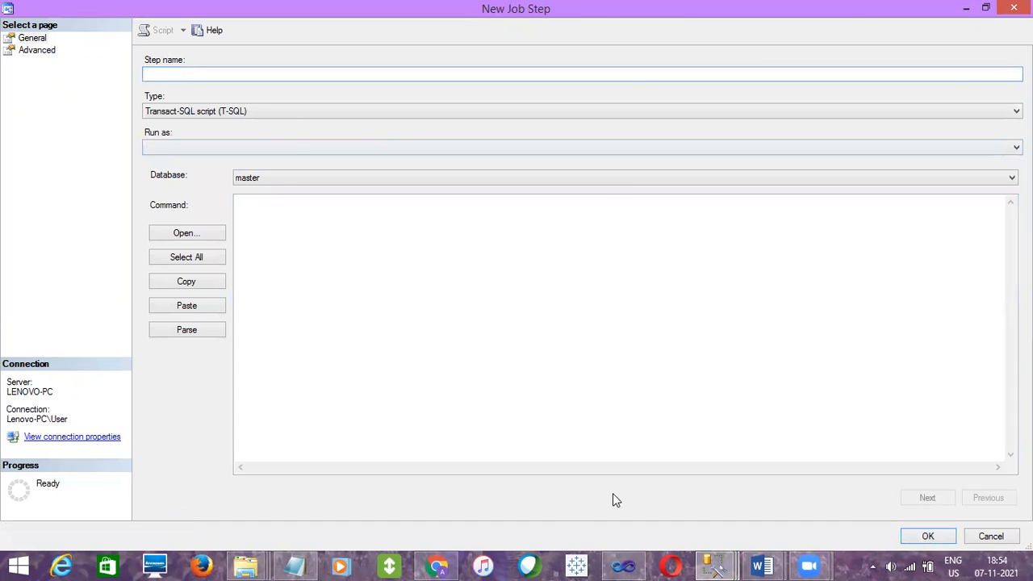
{"action": "left_click", "coordinate": [623, 566]}
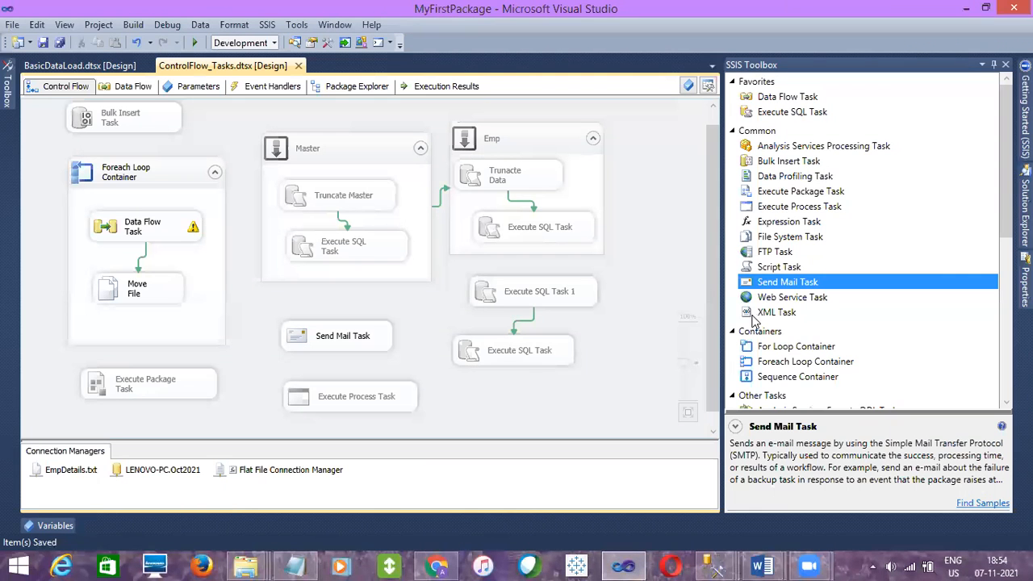
{"action": "left_click", "coordinate": [1025, 194]}
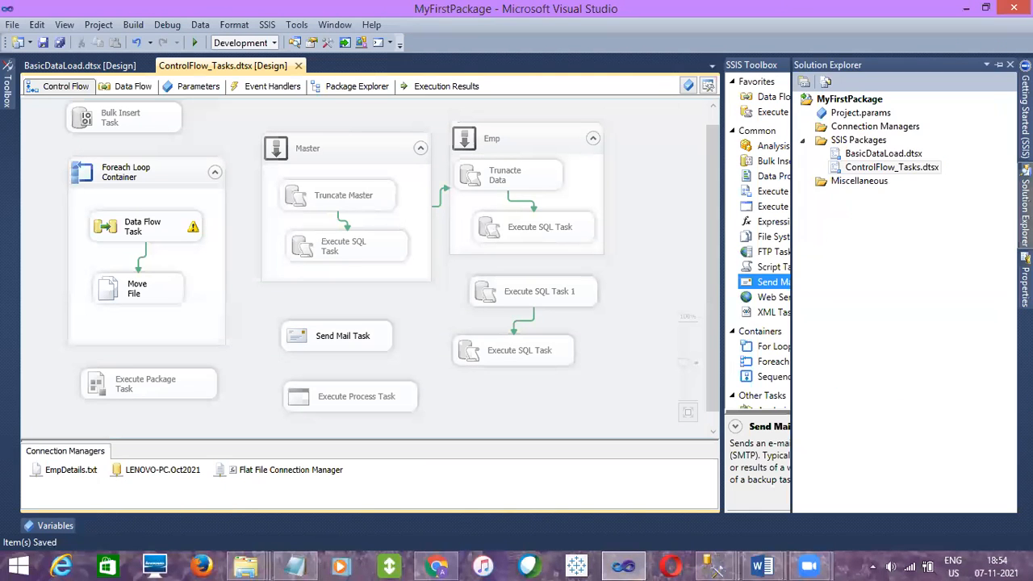
{"action": "left_click", "coordinate": [922, 169]}
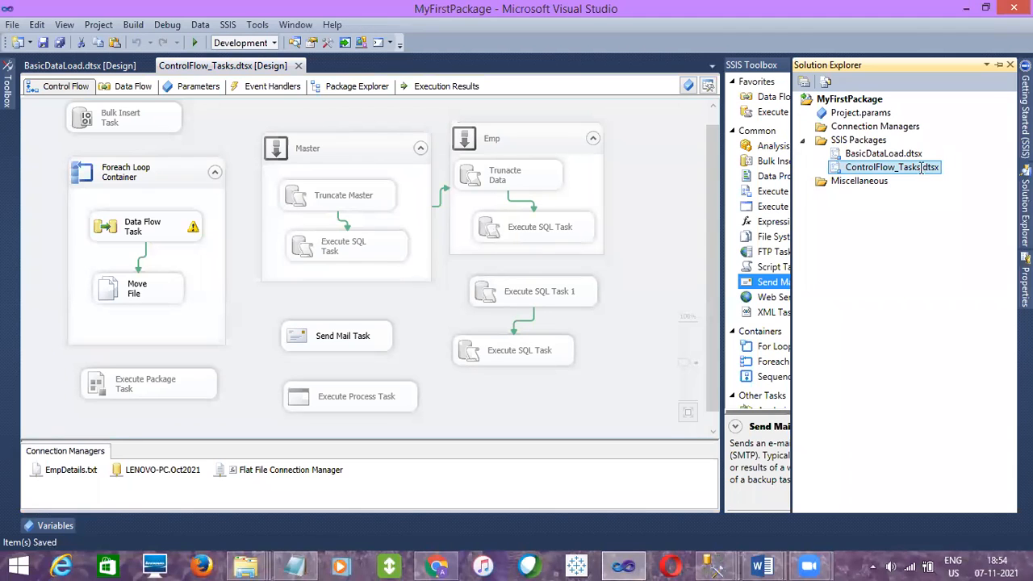
{"action": "left_click", "coordinate": [921, 167]}
{"action": "left_click_drag", "start_coordinate": [921, 167], "coordinate": [842, 168]}
{"action": "key", "text": "ctrl+c"}
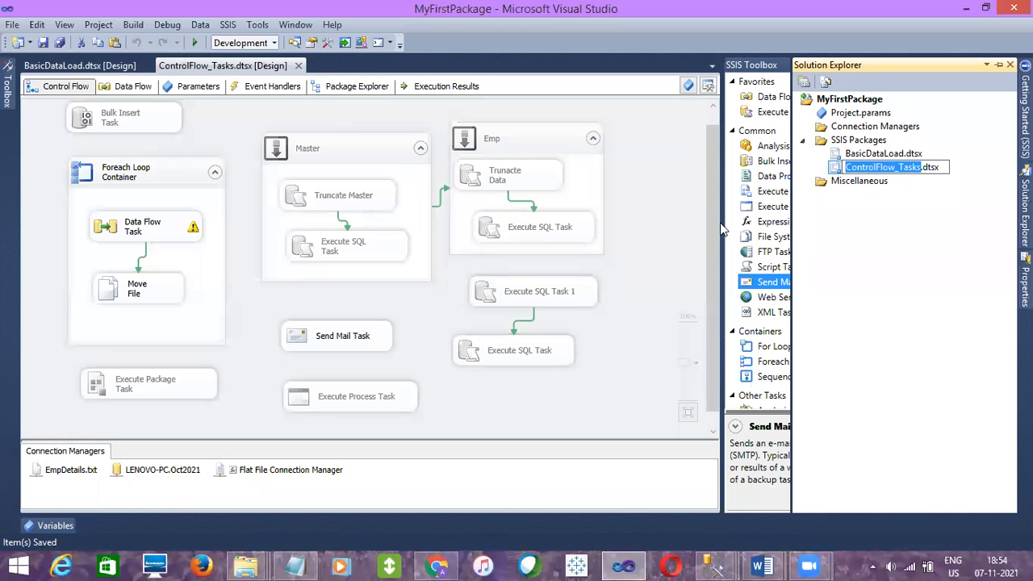
{"action": "left_click", "coordinate": [670, 247]}
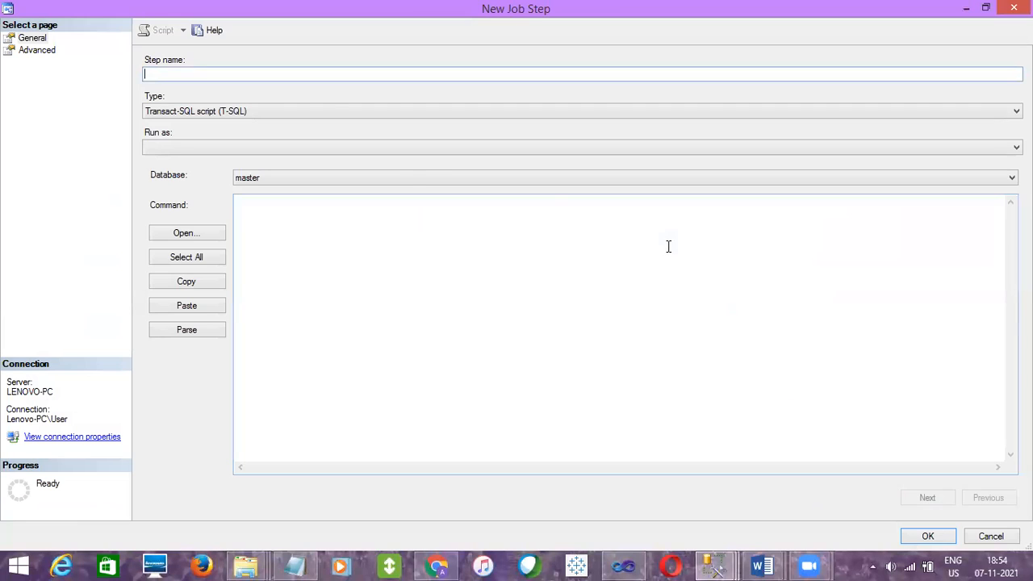
{"action": "key", "text": "ctrl+v"}
Set the job step's type to SQL Server Integration Services Package and its package source to File system
{"action": "left_click", "coordinate": [225, 112]}
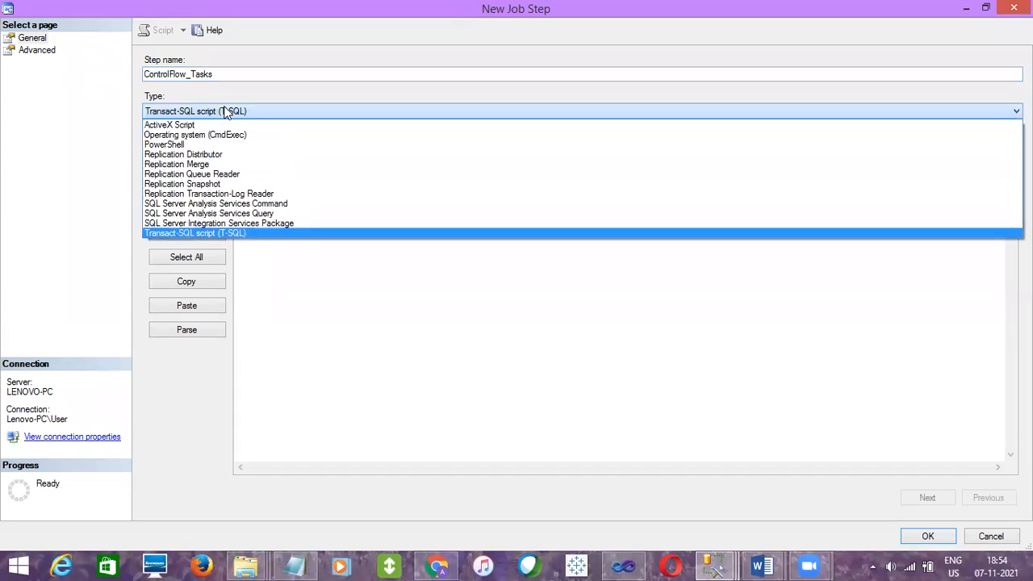
{"action": "left_click", "coordinate": [198, 224]}
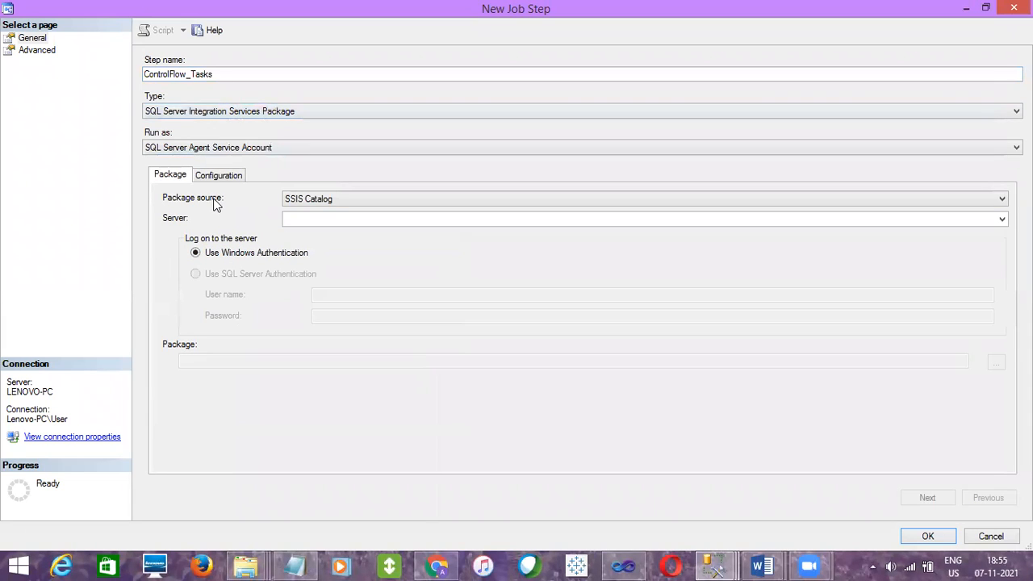
{"action": "left_click", "coordinate": [295, 204]}
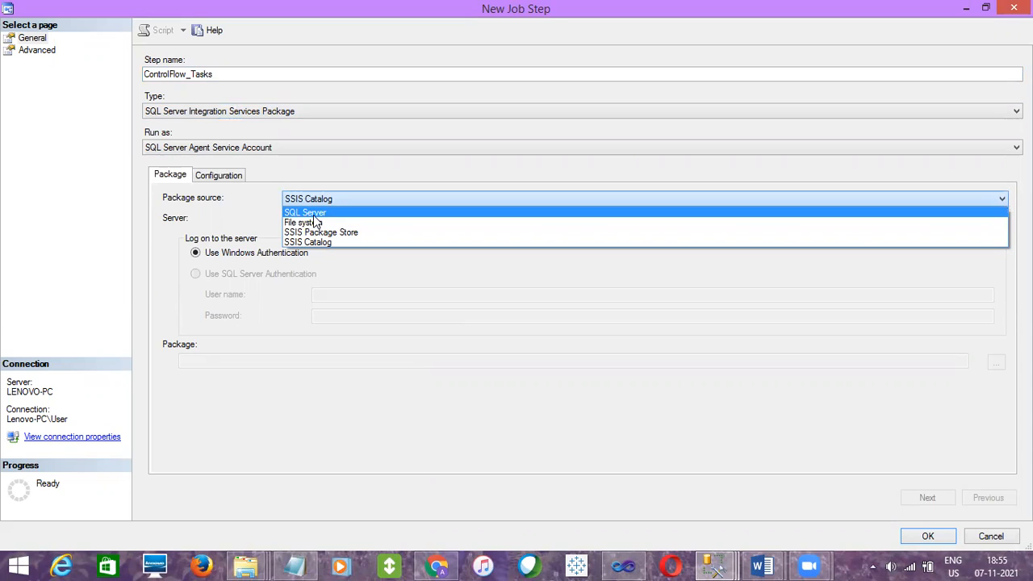
{"action": "left_click", "coordinate": [314, 213]}
{"action": "left_click", "coordinate": [330, 218]}
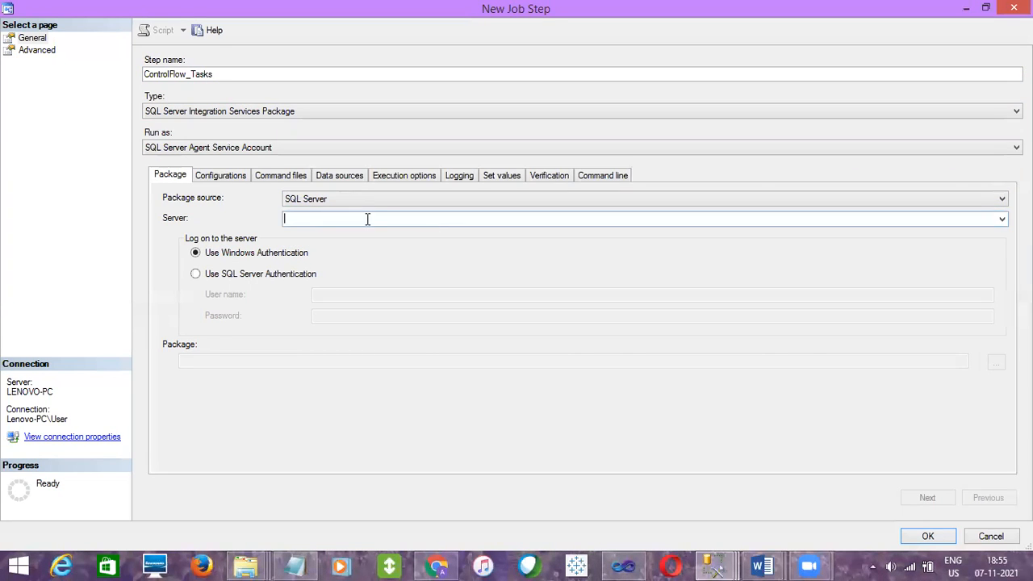
{"action": "left_click", "coordinate": [382, 201]}
{"action": "left_click", "coordinate": [333, 223]}
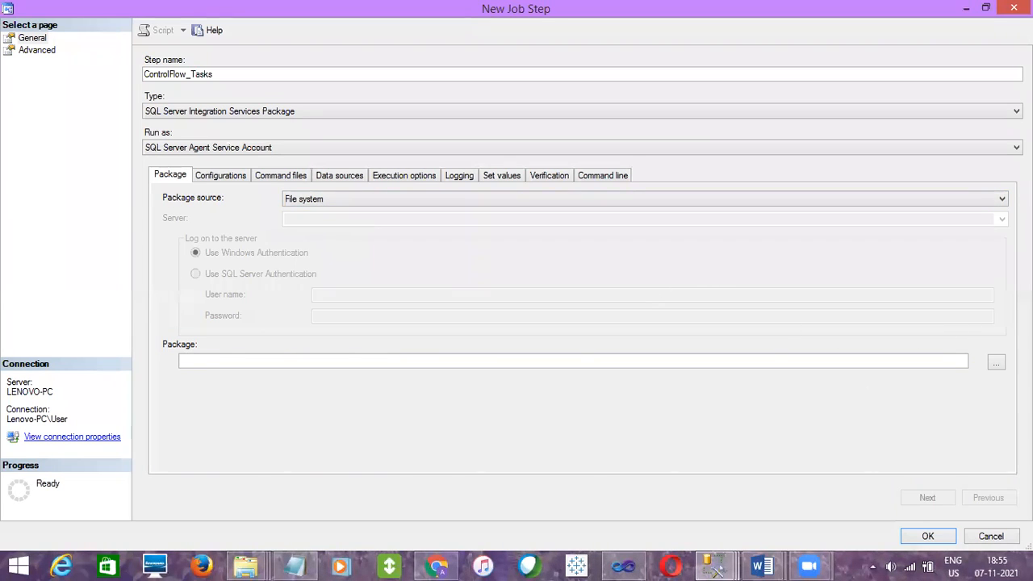
Choose ControlFlow_Tasks.dtsx from D:\Training Stuff\Oct2021\SSIS\MyFirstPackage\MyFirstPackage as the job step's package
{"action": "left_click", "coordinate": [995, 364]}
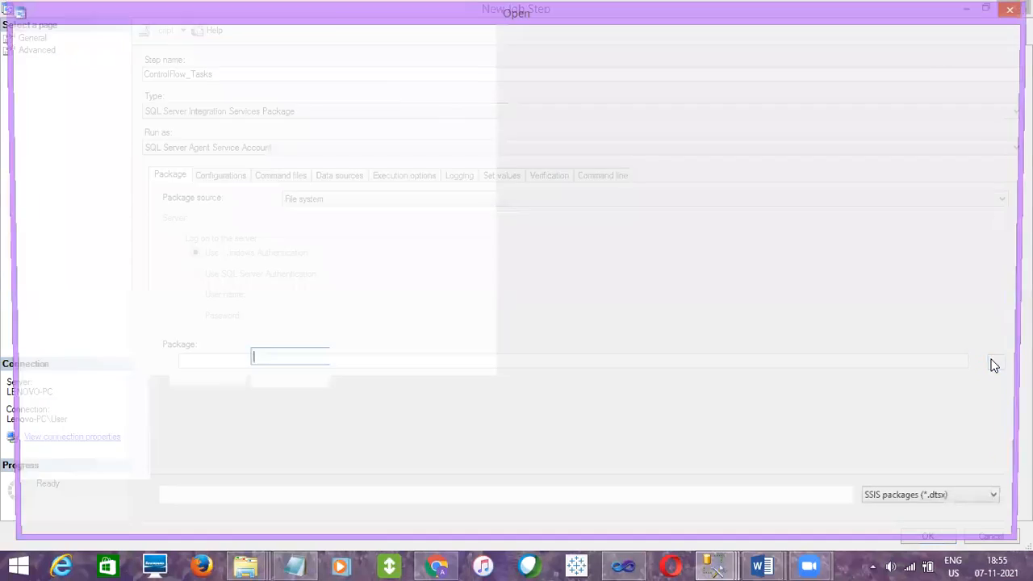
{"action": "left_click", "coordinate": [319, 37]}
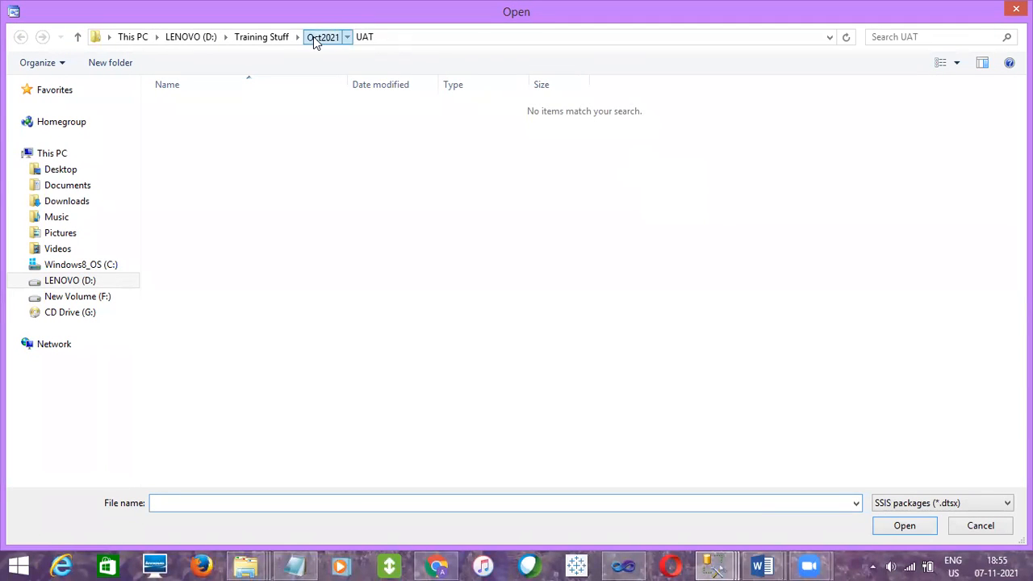
{"action": "double_click", "coordinate": [172, 151]}
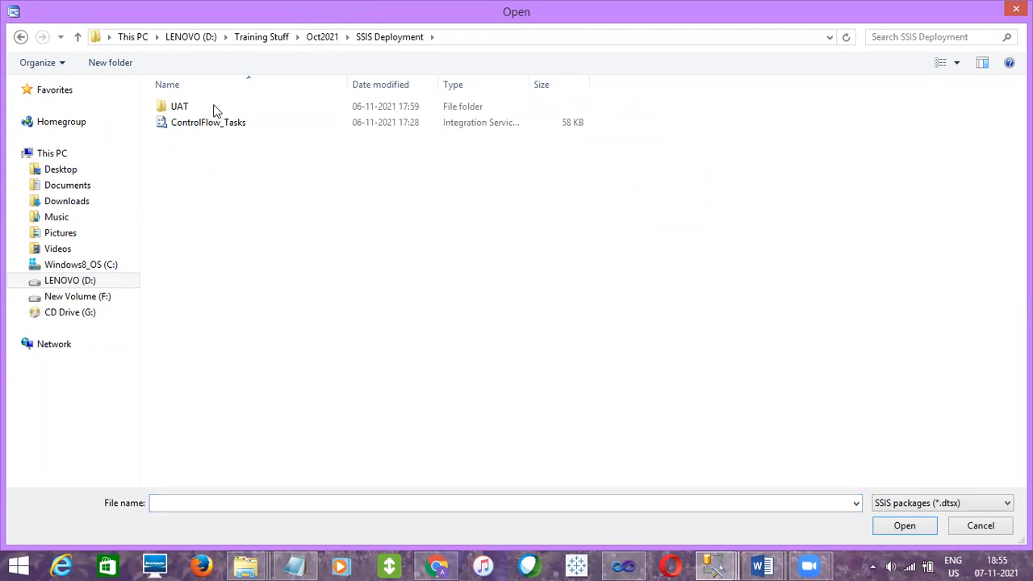
{"action": "left_click", "coordinate": [320, 41]}
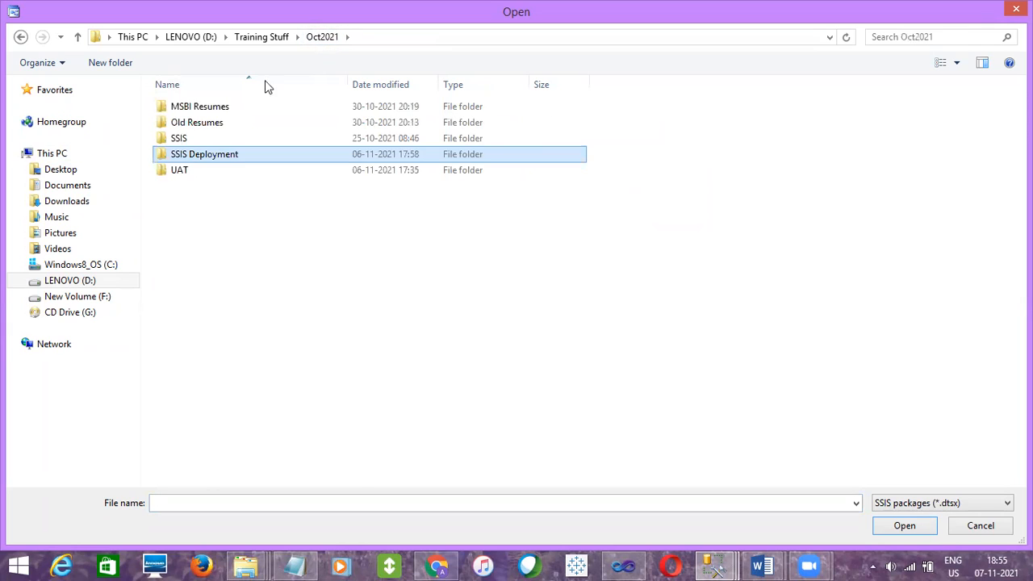
{"action": "left_click", "coordinate": [197, 138]}
{"action": "double_click", "coordinate": [197, 138]}
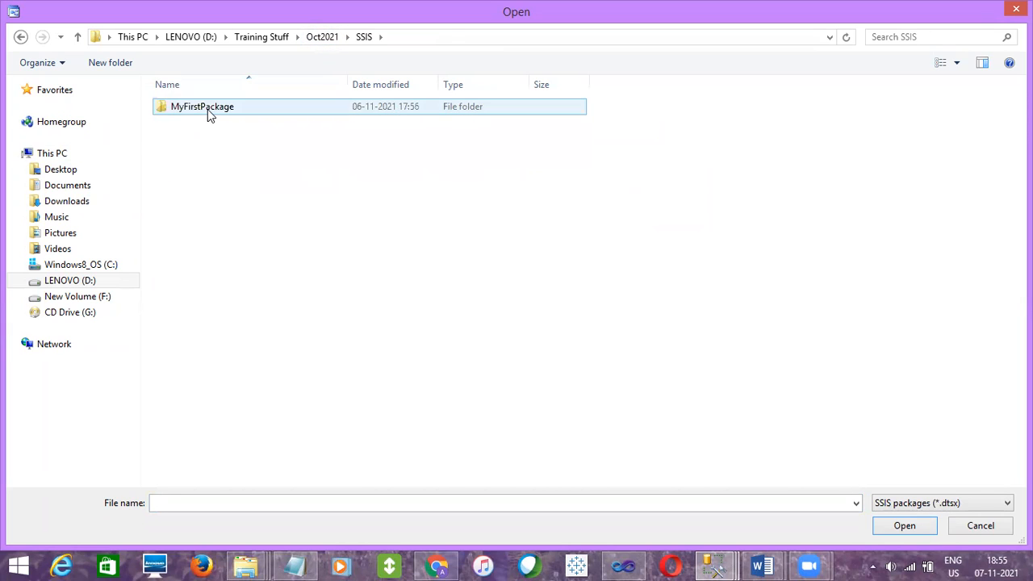
{"action": "double_click", "coordinate": [207, 115]}
{"action": "double_click", "coordinate": [207, 113]}
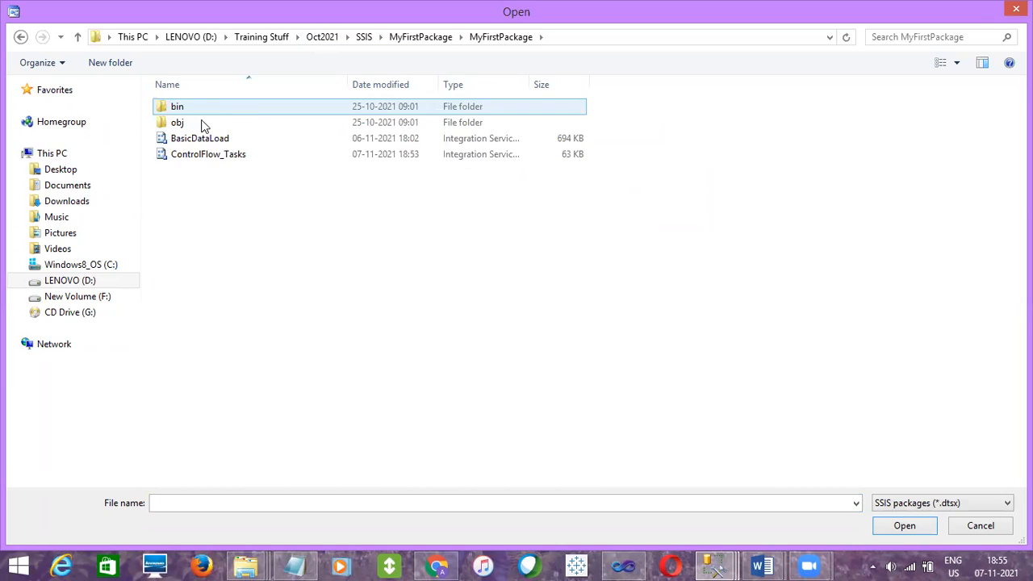
{"action": "left_click", "coordinate": [189, 158]}
{"action": "double_click", "coordinate": [187, 159]}
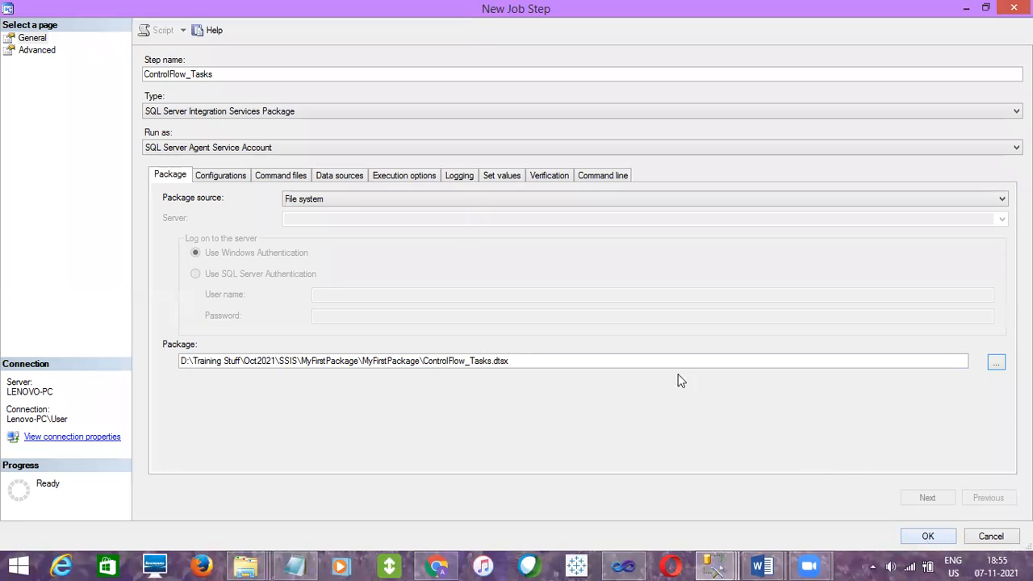
Review the job step's configuration files and data sources, comparing the connection managers with those of the package in Visual Studio
{"action": "left_click", "coordinate": [210, 174]}
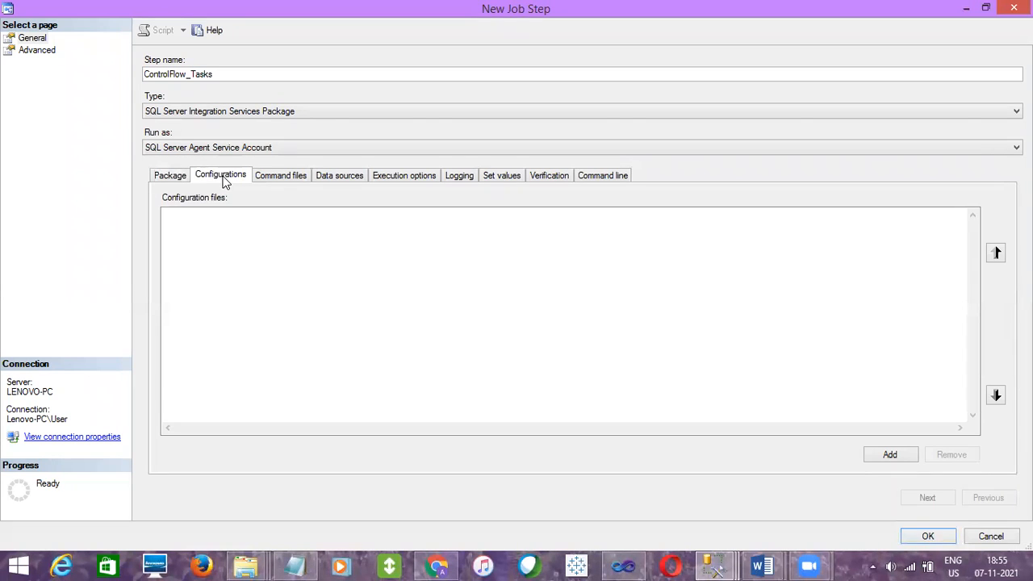
{"action": "left_click", "coordinate": [890, 453]}
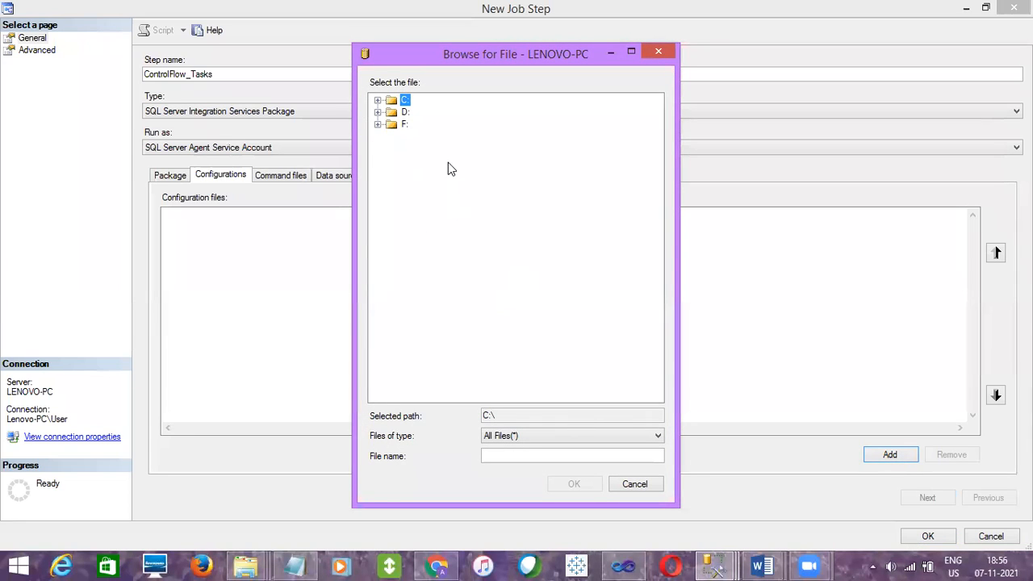
{"action": "left_click", "coordinate": [655, 485]}
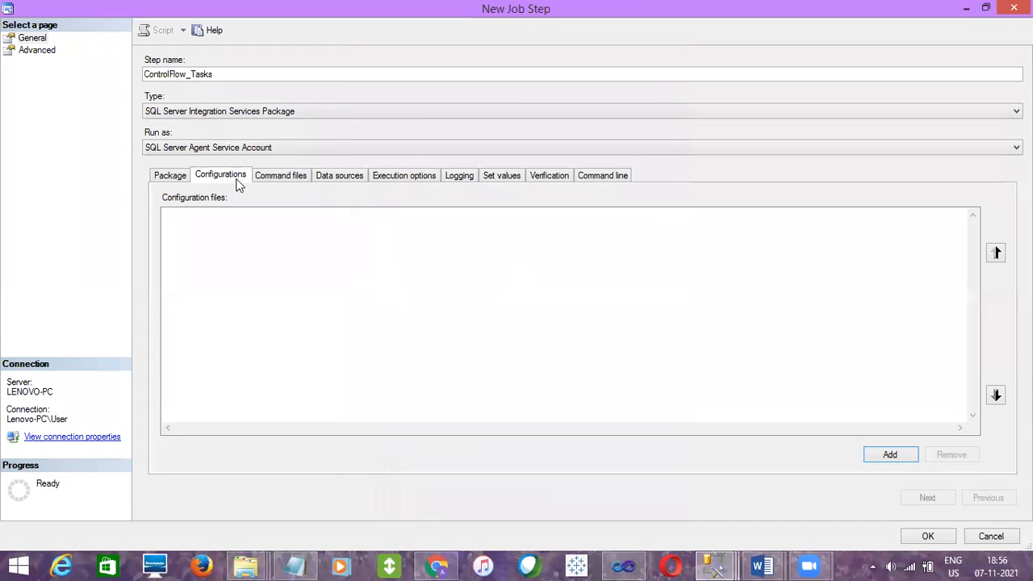
{"action": "left_click", "coordinate": [337, 179]}
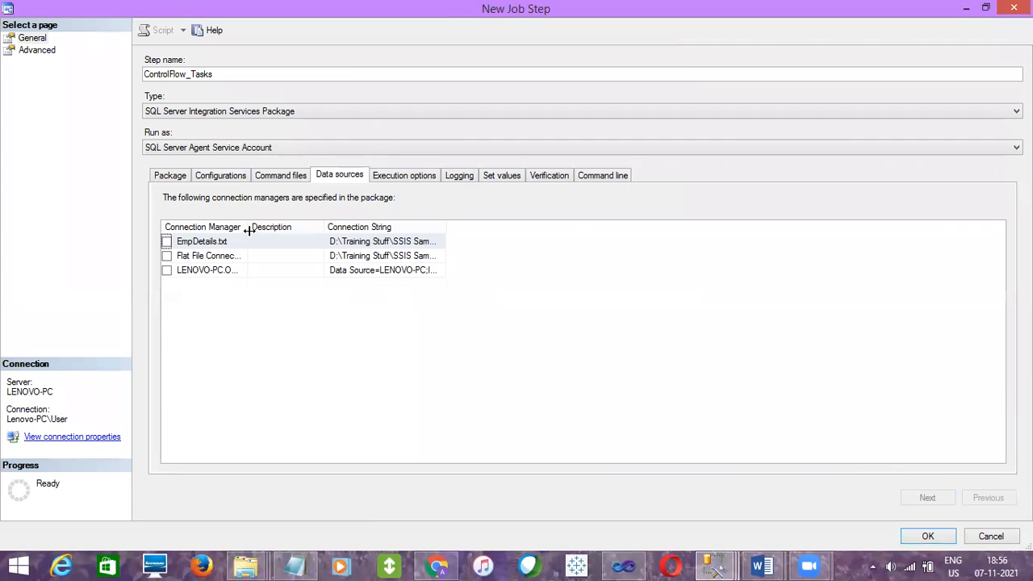
{"action": "left_click_drag", "start_coordinate": [246, 227], "coordinate": [376, 258]}
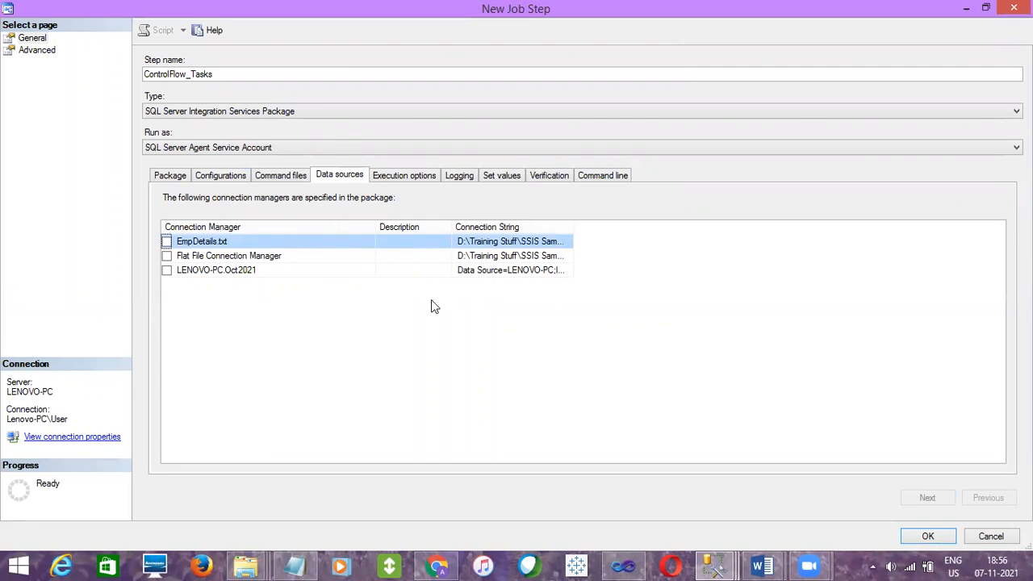
{"action": "left_click", "coordinate": [615, 565]}
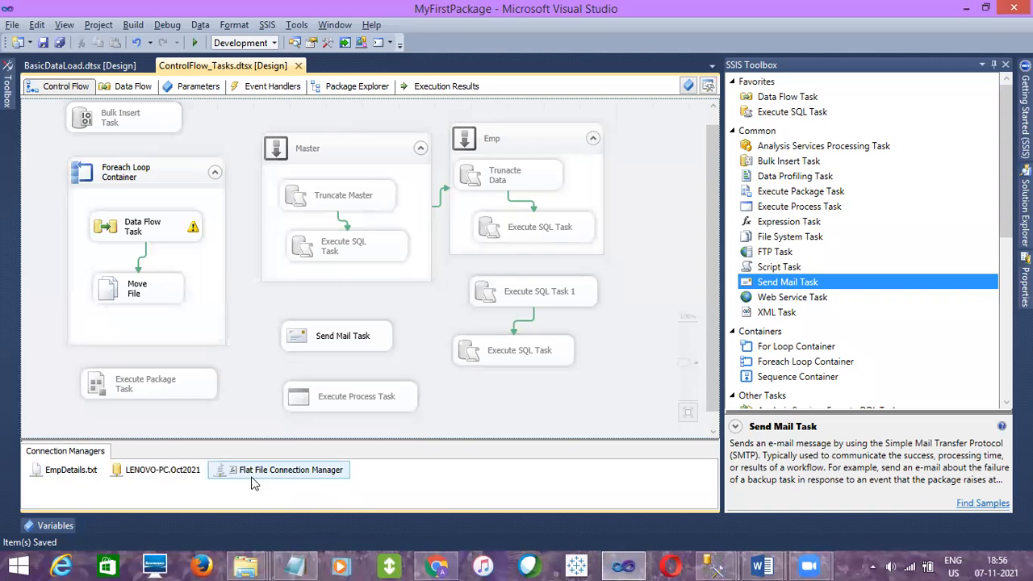
{"action": "left_click", "coordinate": [642, 565]}
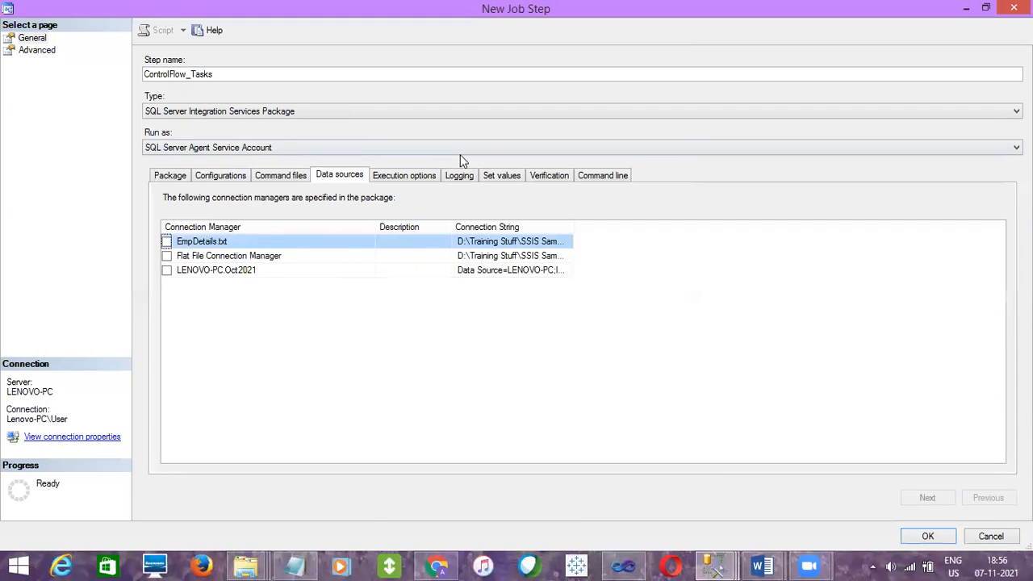
Add the ControlFlow_Tasks step to the Oct2021 job and try to save the job, declining the proposed step flow
{"action": "left_click", "coordinate": [168, 179]}
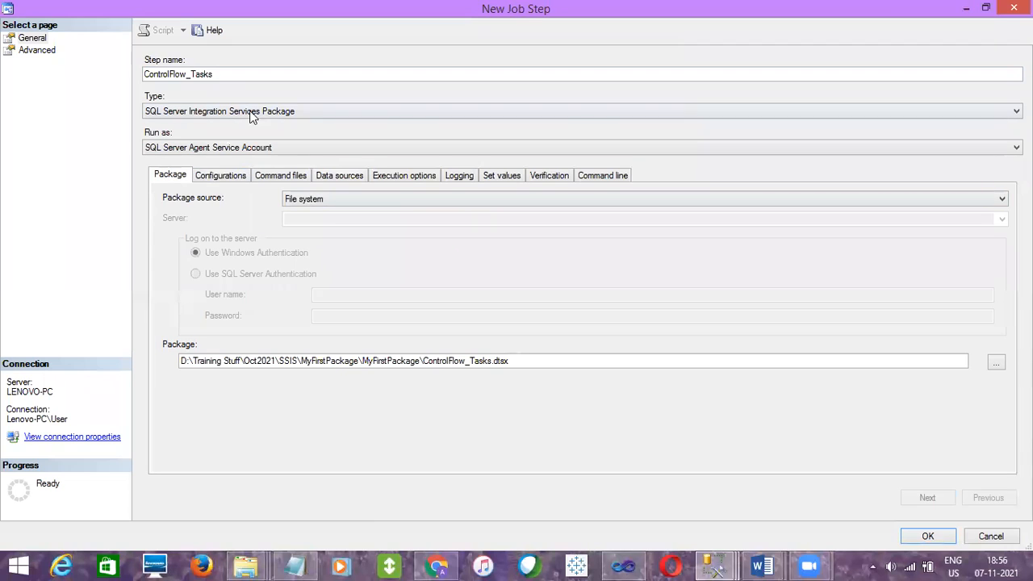
{"action": "left_click", "coordinate": [928, 536]}
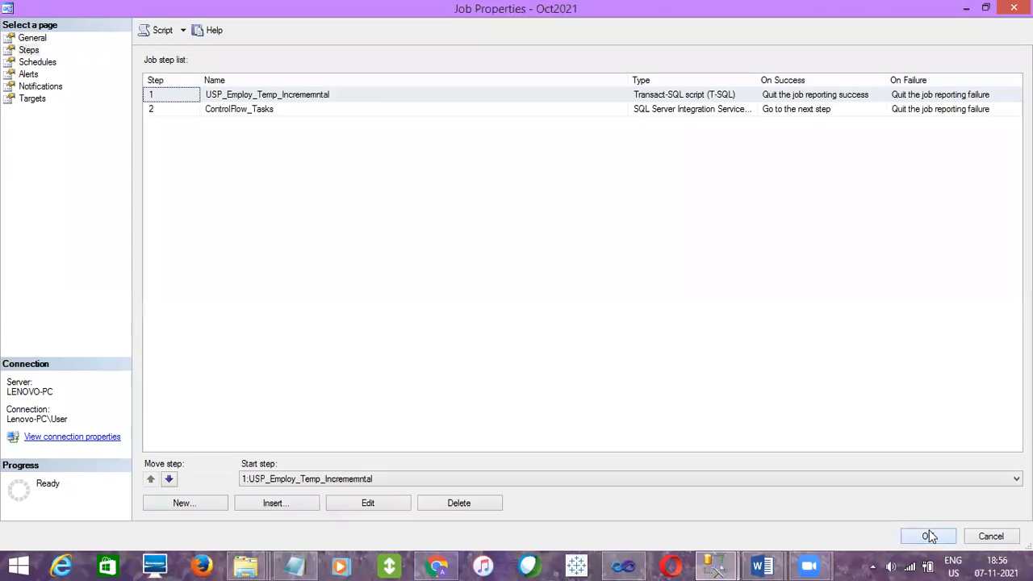
{"action": "left_click", "coordinate": [928, 536]}
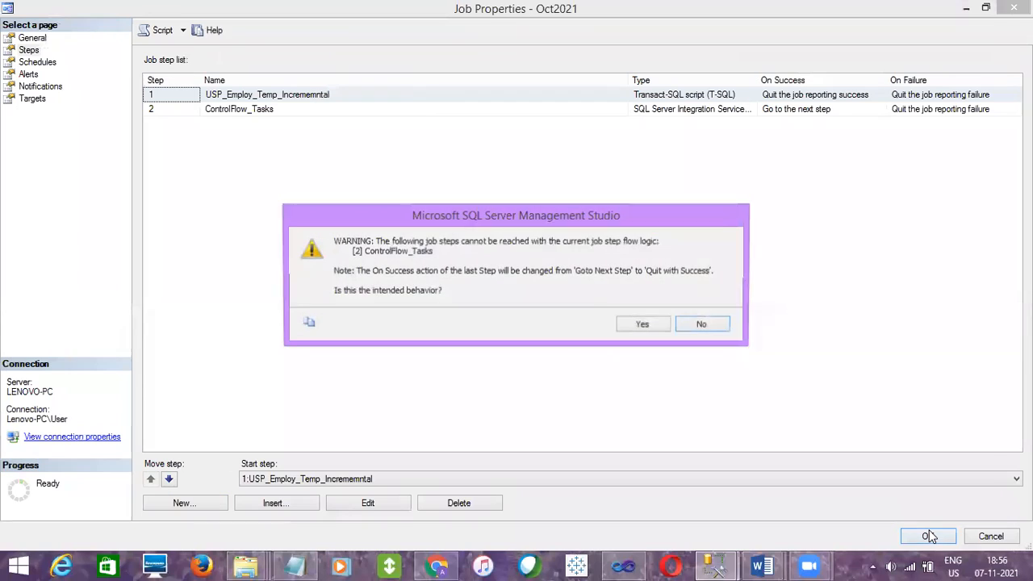
{"action": "left_click", "coordinate": [688, 326]}
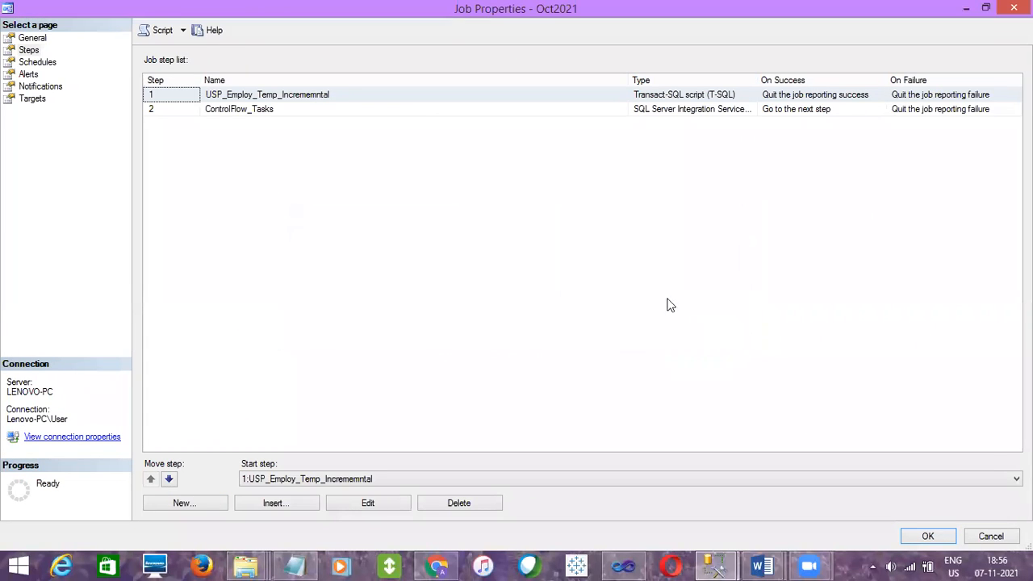
Examine the types and the on-success and on-failure actions of both steps in the Oct2021 job
{"action": "left_click", "coordinate": [593, 115]}
{"action": "left_click", "coordinate": [661, 96]}
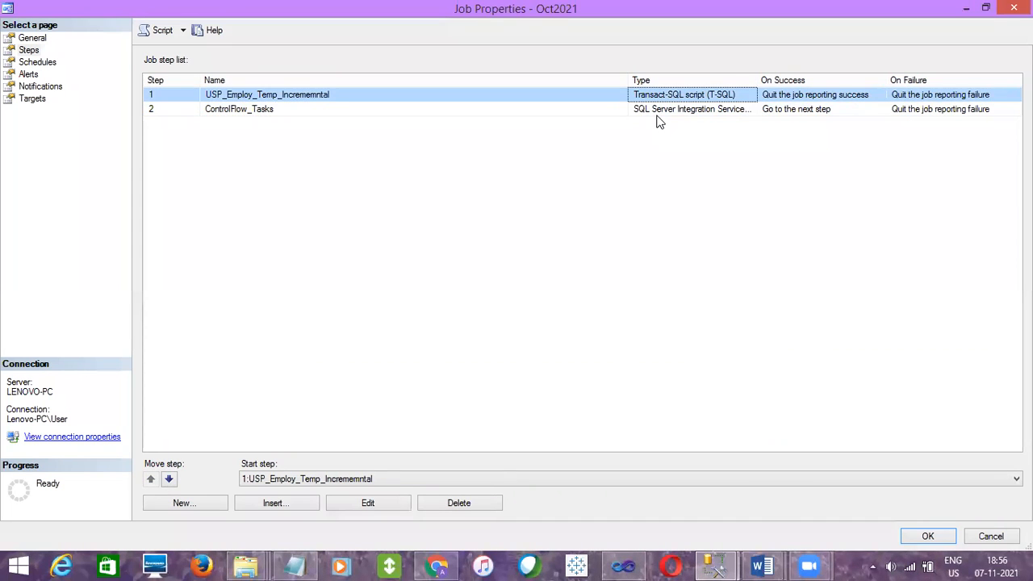
{"action": "left_click", "coordinate": [647, 114]}
{"action": "left_click", "coordinate": [576, 95]}
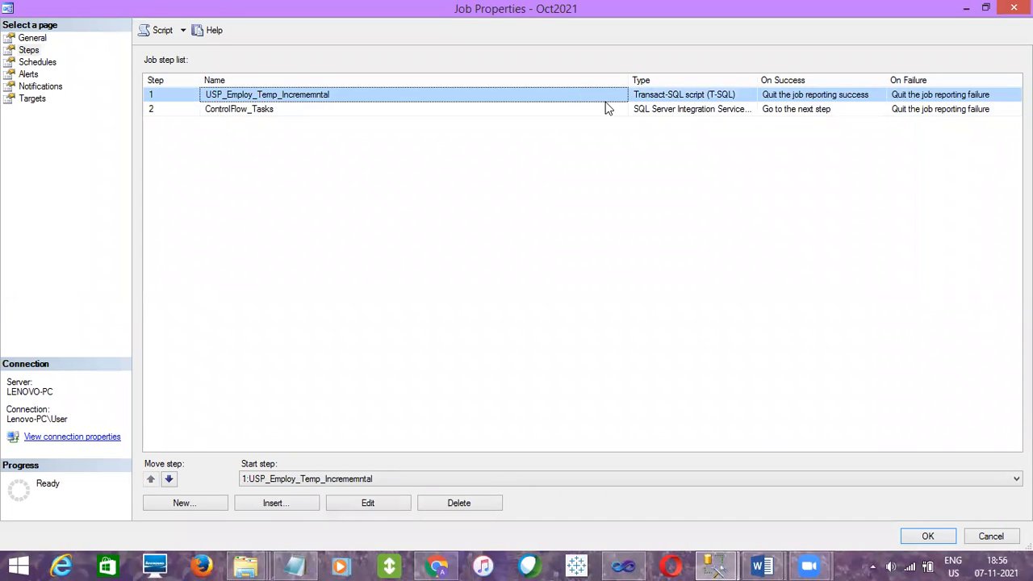
{"action": "left_click", "coordinate": [606, 106]}
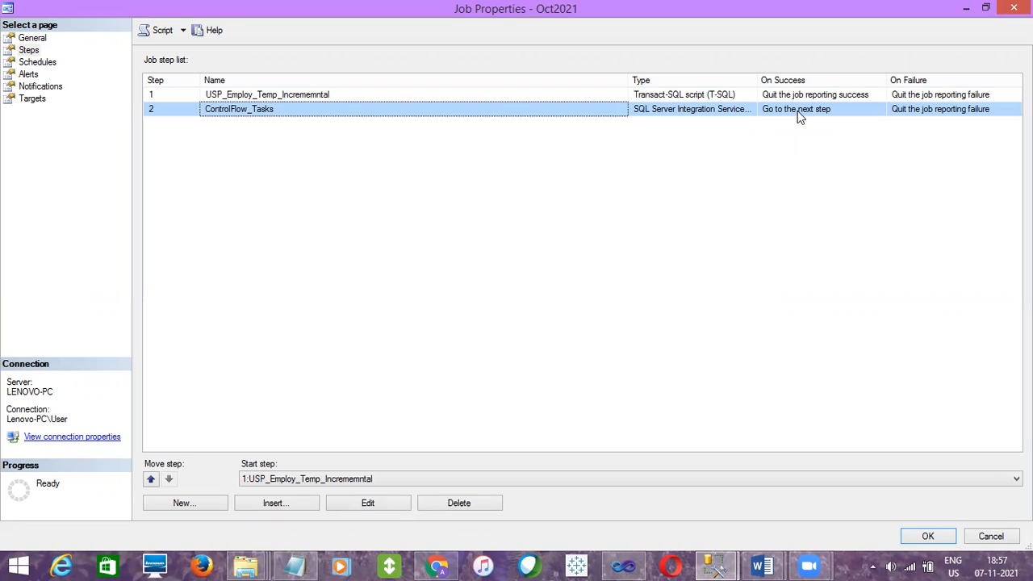
{"action": "left_click", "coordinate": [802, 96]}
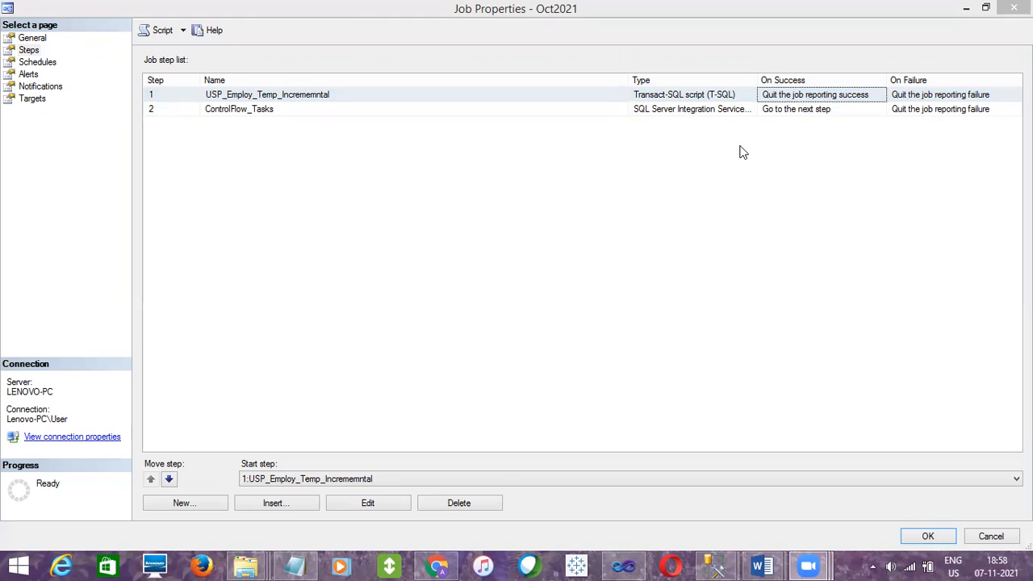
{"action": "left_click", "coordinate": [705, 181]}
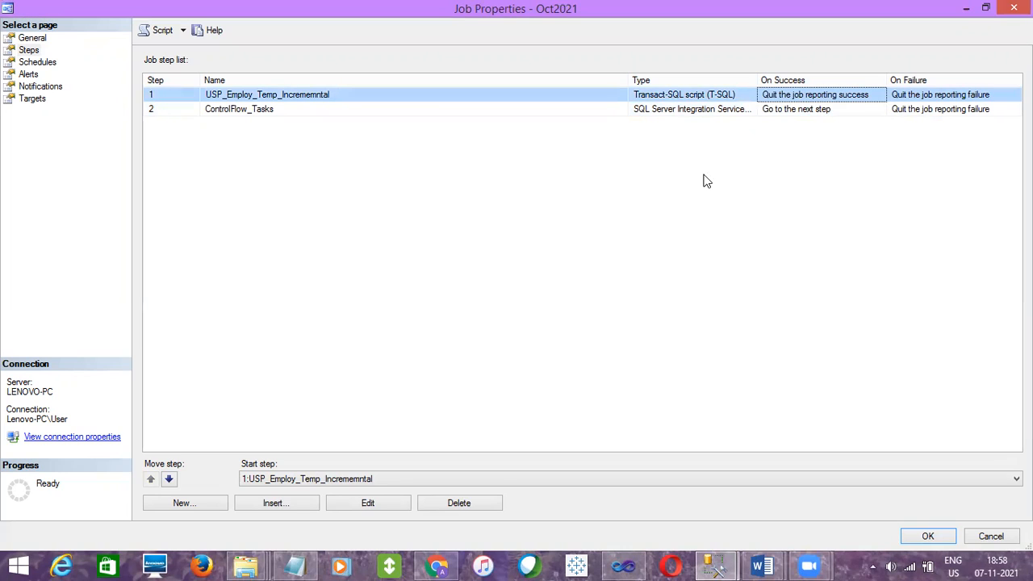
{"action": "left_click", "coordinate": [779, 110]}
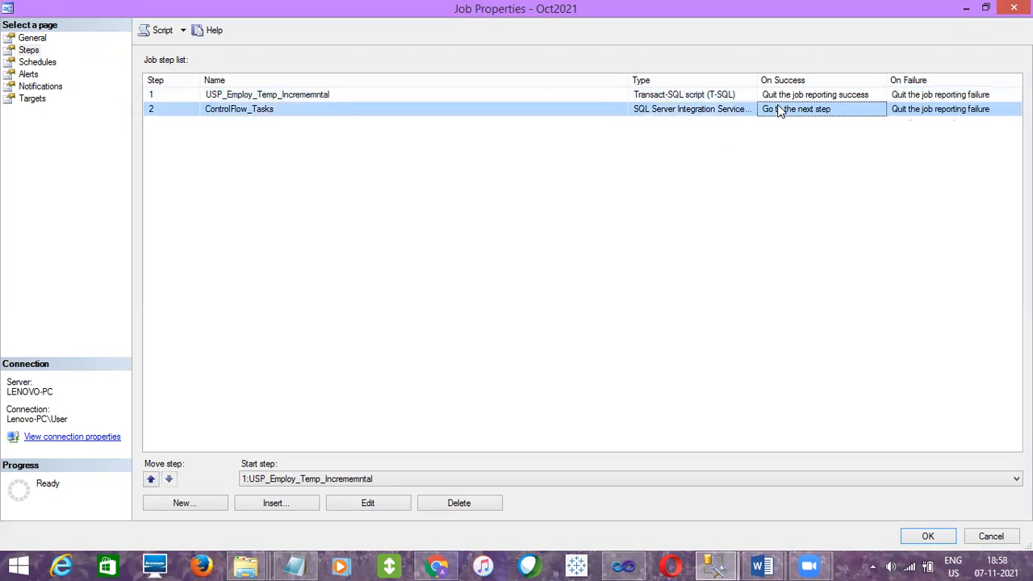
{"action": "left_click", "coordinate": [914, 97]}
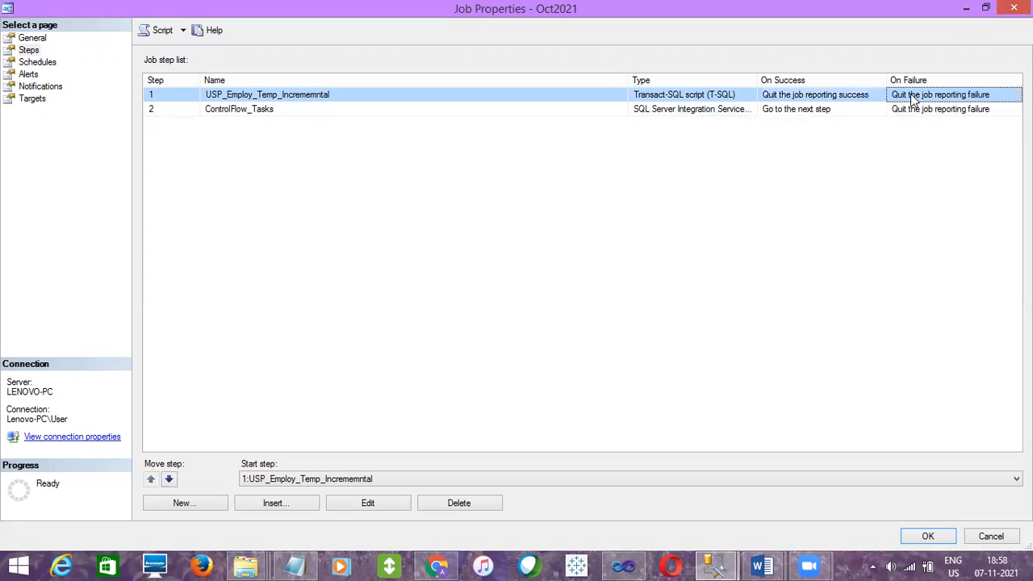
{"action": "left_click", "coordinate": [577, 110]}
{"action": "left_click", "coordinate": [576, 94]}
{"action": "left_click", "coordinate": [576, 104]}
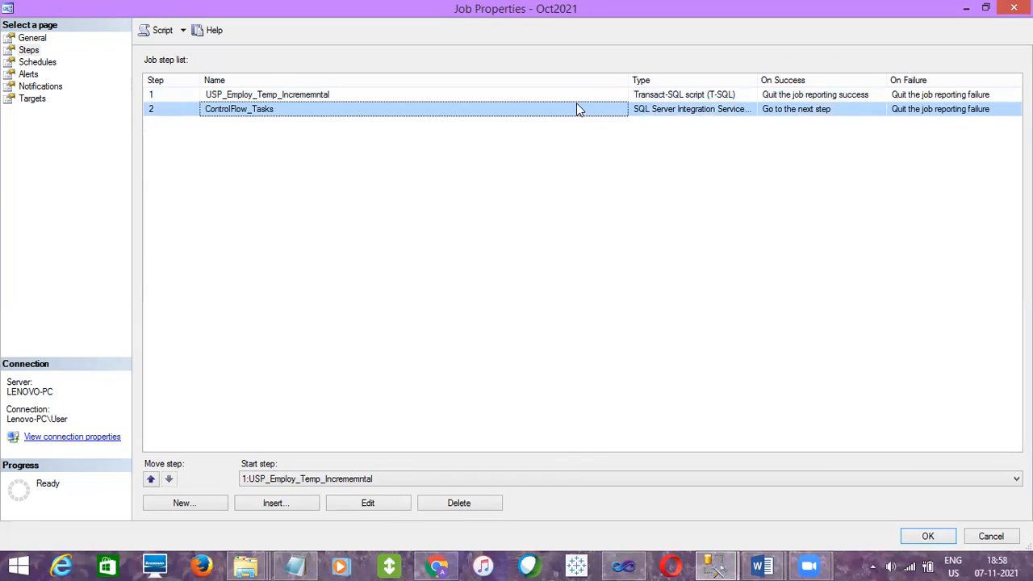
{"action": "left_click", "coordinate": [586, 94]}
{"action": "left_click", "coordinate": [587, 110]}
{"action": "left_click", "coordinate": [904, 97]}
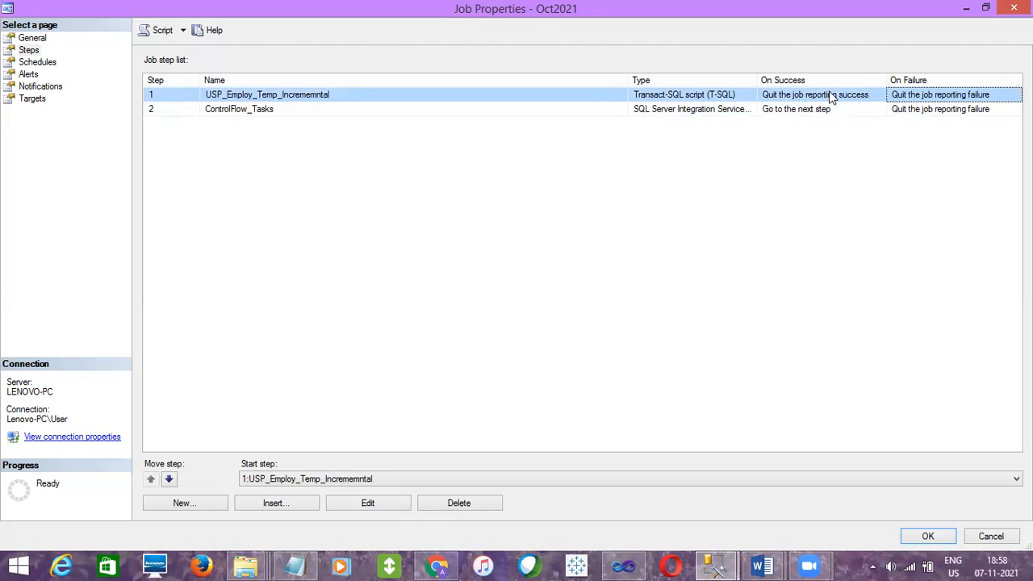
{"action": "left_click", "coordinate": [538, 108]}
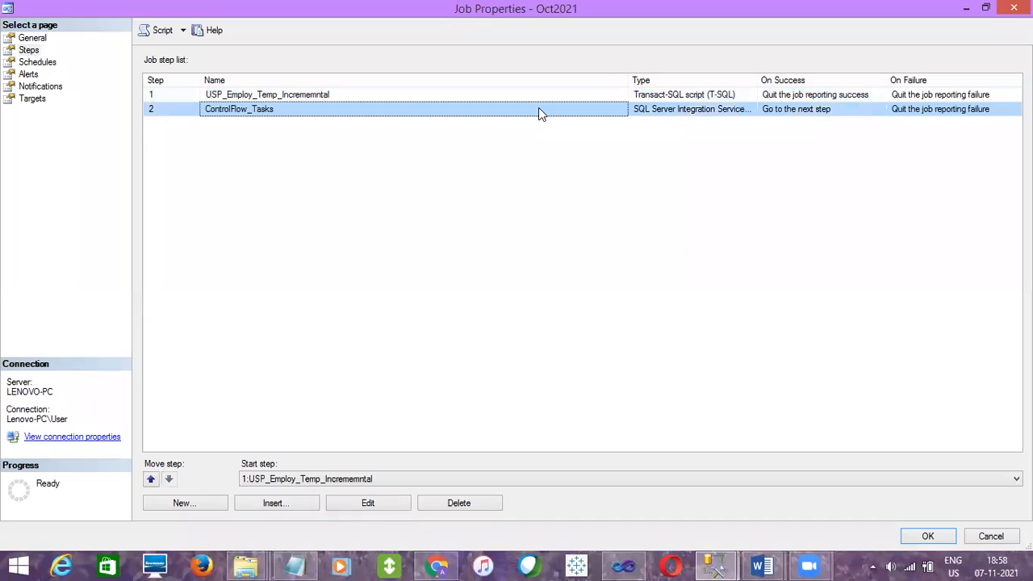
{"action": "left_click", "coordinate": [937, 95]}
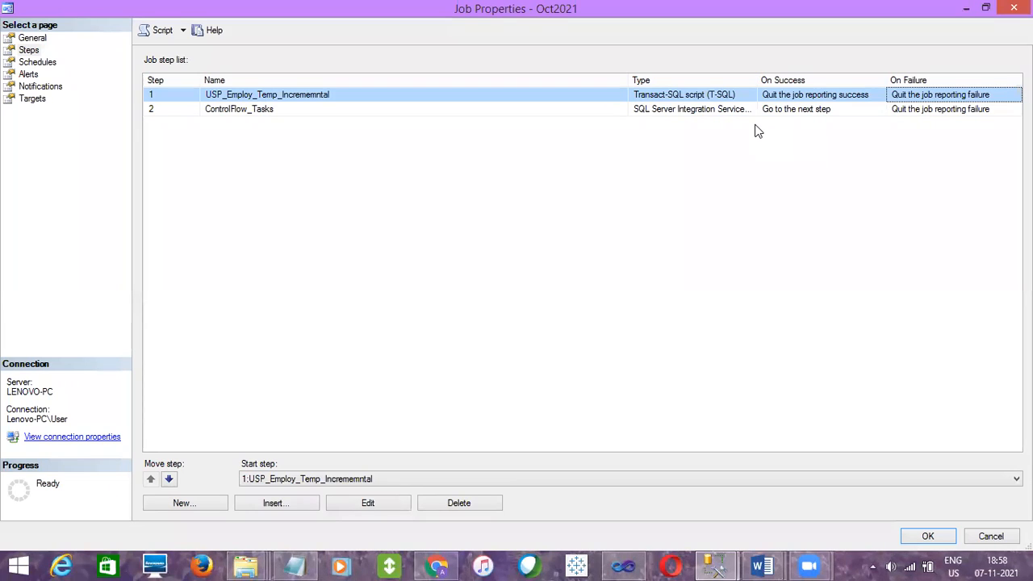
Set the on-success action of the USP_Employ_Temp_Incrememntal job step to Go to the next step
{"action": "left_click", "coordinate": [773, 98]}
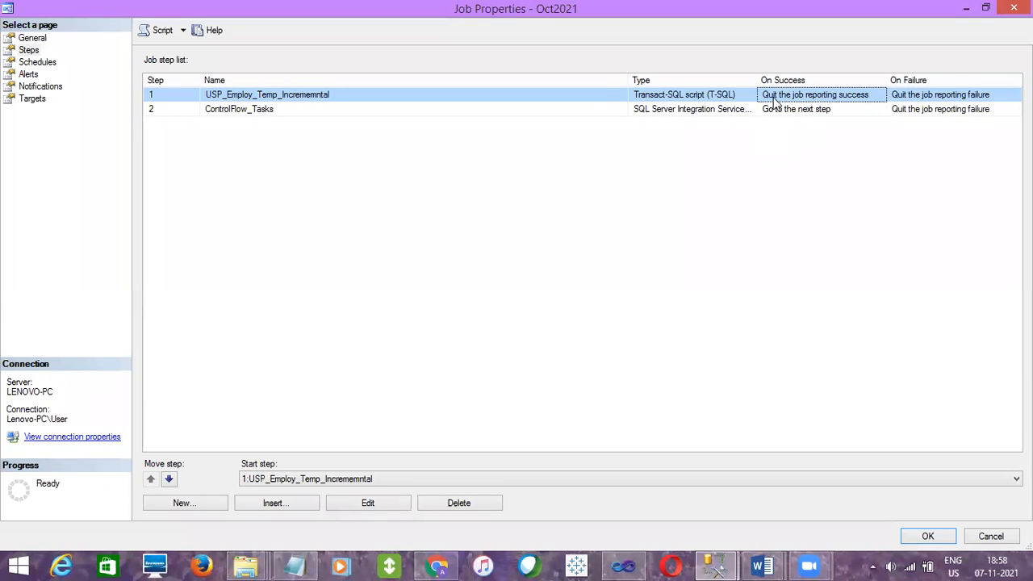
{"action": "double_click", "coordinate": [774, 97]}
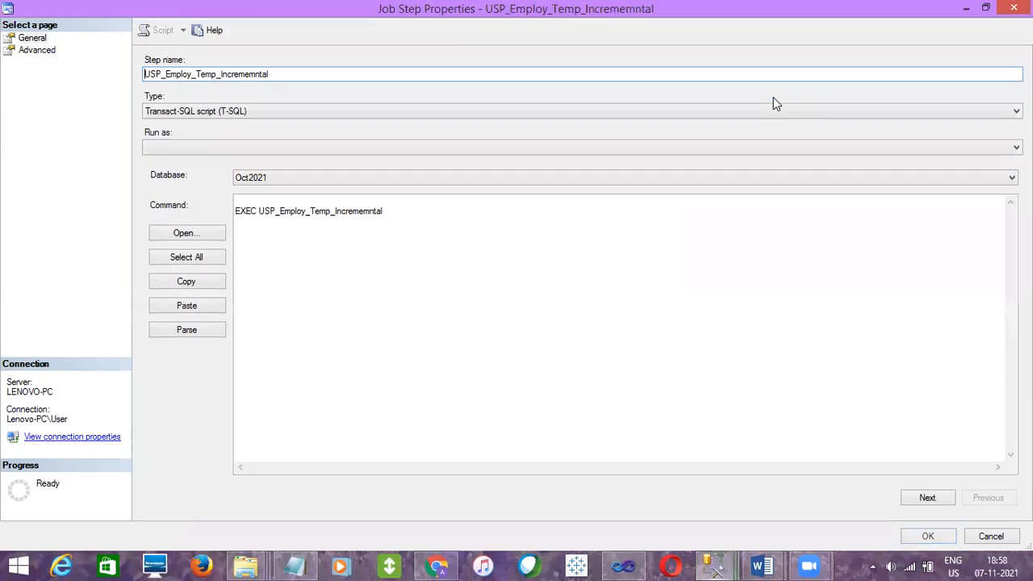
{"action": "left_click", "coordinate": [53, 51]}
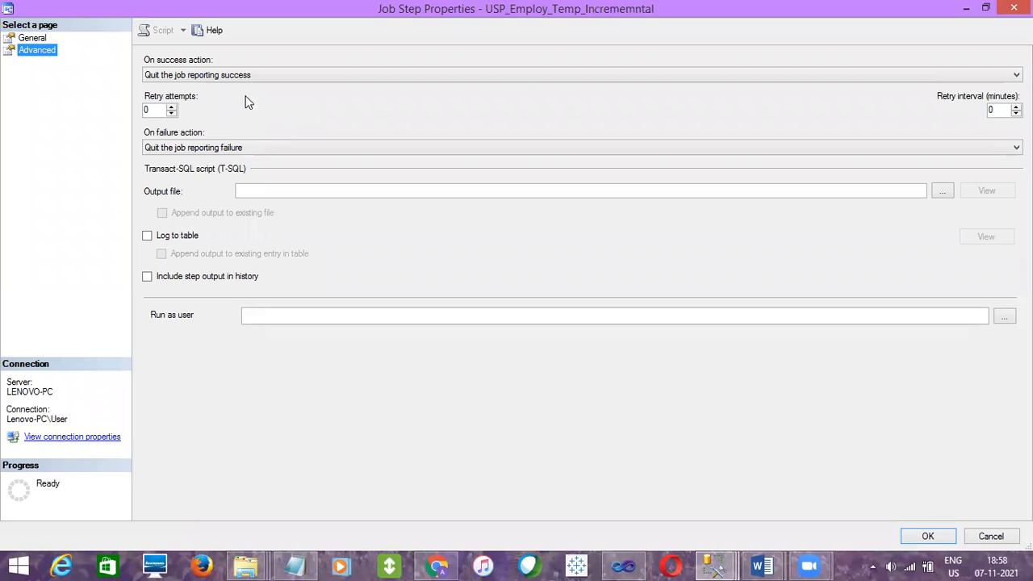
{"action": "left_click", "coordinate": [249, 75]}
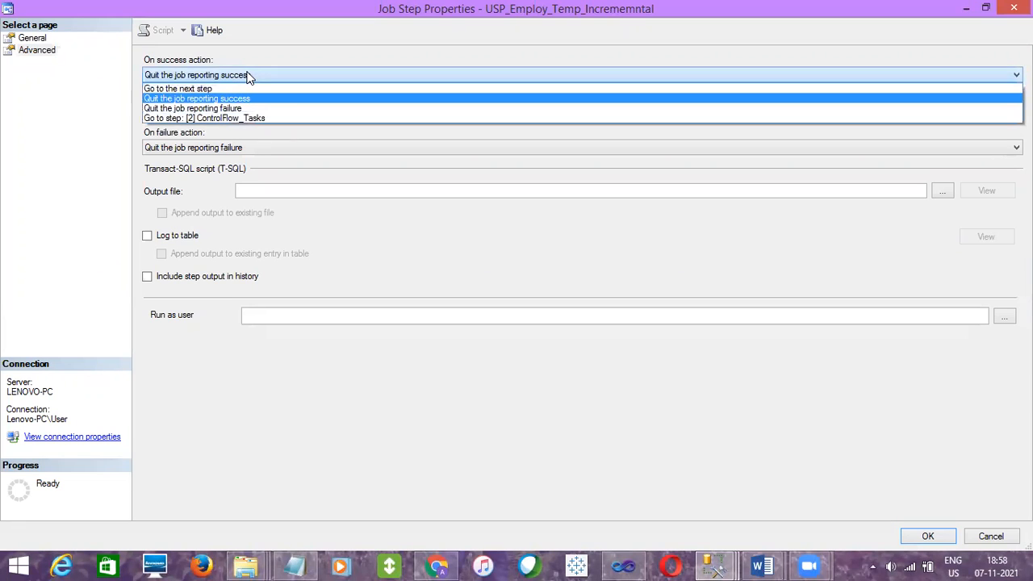
{"action": "left_click", "coordinate": [227, 88]}
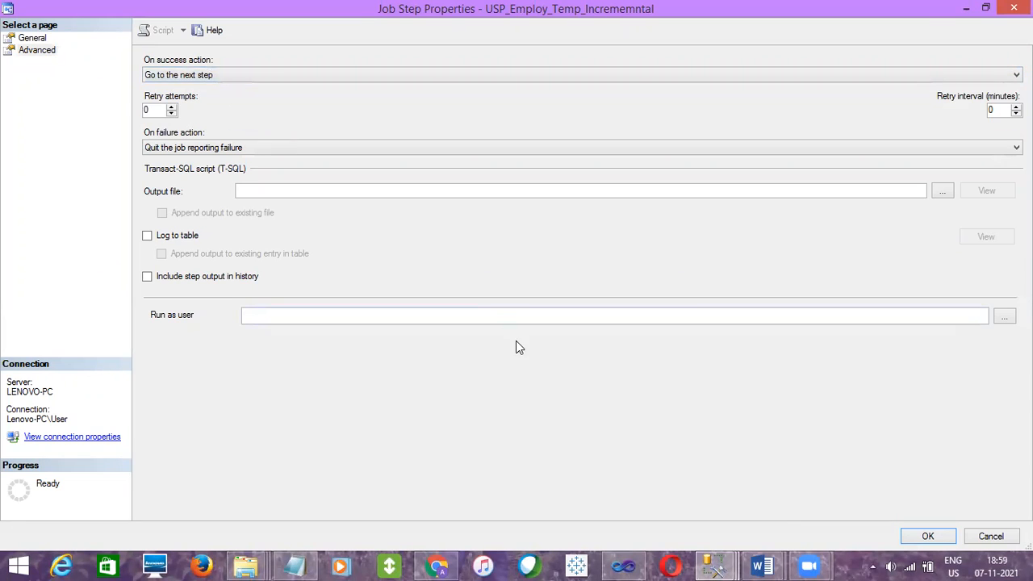
{"action": "left_click", "coordinate": [920, 537]}
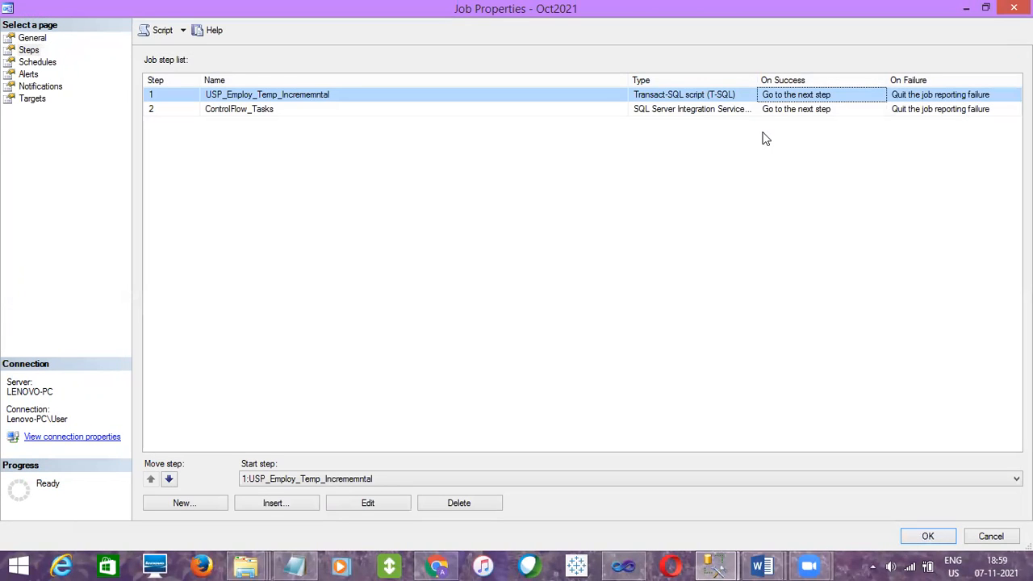
Set the on-success action of the ControlFlow_Tasks job step to Quit the job reporting success, and check both steps' success actions
{"action": "left_click", "coordinate": [771, 111]}
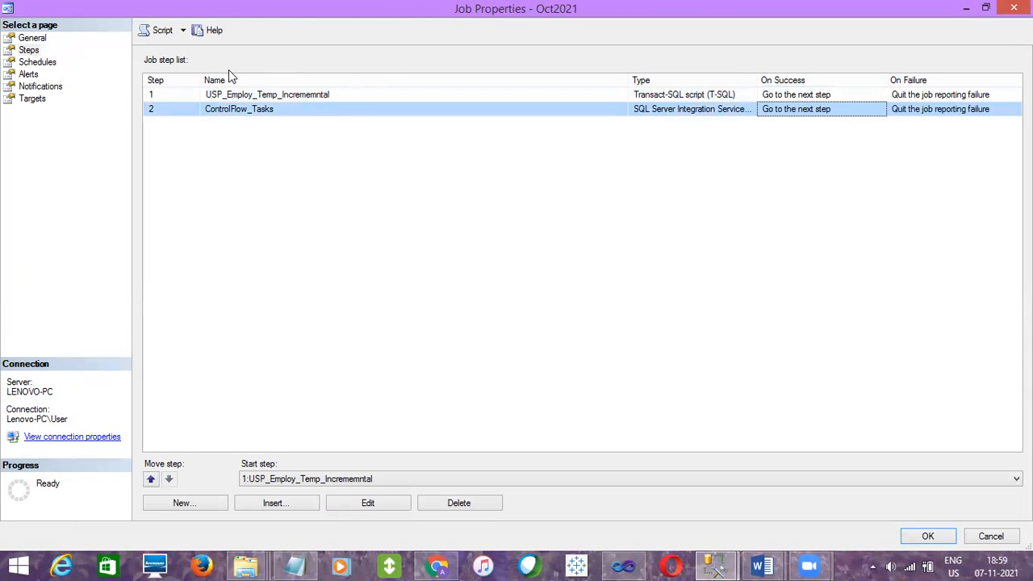
{"action": "key", "text": "Return"}
{"action": "left_click", "coordinate": [57, 62]}
{"action": "left_click", "coordinate": [48, 51]}
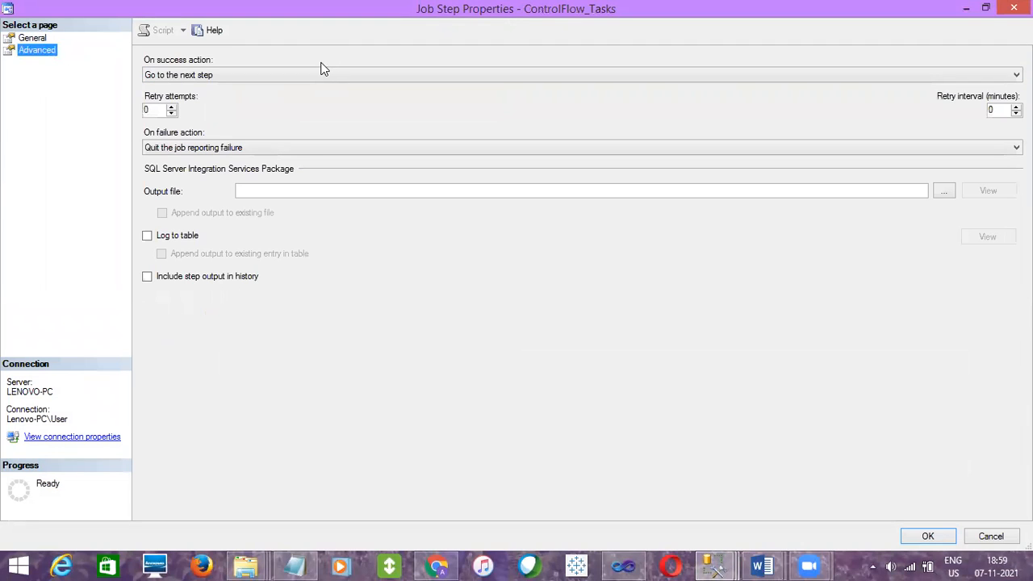
{"action": "left_click", "coordinate": [318, 74]}
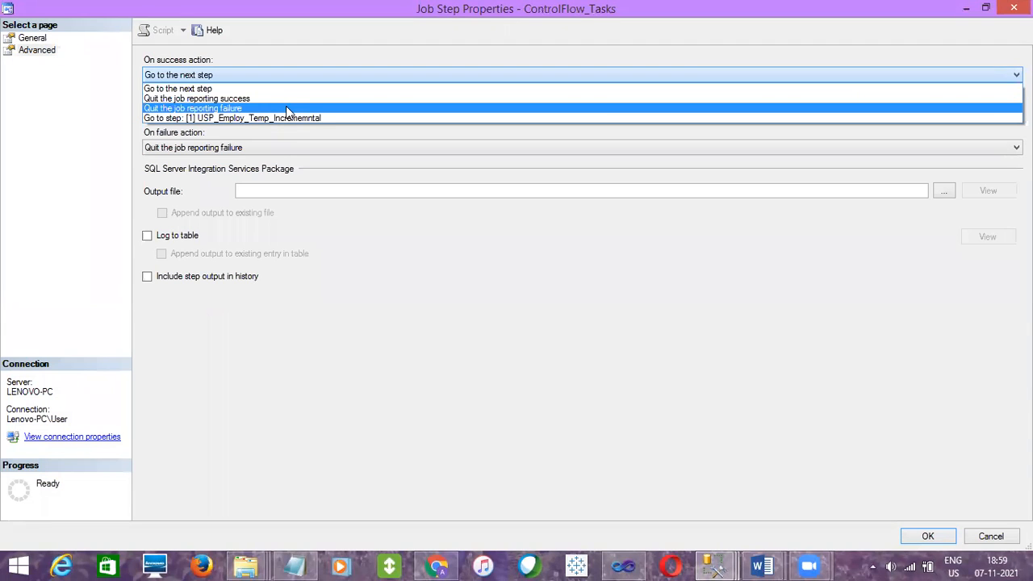
{"action": "left_click", "coordinate": [242, 99]}
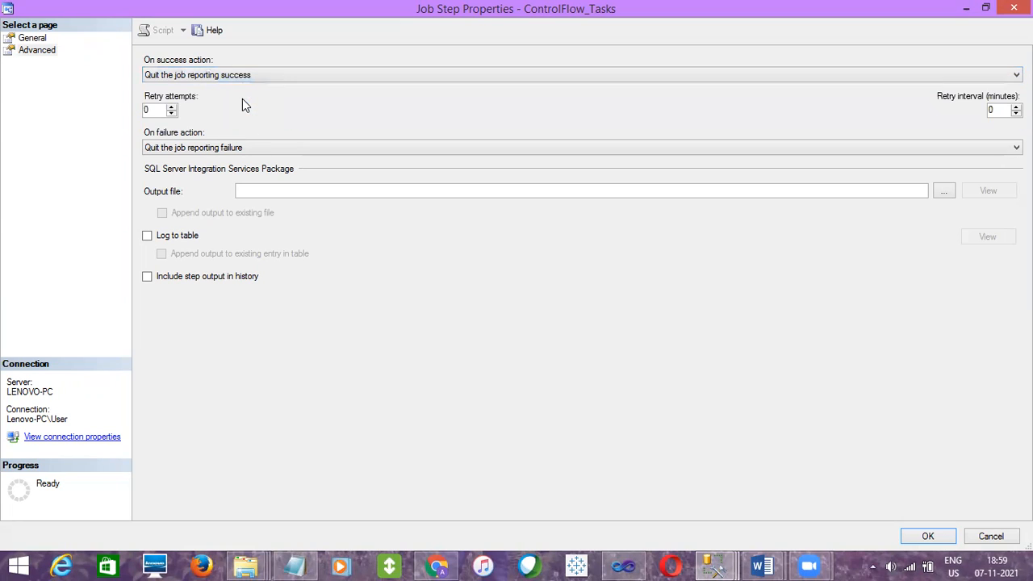
{"action": "left_click", "coordinate": [928, 536]}
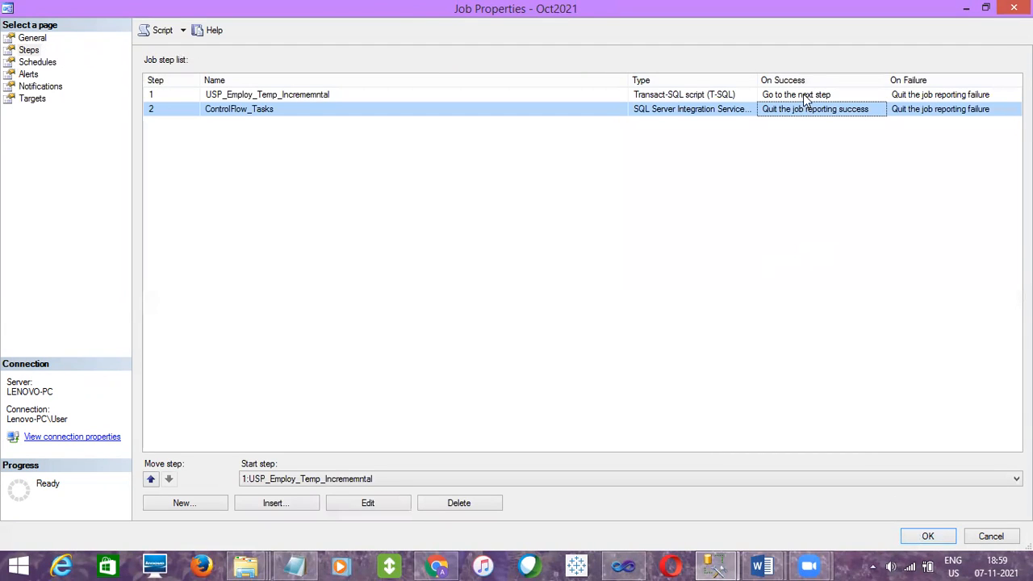
{"action": "left_click", "coordinate": [806, 95]}
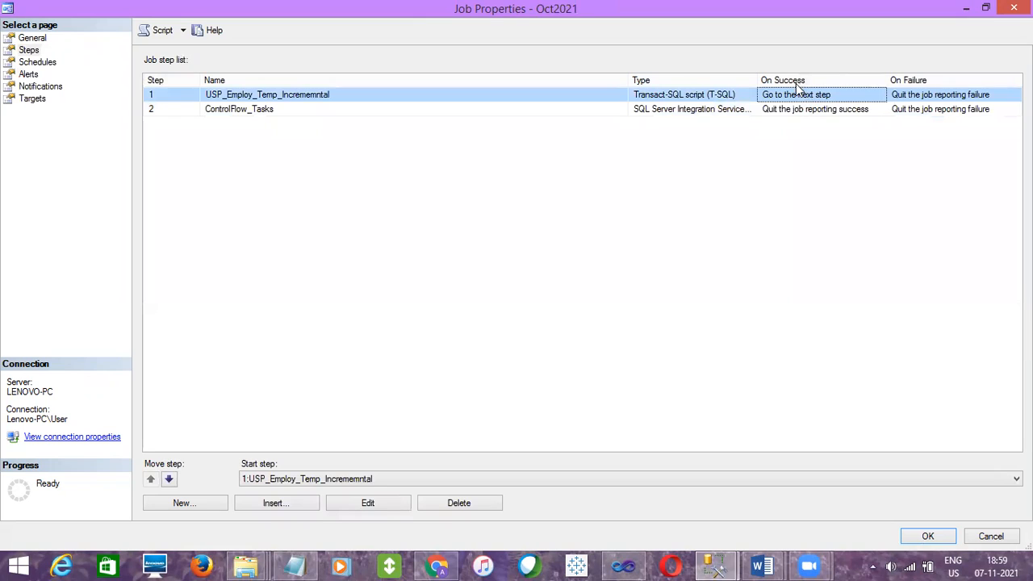
{"action": "left_click", "coordinate": [800, 111]}
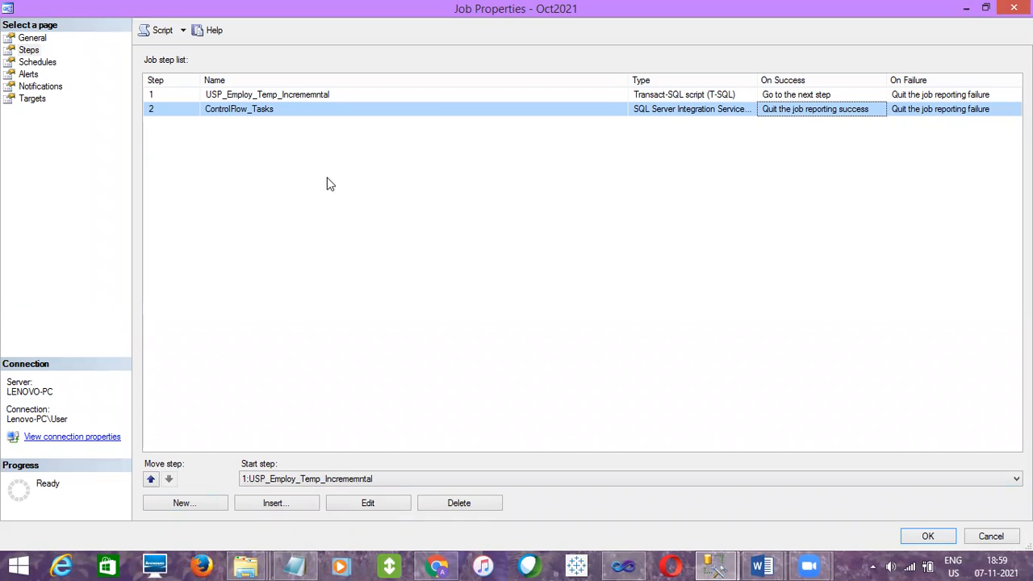
Set the Oct2021 job's Daily schedule to occur once at 19:02:00 and save the job
{"action": "left_click", "coordinate": [32, 63]}
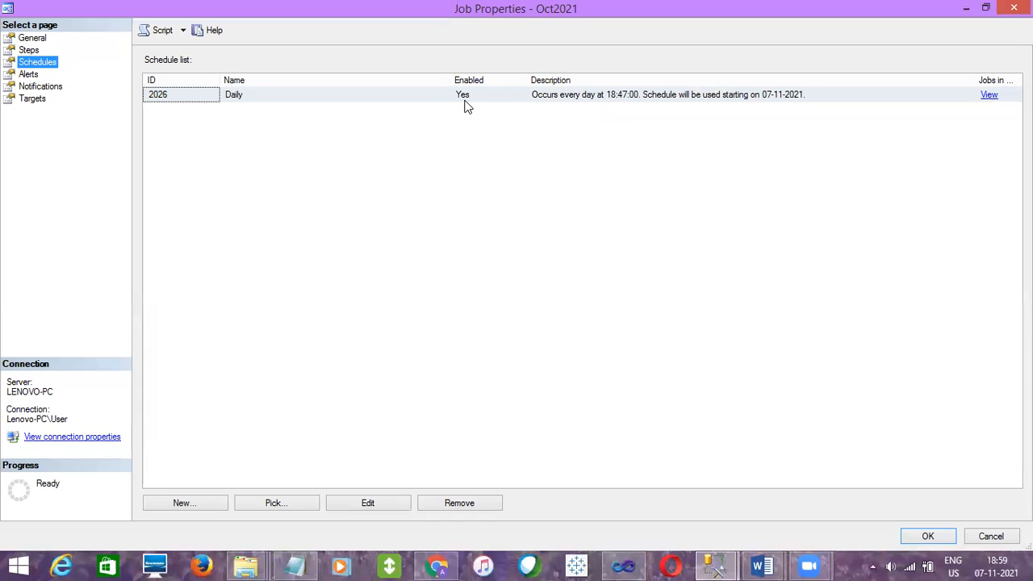
{"action": "left_click", "coordinate": [465, 99]}
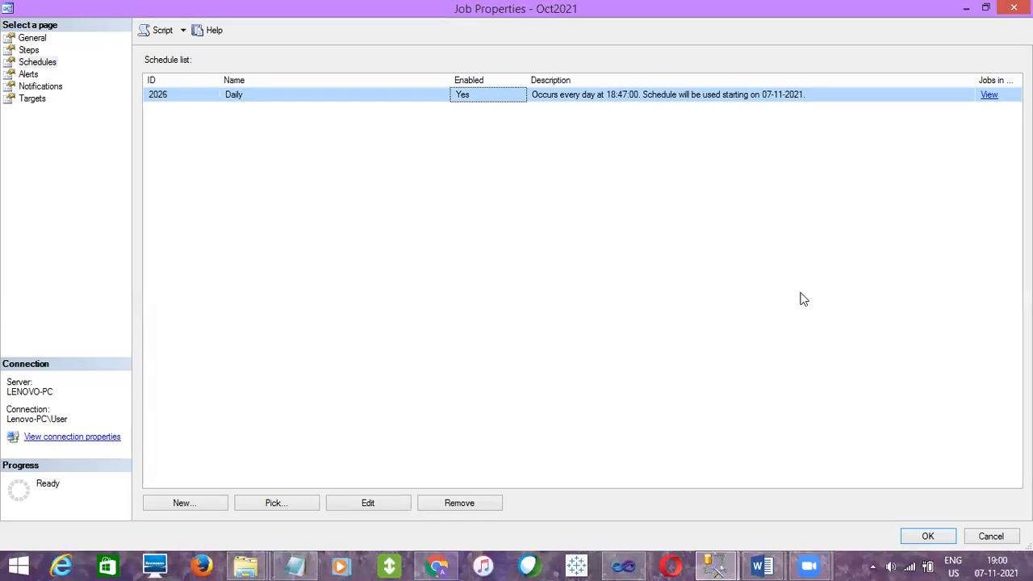
{"action": "double_click", "coordinate": [538, 95]}
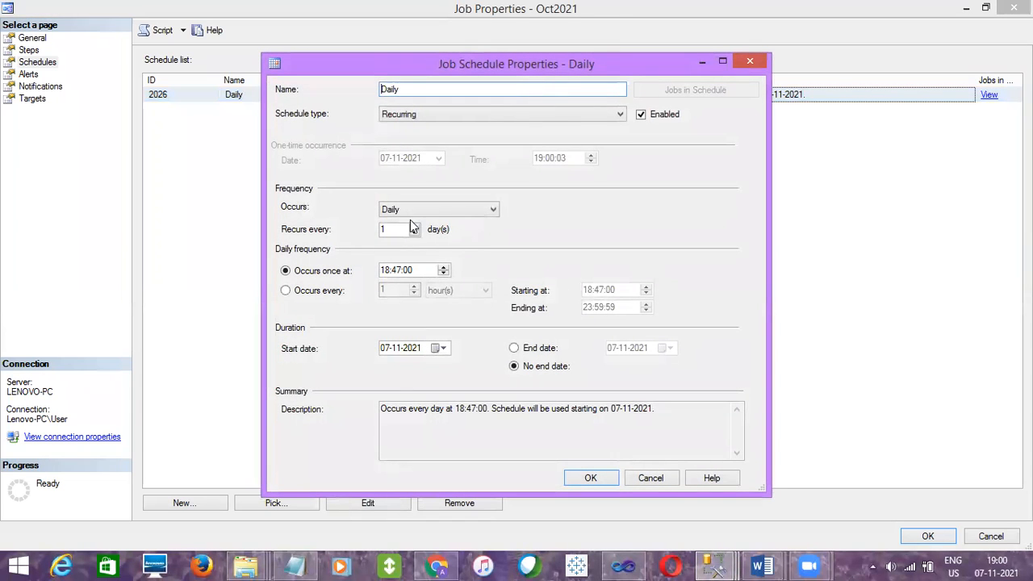
{"action": "left_click", "coordinate": [390, 273]}
{"action": "type", "text": "19"}
{"action": "left_click", "coordinate": [395, 272]}
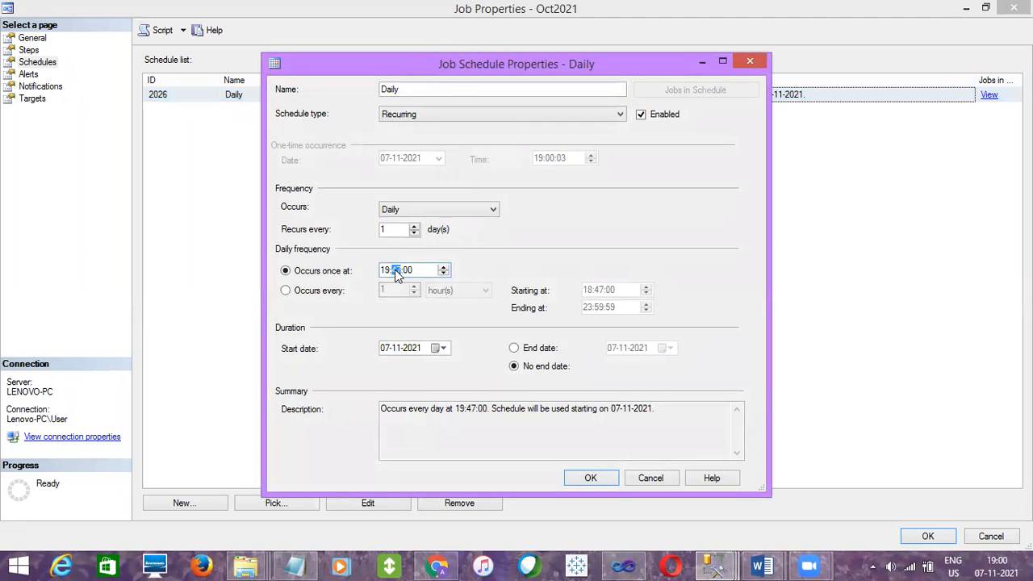
{"action": "type", "text": "02"}
{"action": "left_click", "coordinate": [575, 481]}
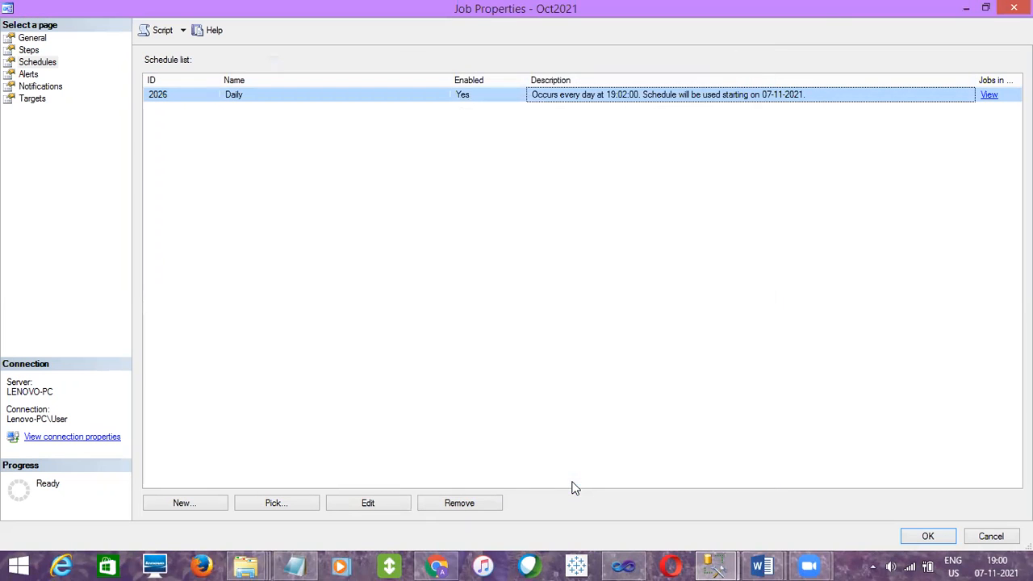
{"action": "left_click", "coordinate": [932, 537]}
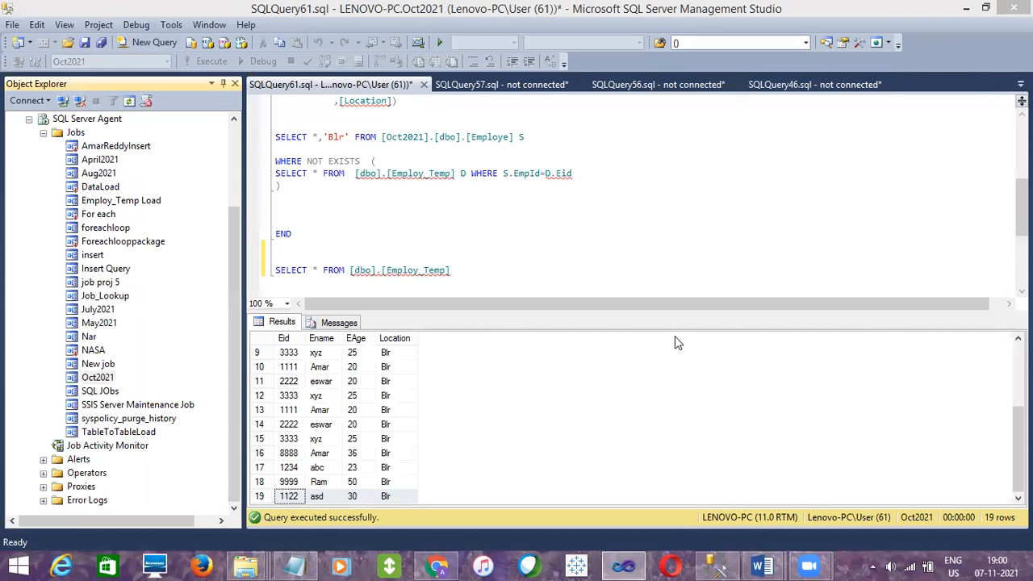
View the Oct2021 job's history, examine the step details of the 18:47:00 run, and close the log
{"action": "right_click", "coordinate": [104, 378]}
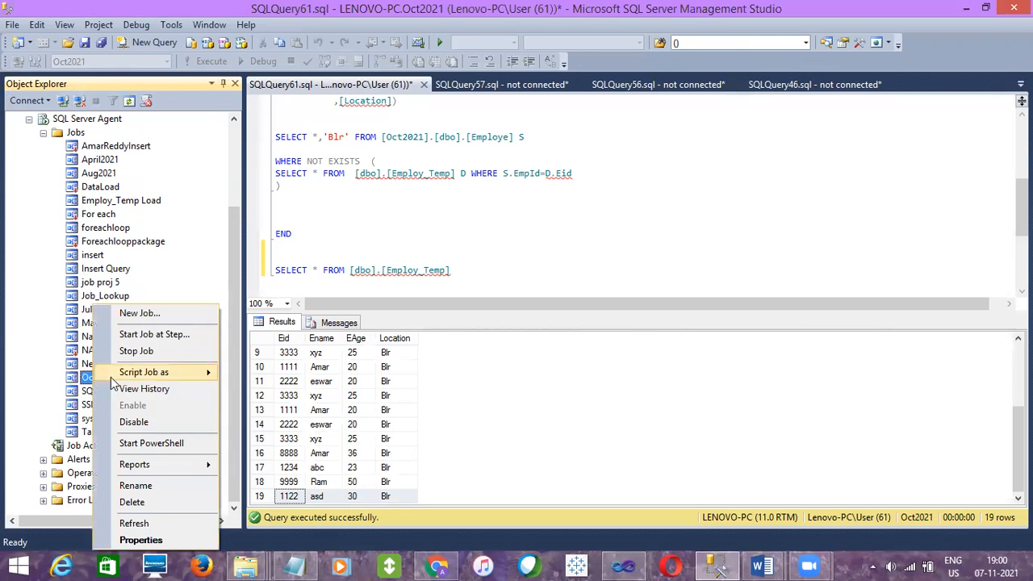
{"action": "left_click", "coordinate": [156, 389]}
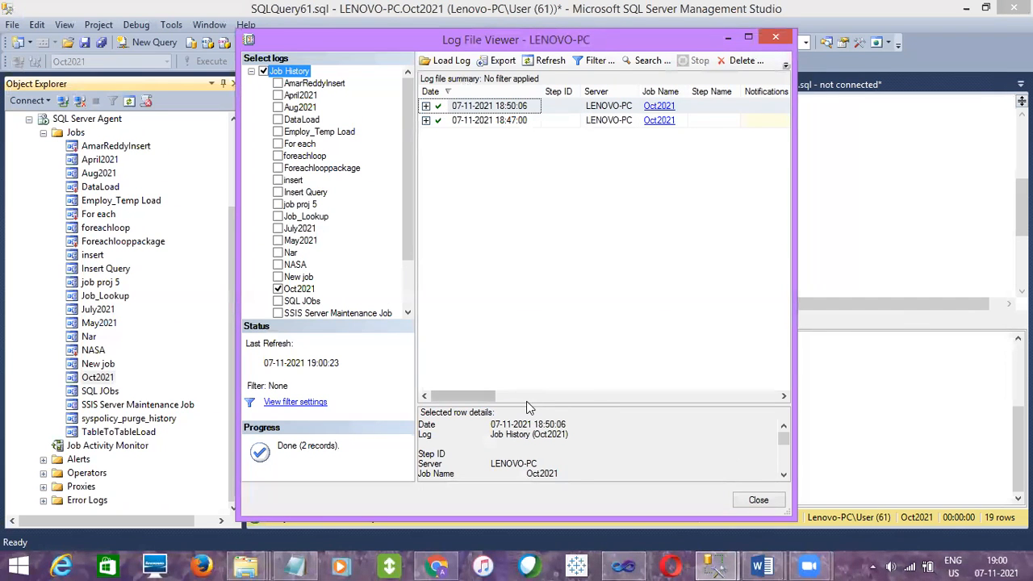
{"action": "left_click_drag", "start_coordinate": [527, 406], "coordinate": [527, 217]}
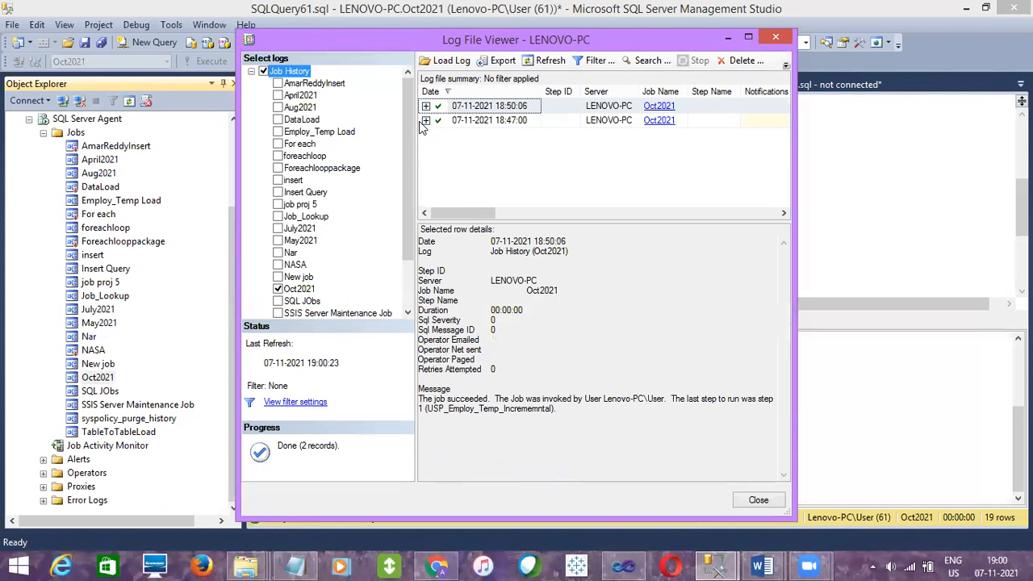
{"action": "left_click", "coordinate": [426, 121]}
{"action": "left_click", "coordinate": [474, 138]}
{"action": "left_click_drag", "start_coordinate": [692, 399], "coordinate": [525, 354]}
{"action": "left_click", "coordinate": [491, 291]}
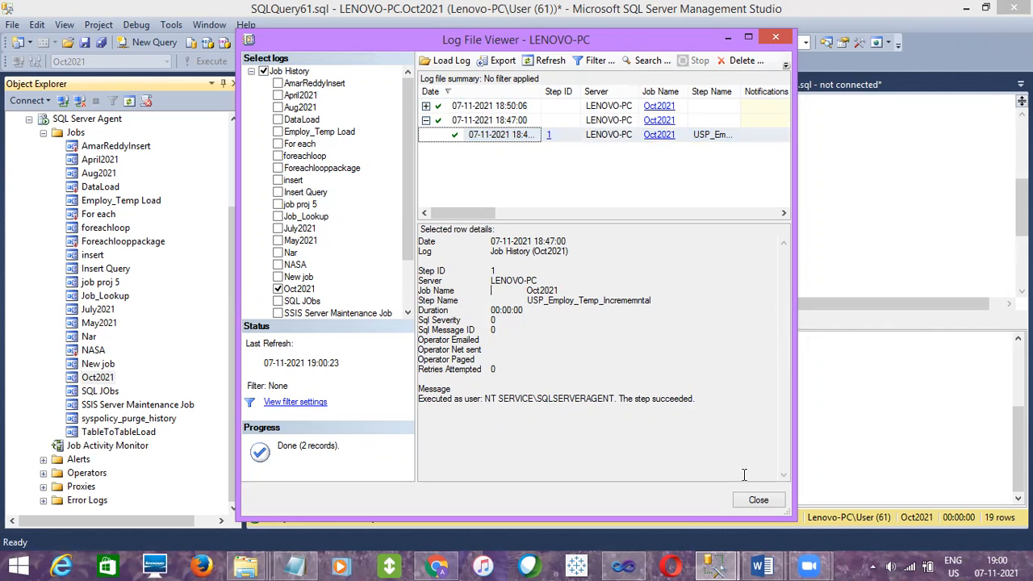
{"action": "left_click", "coordinate": [761, 500]}
{"action": "left_click", "coordinate": [526, 277]}
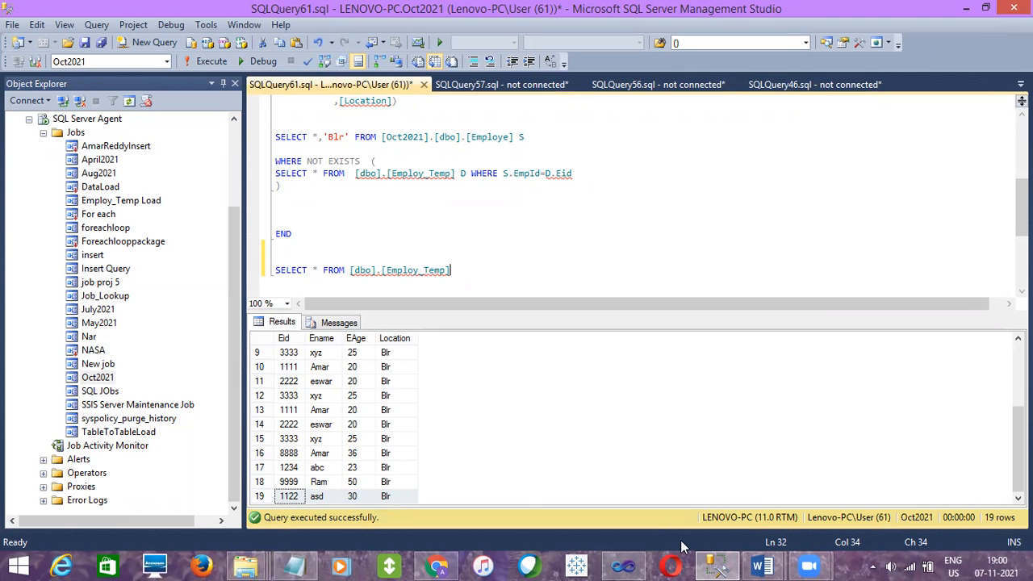
Switch to Visual Studio and inspect the Foreach Loop Container and its Data Flow Task in the ControlFlow_Tasks package
{"action": "left_click", "coordinate": [625, 565]}
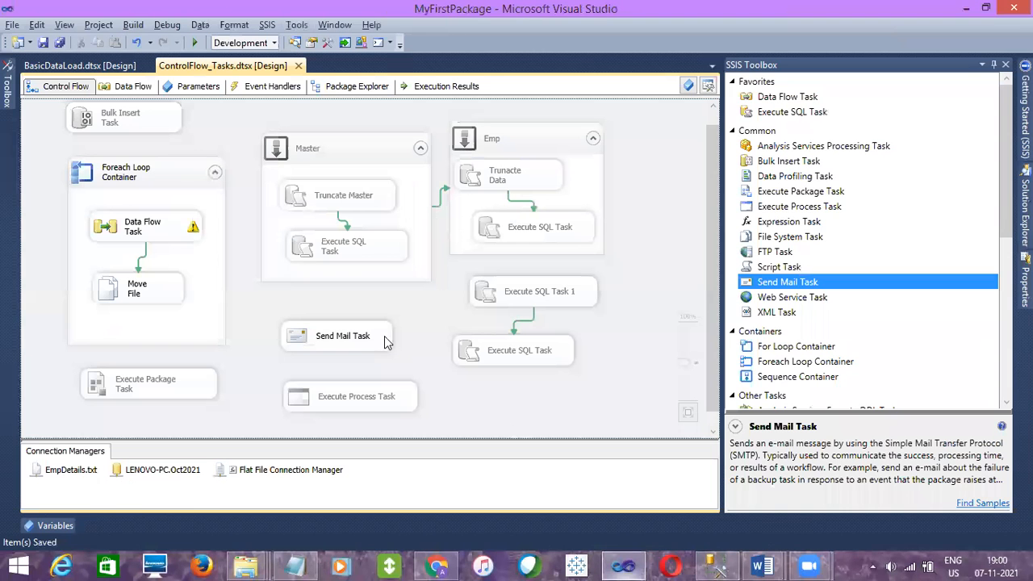
{"action": "left_click", "coordinate": [172, 186]}
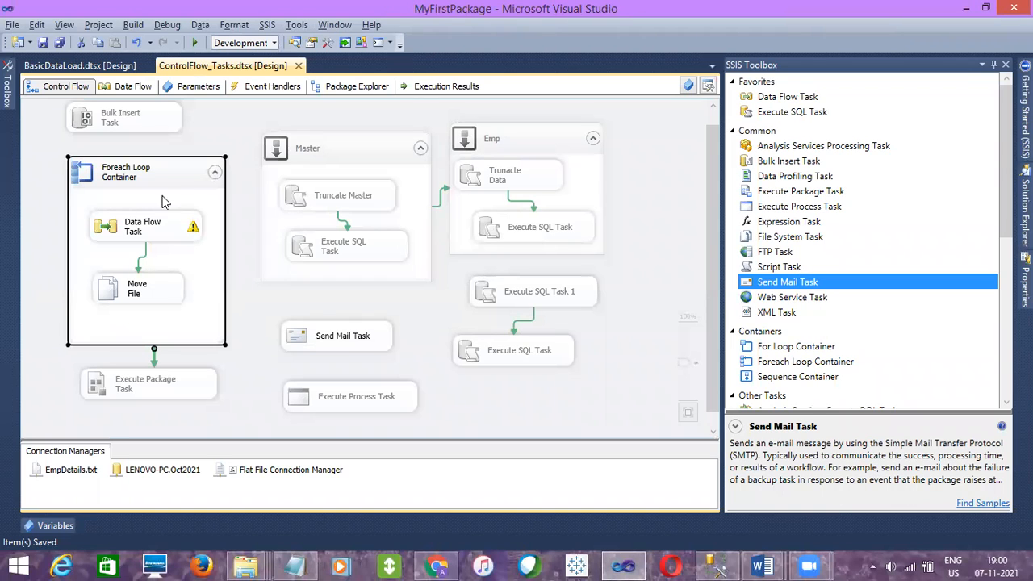
{"action": "left_click", "coordinate": [159, 218]}
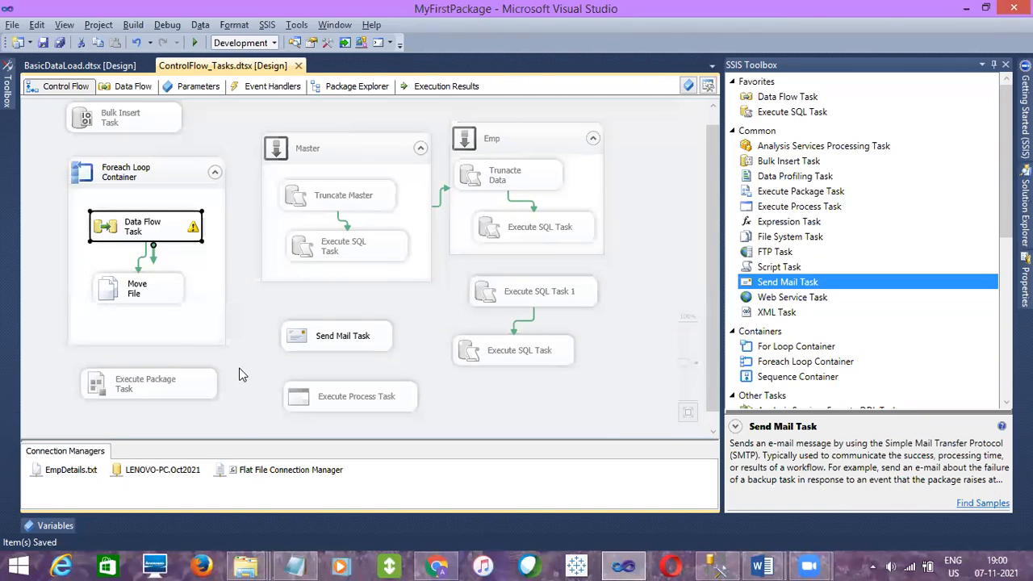
Switch to File Explorer and delete all files from the Archive folder inside Source Files
{"action": "mouse_move", "coordinate": [246, 565]}
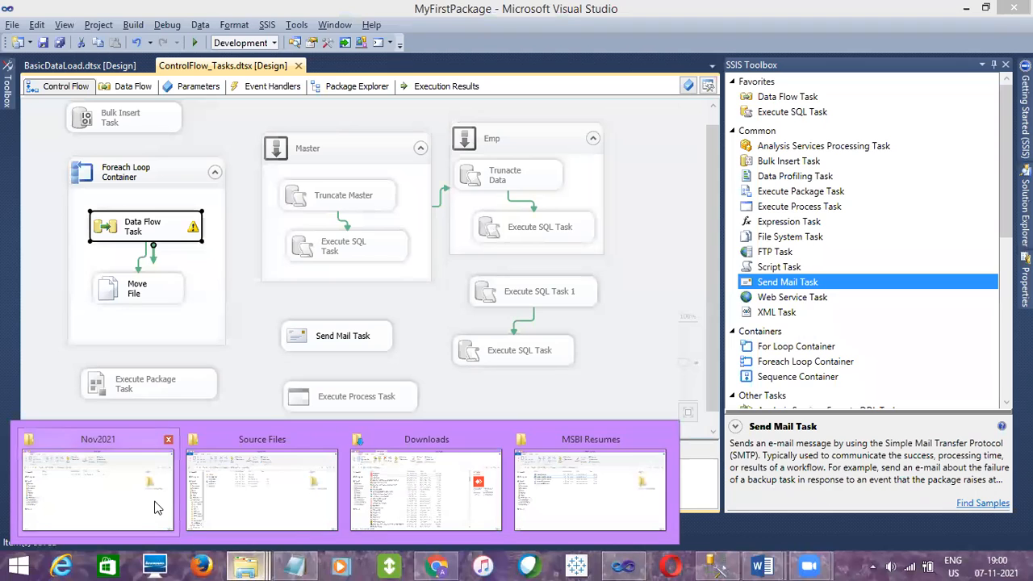
{"action": "left_click", "coordinate": [219, 496]}
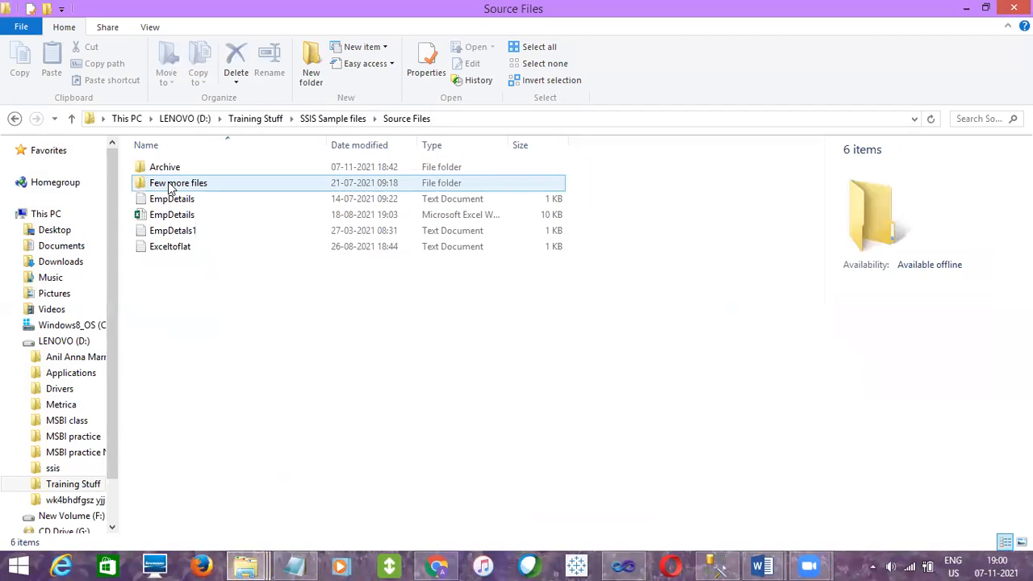
{"action": "left_click", "coordinate": [229, 246]}
{"action": "double_click", "coordinate": [166, 168]}
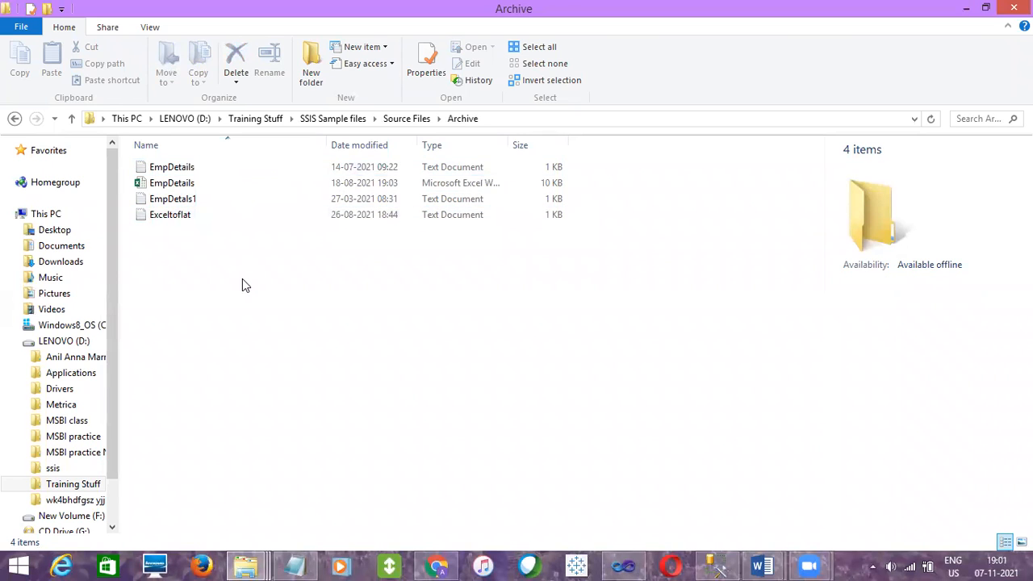
{"action": "key", "text": "ctrl+a"}
{"action": "key", "text": "Delete"}
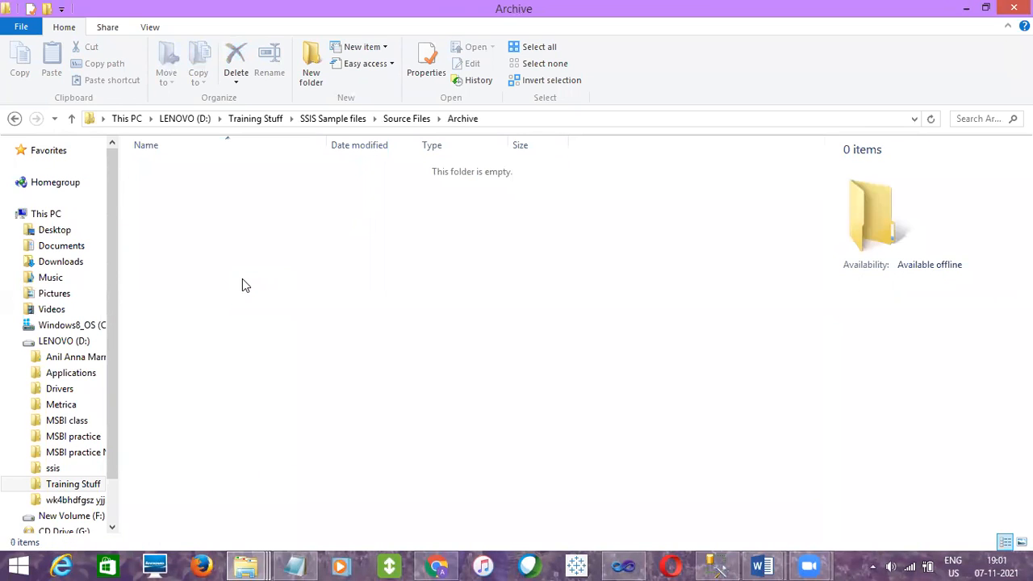
Check the EmpDetails, EmpDetals1 and Exceltoflat files in Source Files, look into the Archive folder, and refresh the Source Files listing
{"action": "left_click", "coordinate": [397, 119]}
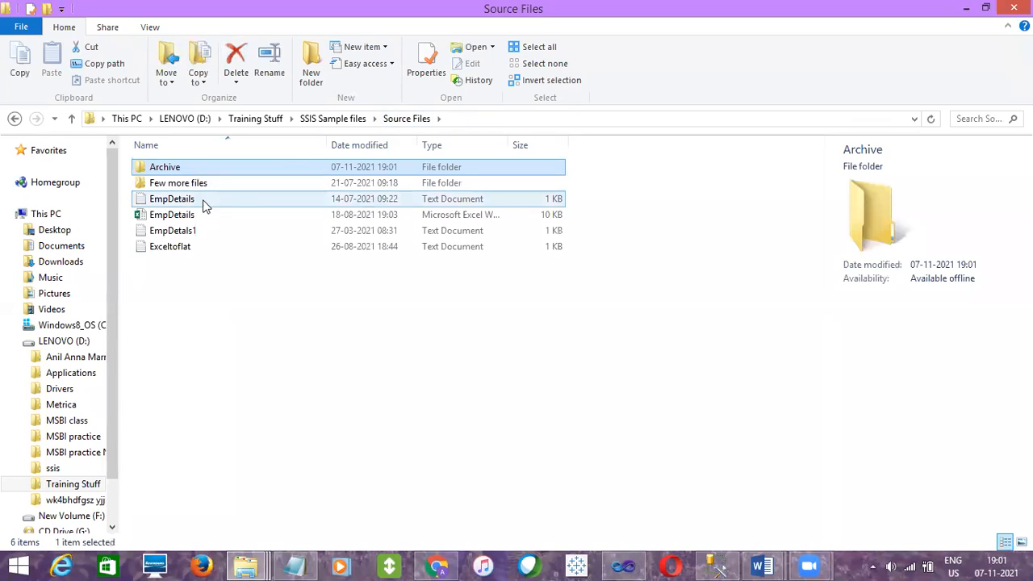
{"action": "left_click", "coordinate": [201, 201]}
{"action": "left_click", "coordinate": [199, 216]}
{"action": "left_click", "coordinate": [194, 232]}
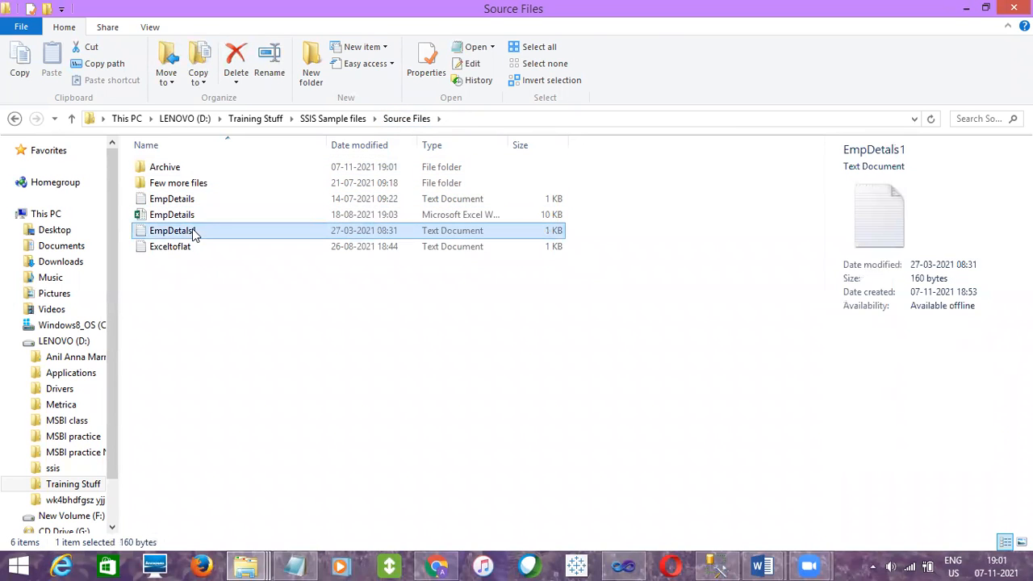
{"action": "left_click", "coordinate": [186, 247]}
{"action": "double_click", "coordinate": [178, 168]}
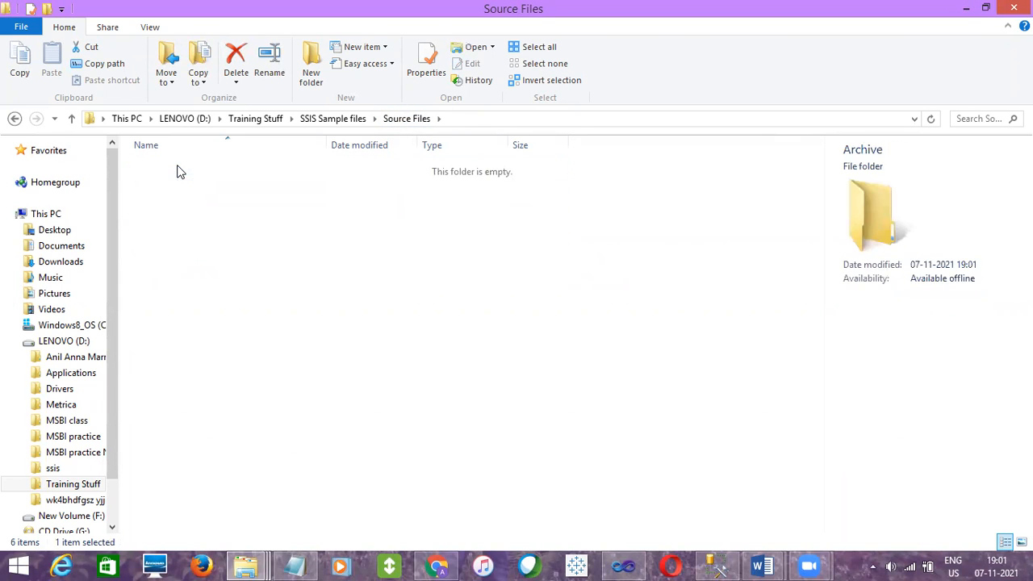
{"action": "left_click", "coordinate": [407, 119]}
{"action": "left_click", "coordinate": [653, 355]}
{"action": "left_click", "coordinate": [931, 123]}
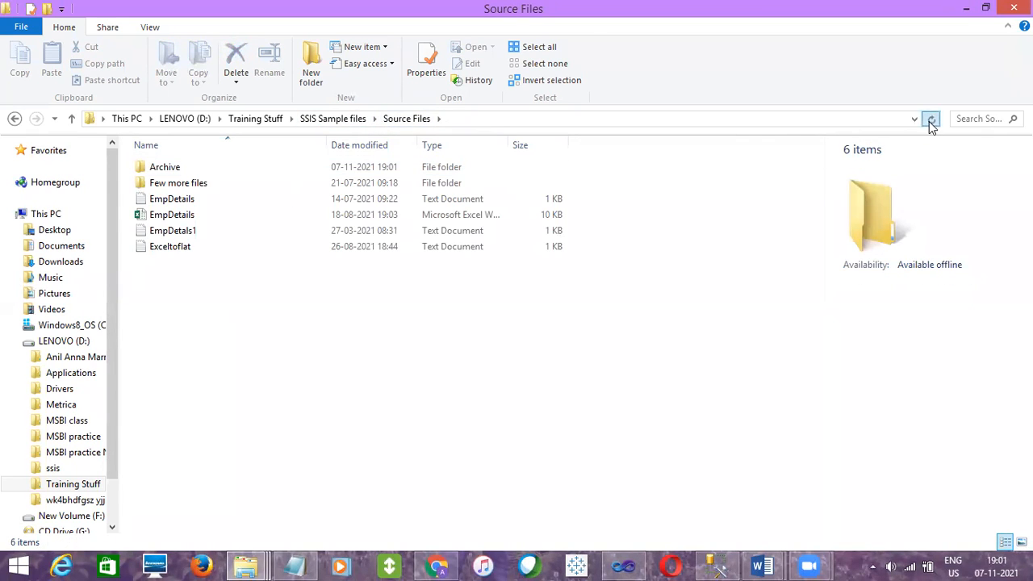
Switch to SQL Server Management Studio and close the SQLQuery57.sql query without saving its changes
{"action": "left_click", "coordinate": [714, 565]}
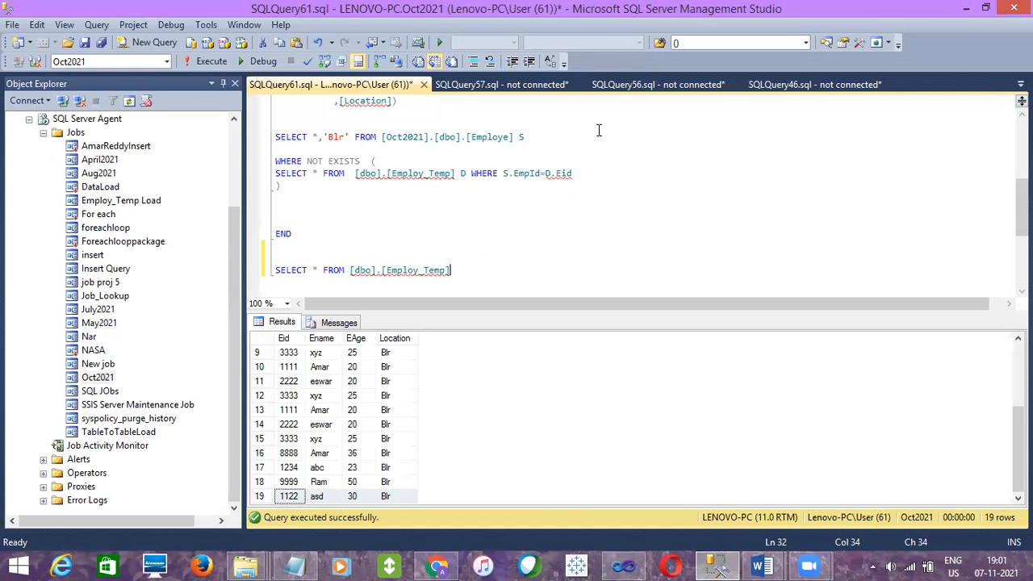
{"action": "left_click", "coordinate": [523, 84]}
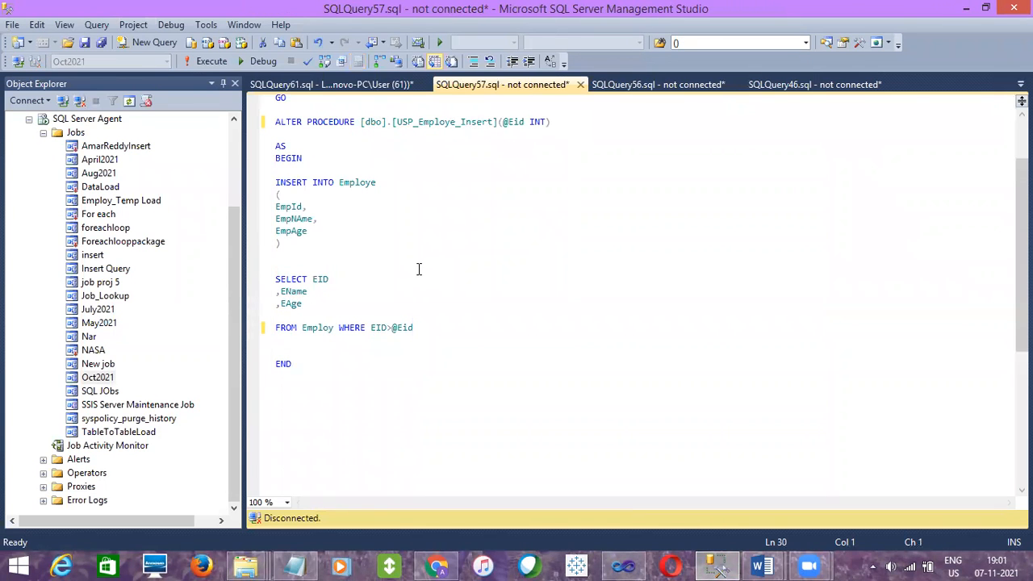
{"action": "left_click", "coordinate": [673, 84]}
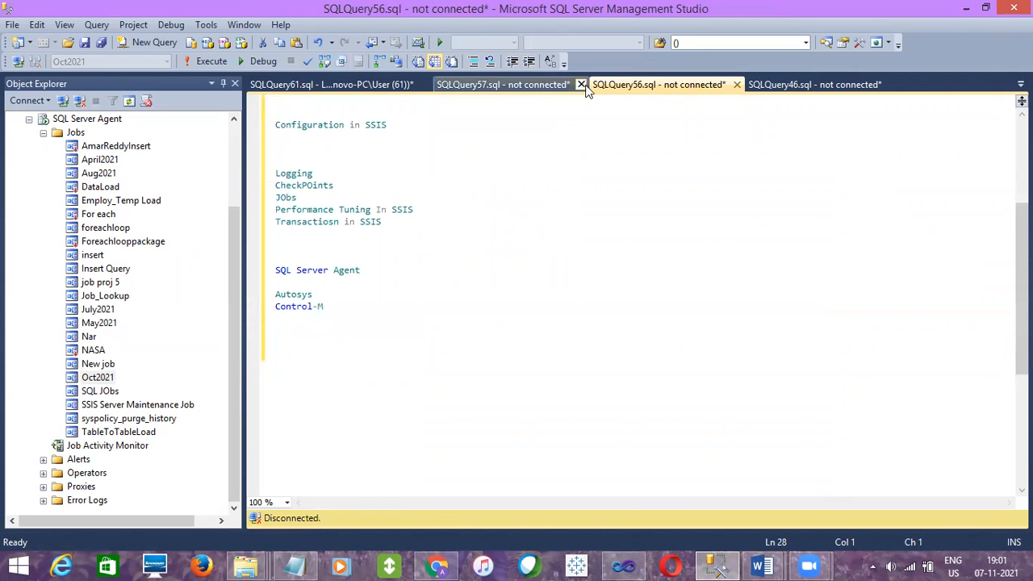
{"action": "left_click", "coordinate": [582, 84]}
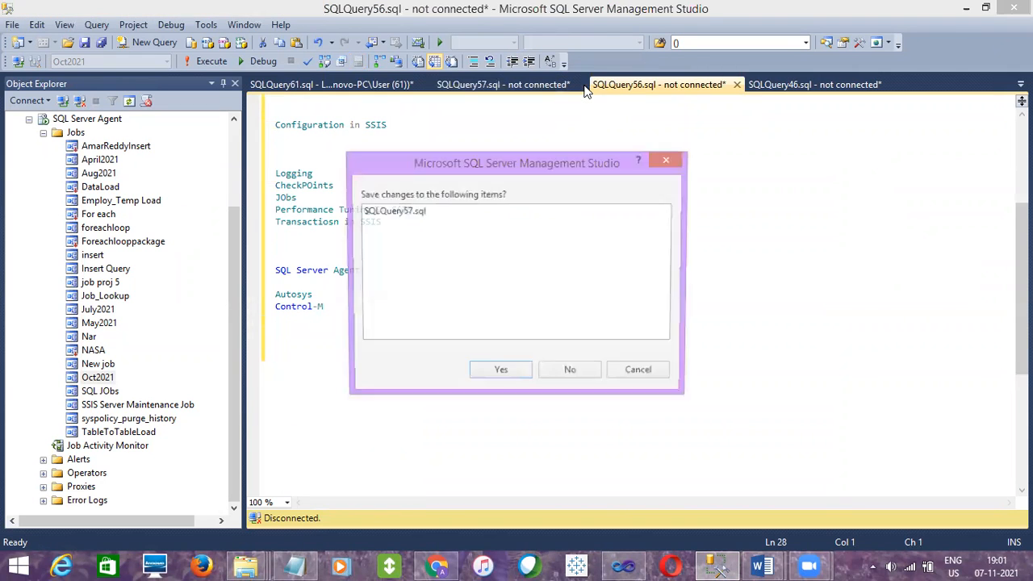
{"action": "left_click", "coordinate": [580, 368]}
Review the JObs and CheckPOints topics in the SQLQuery56.sql notes, and go back to the SQLQuery61.sql query
{"action": "double_click", "coordinate": [292, 198]}
{"action": "left_click", "coordinate": [306, 184]}
{"action": "double_click", "coordinate": [307, 184]}
{"action": "left_click", "coordinate": [307, 184]}
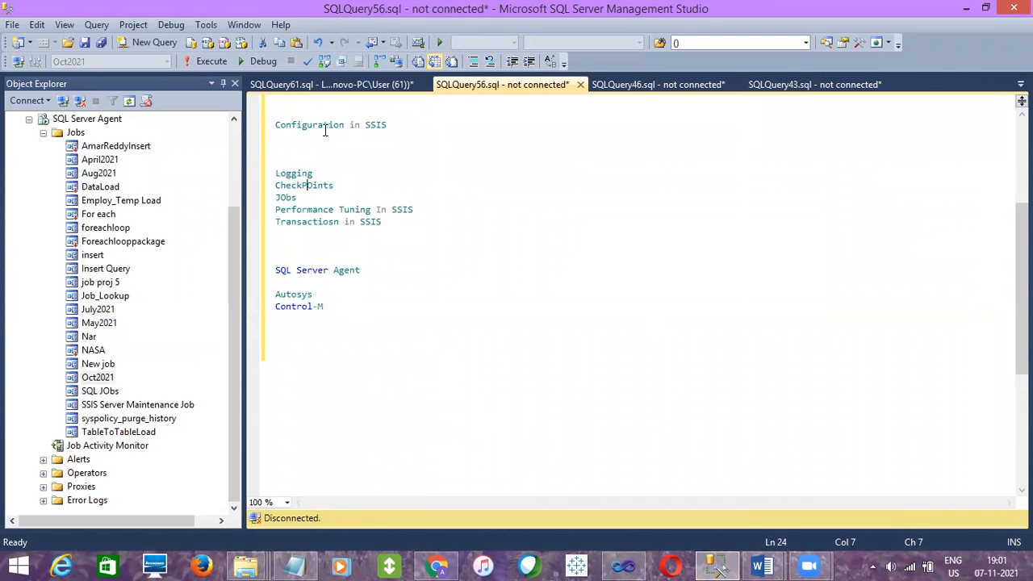
{"action": "left_click", "coordinate": [328, 86]}
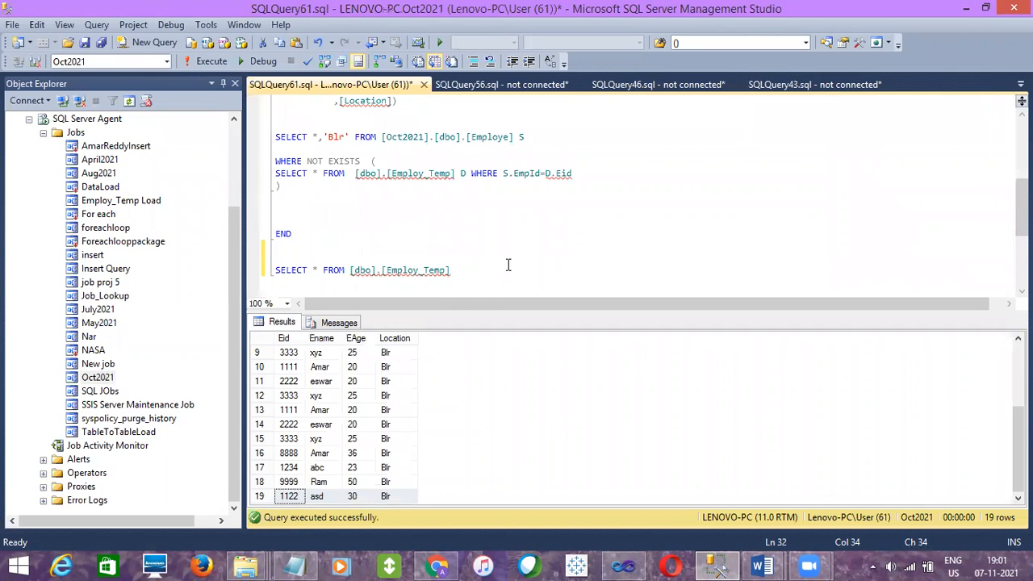
Recheck the Source Files folder and its Archive subfolder in File Explorer, and return to SQL Server Management Studio
{"action": "left_click", "coordinate": [246, 565]}
{"action": "left_click", "coordinate": [236, 508]}
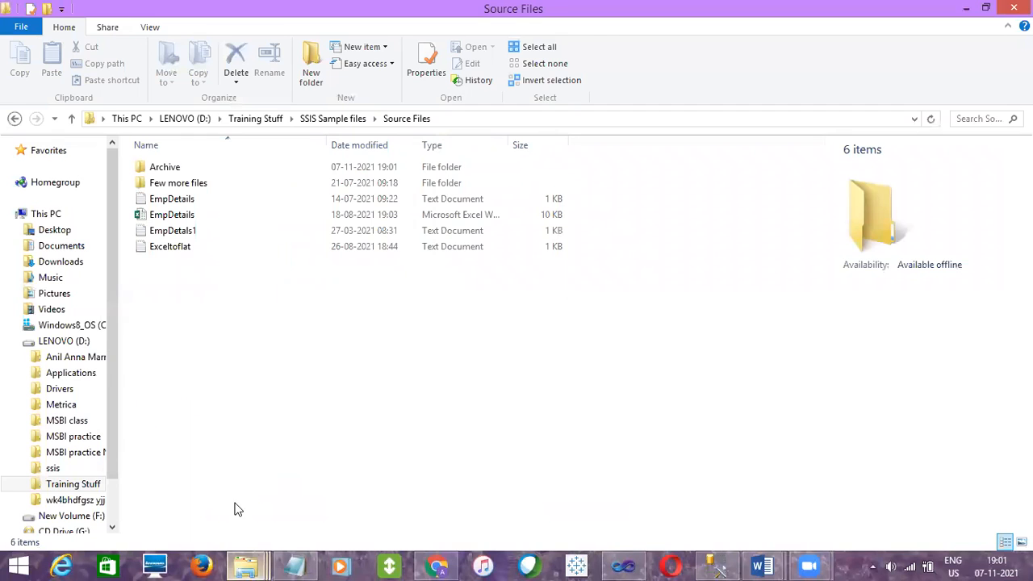
{"action": "left_click", "coordinate": [187, 247]}
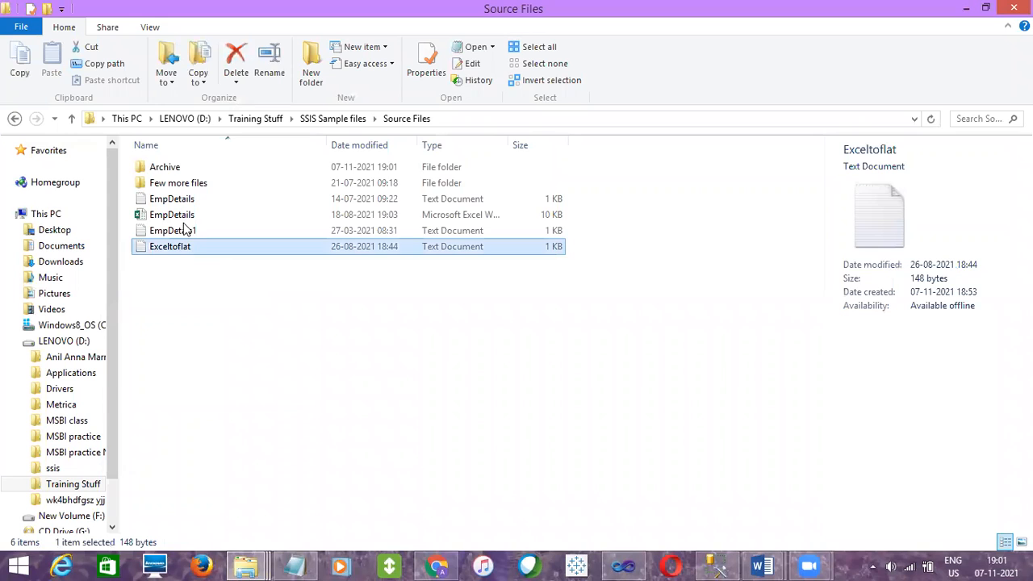
{"action": "double_click", "coordinate": [185, 169]}
{"action": "left_click", "coordinate": [333, 119]}
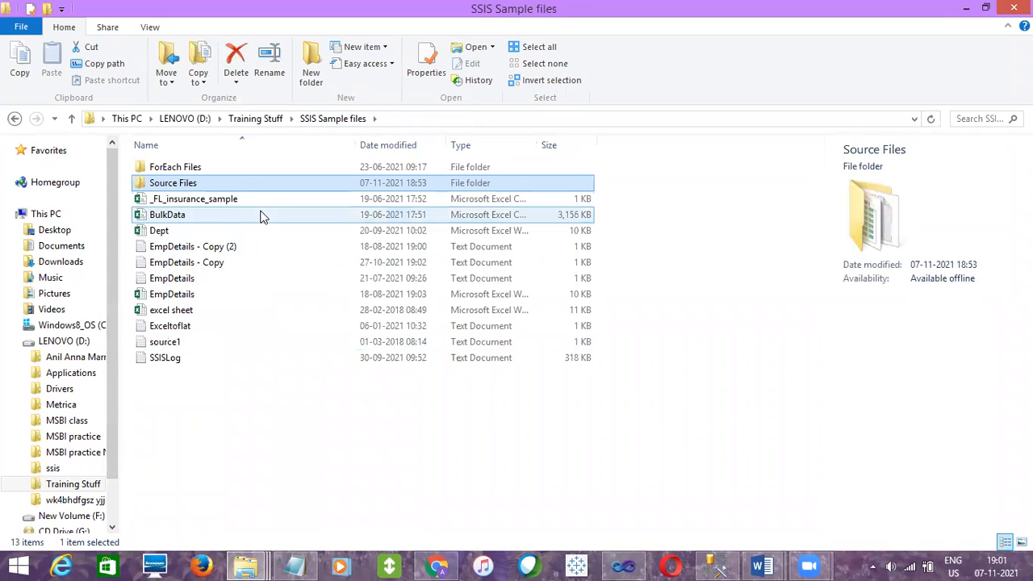
{"action": "double_click", "coordinate": [214, 186]}
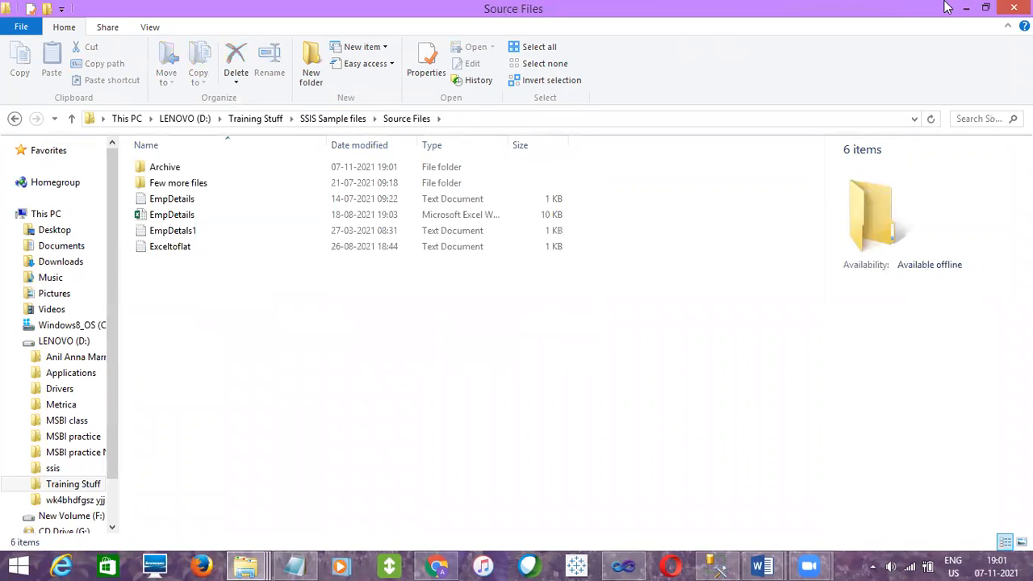
{"action": "key", "text": "alt+Tab"}
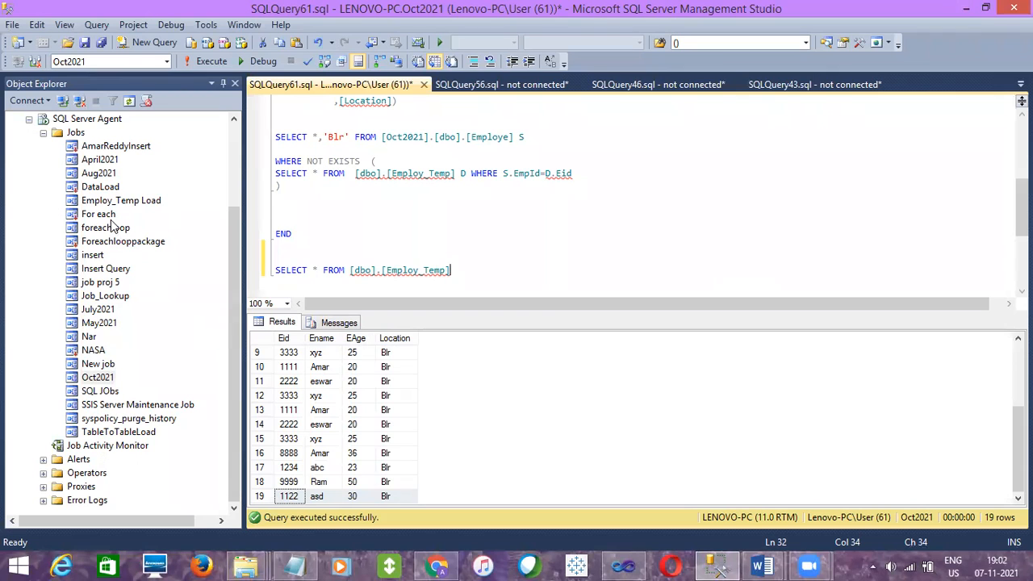
{"action": "right_click", "coordinate": [100, 177]}
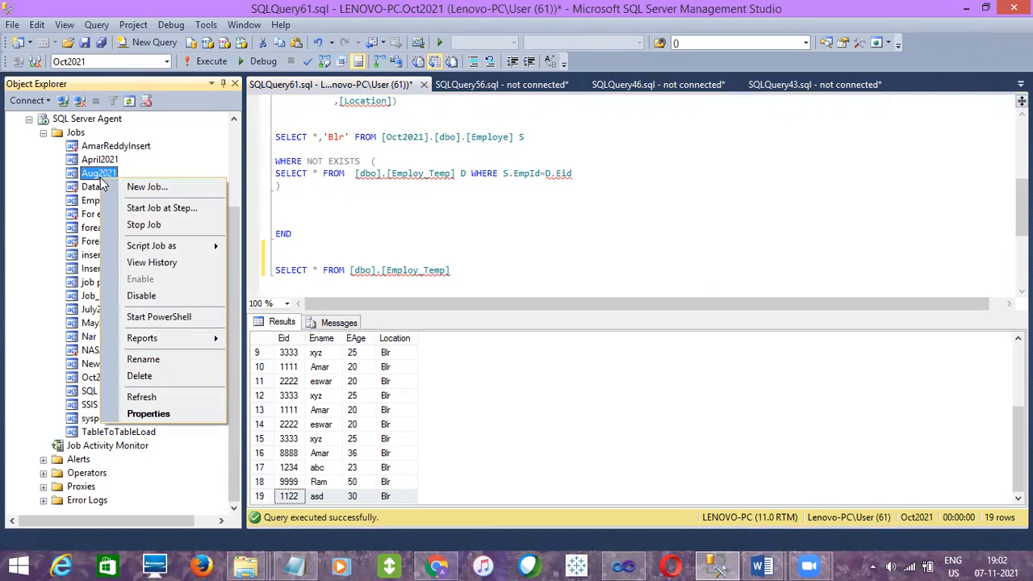
{"action": "left_click", "coordinate": [157, 263]}
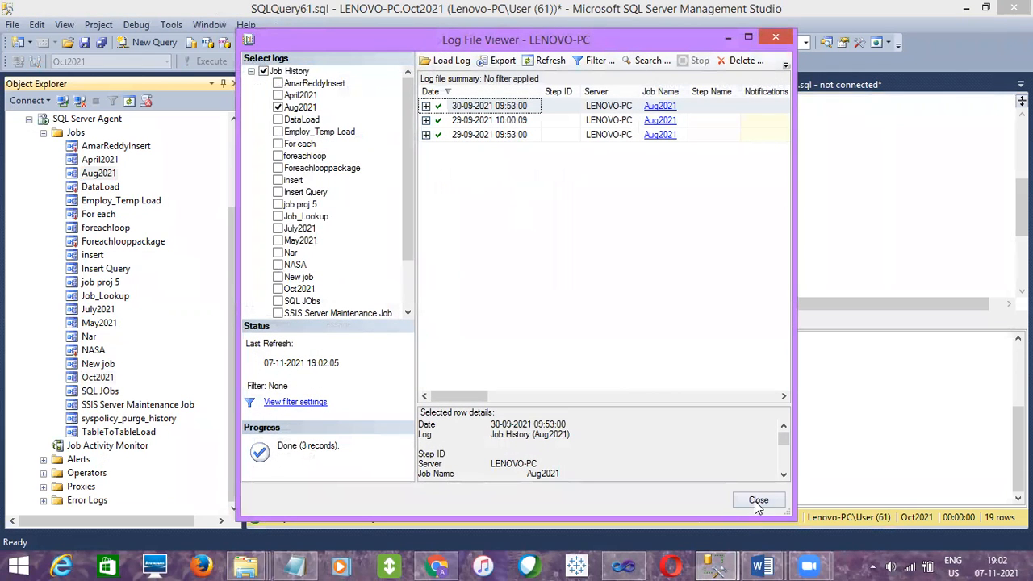
{"action": "left_click", "coordinate": [757, 500]}
View the Oct2021 job's history and examine both steps of the 19:02:00 run, reading the full message of the ControlFlow_Tasks step
{"action": "left_click", "coordinate": [97, 378]}
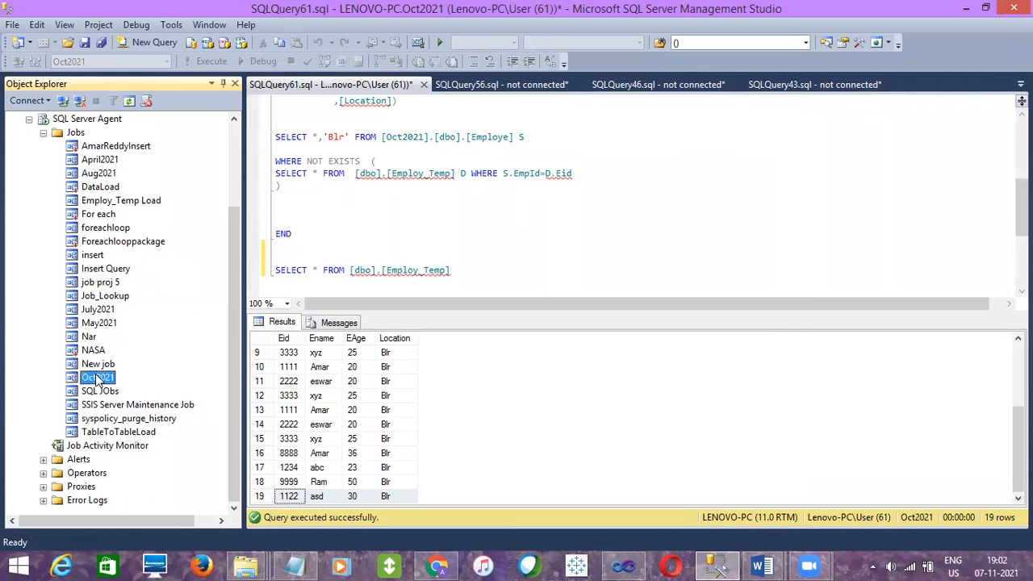
{"action": "right_click", "coordinate": [95, 377]}
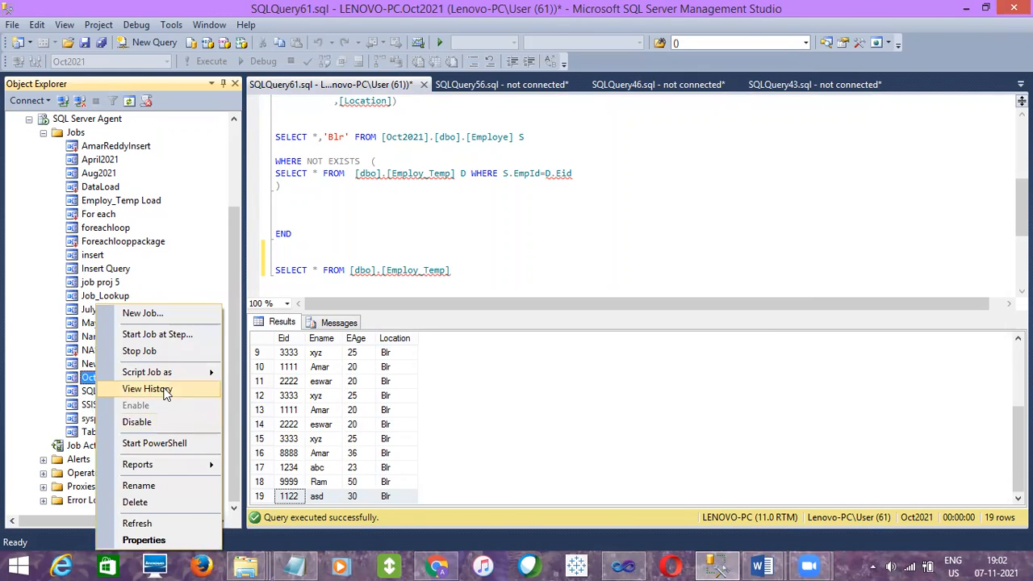
{"action": "left_click", "coordinate": [147, 389]}
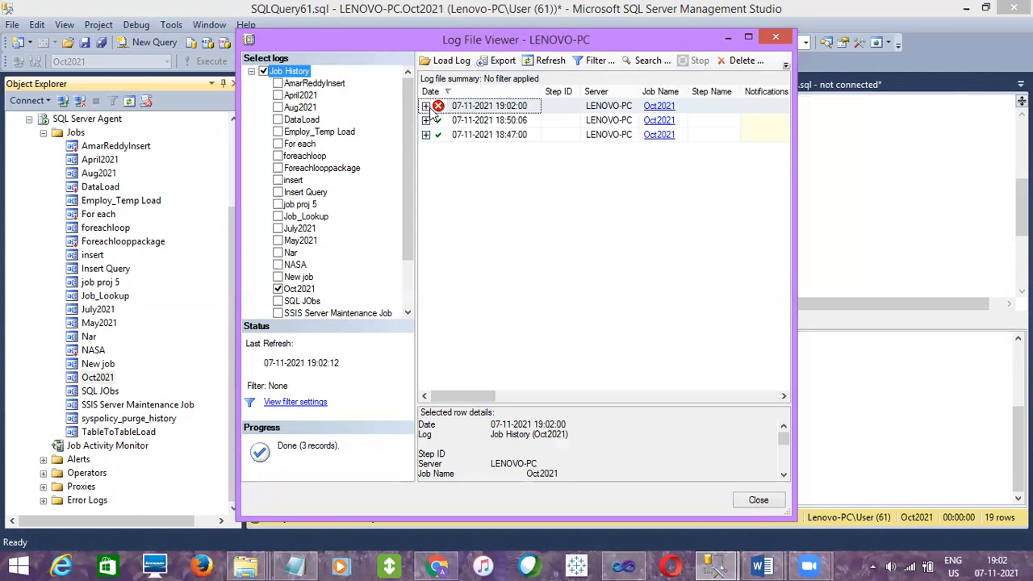
{"action": "left_click", "coordinate": [426, 106]}
{"action": "left_click", "coordinate": [498, 120]}
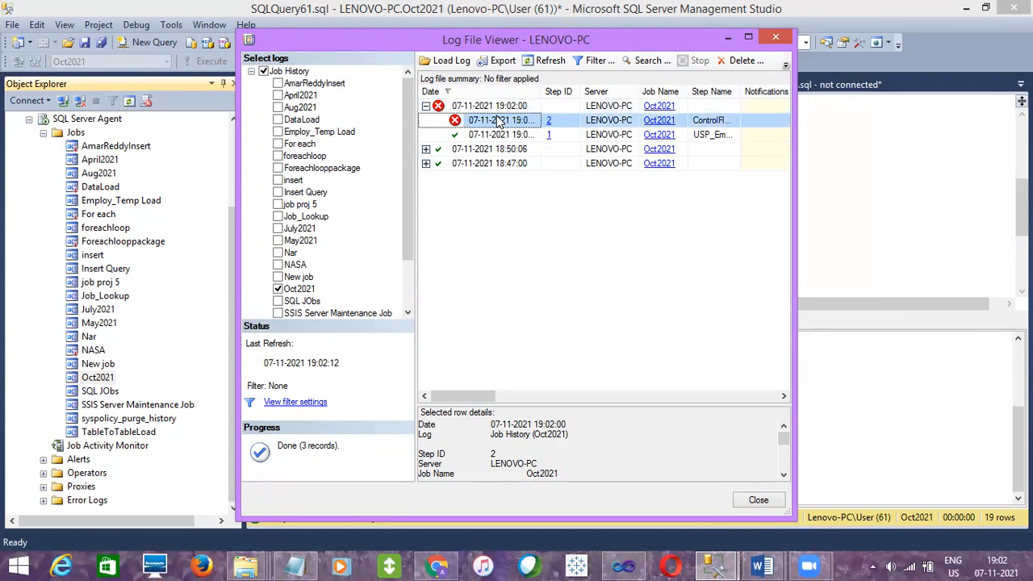
{"action": "left_click", "coordinate": [500, 134]}
{"action": "left_click", "coordinate": [502, 121]}
{"action": "left_click_drag", "start_coordinate": [549, 404], "coordinate": [618, 230]}
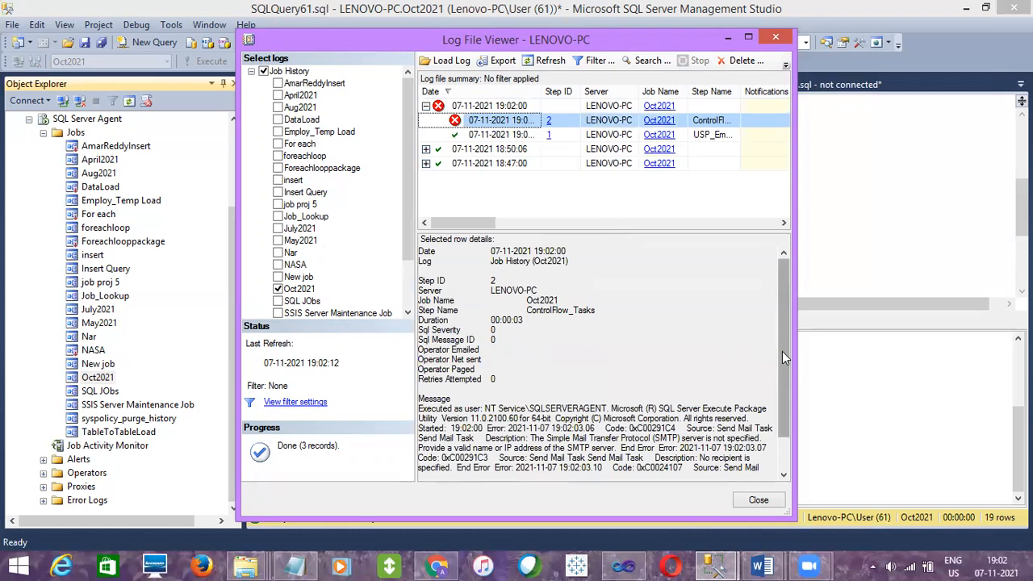
{"action": "left_click_drag", "start_coordinate": [783, 355], "coordinate": [779, 437]}
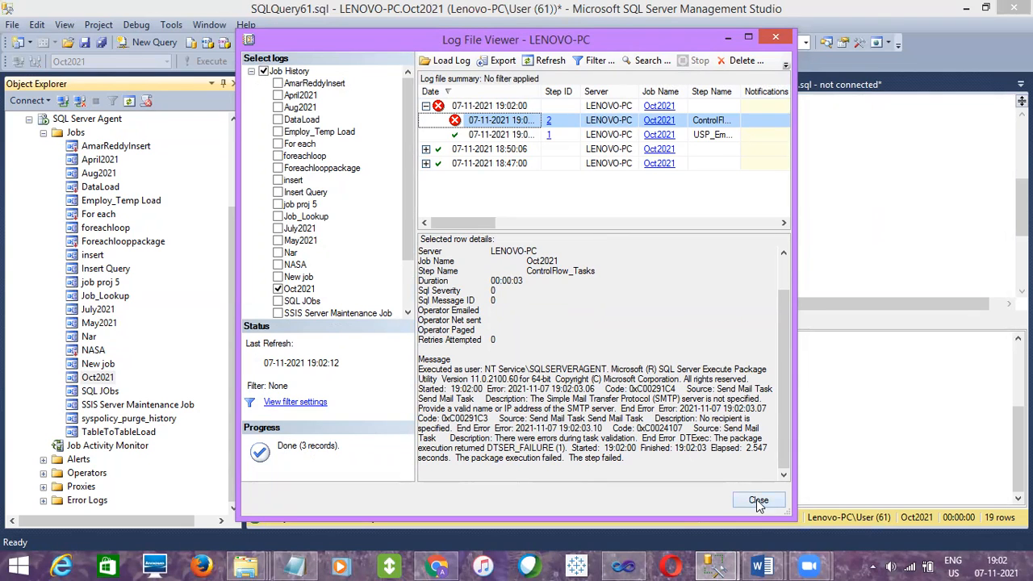
Read the ControlFlow_Tasks step's error message, highlighting the Send Mail Task text, and close the Log File Viewer
{"action": "left_click_drag", "start_coordinate": [636, 456], "coordinate": [458, 380]}
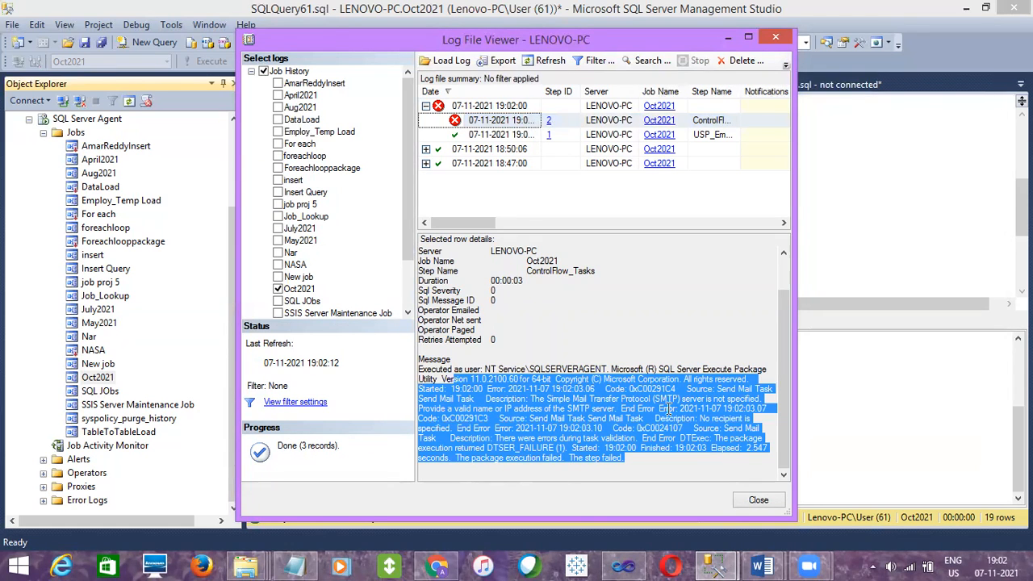
{"action": "left_click_drag", "start_coordinate": [656, 417], "coordinate": [534, 418]}
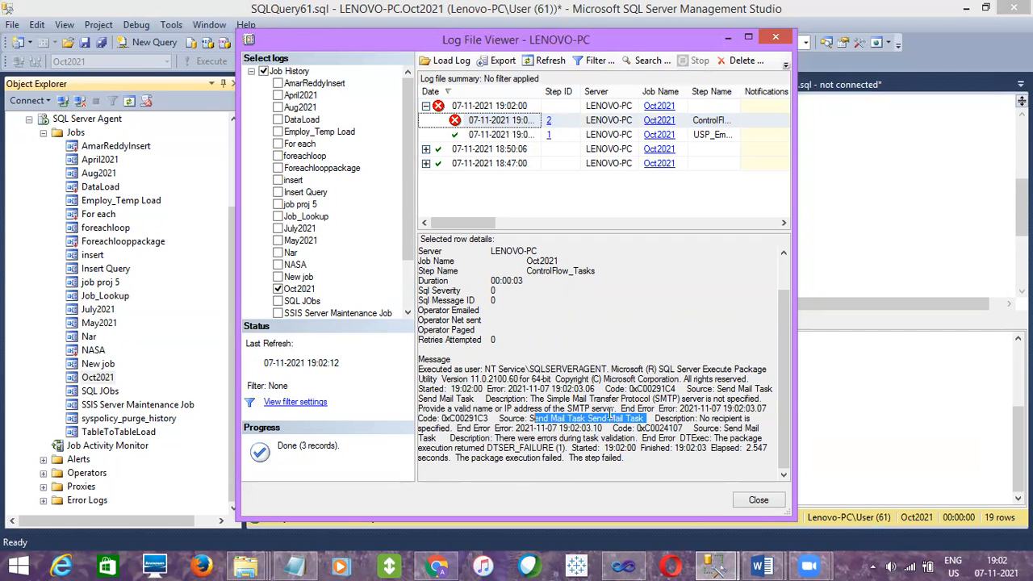
{"action": "left_click", "coordinate": [760, 500]}
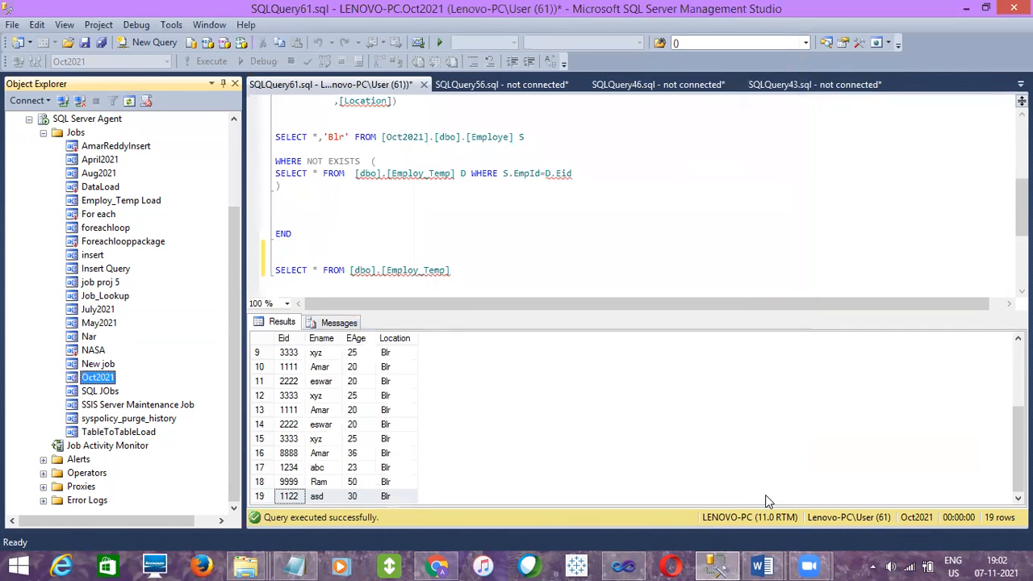
Switch to Visual Studio and view the package's event handlers with ControlFlow_Tasks as the executable and OnError as the handler
{"action": "left_click", "coordinate": [623, 565]}
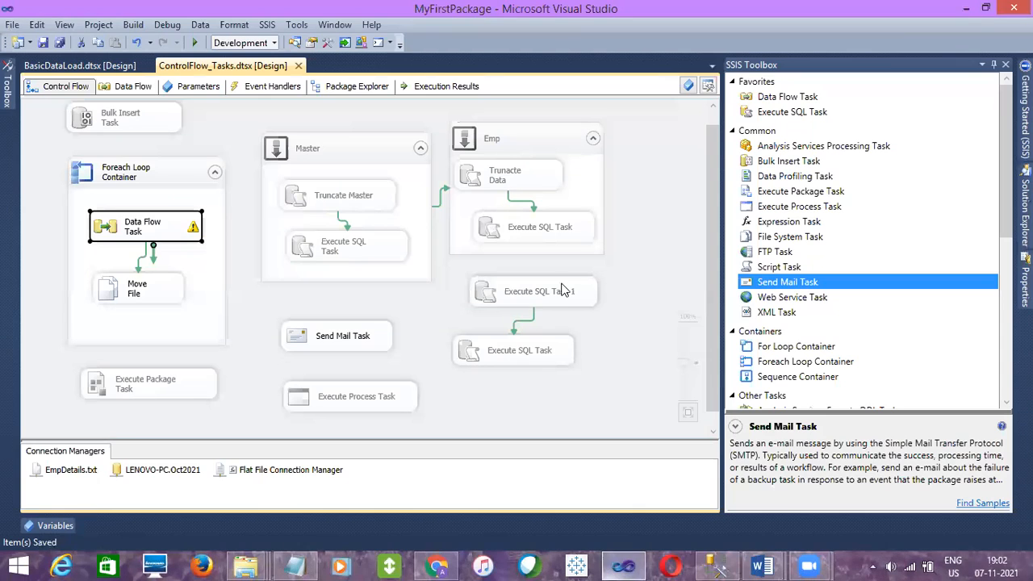
{"action": "left_click", "coordinate": [260, 87]}
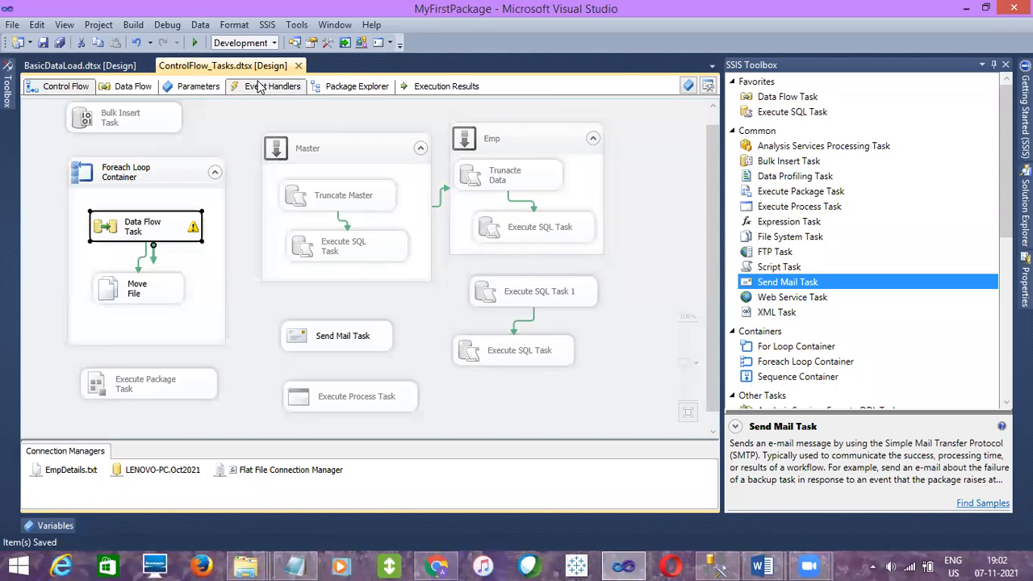
{"action": "left_click", "coordinate": [66, 87]}
{"action": "left_click", "coordinate": [273, 87]}
{"action": "left_click", "coordinate": [99, 128]}
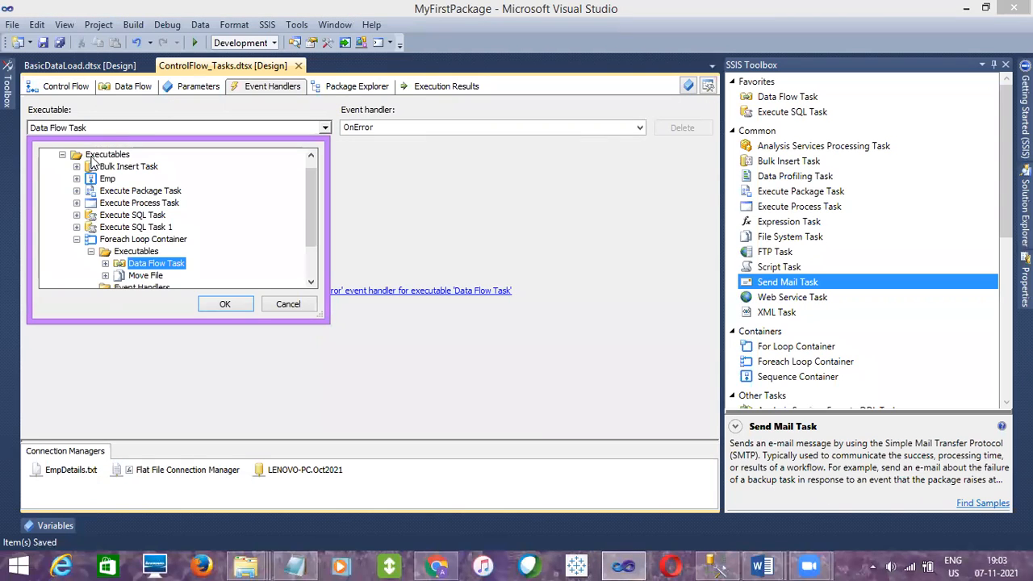
{"action": "left_click", "coordinate": [95, 155]}
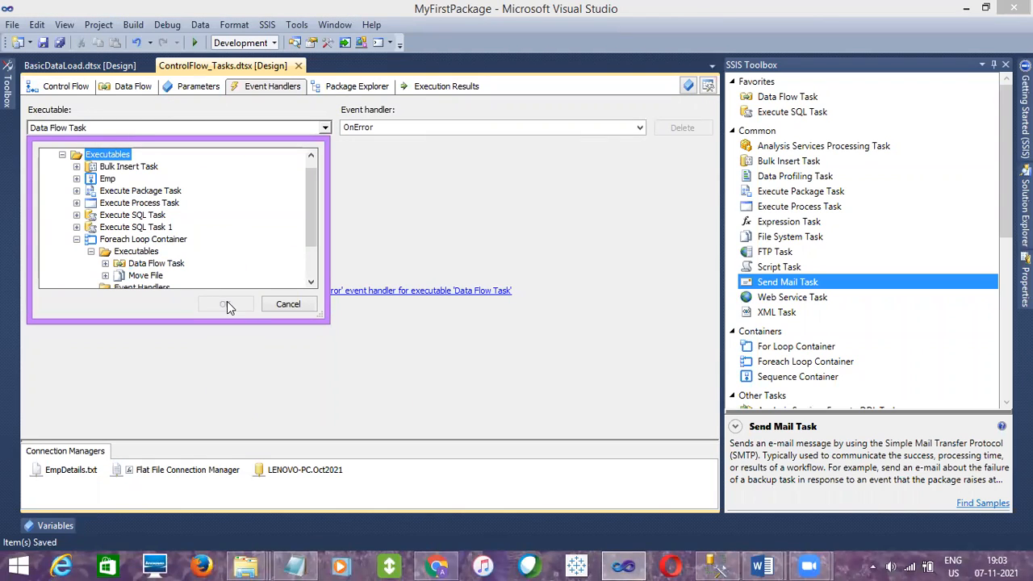
{"action": "left_click", "coordinate": [311, 156]}
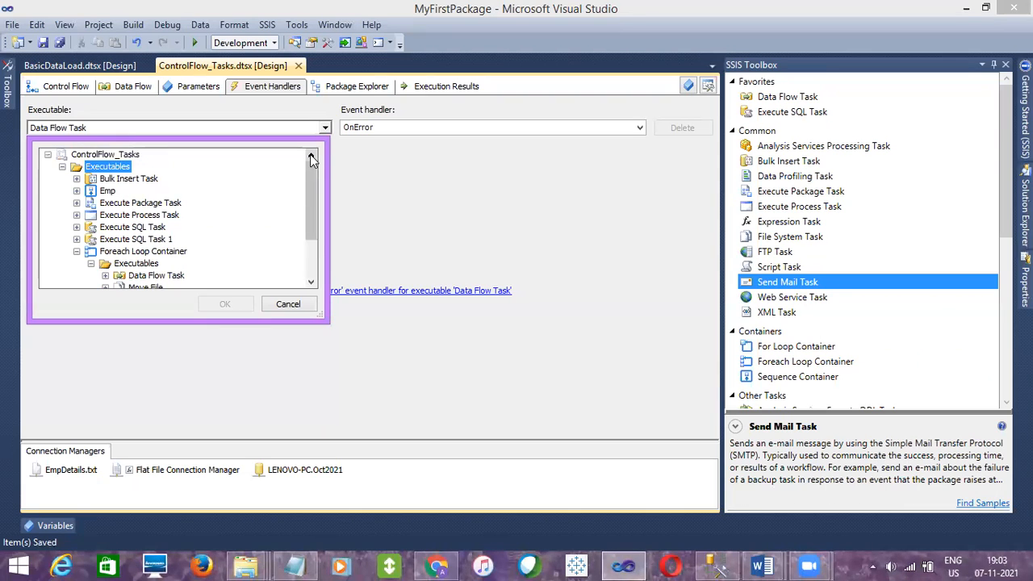
{"action": "left_click", "coordinate": [97, 154]}
{"action": "left_click", "coordinate": [234, 304]}
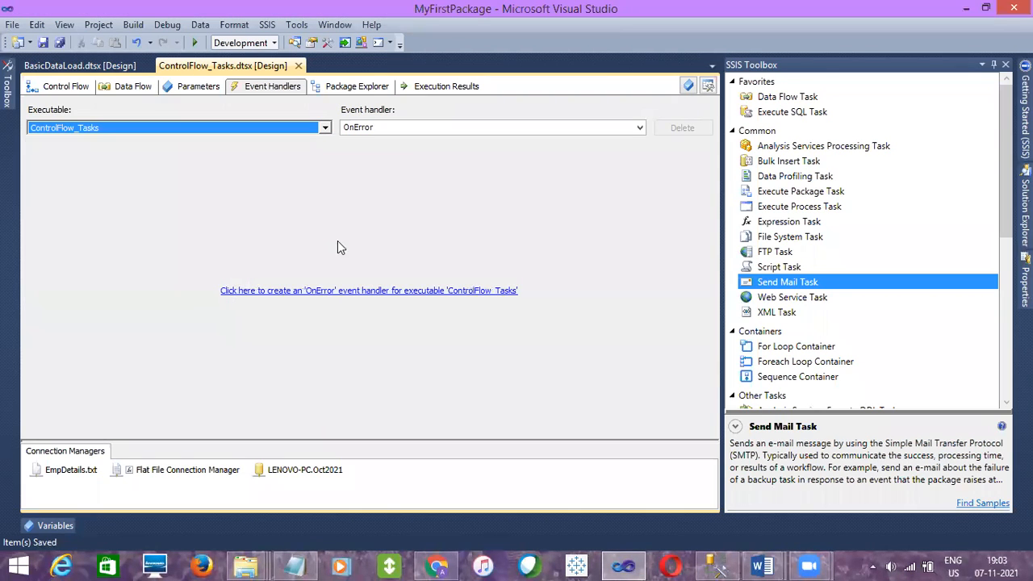
Disable the Send Mail Task in the ControlFlow_Tasks control flow and save the package
{"action": "left_click", "coordinate": [83, 86]}
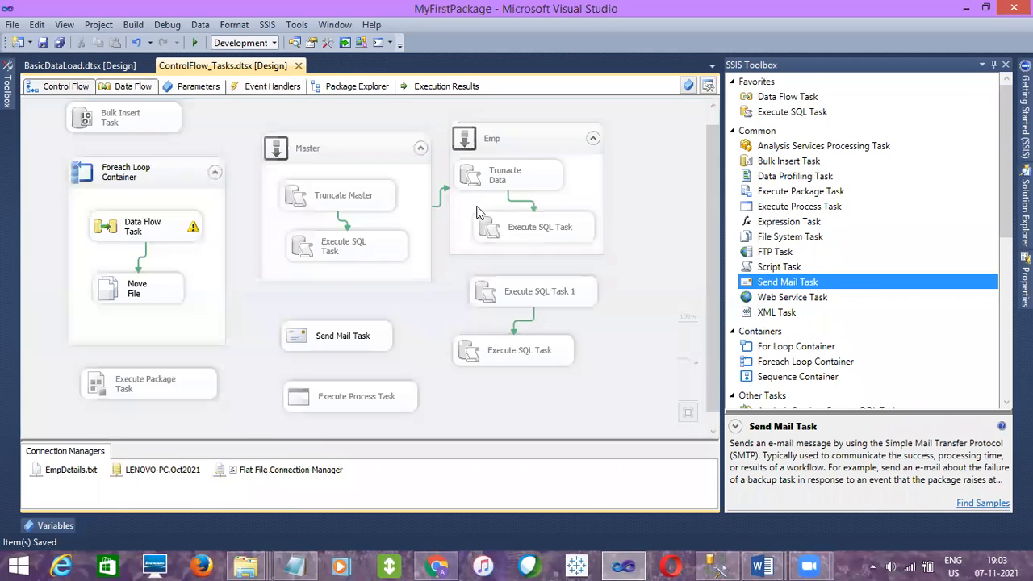
{"action": "left_click", "coordinate": [355, 340]}
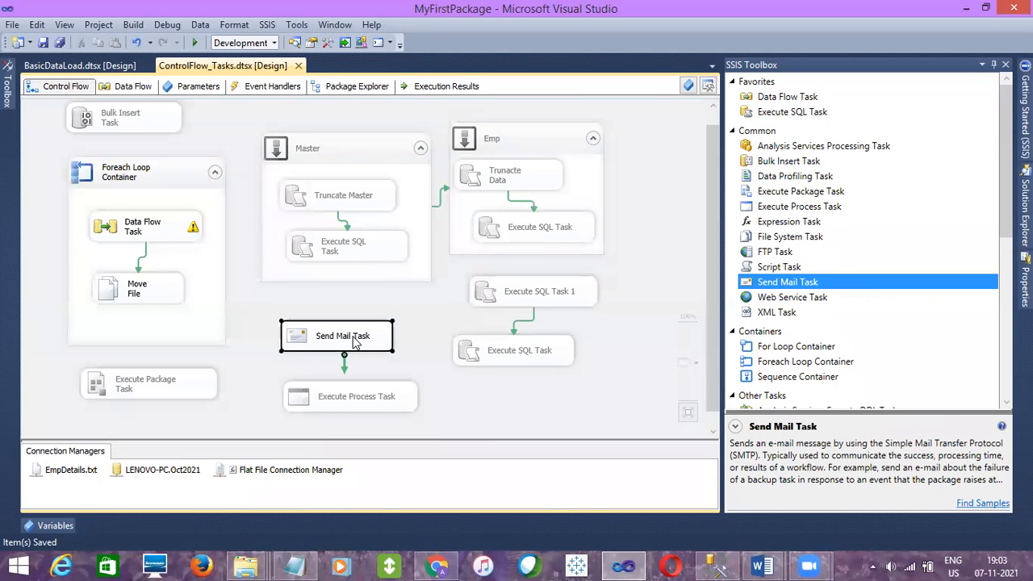
{"action": "right_click", "coordinate": [353, 342]}
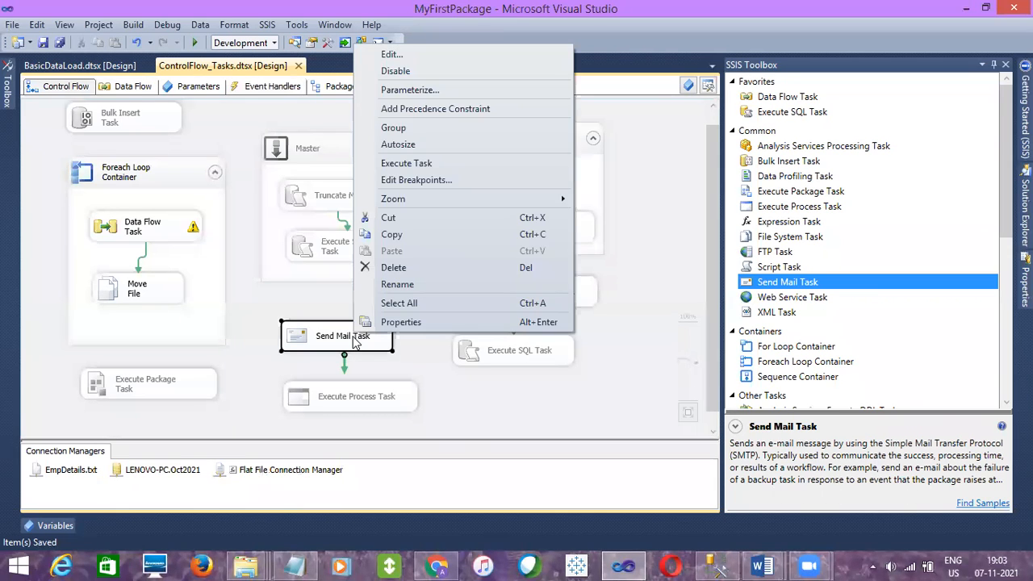
{"action": "left_click", "coordinate": [396, 73]}
{"action": "left_click", "coordinate": [43, 44]}
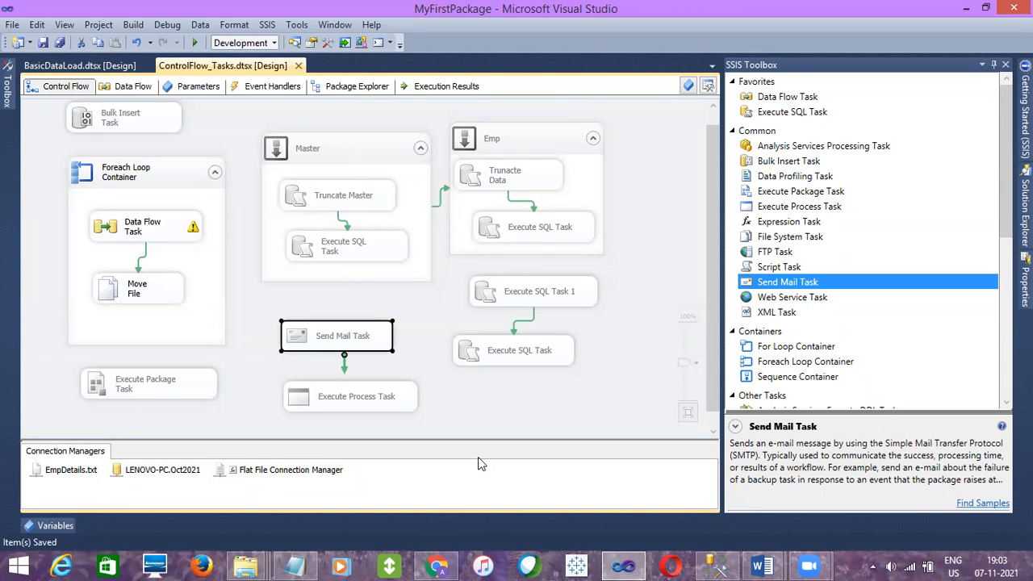
Switch to File Explorer and check the files in the Archive subfolder of Source Files
{"action": "mouse_move", "coordinate": [246, 567]}
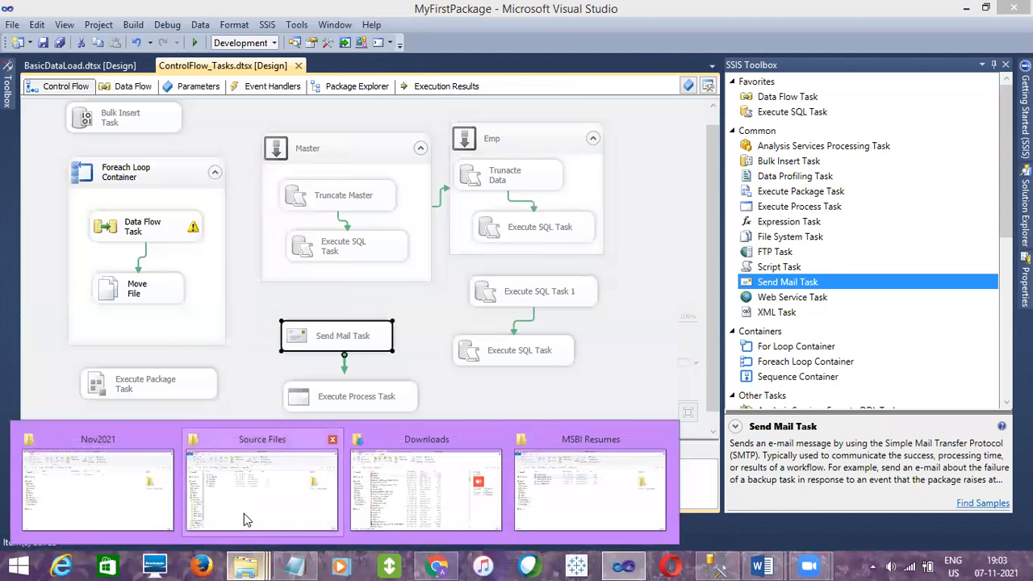
{"action": "left_click", "coordinate": [244, 513]}
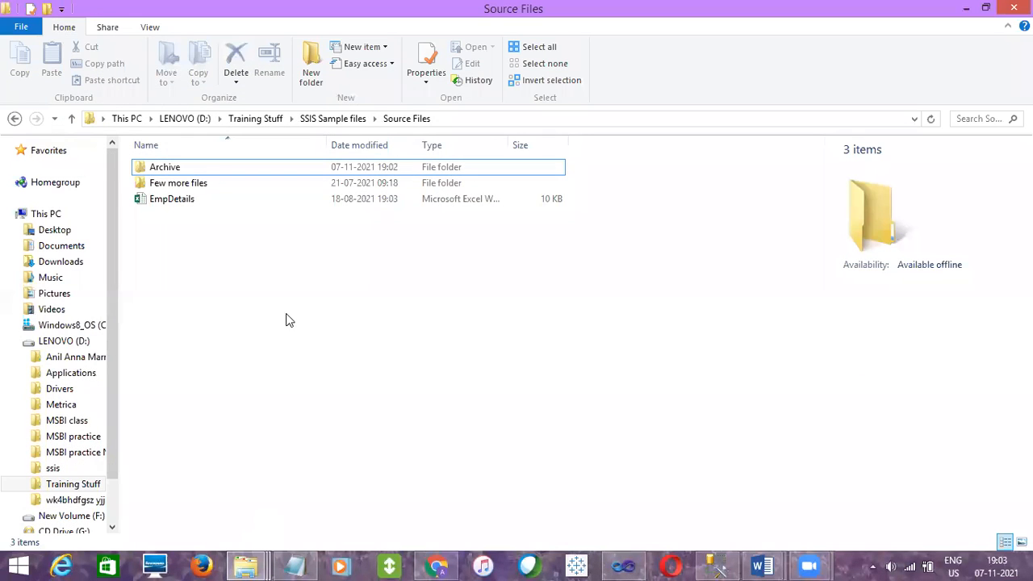
{"action": "double_click", "coordinate": [249, 166]}
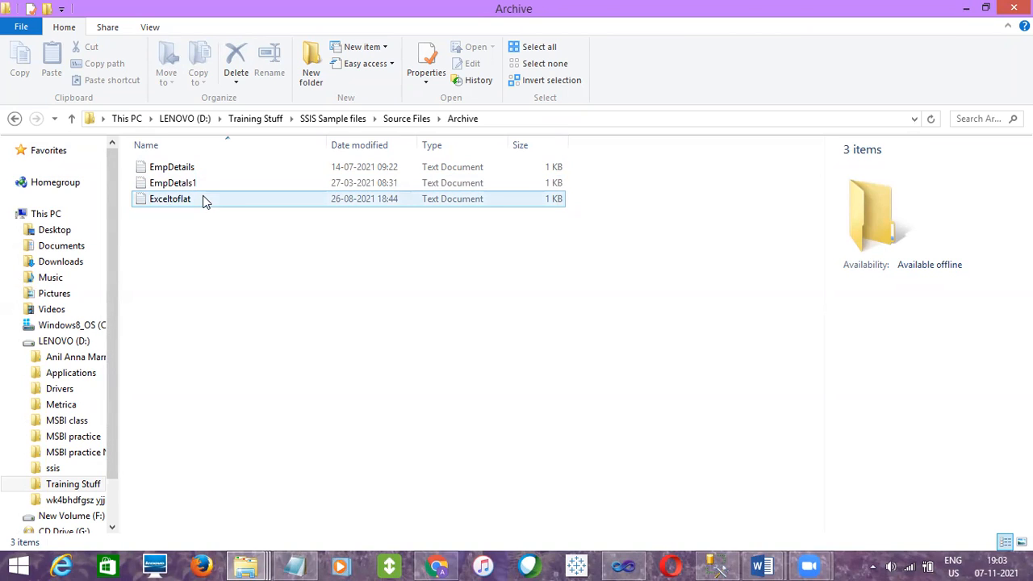
Return to Visual Studio and inspect the Foreach Loop Container and the disabled Send Mail Task
{"action": "left_click", "coordinate": [629, 564]}
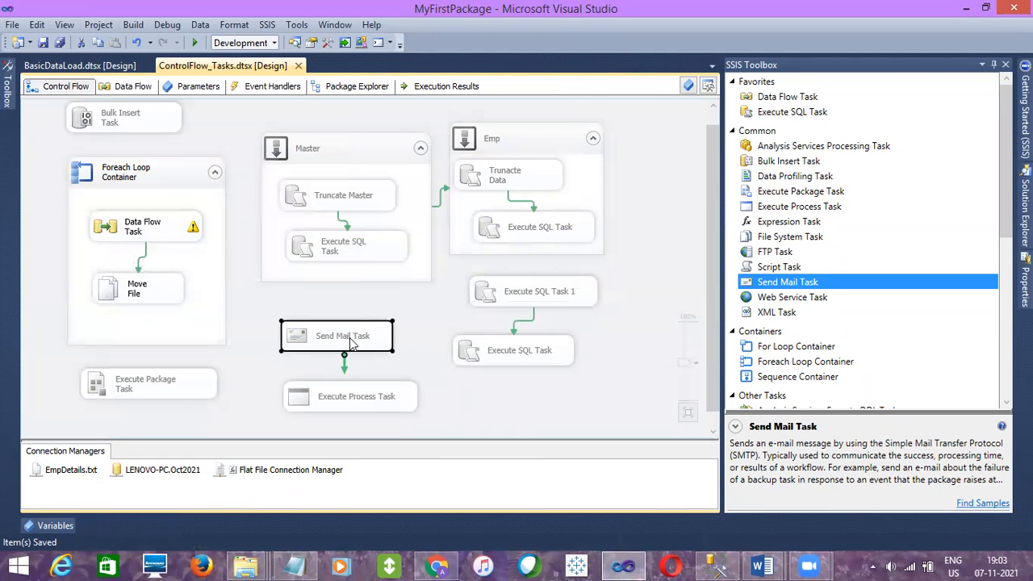
{"action": "left_click", "coordinate": [436, 371]}
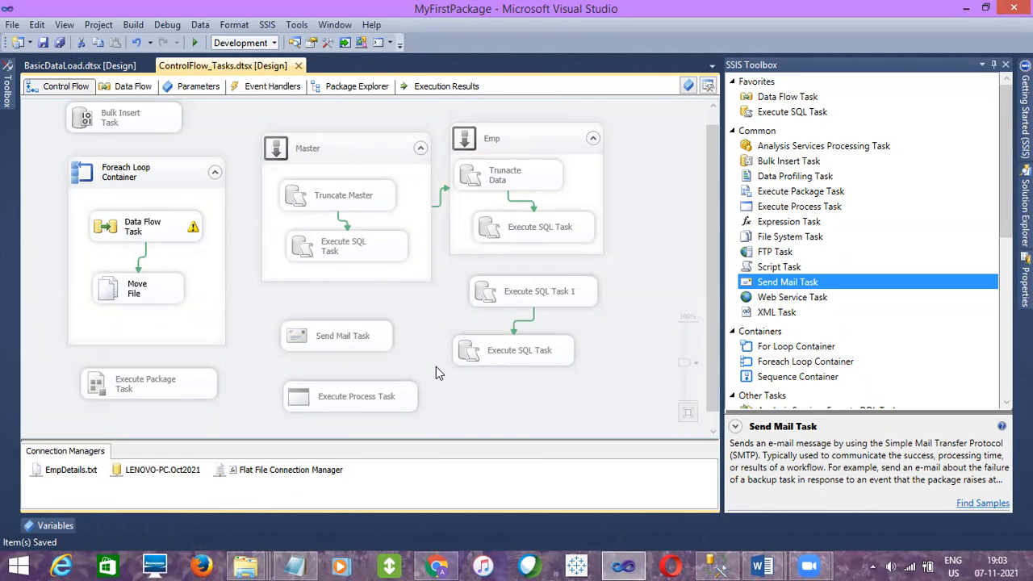
{"action": "left_click", "coordinate": [147, 173]}
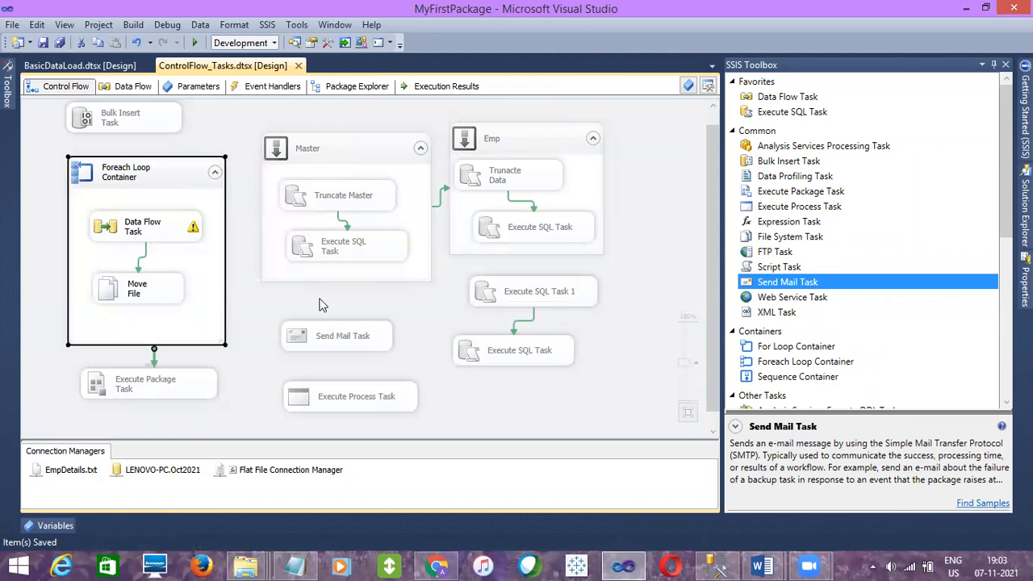
{"action": "left_click", "coordinate": [348, 342]}
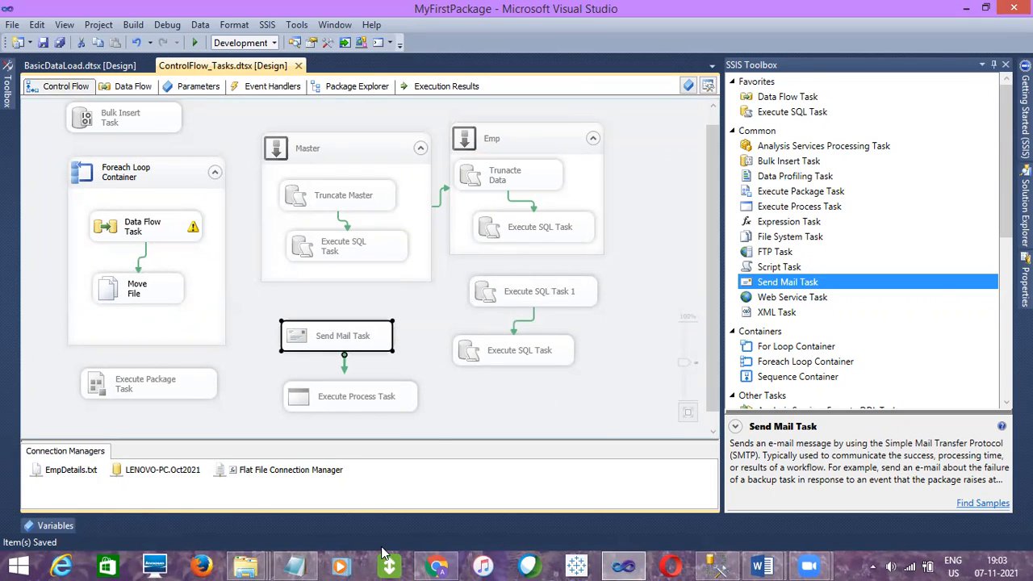
Move the EmpDetails, EmpDetals1 and Exceltoflat text files from the Archive folder back into Source Files in File Explorer
{"action": "mouse_move", "coordinate": [253, 556]}
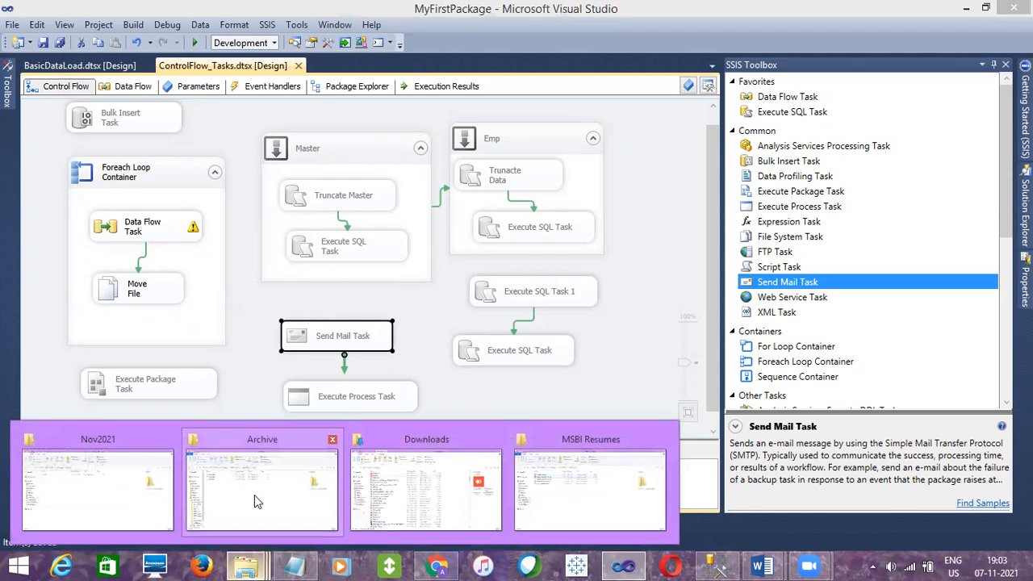
{"action": "left_click", "coordinate": [254, 500]}
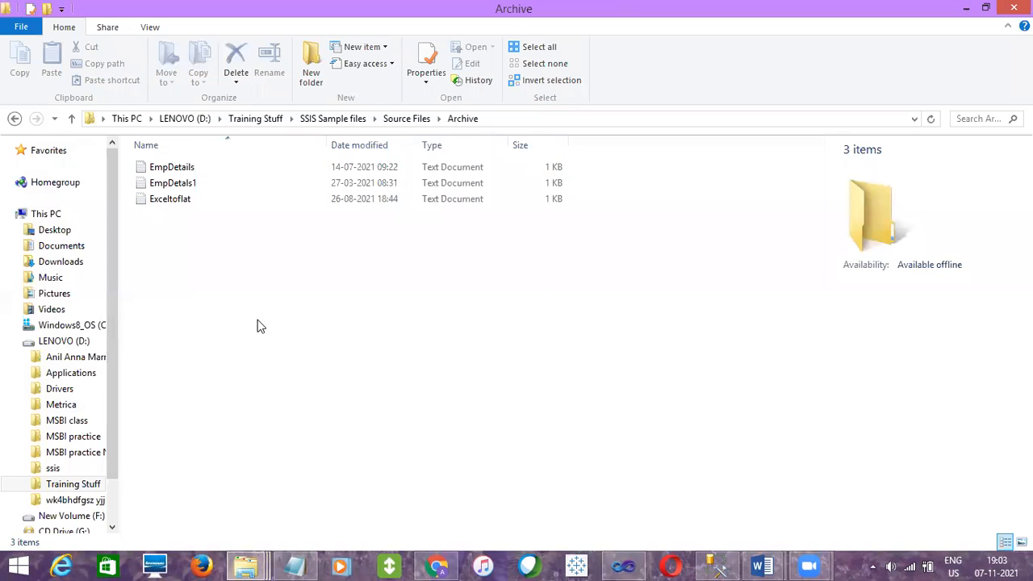
{"action": "key", "text": "ctrl+a"}
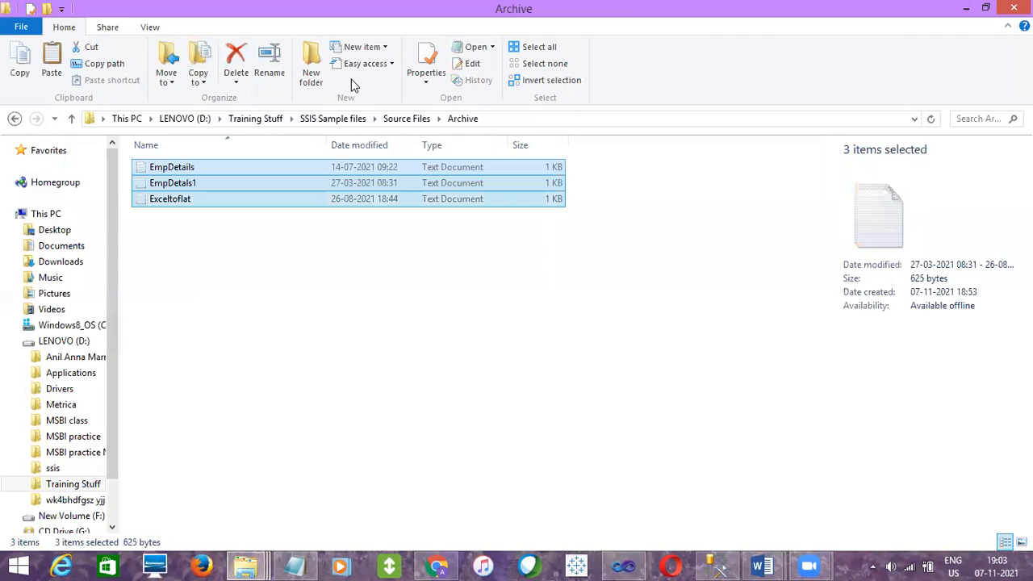
{"action": "left_click", "coordinate": [333, 118]}
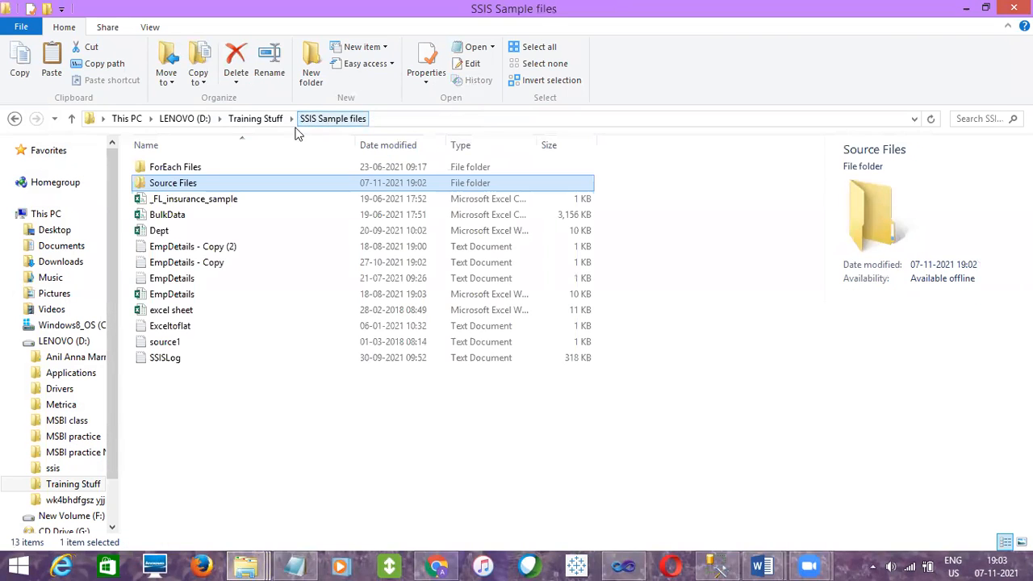
{"action": "double_click", "coordinate": [171, 184]}
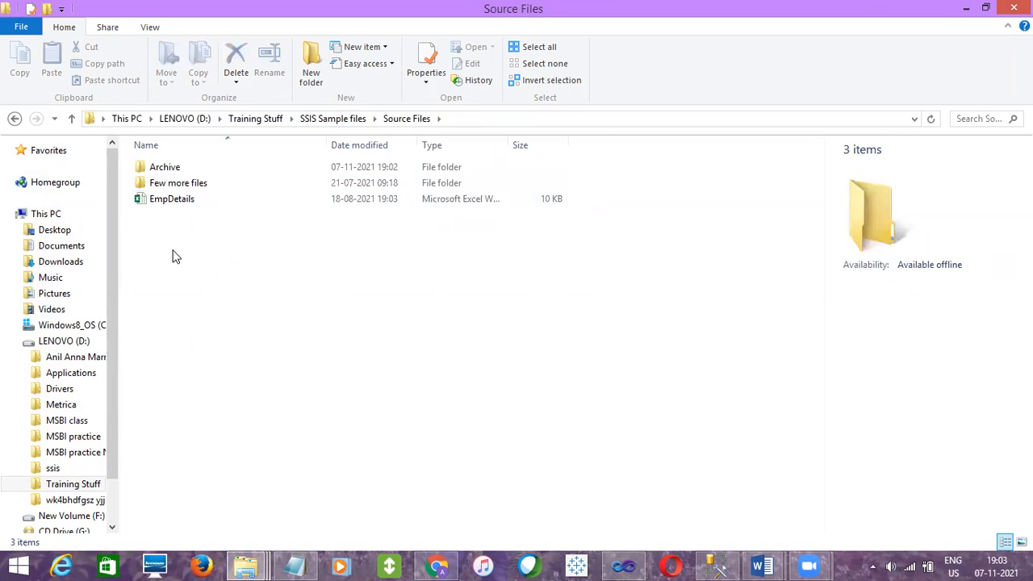
{"action": "key", "text": "ctrl+v"}
{"action": "left_click", "coordinate": [207, 302]}
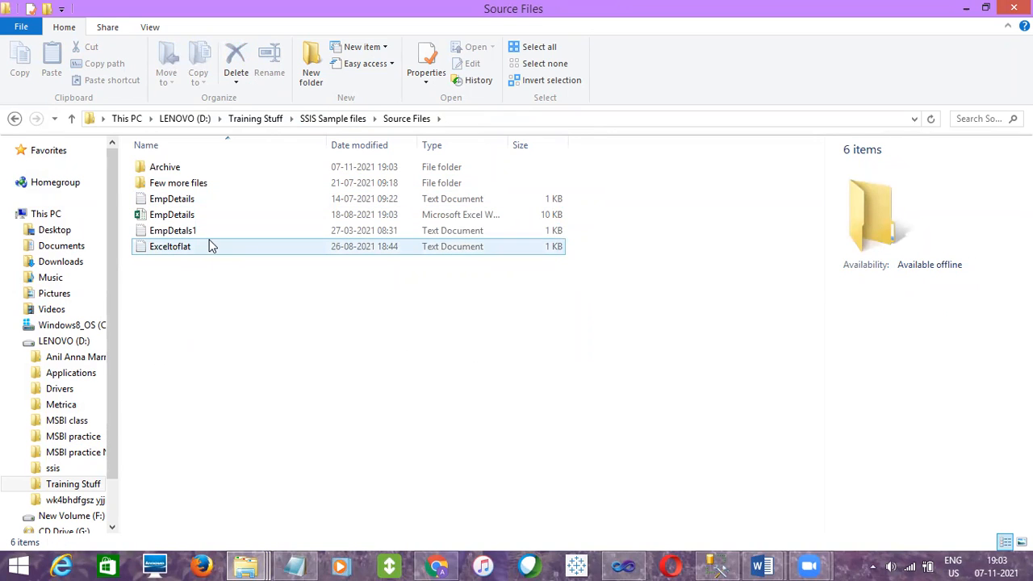
Recheck the Foreach Loop Container and Send Mail Task in Visual Studio, and switch to SQL Server Management Studio
{"action": "left_click", "coordinate": [623, 566]}
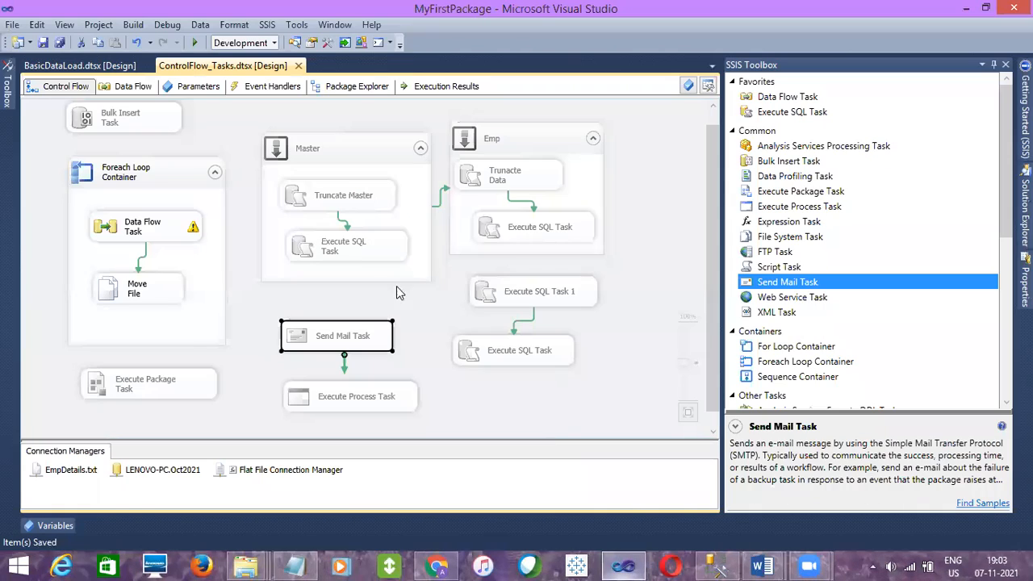
{"action": "left_click", "coordinate": [167, 171]}
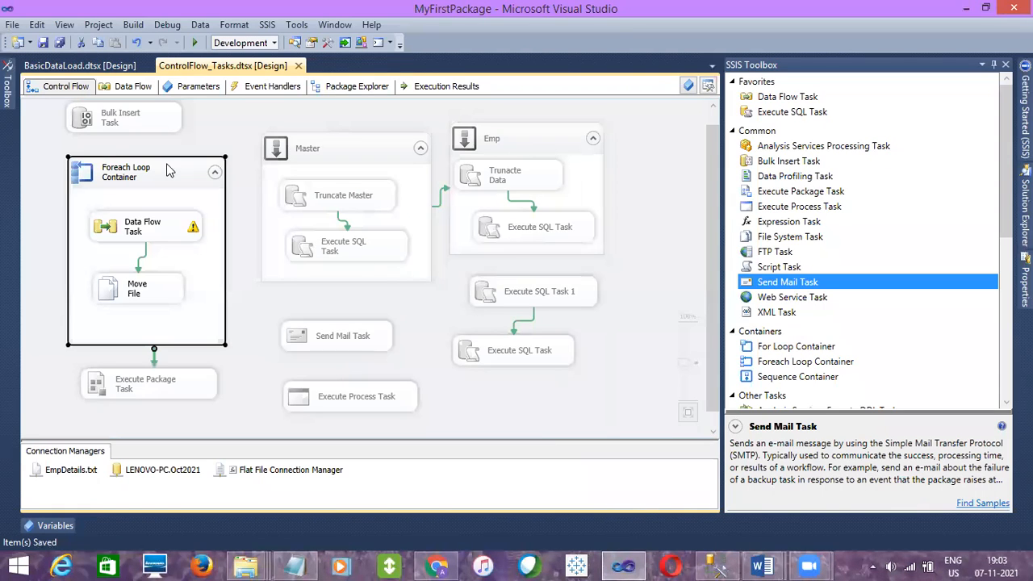
{"action": "left_click", "coordinate": [340, 342]}
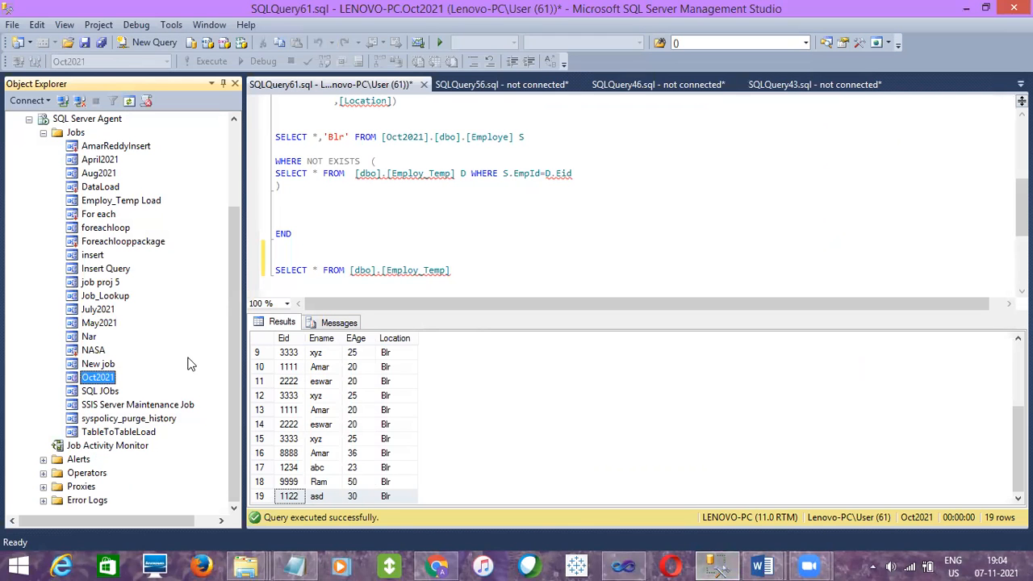
Start the Oct2021 job at step 2, ControlFlow_Tasks, and close the Start Jobs dialog
{"action": "right_click", "coordinate": [105, 380]}
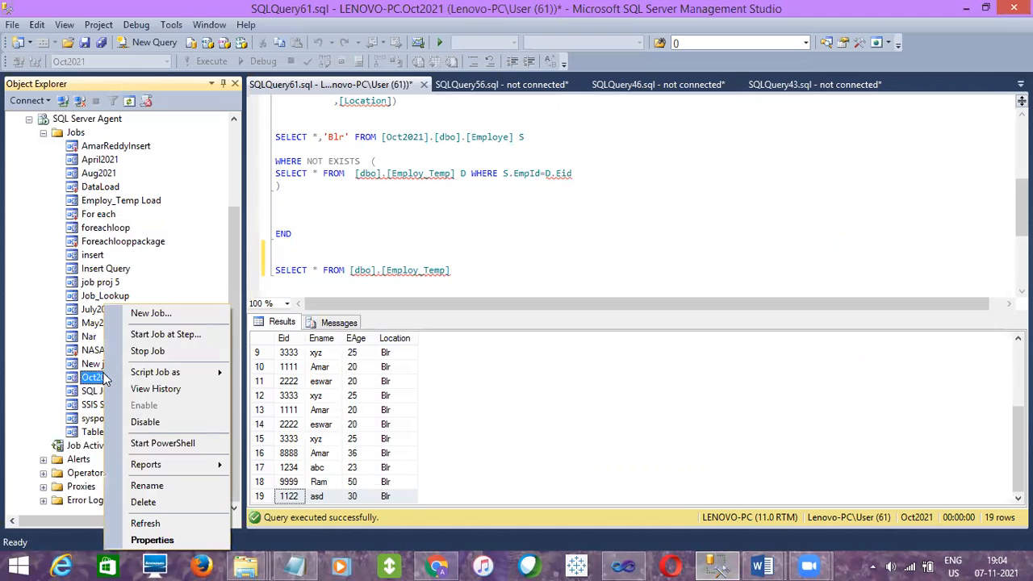
{"action": "left_click", "coordinate": [150, 337]}
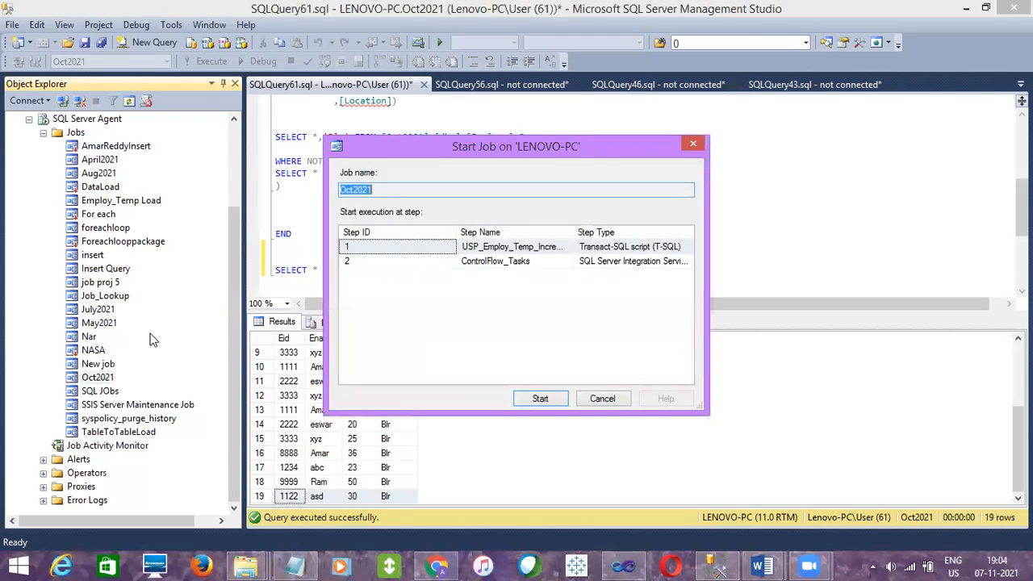
{"action": "left_click", "coordinate": [396, 246]}
{"action": "left_click", "coordinate": [396, 266]}
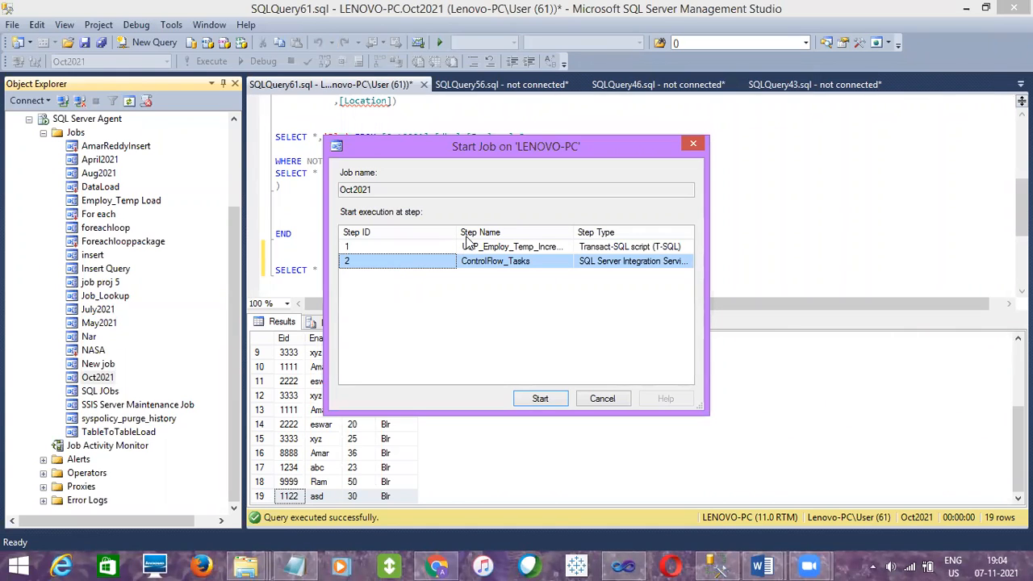
{"action": "left_click", "coordinate": [468, 262]}
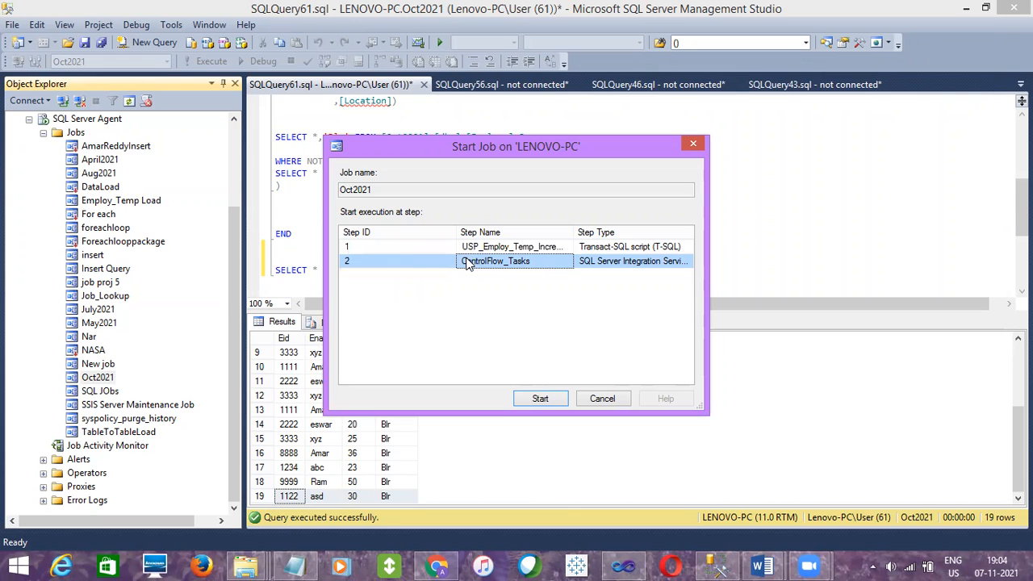
{"action": "left_click", "coordinate": [540, 398]}
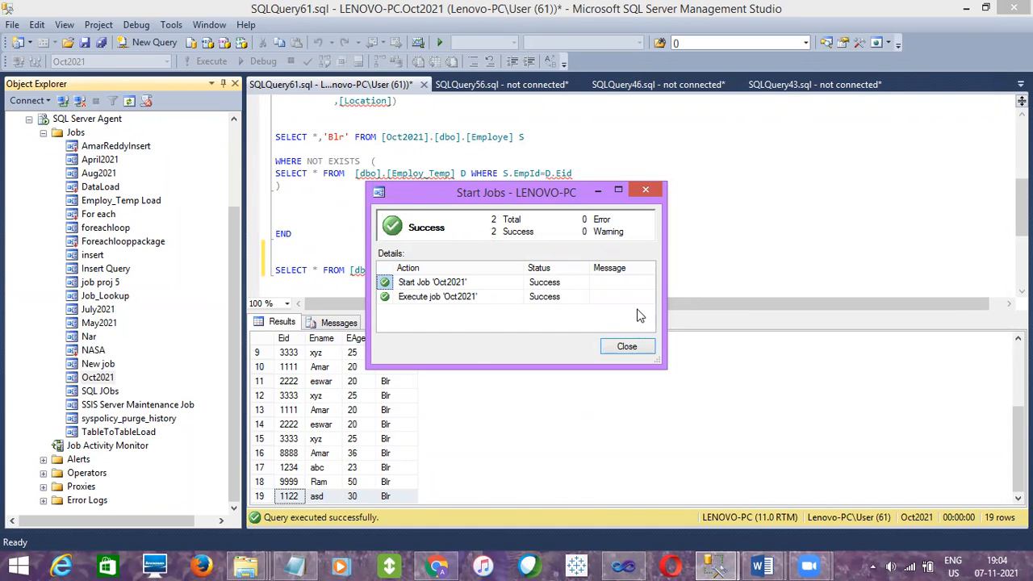
{"action": "left_click", "coordinate": [627, 347]}
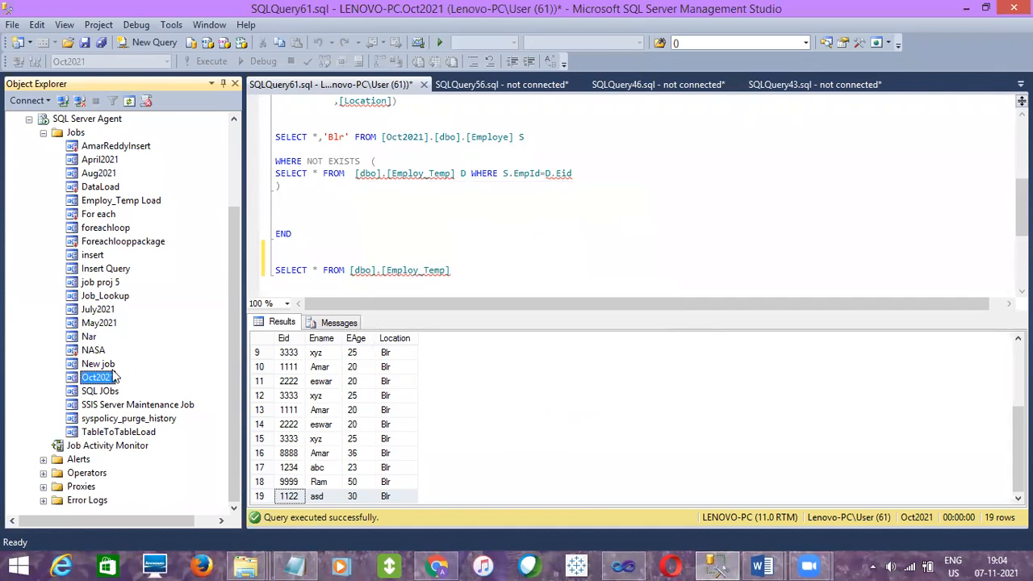
View the Oct2021 job's history, expand the latest run to check its step, and close the log viewer
{"action": "right_click", "coordinate": [100, 382]}
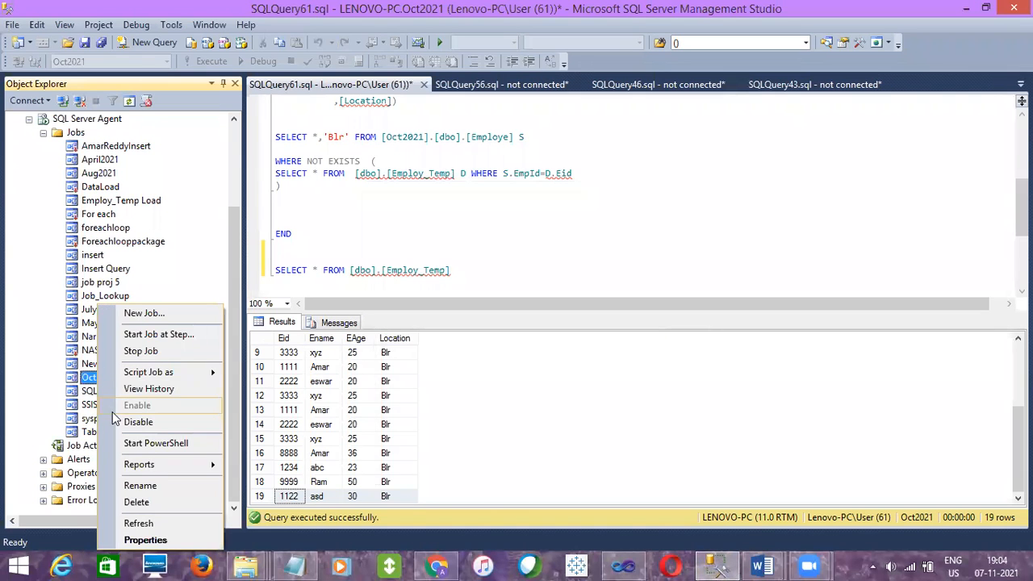
{"action": "left_click", "coordinate": [145, 391]}
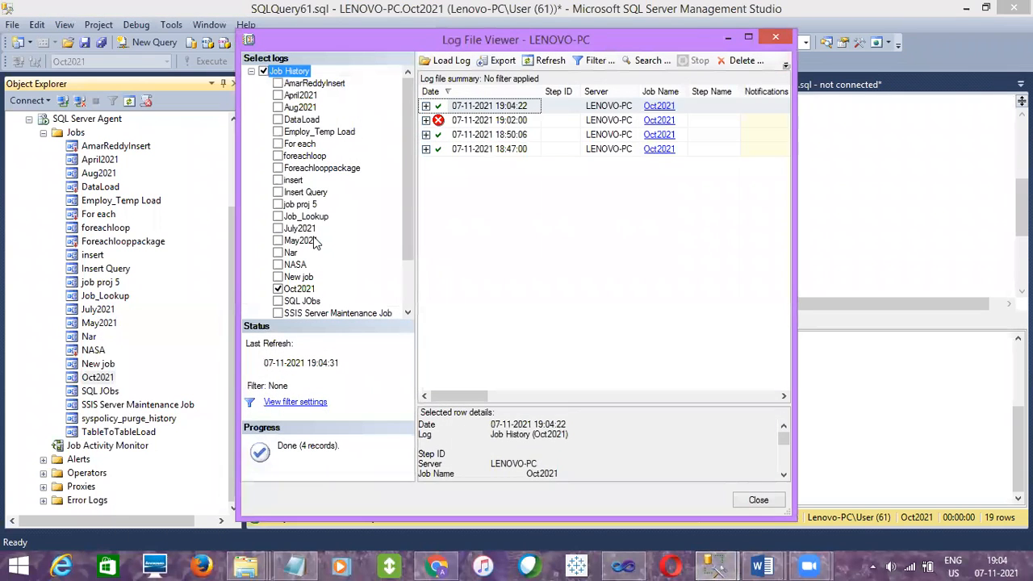
{"action": "left_click", "coordinate": [433, 110]}
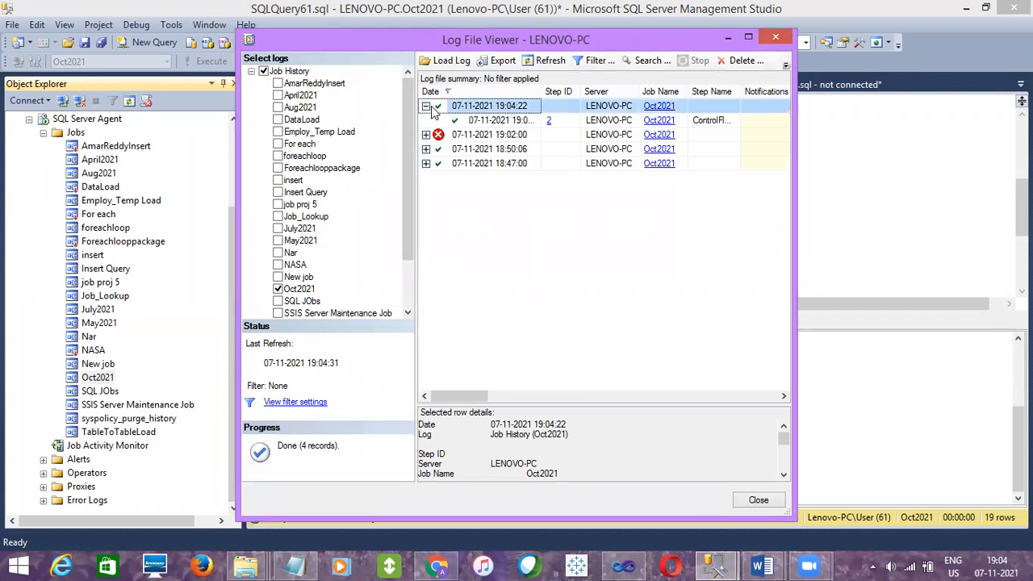
{"action": "left_click", "coordinate": [758, 499]}
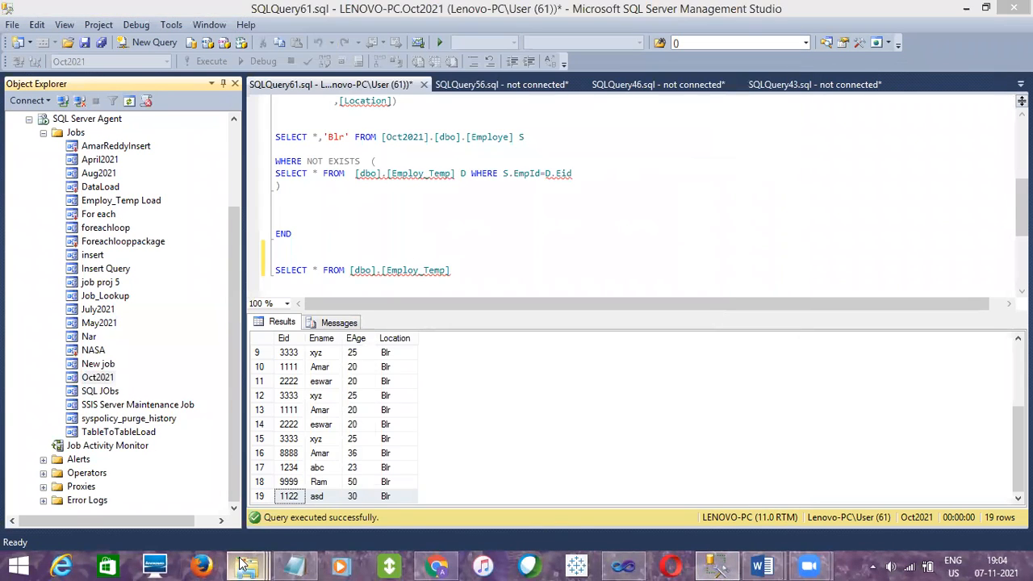
Switch to File Explorer and check the contents of the Source Files folder and its Archive subfolder
{"action": "mouse_move", "coordinate": [242, 563]}
{"action": "left_click", "coordinate": [246, 504]}
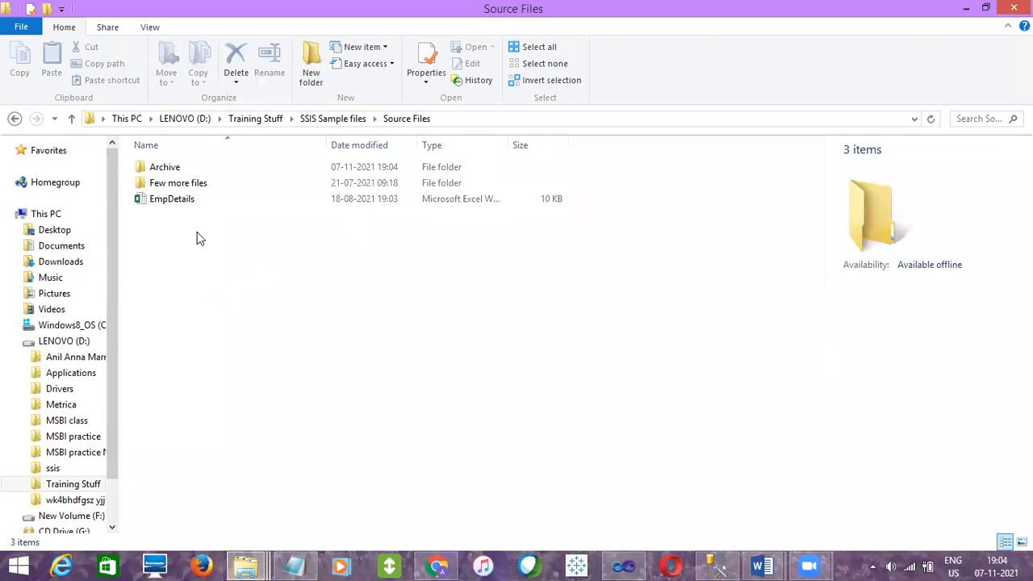
{"action": "left_click", "coordinate": [172, 198]}
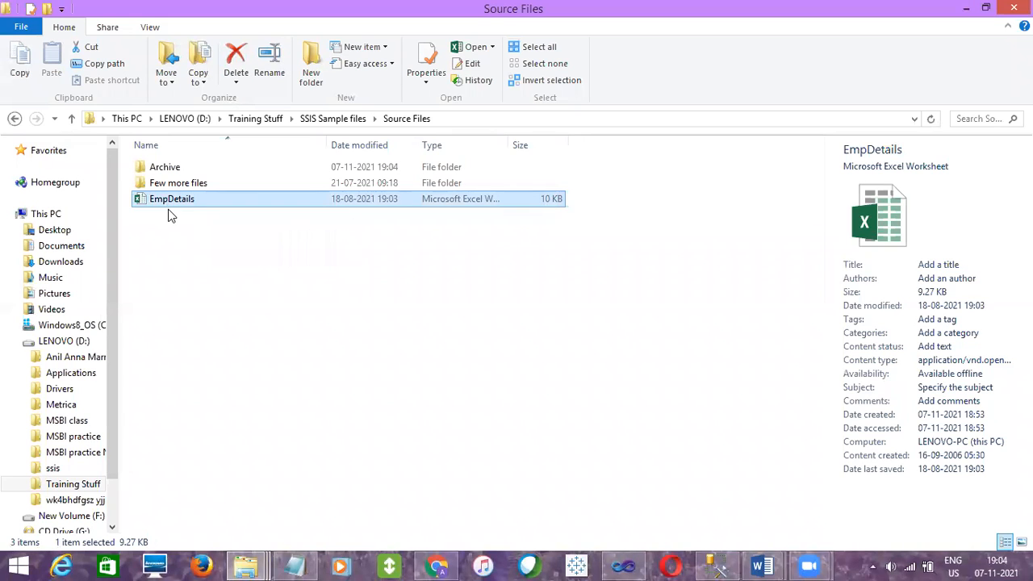
{"action": "double_click", "coordinate": [164, 174]}
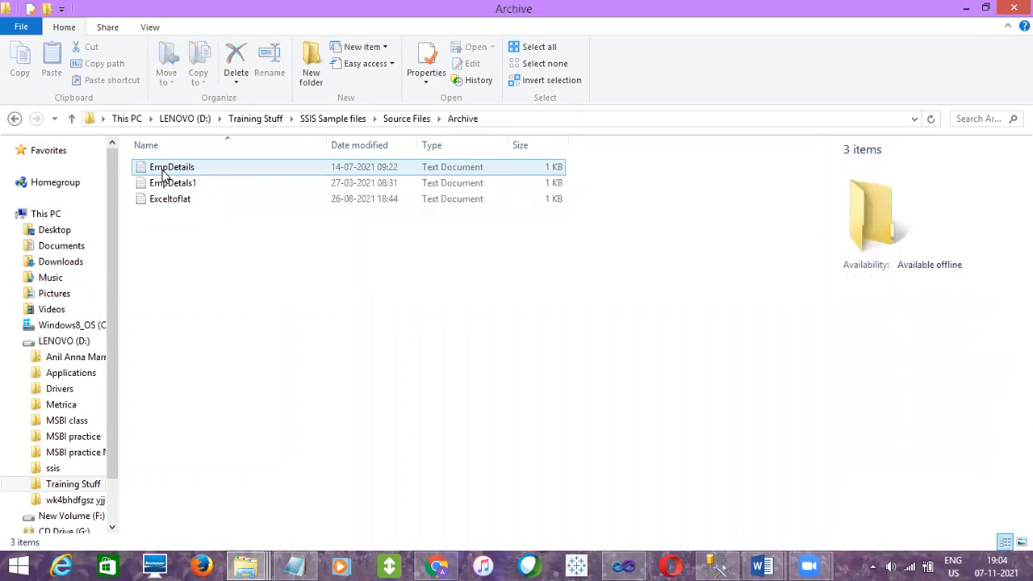
{"action": "left_click", "coordinate": [179, 185]}
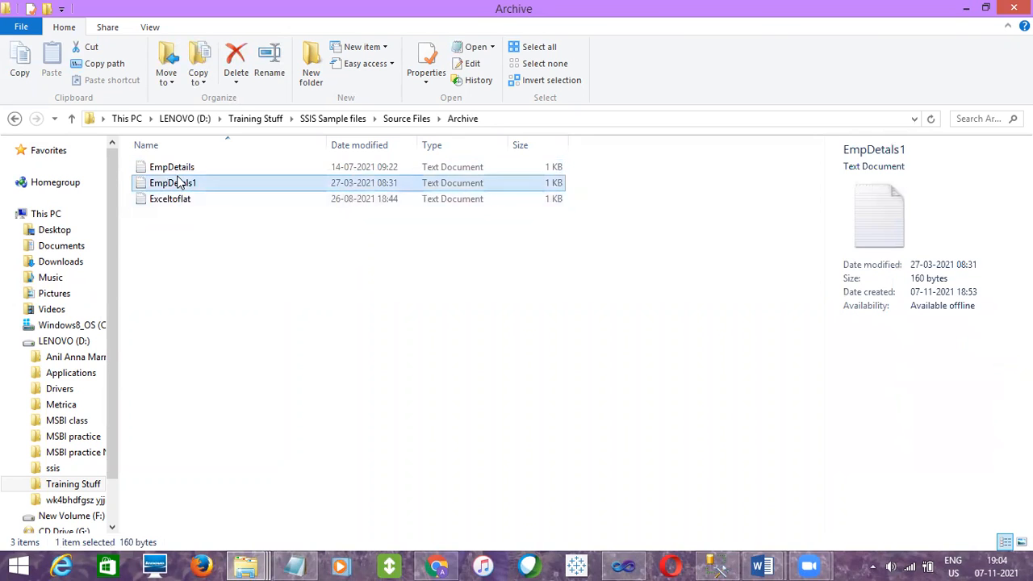
{"action": "left_click", "coordinate": [406, 119]}
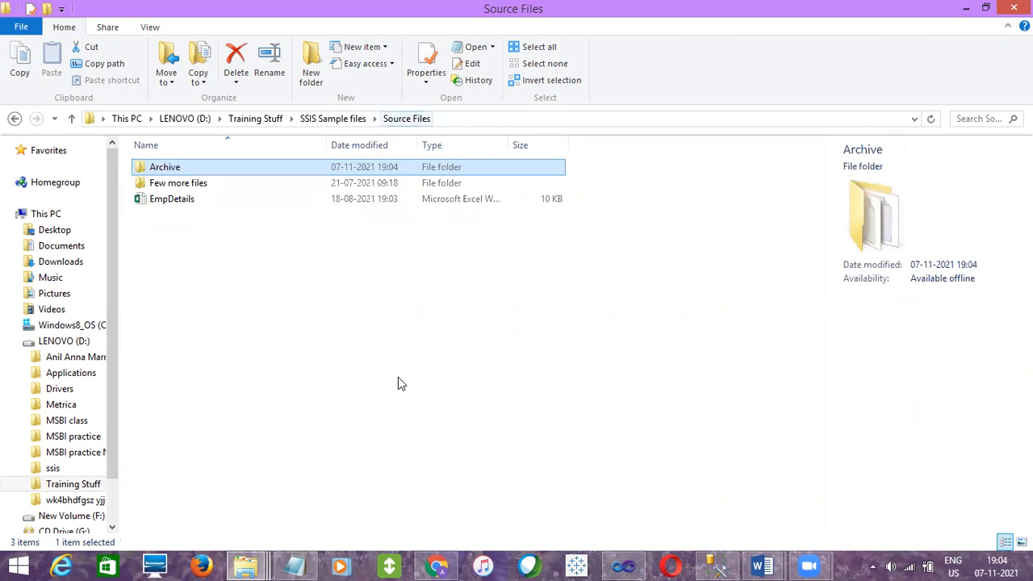
Return to SQL Server Management Studio, stop the SQL Server Agent service on LENOVO-PC, and collapse the agent's Jobs folder
{"action": "left_click", "coordinate": [720, 564]}
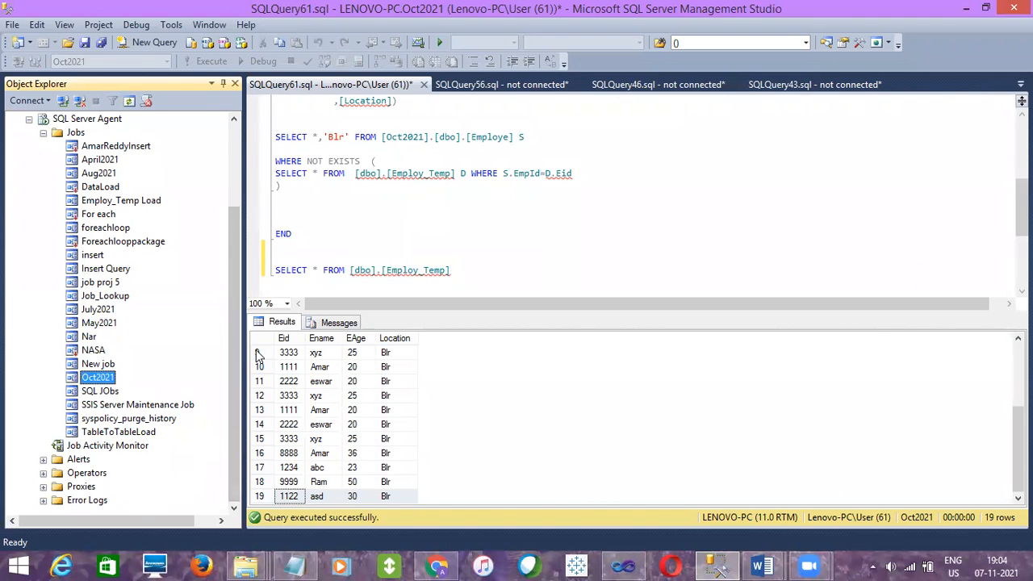
{"action": "scroll", "coordinate": [234, 262], "scroll_direction": "up", "scroll_amount": 3}
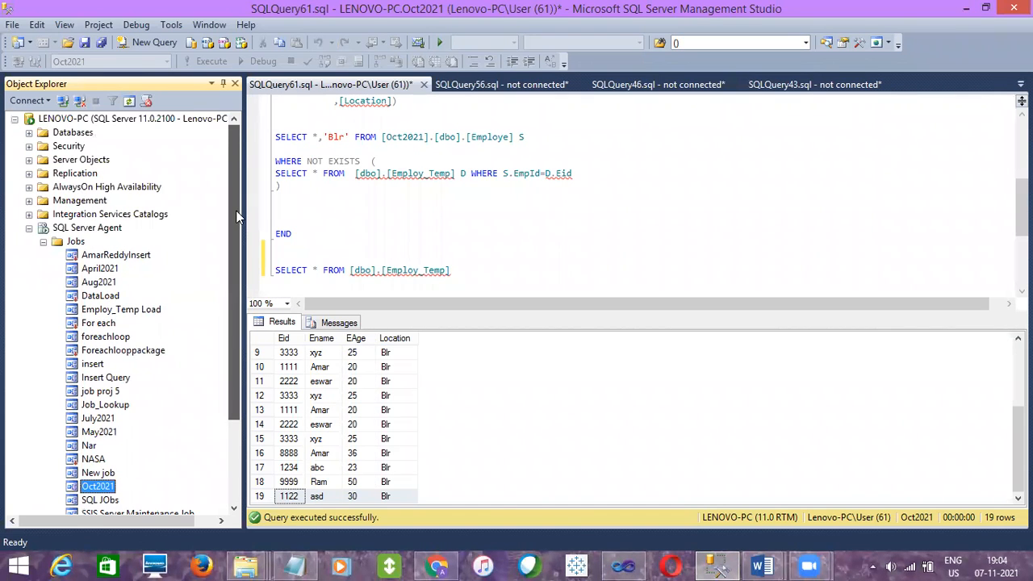
{"action": "right_click", "coordinate": [77, 231]}
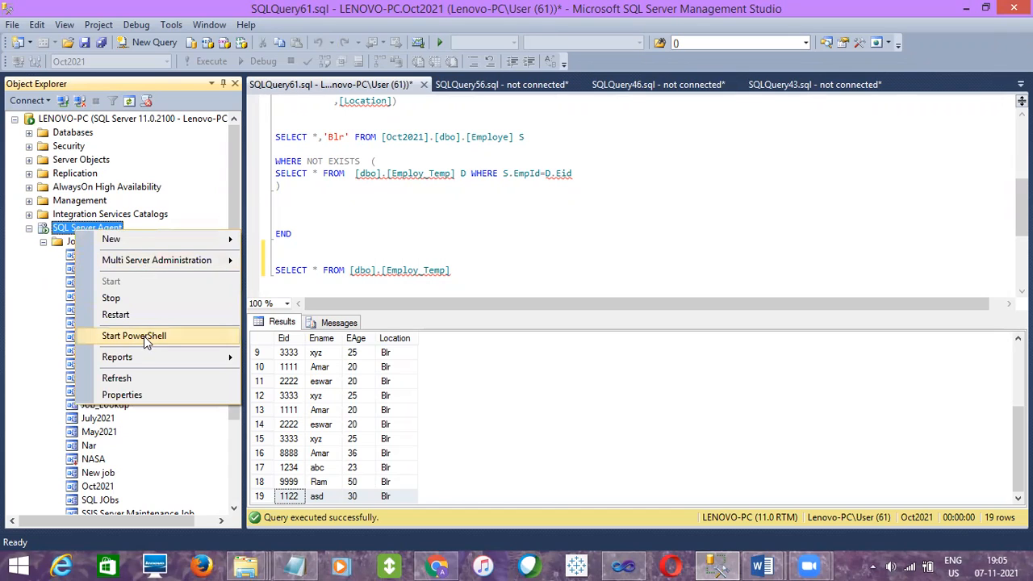
{"action": "left_click", "coordinate": [144, 298]}
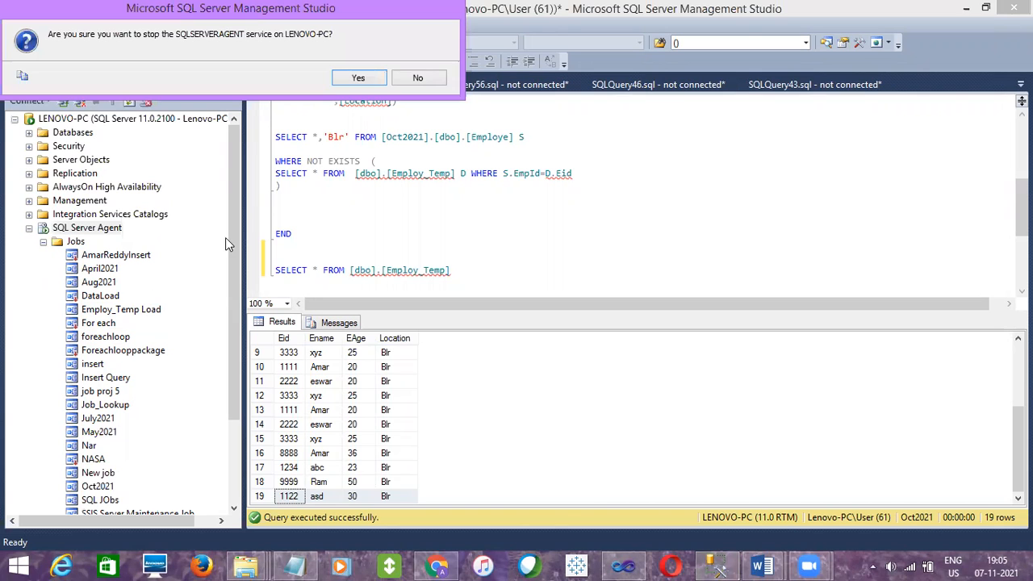
{"action": "left_click", "coordinate": [358, 78]}
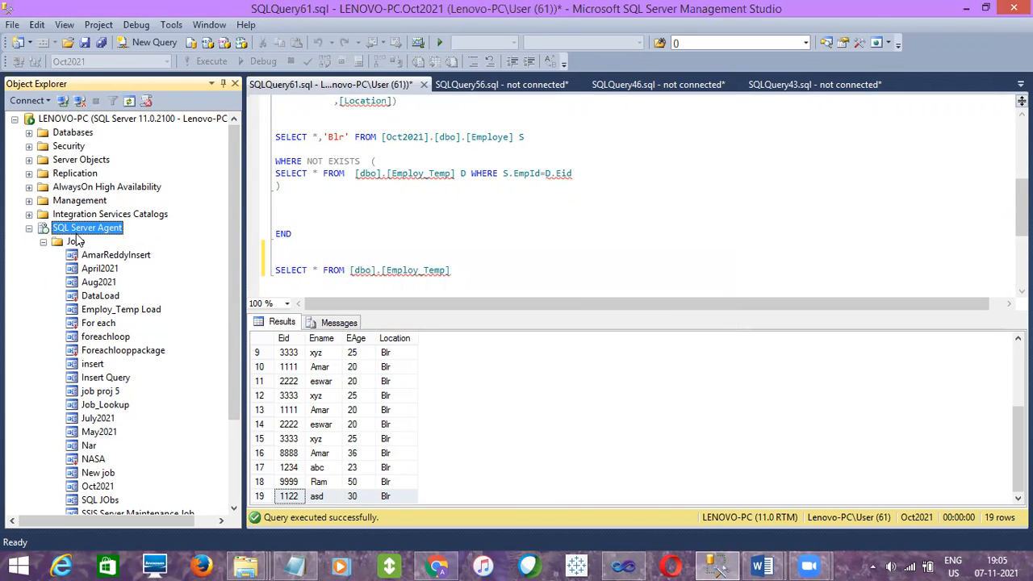
{"action": "left_click", "coordinate": [44, 242]}
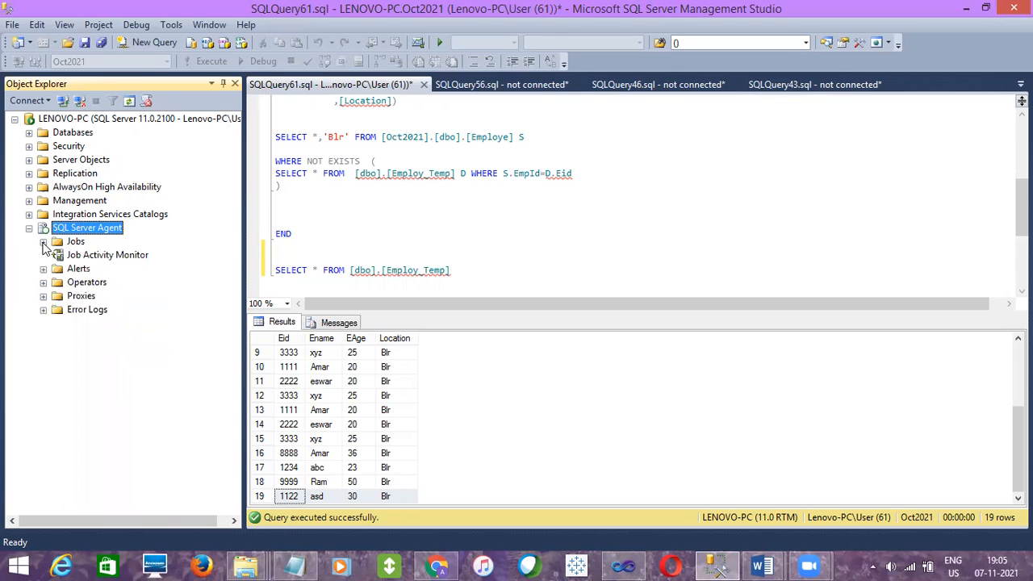
{"action": "left_click", "coordinate": [358, 201]}
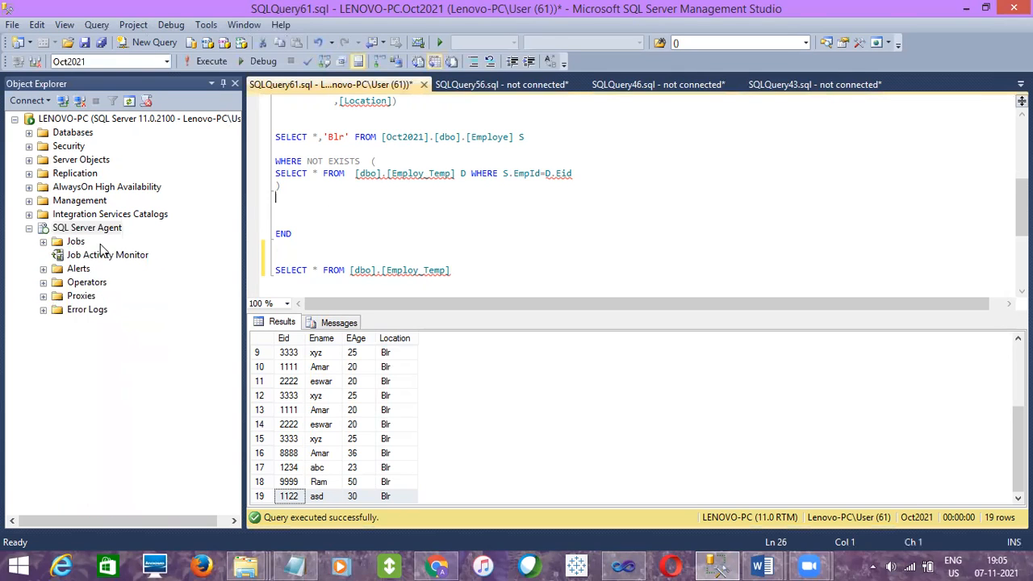
{"action": "left_click", "coordinate": [46, 231]}
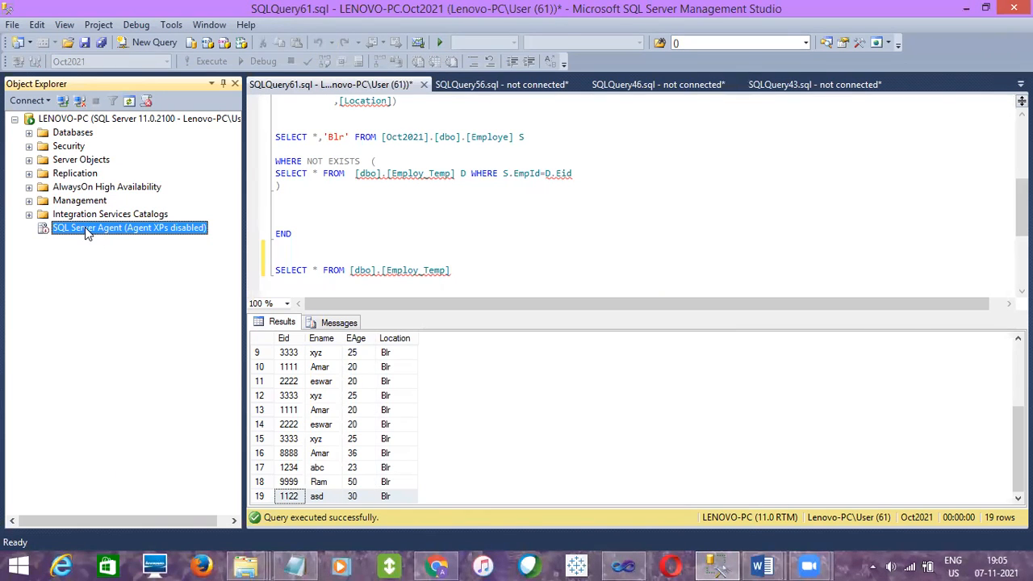
{"action": "left_click", "coordinate": [313, 211]}
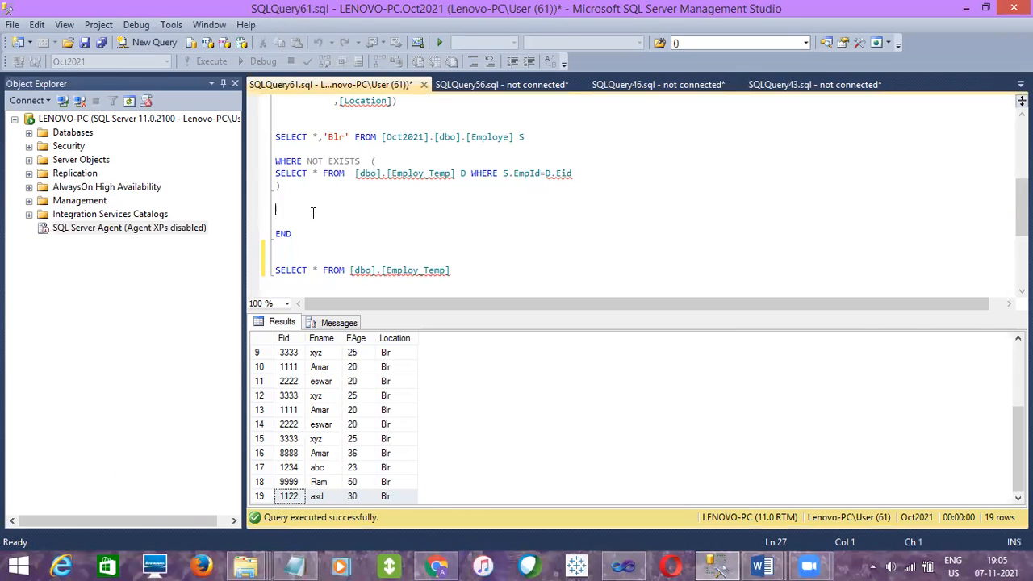
{"action": "left_click", "coordinate": [130, 236]}
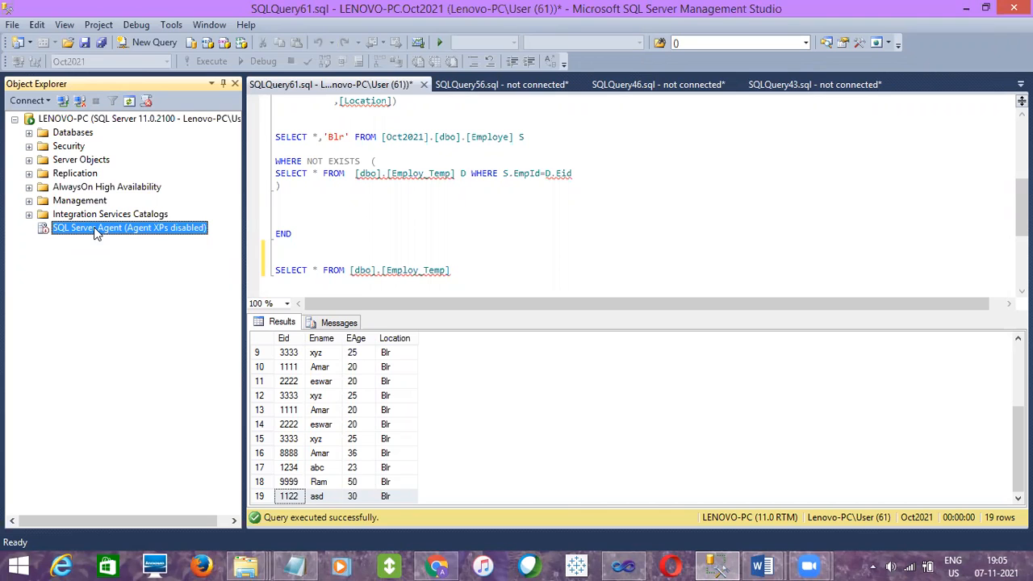
{"action": "left_click", "coordinate": [284, 198]}
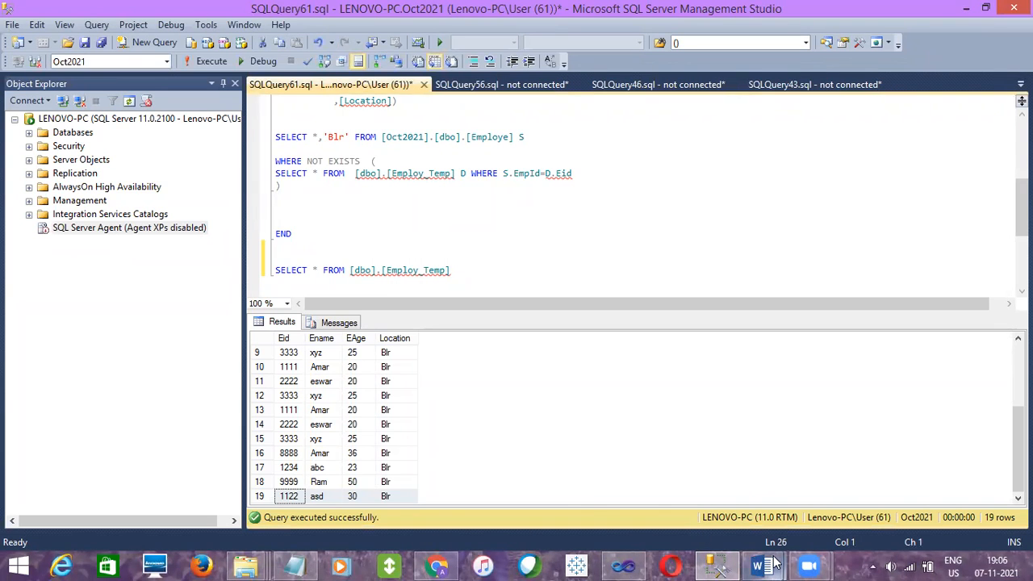
{"action": "mouse_move", "coordinate": [760, 566]}
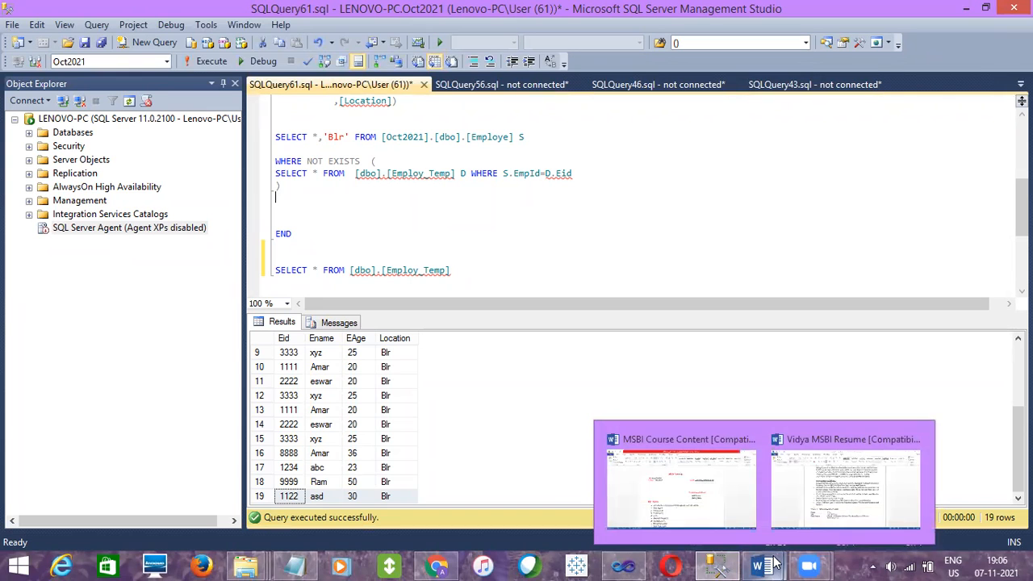
{"action": "left_click", "coordinate": [916, 440]}
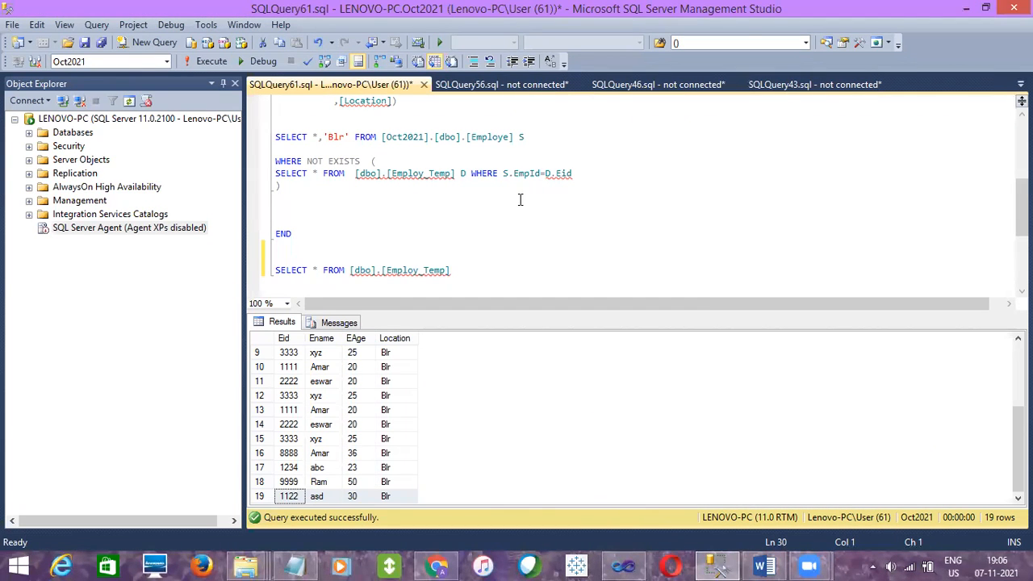
{"action": "left_click", "coordinate": [276, 255]}
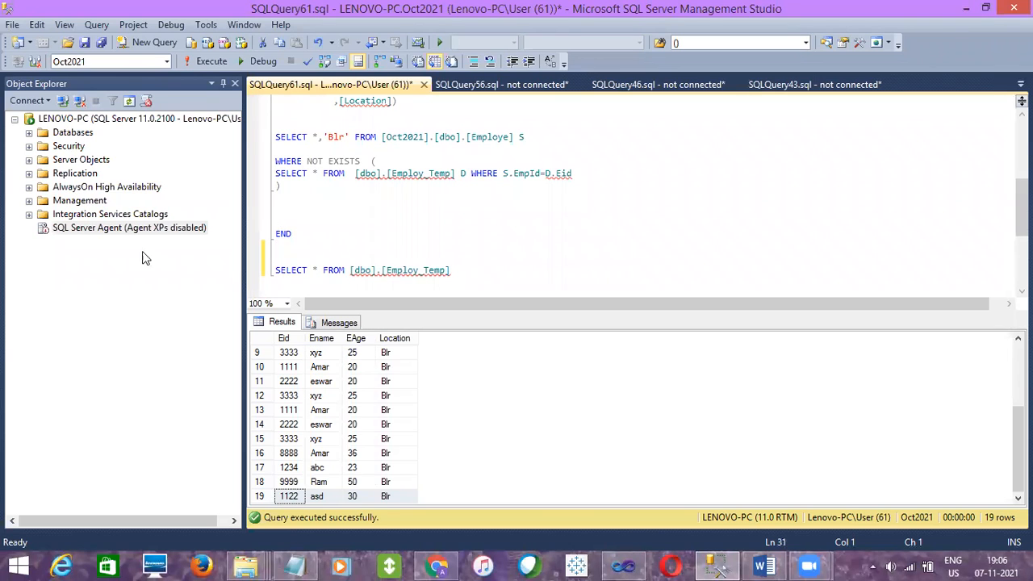